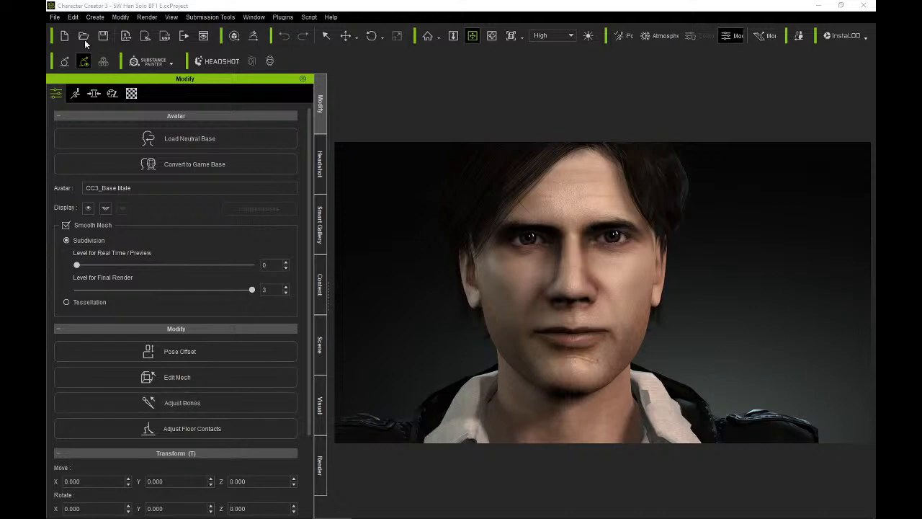
Save the project under the new name SW Han Solo BF1 F.ccProject in the Characters folder.
click(54, 16)
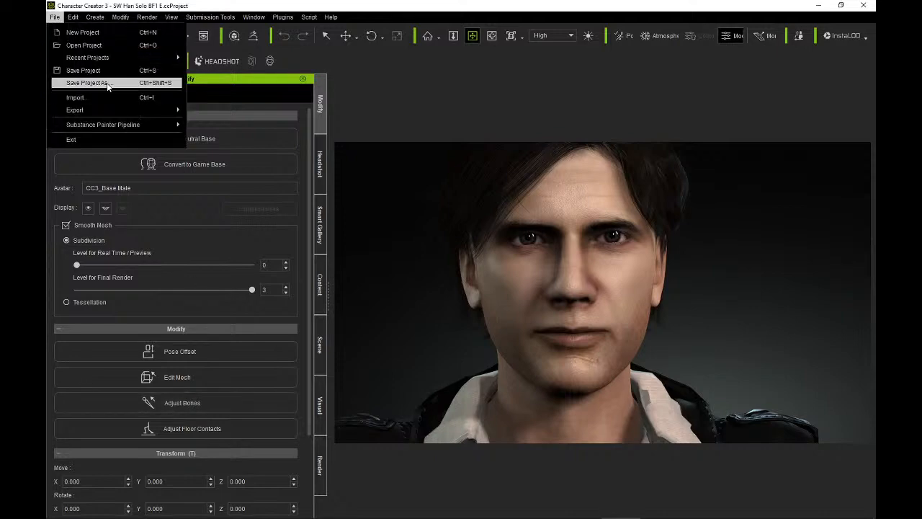
click(86, 82)
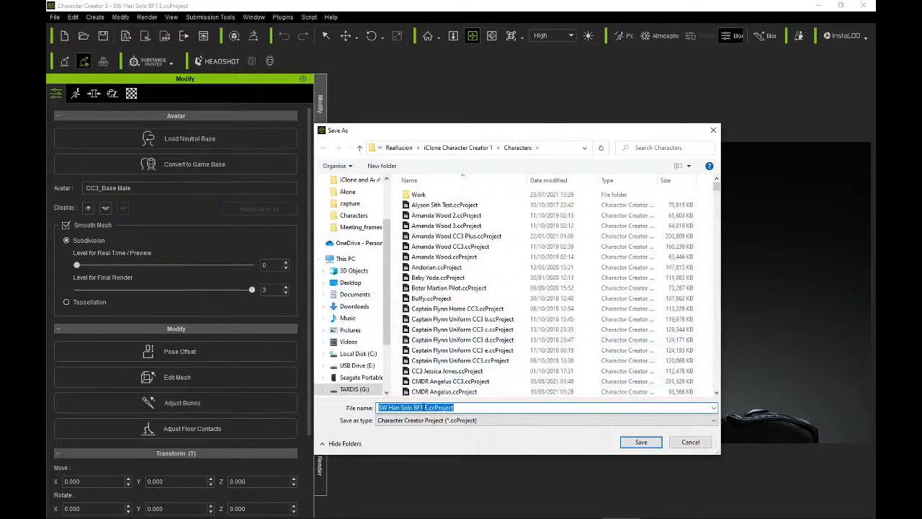
click(424, 407)
click(633, 444)
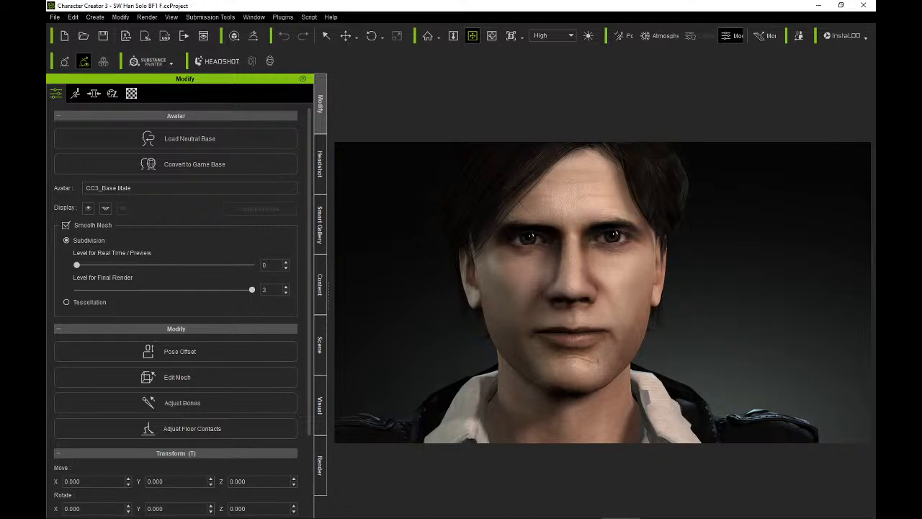
click(333, 517)
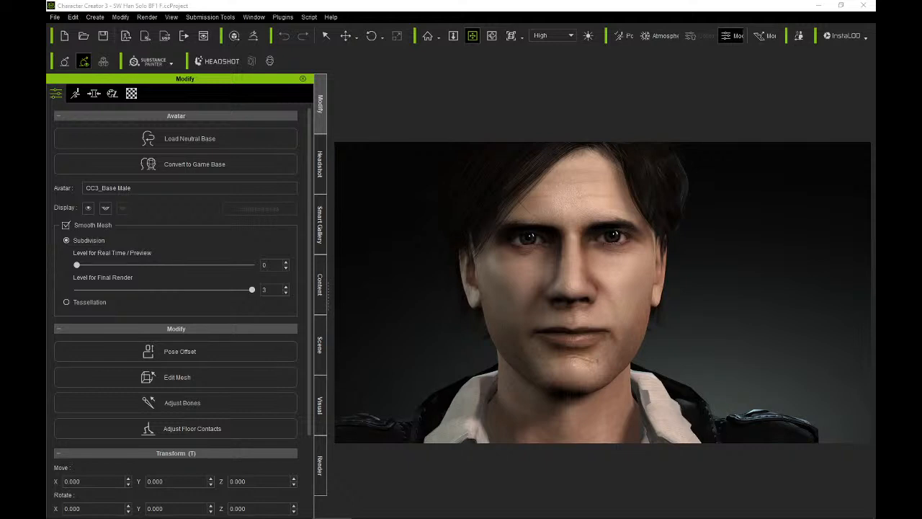
Examine the character's hair all the way around the head, including close up at the temple and hairline.
middle_drag(569, 217, 580, 331)
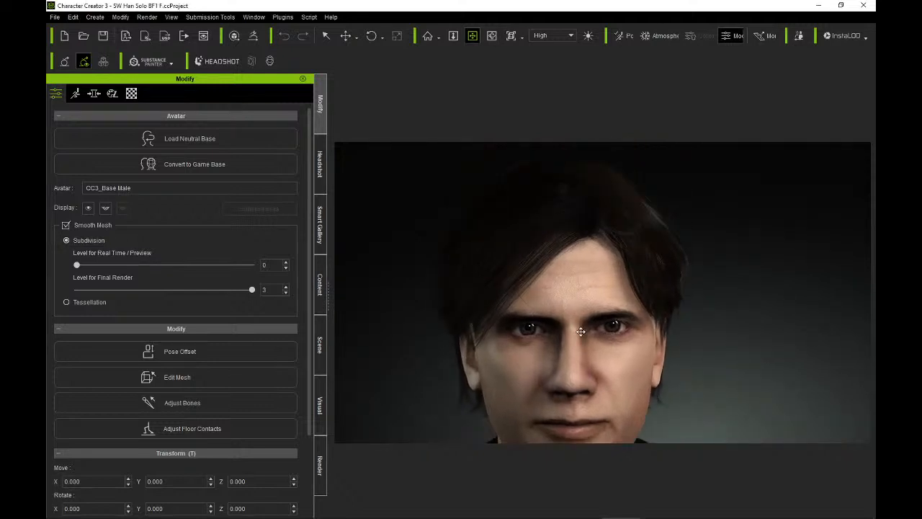
drag(581, 331, 579, 381)
right_drag(572, 333, 290, 348)
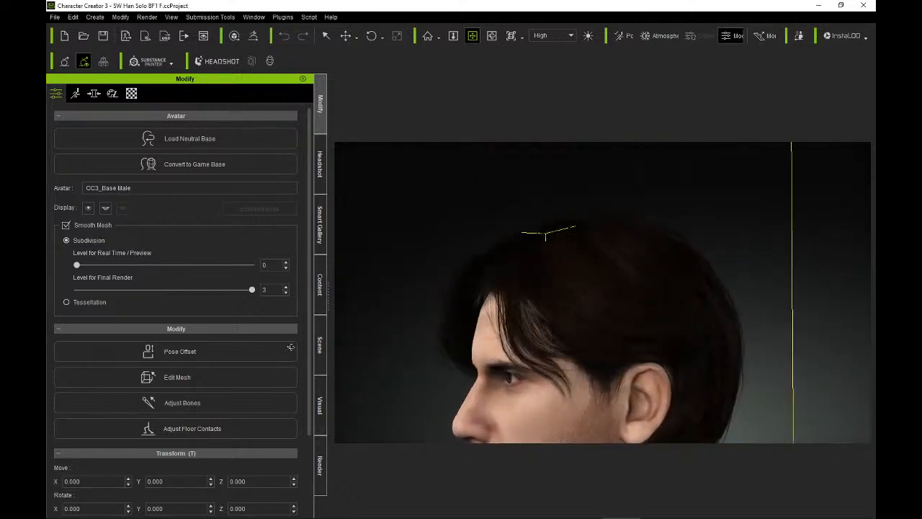
drag(539, 350, 506, 254)
right_drag(506, 254, 617, 290)
drag(562, 283, 575, 335)
scroll(534, 331, up, 3)
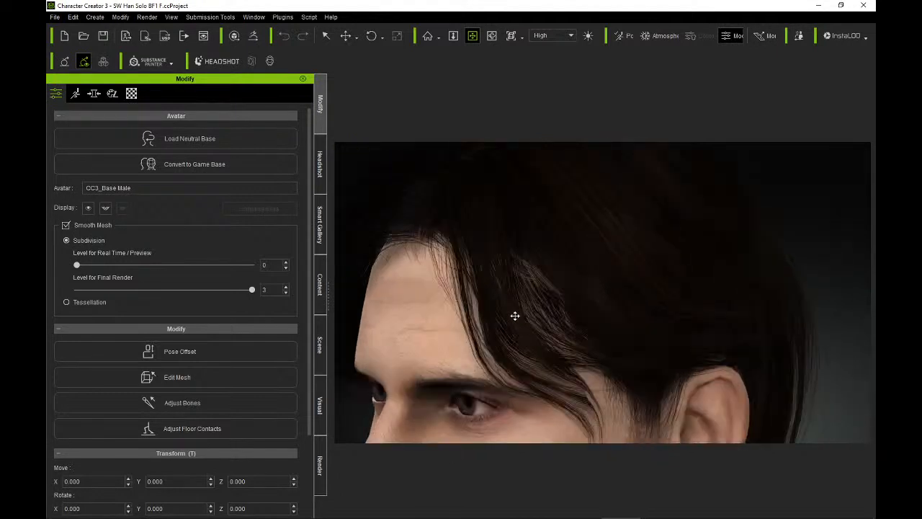
right_drag(534, 309, 720, 305)
right_drag(605, 323, 736, 287)
scroll(735, 288, down, 3)
right_drag(574, 307, 745, 304)
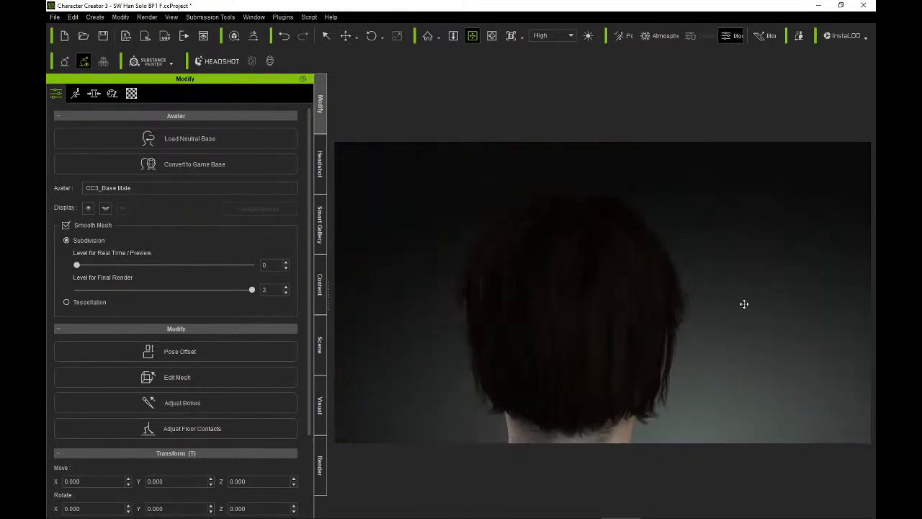
right_drag(497, 305, 672, 305)
right_drag(459, 290, 703, 290)
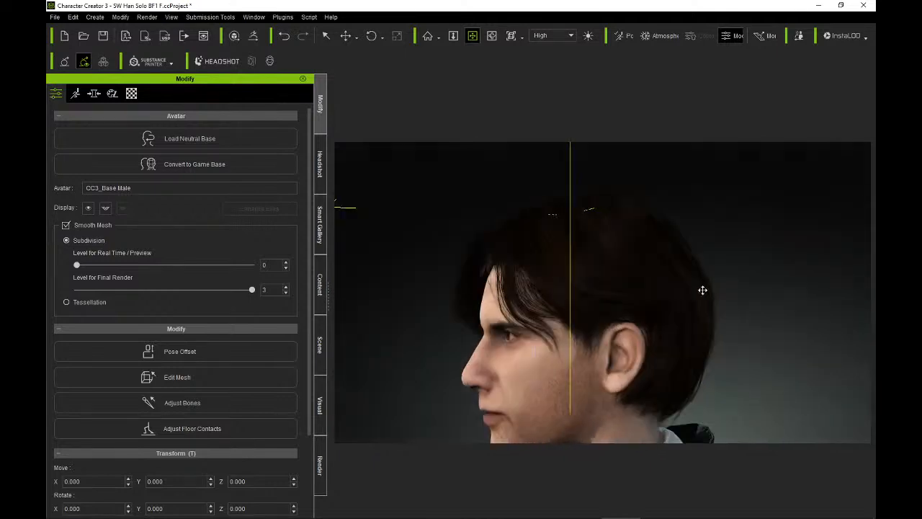
right_drag(508, 322, 643, 319)
scroll(585, 323, up, 3)
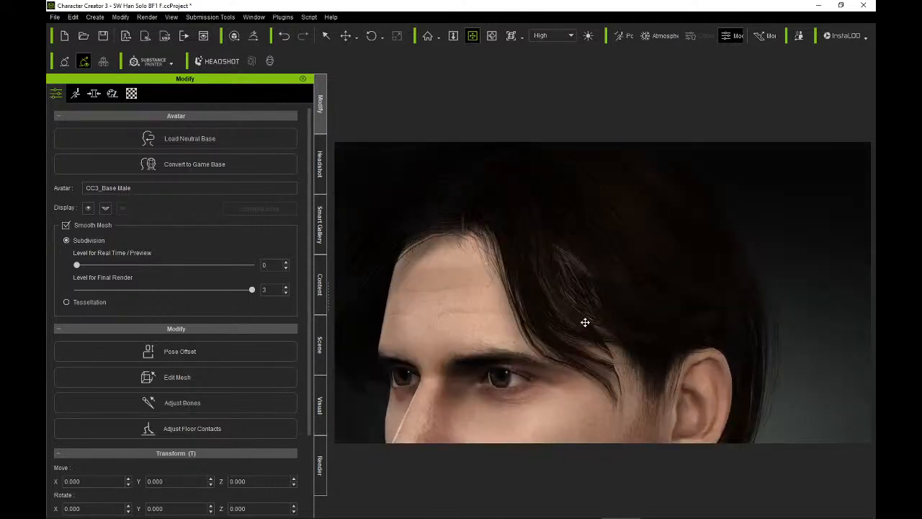
scroll(576, 324, down, 3)
scroll(555, 326, up, 3)
scroll(683, 317, down, 4)
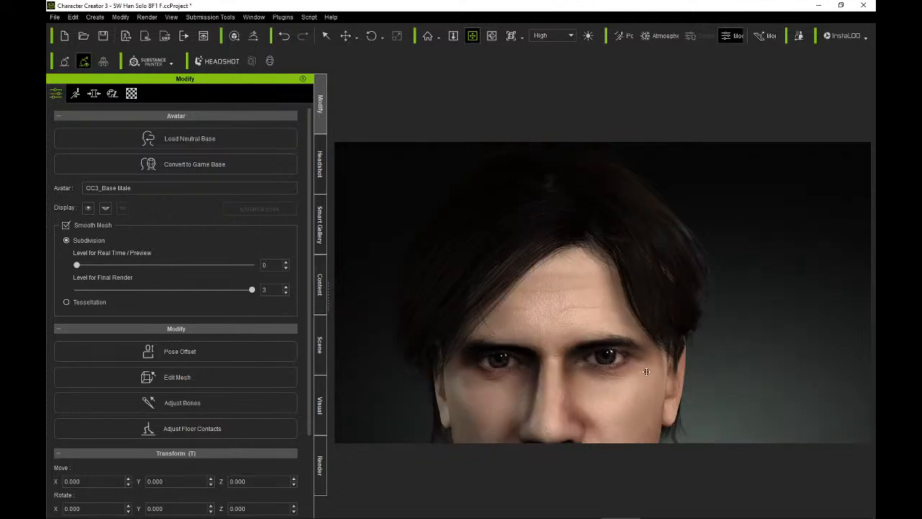
right_drag(693, 325, 533, 312)
right_drag(657, 316, 682, 320)
Examine the head and shoulders from the front and at an angle, and bring up the Faces folder window.
middle_drag(624, 362, 624, 323)
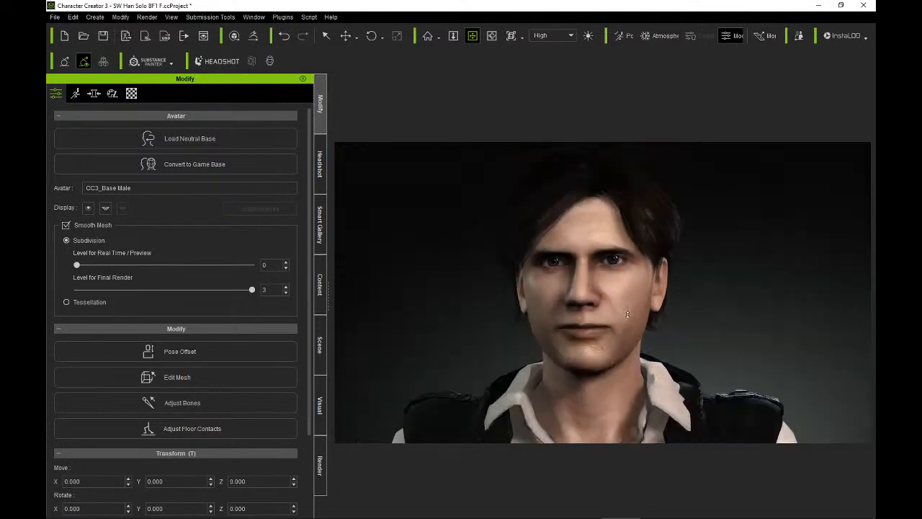
right_drag(632, 312, 611, 322)
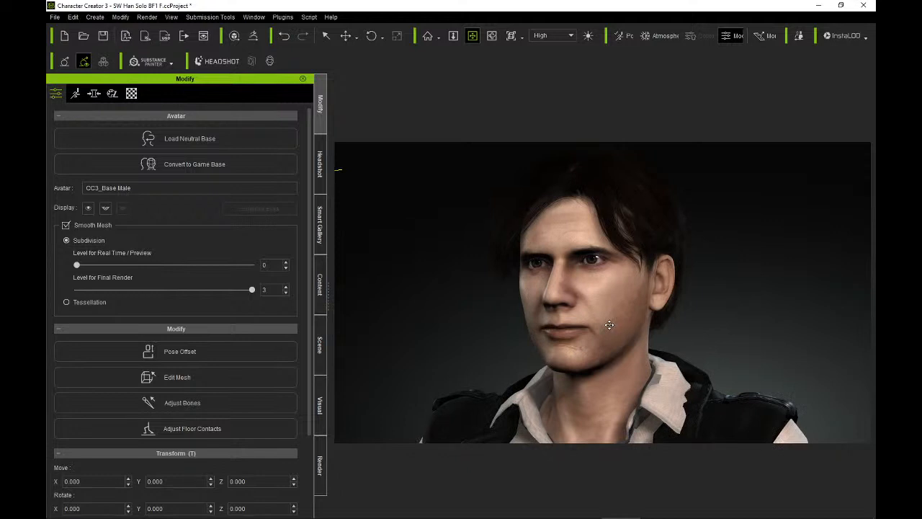
right_drag(592, 320, 668, 312)
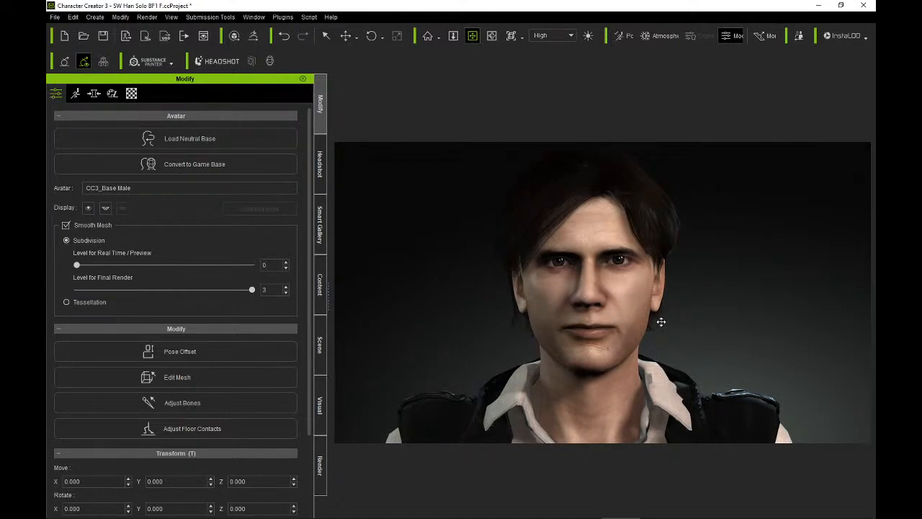
mouse_move(461, 518)
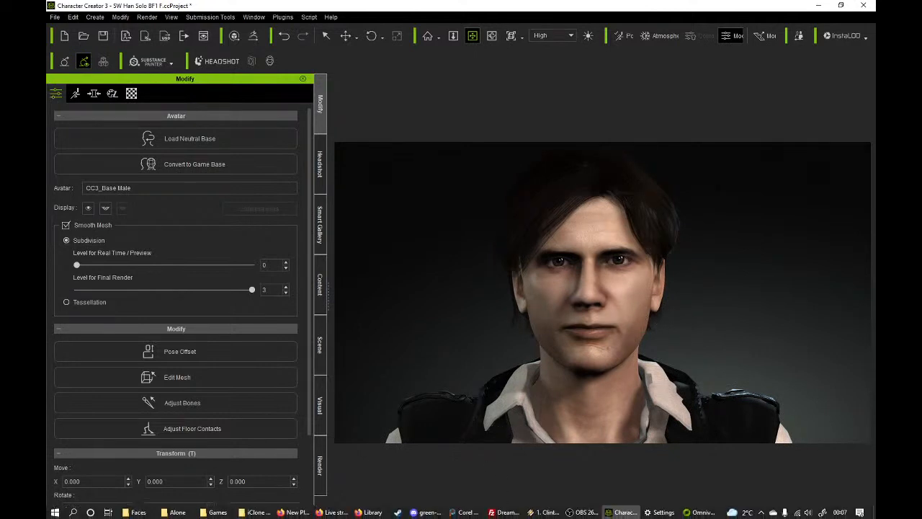
click(145, 514)
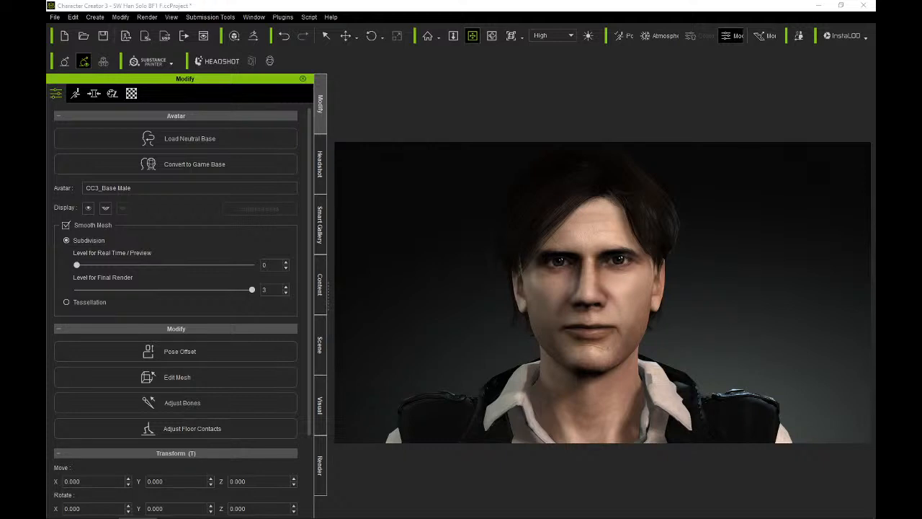
scroll(556, 277, up, 3)
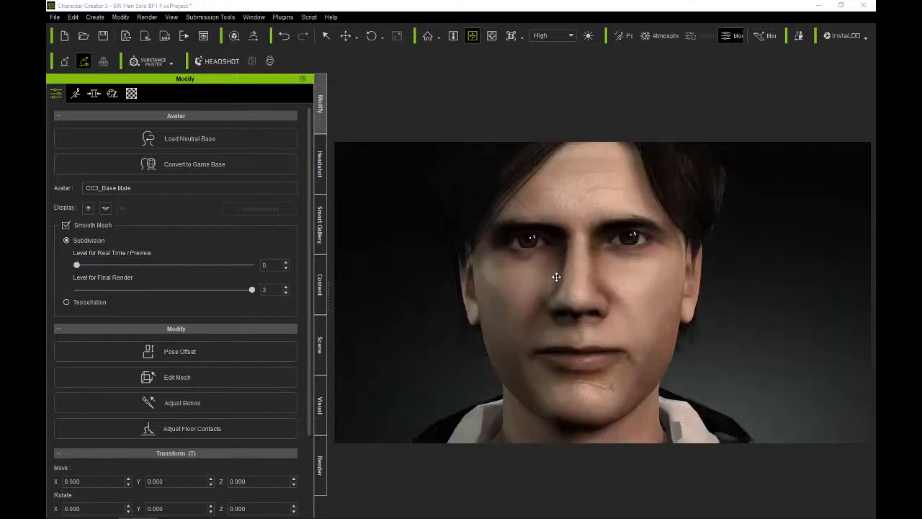
drag(556, 276, 564, 288)
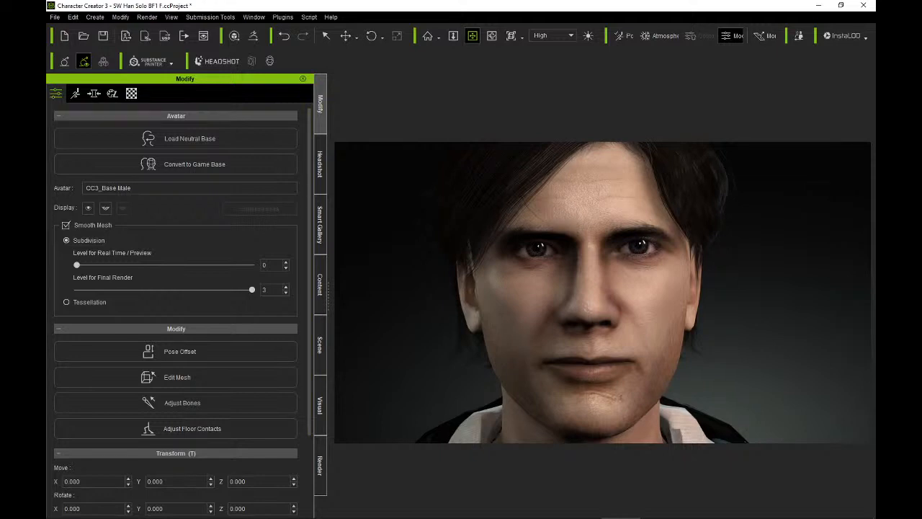
click(137, 517)
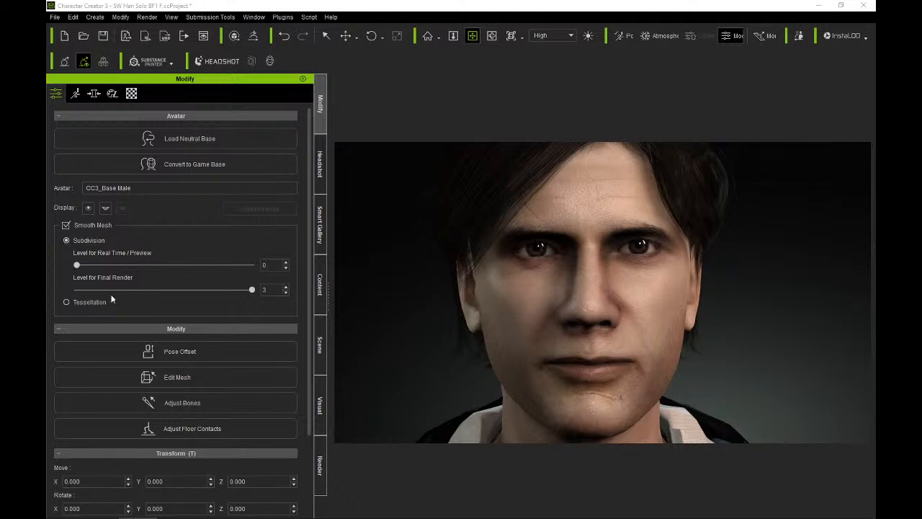
Examine the character's facial features, both close up and from farther back, from the front and three-quarter angles.
middle_drag(550, 329, 550, 315)
right_drag(551, 315, 525, 315)
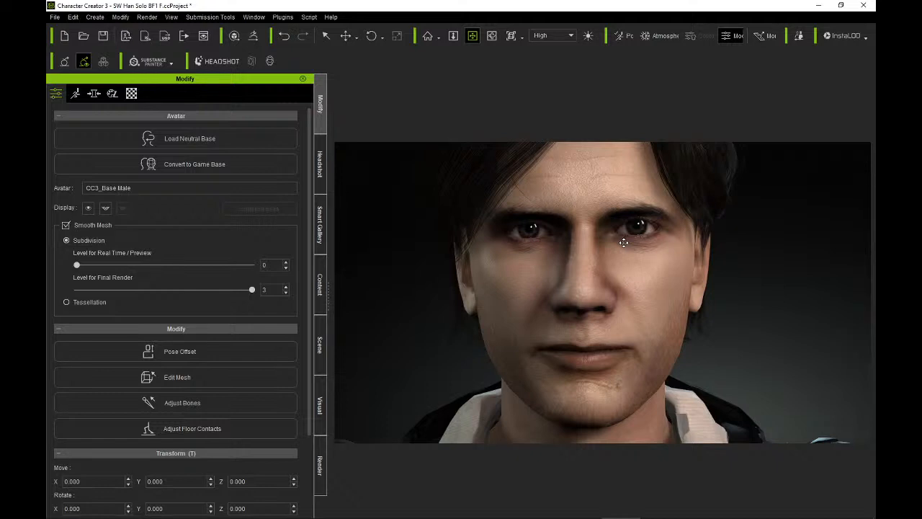
mouse_move(624, 242)
right_down()
mouse_move(424, 243)
mouse_move(636, 239)
mouse_move(616, 242)
right_up()
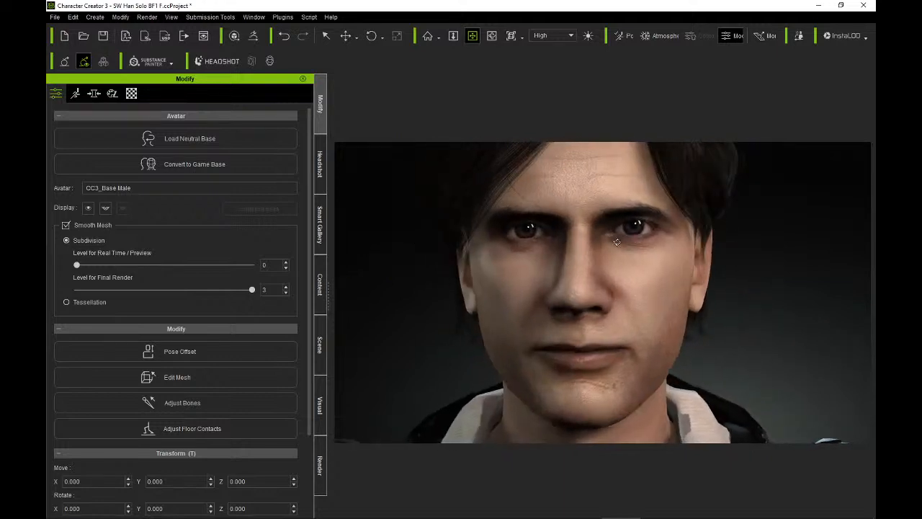
middle_drag(616, 242, 586, 255)
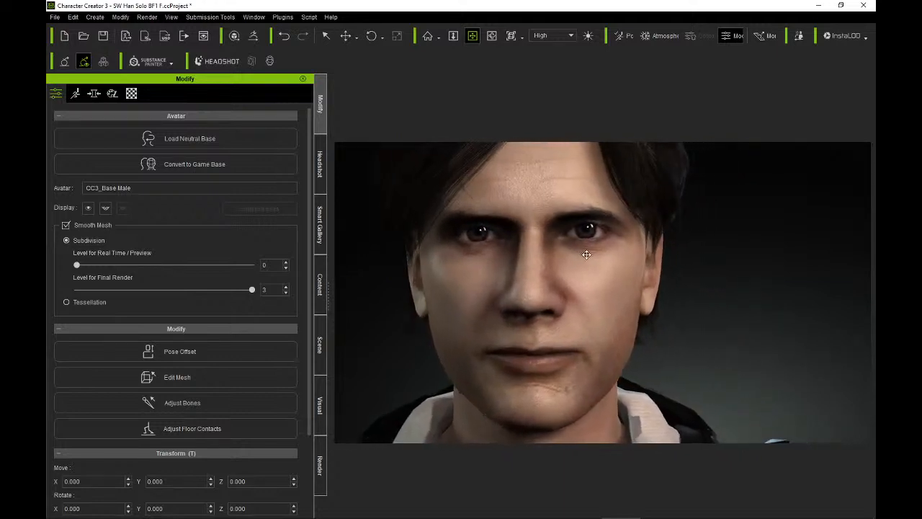
right_drag(527, 265, 559, 260)
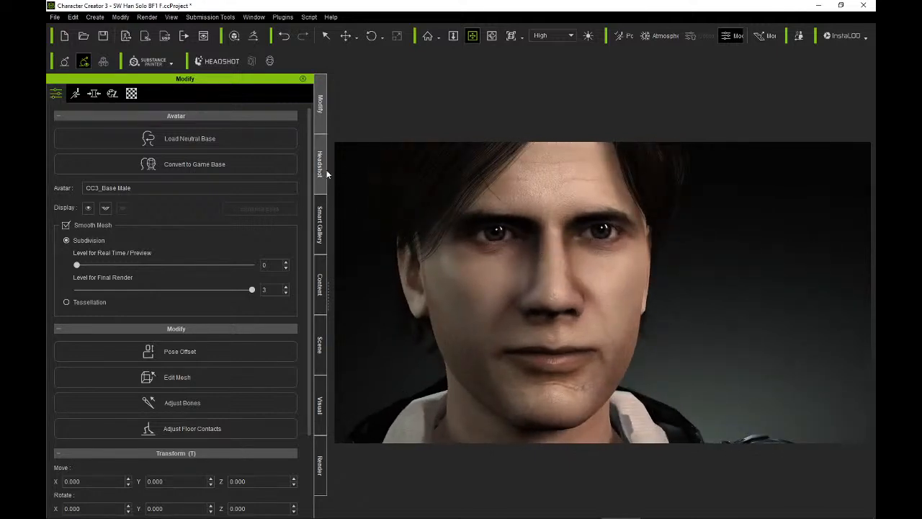
right_drag(569, 261, 558, 177)
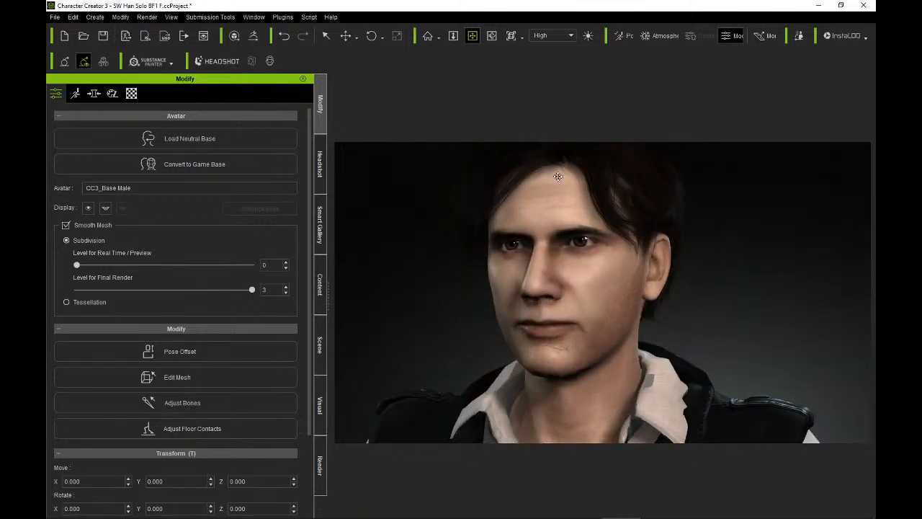
right_drag(626, 216, 718, 218)
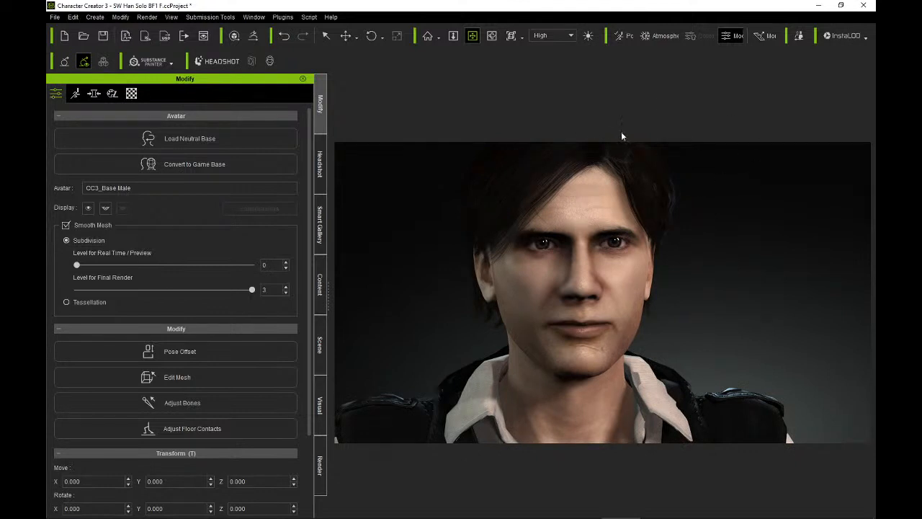
middle_drag(645, 230, 607, 256)
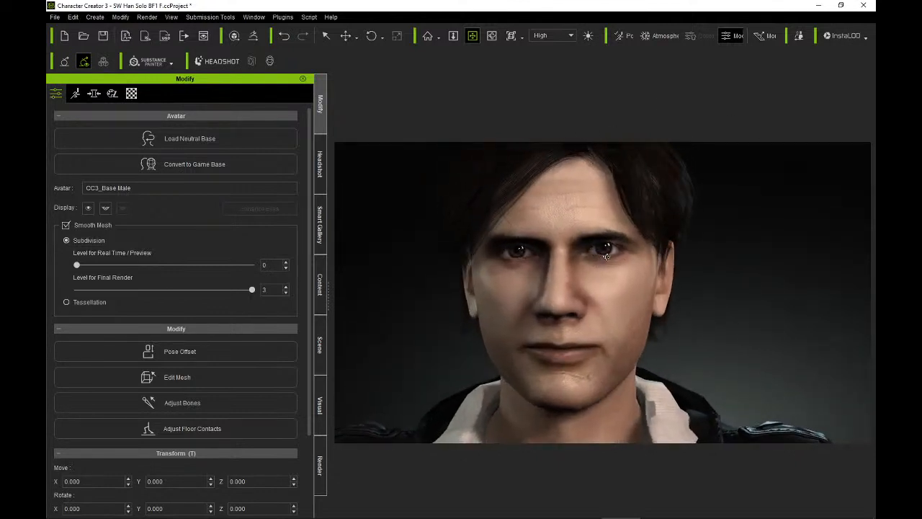
right_drag(594, 236, 626, 239)
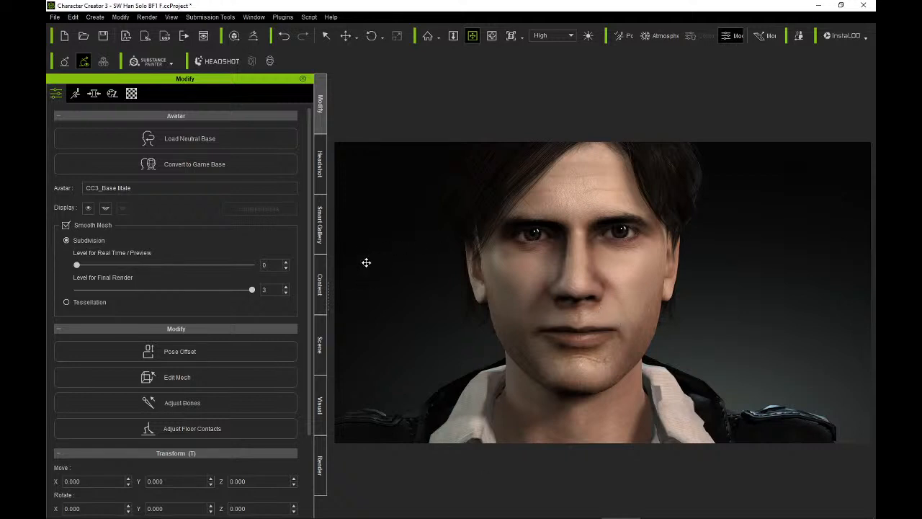
Open Headshot in Pro mode and load the reference face photo for generating the character's head.
click(325, 164)
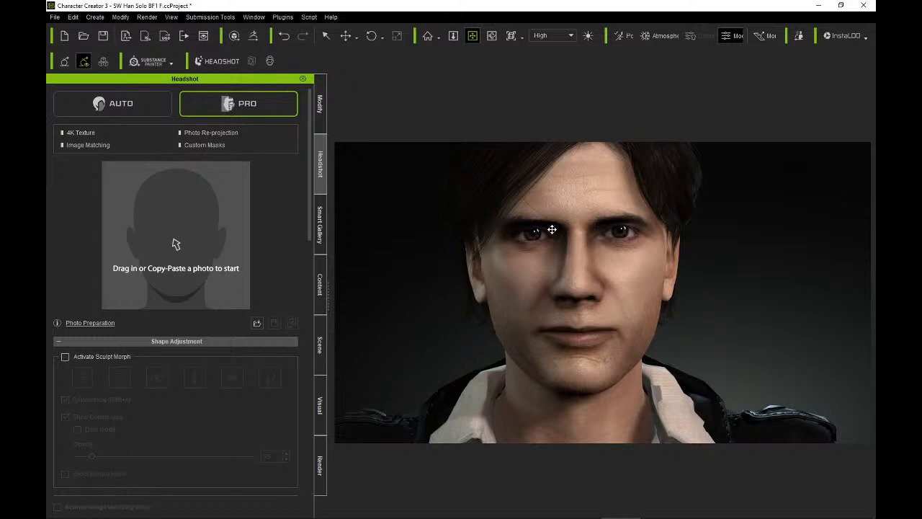
right_drag(553, 230, 580, 228)
drag(582, 227, 595, 237)
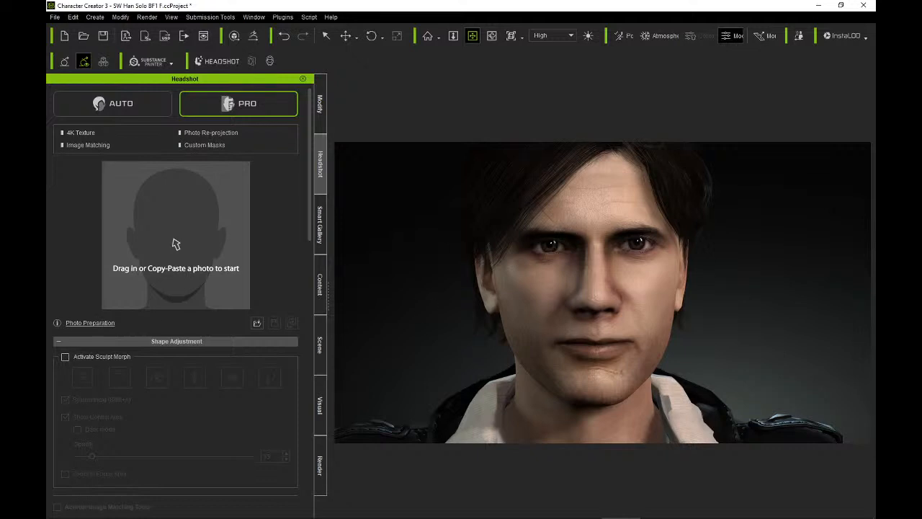
key(alt+Tab)
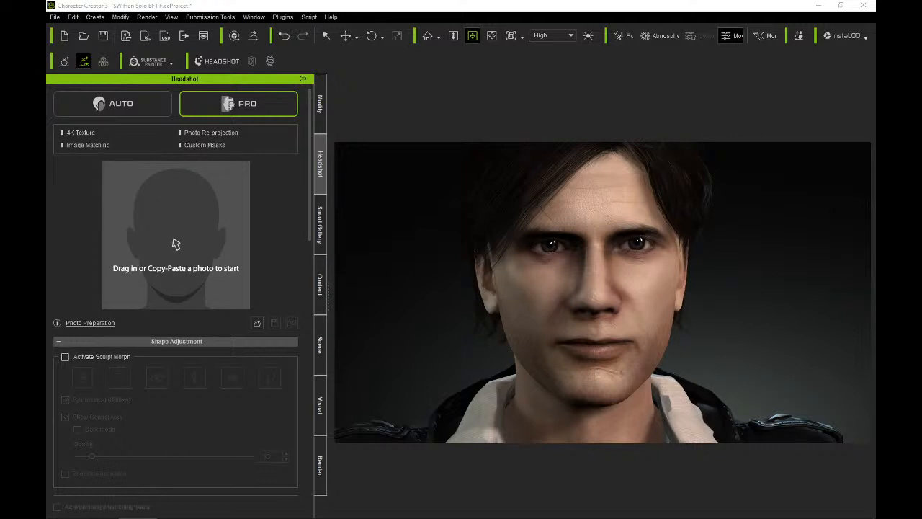
right_drag(471, 225, 469, 228)
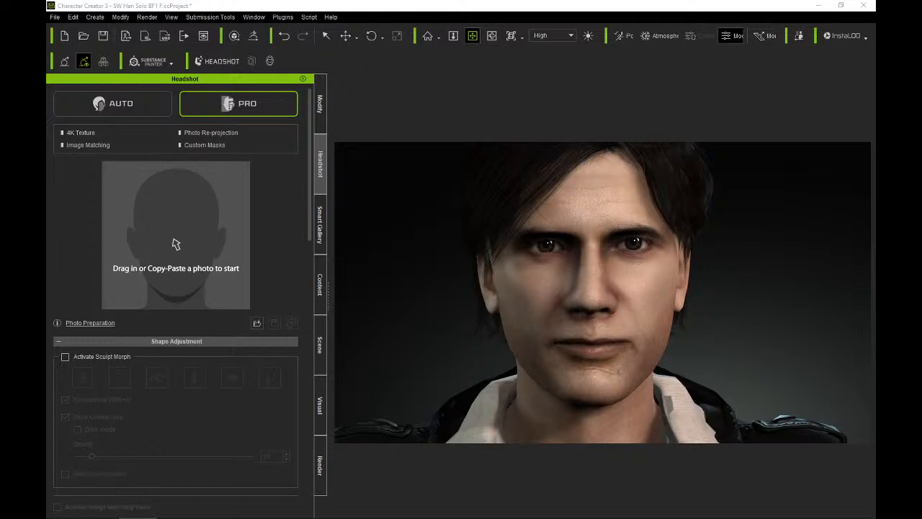
drag(175, 245, 186, 264)
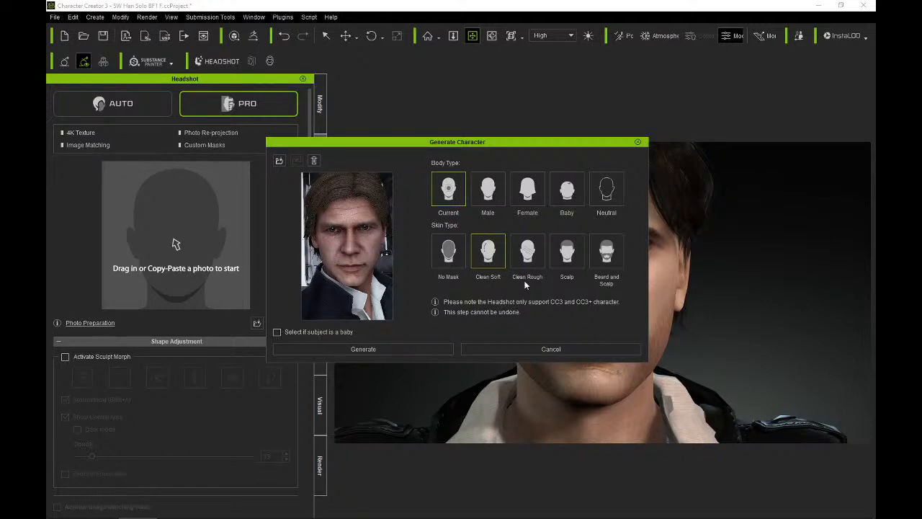
Set the skin type to Clean Rough for the character generation and move the dialog off the face.
click(535, 241)
click(501, 247)
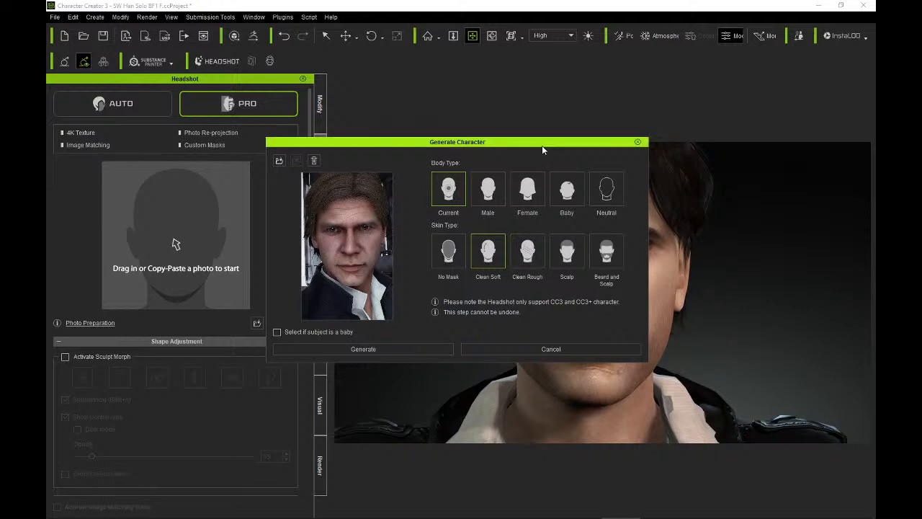
drag(543, 149, 490, 168)
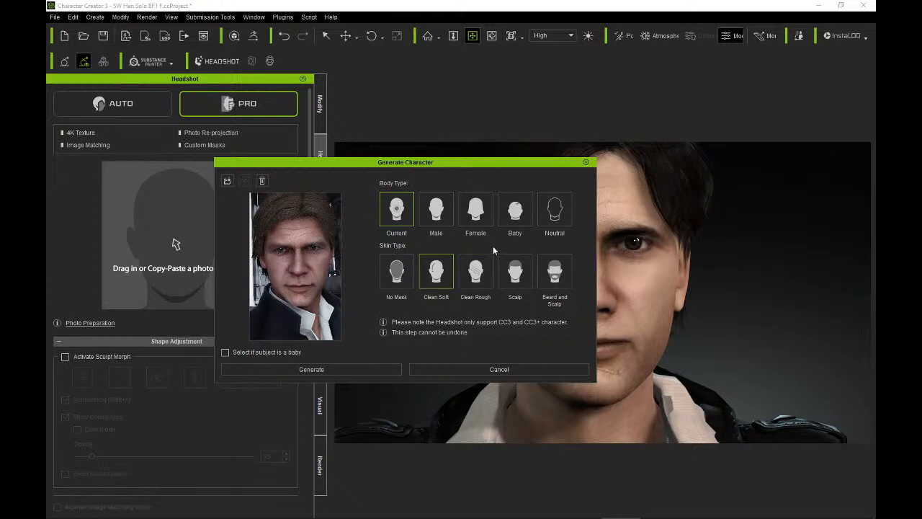
click(472, 277)
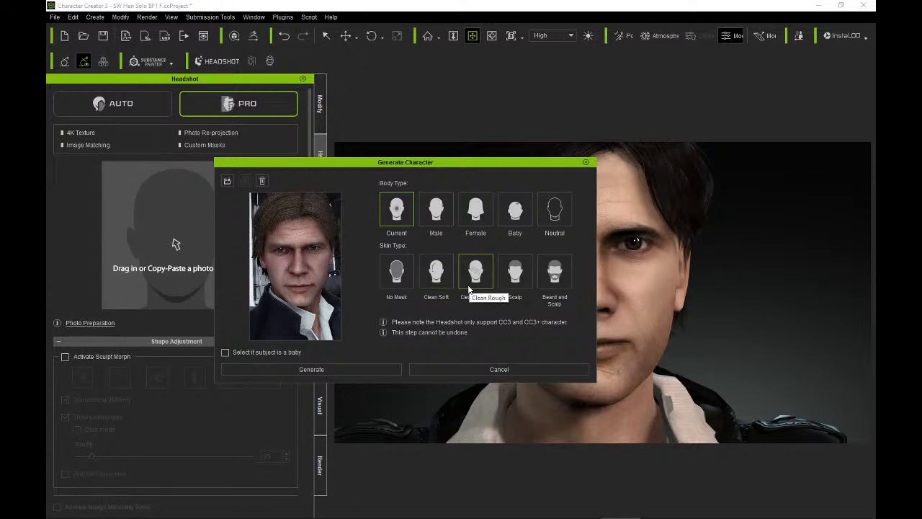
Generate the head from the loaded photo with the chosen skin type, and check the result close up and from farther back.
click(378, 369)
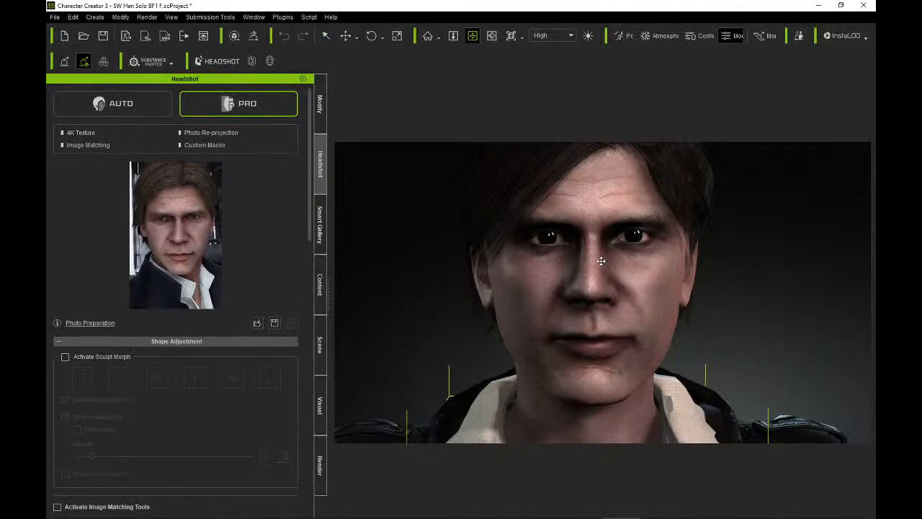
right_drag(614, 253, 525, 256)
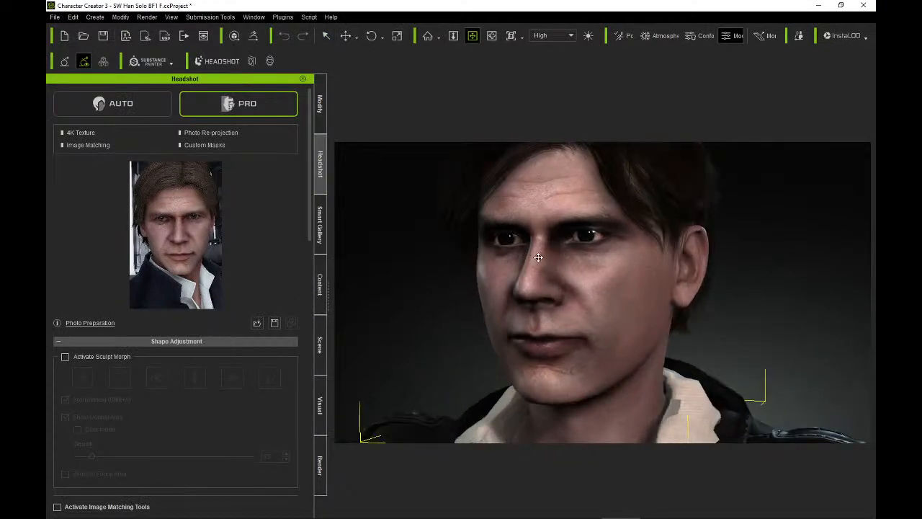
scroll(539, 258, up, 3)
right_drag(602, 258, 656, 253)
scroll(508, 256, up, 5)
scroll(656, 253, down, 5)
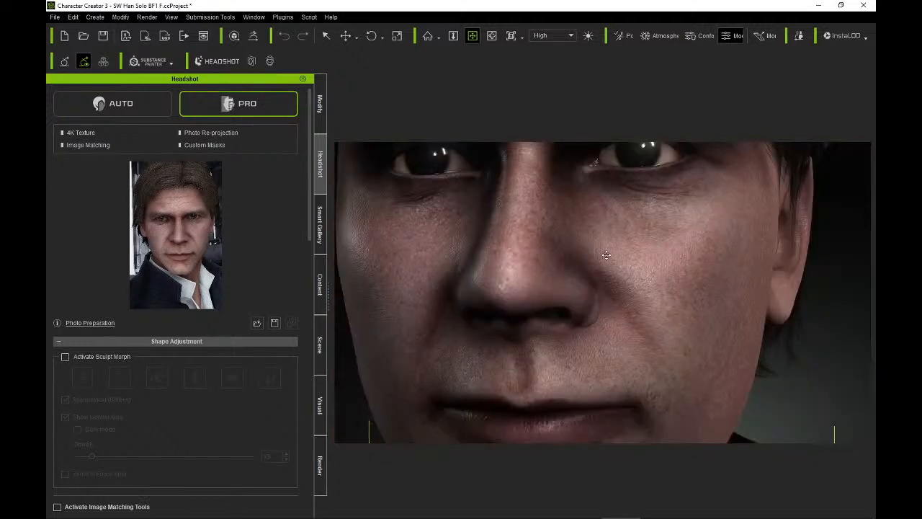
right_drag(586, 255, 615, 252)
scroll(615, 253, down, 5)
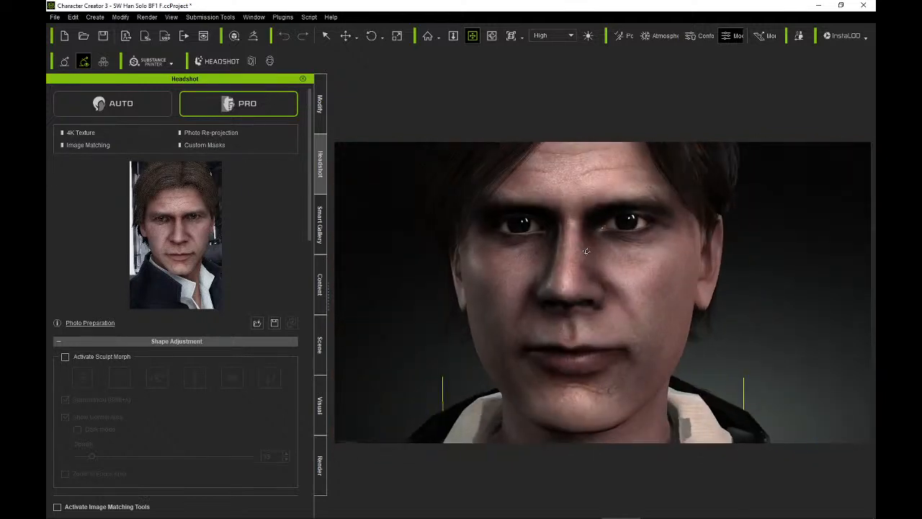
scroll(613, 256, down, 5)
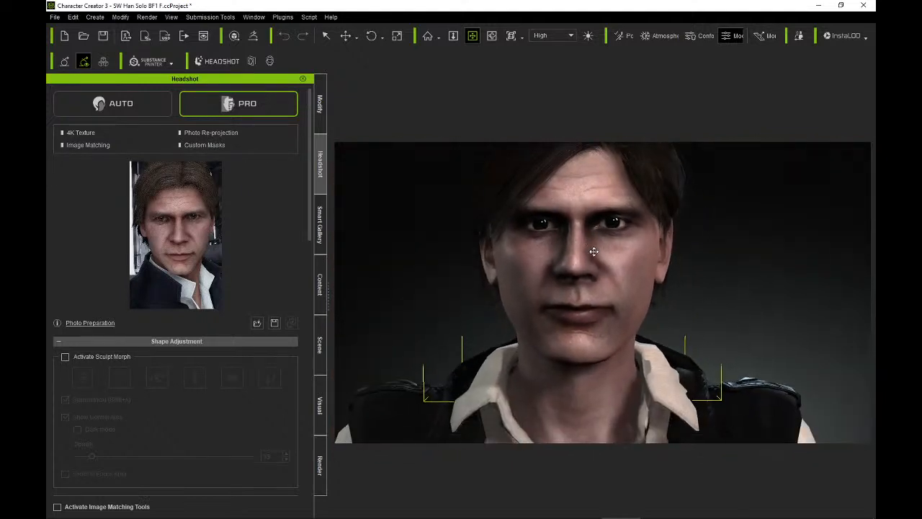
Examine the generated face and its skin detail from three-quarter and front angles, both close up and at head-and-shoulders distance.
right_drag(617, 254, 519, 259)
scroll(519, 260, up, 5)
scroll(517, 253, down, 2)
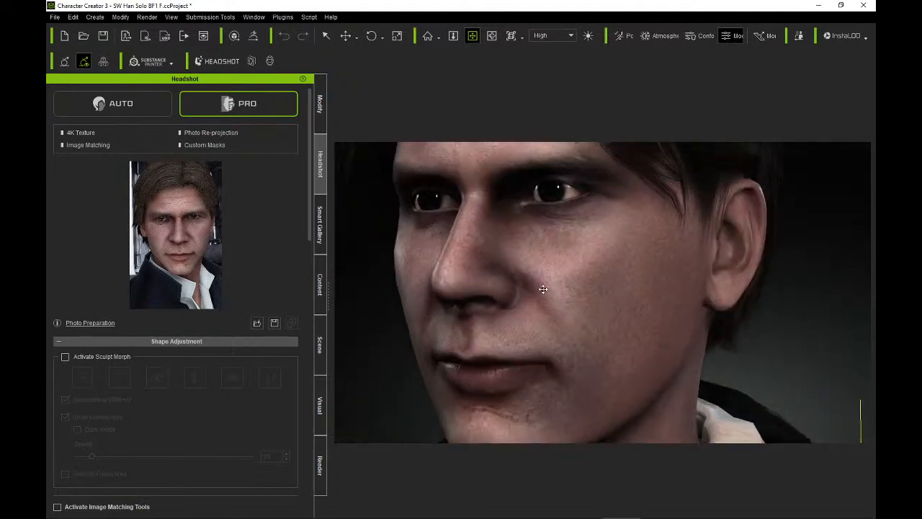
right_drag(545, 290, 641, 288)
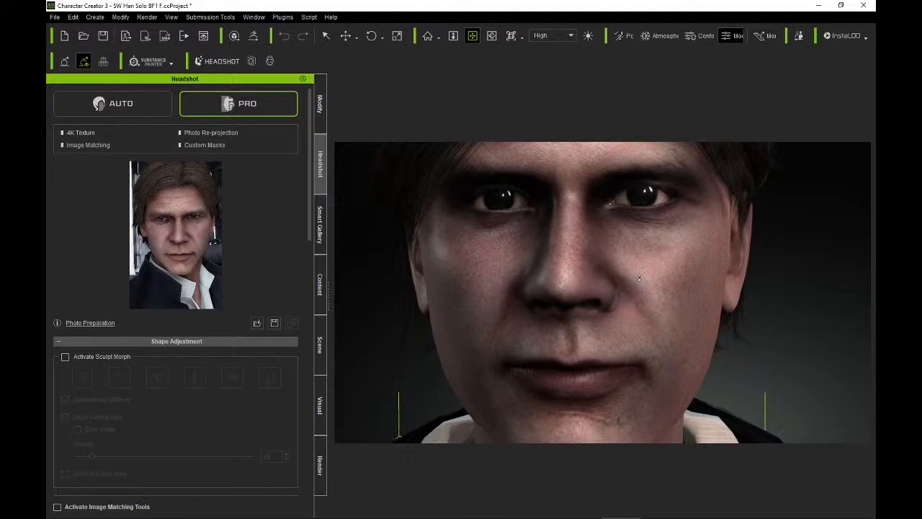
scroll(639, 277, down, 1)
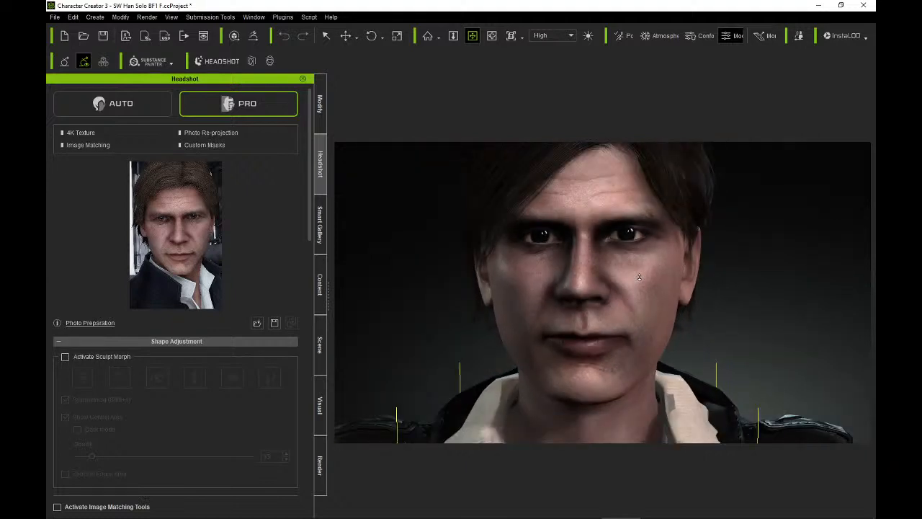
mouse_move(639, 277)
right_down()
mouse_move(751, 280)
mouse_move(621, 281)
right_up()
scroll(597, 274, up, 1)
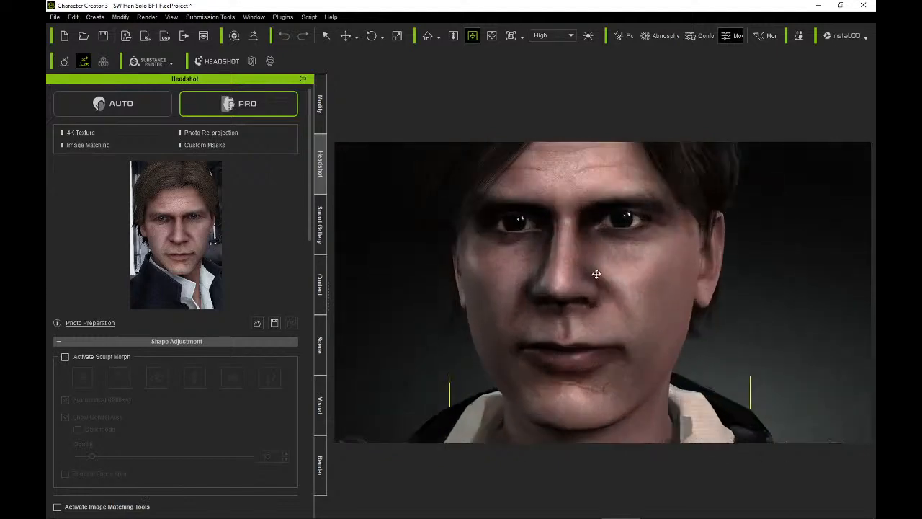
scroll(597, 274, up, 1)
scroll(597, 274, up, 2)
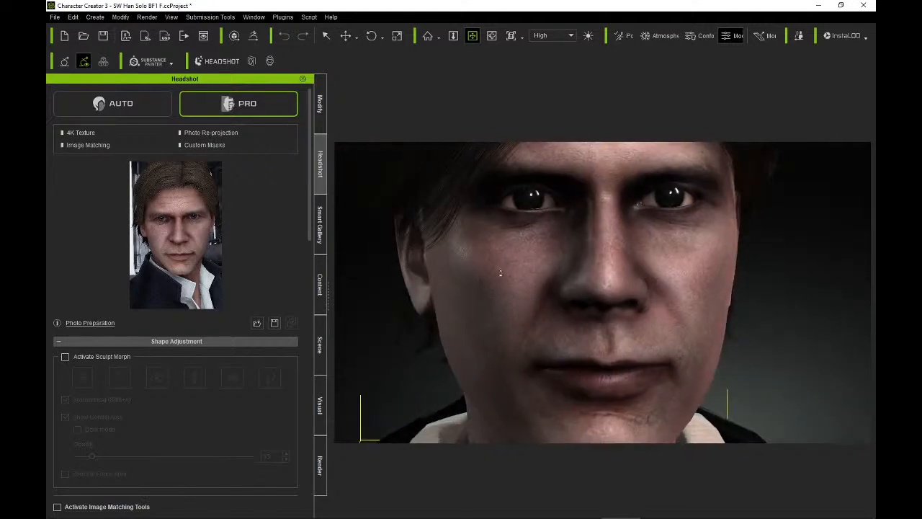
scroll(643, 274, up, 3)
scroll(465, 262, down, 3)
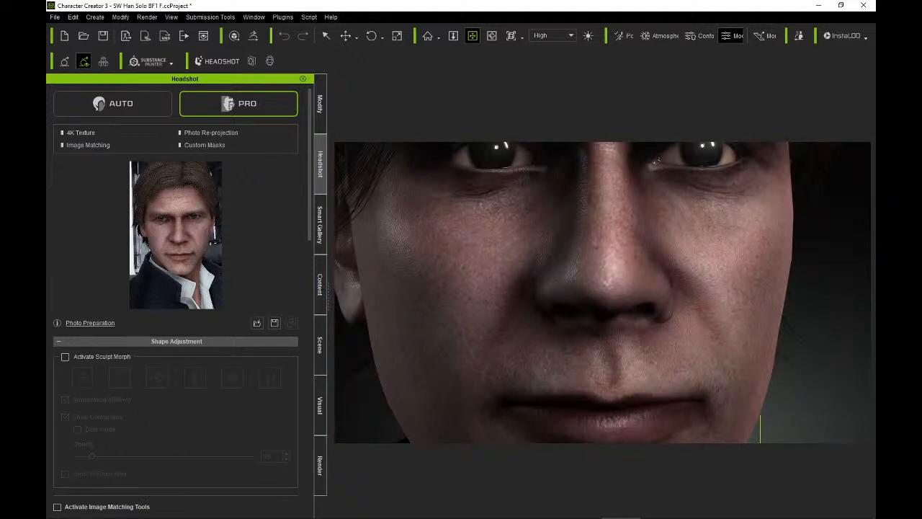
Regenerate the character's head from the same photo, using the Current body type and the Clean Soft skin type.
click(196, 269)
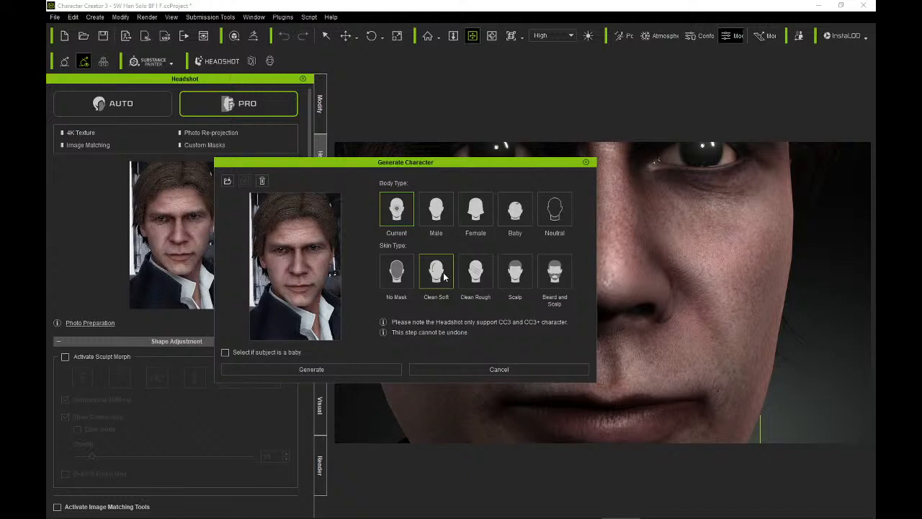
click(374, 370)
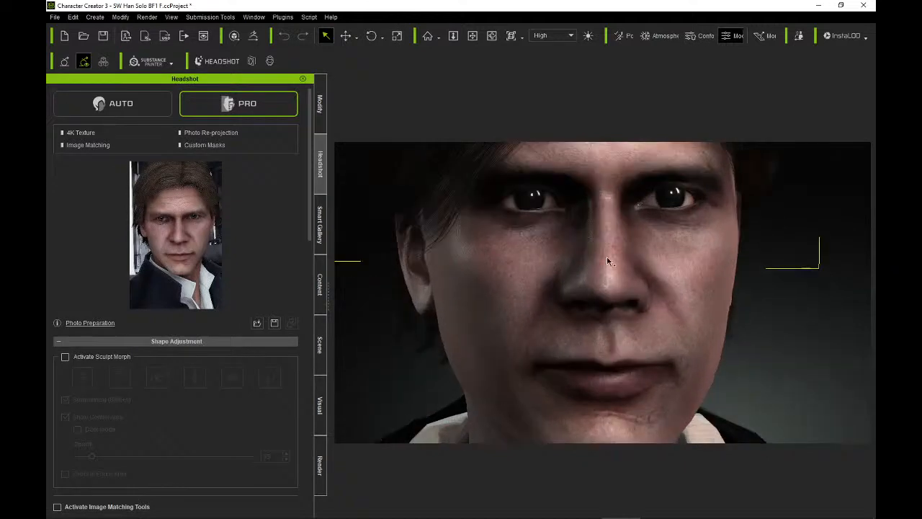
right_drag(609, 261, 569, 257)
scroll(569, 257, down, 5)
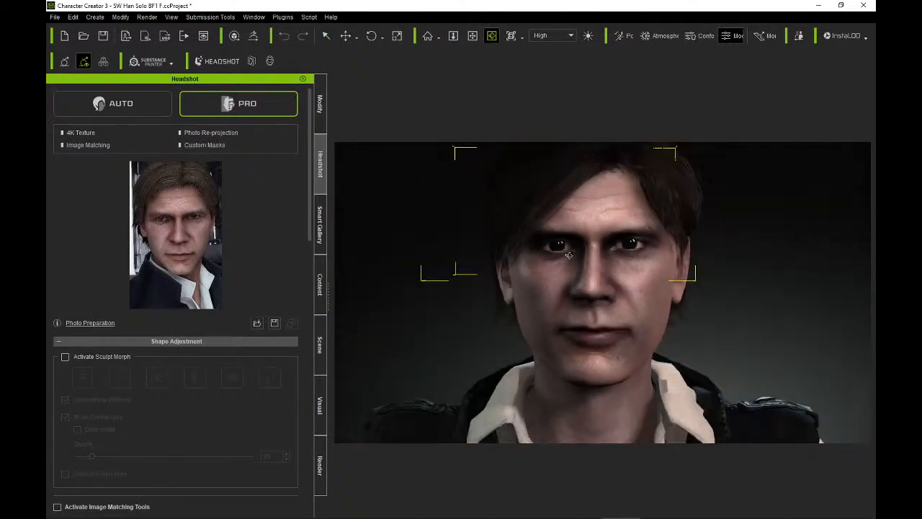
Inspect the regenerated skin texture around the nose, cheek and mouth at close range.
scroll(565, 284, up, 2)
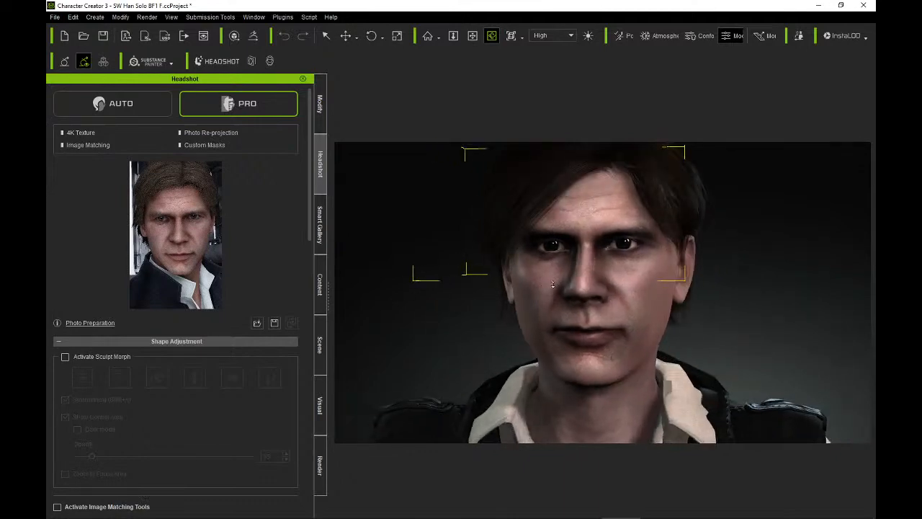
scroll(553, 290, up, 3)
scroll(576, 306, up, 5)
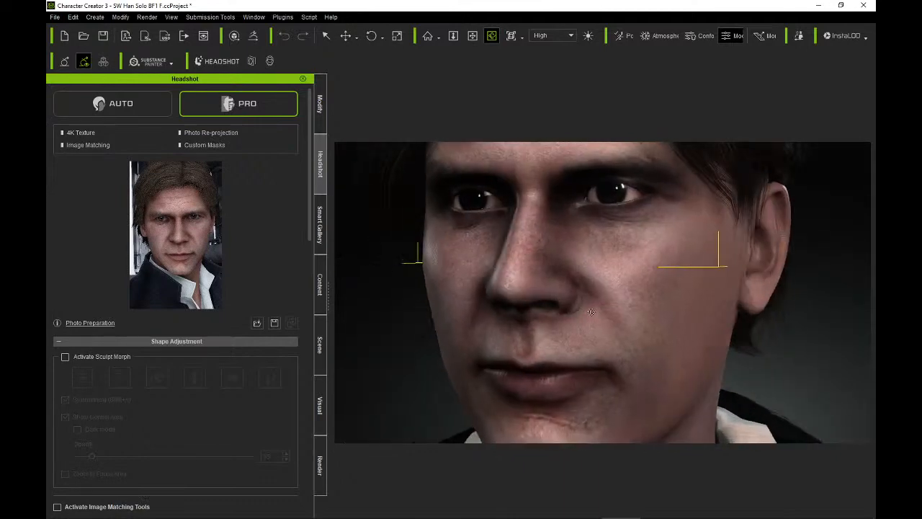
scroll(587, 314, up, 3)
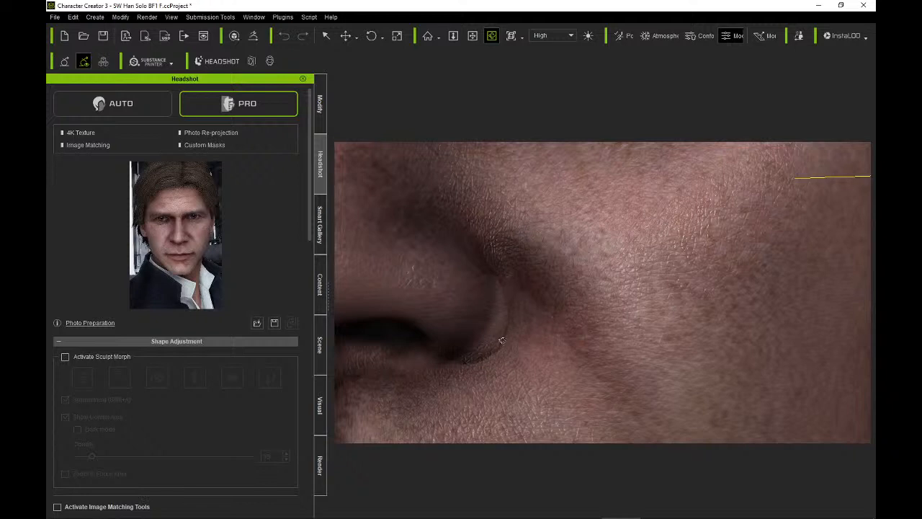
scroll(497, 324, down, 5)
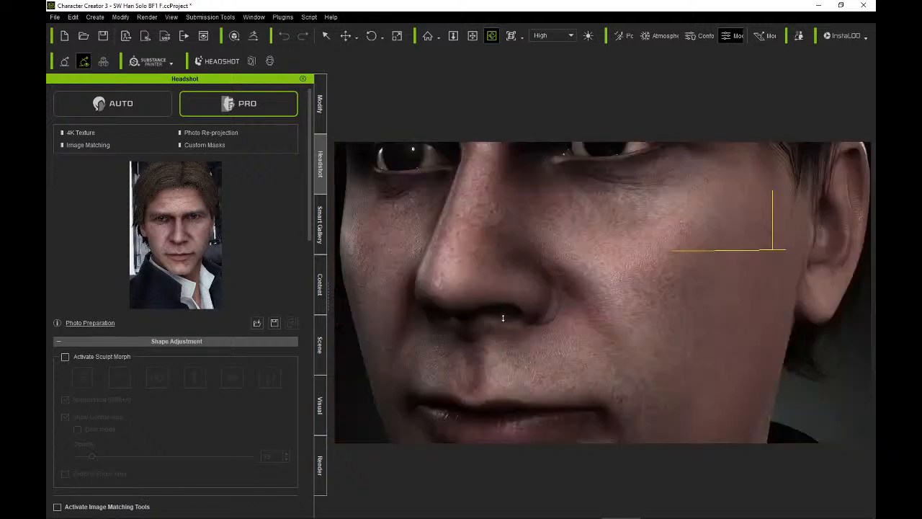
drag(523, 303, 595, 243)
scroll(490, 292, down, 4)
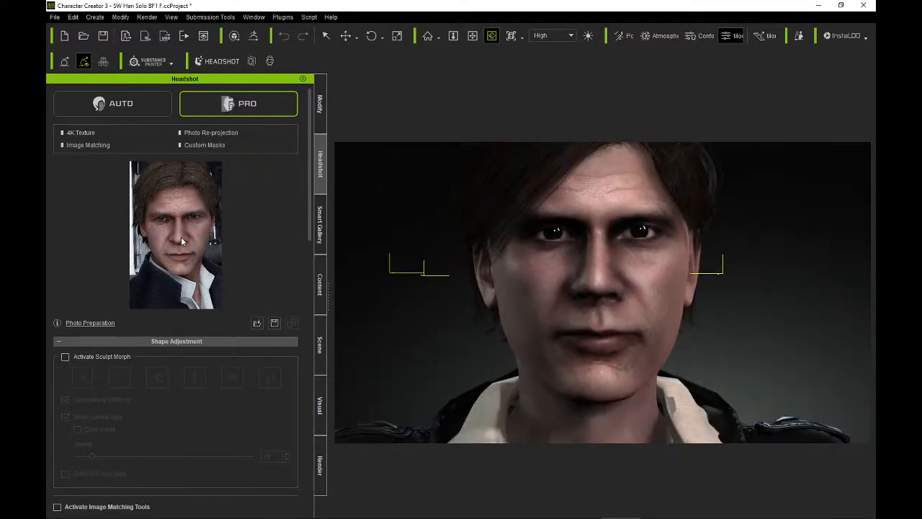
Compare the character's face with the reference photo from the front and side, near and farther away.
drag(482, 301, 729, 303)
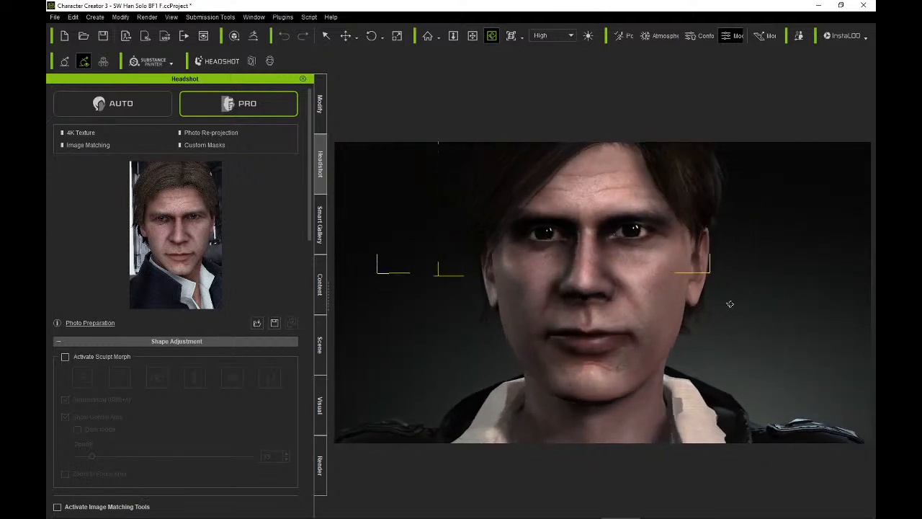
right_drag(675, 277, 633, 278)
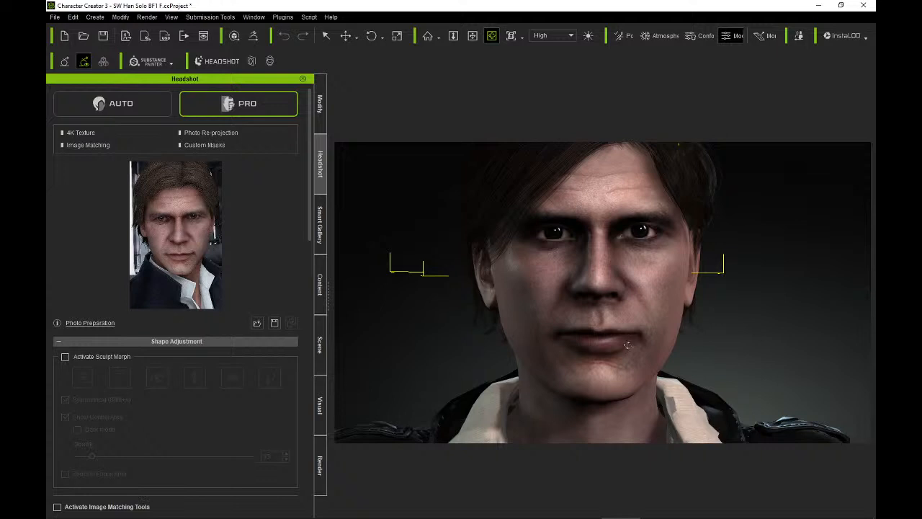
right_drag(617, 329, 598, 302)
scroll(598, 302, down, 2)
scroll(598, 301, down, 2)
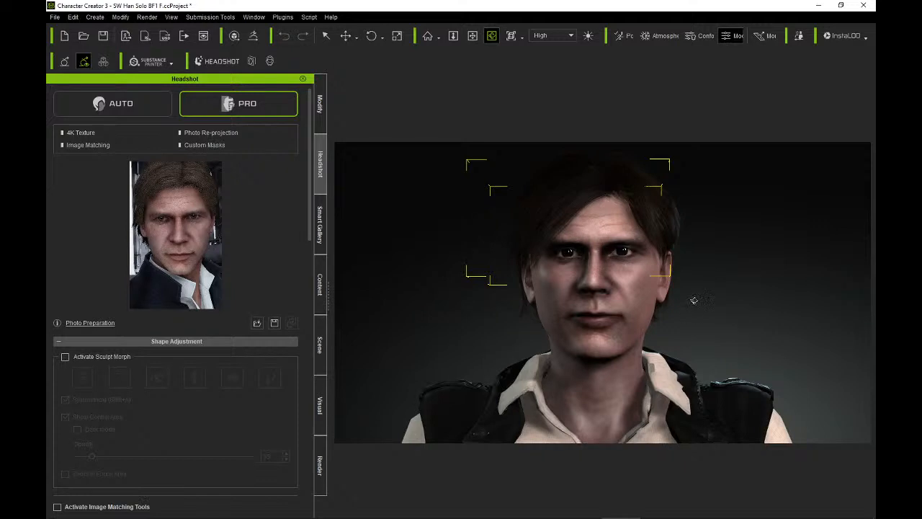
right_drag(652, 267, 528, 276)
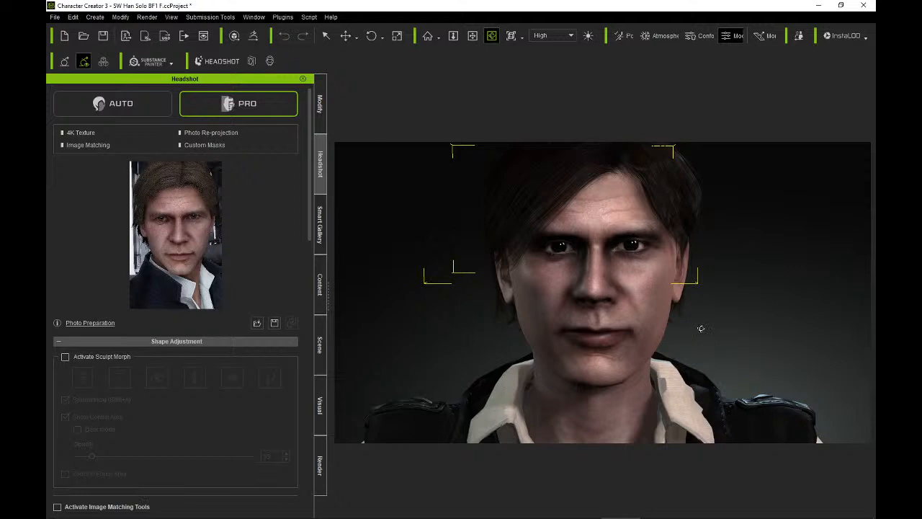
drag(726, 279, 710, 276)
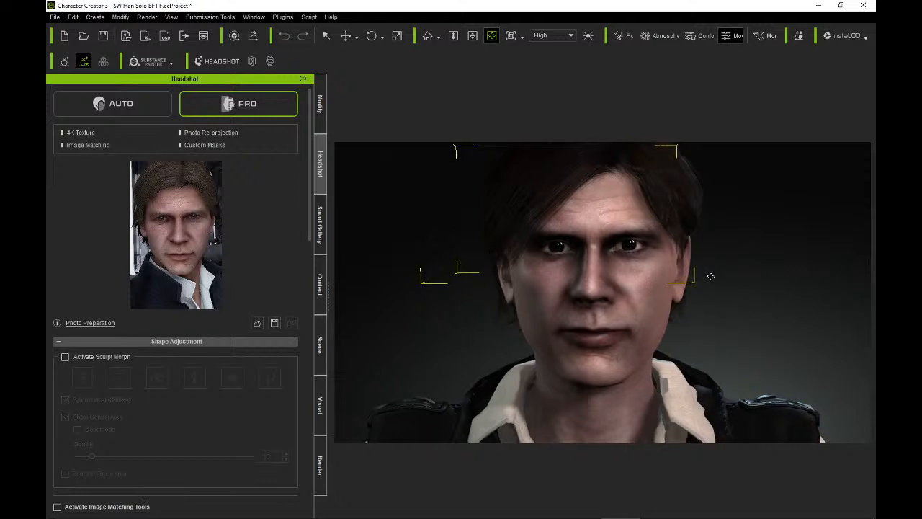
scroll(710, 281, up, 3)
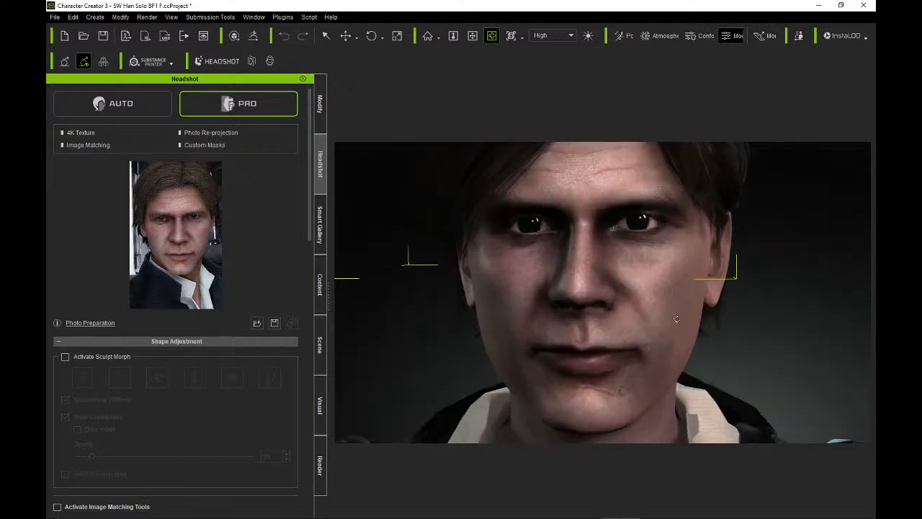
drag(665, 310, 660, 267)
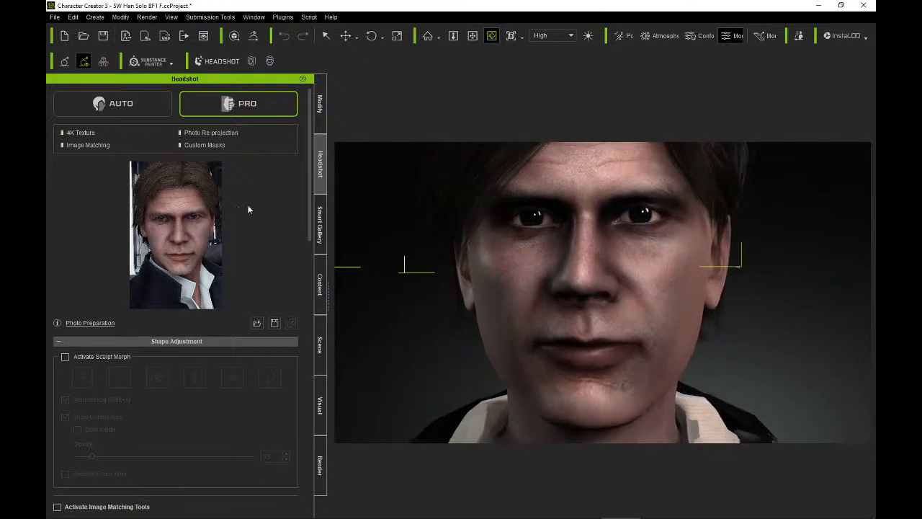
Set the eyelid mask to Medium Upper Eyelid in Headshot's skin settings.
drag(305, 189, 293, 398)
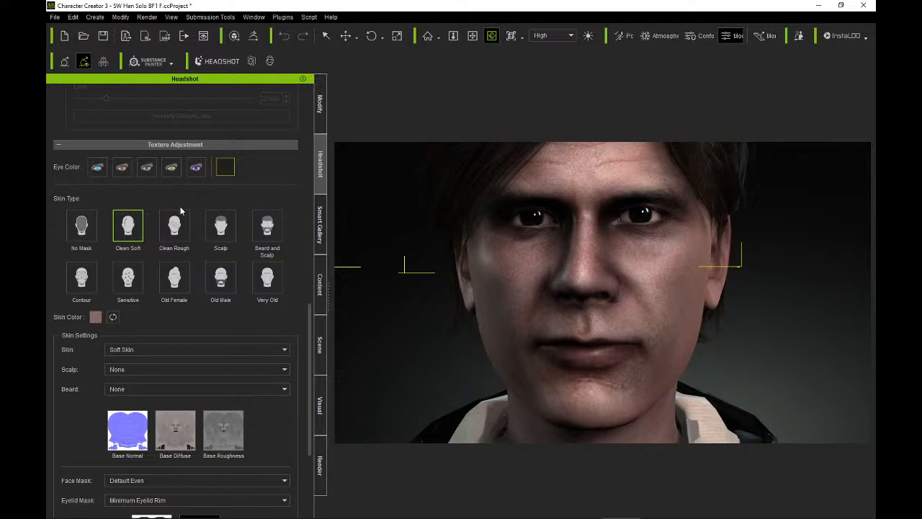
scroll(212, 246, down, 3)
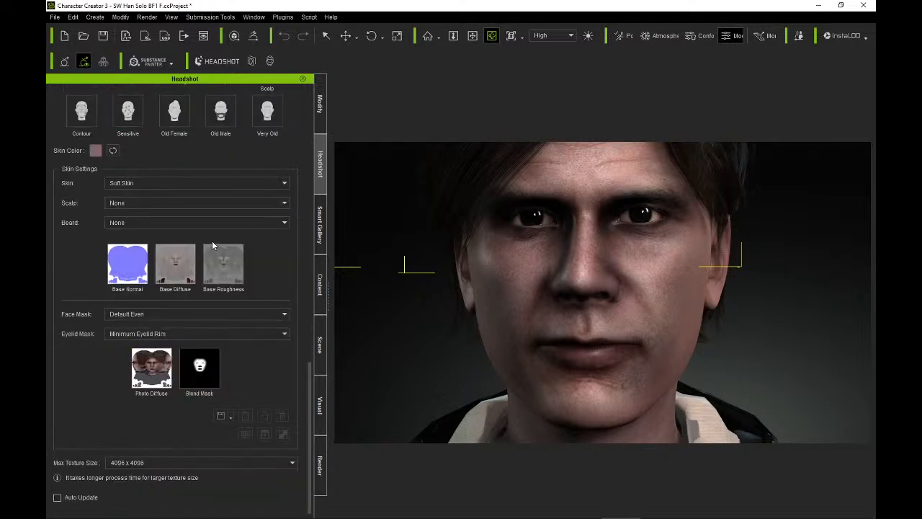
click(162, 335)
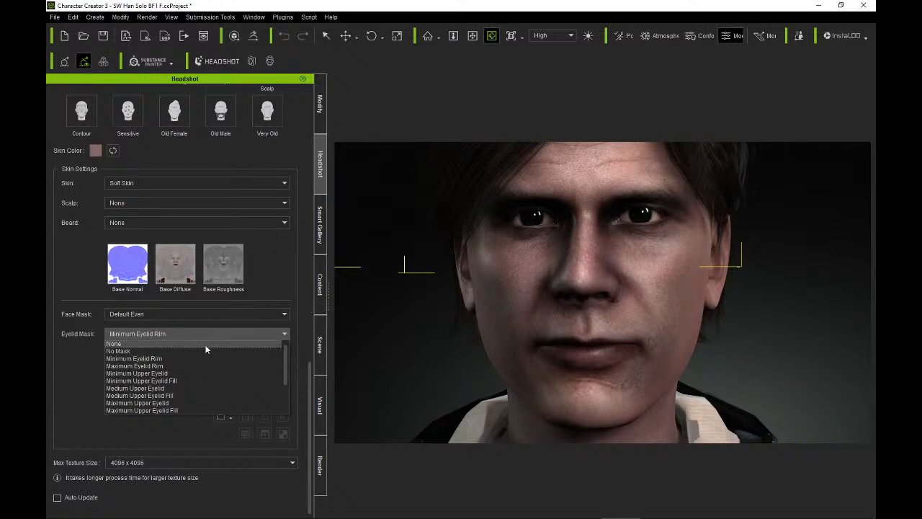
click(435, 296)
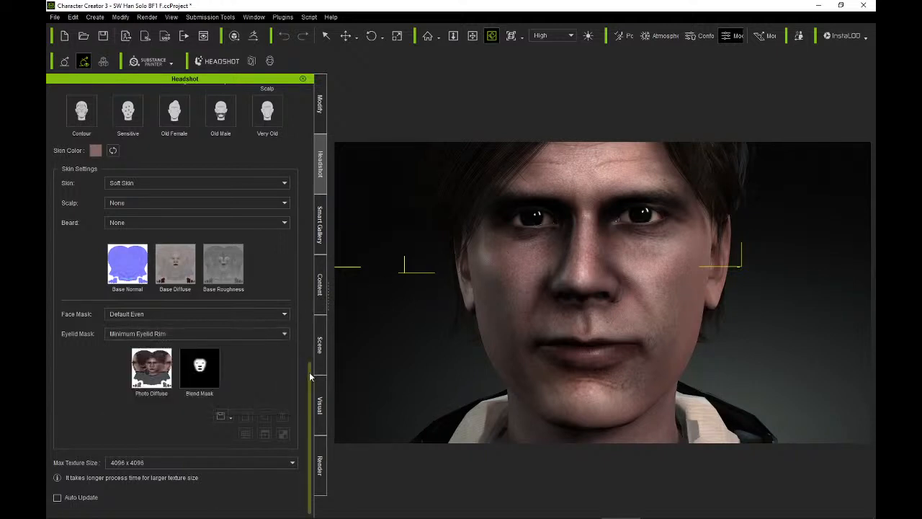
drag(311, 425, 290, 379)
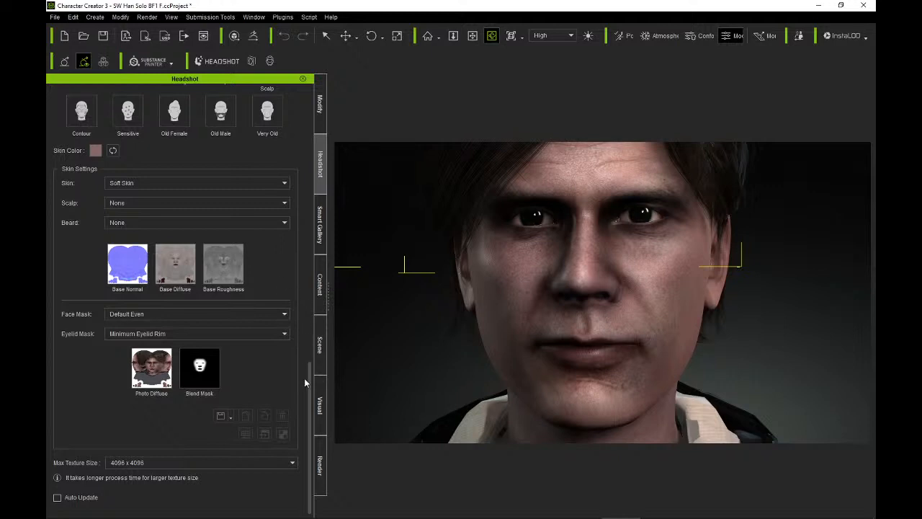
scroll(307, 381, up, 1)
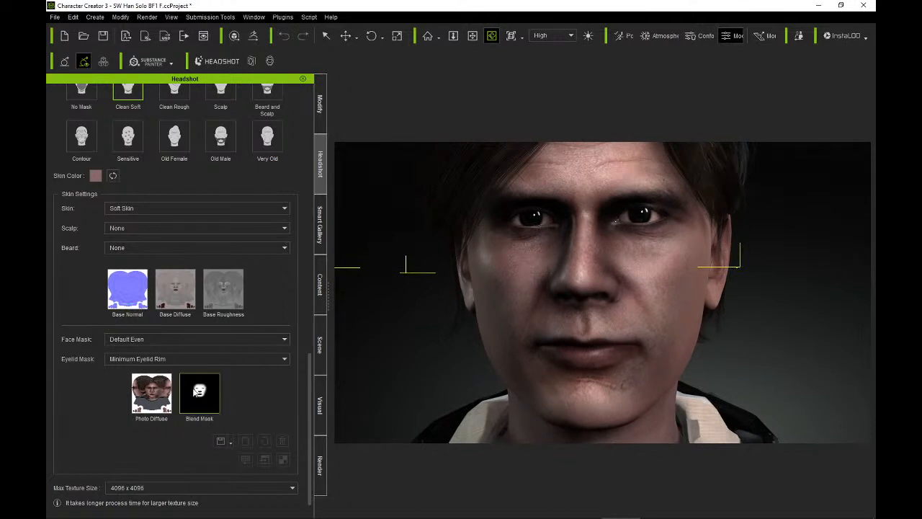
click(198, 359)
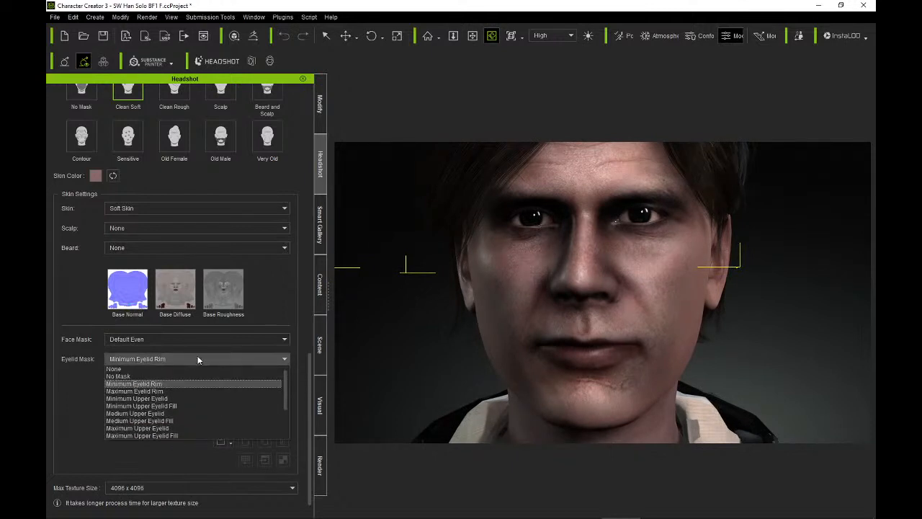
click(198, 414)
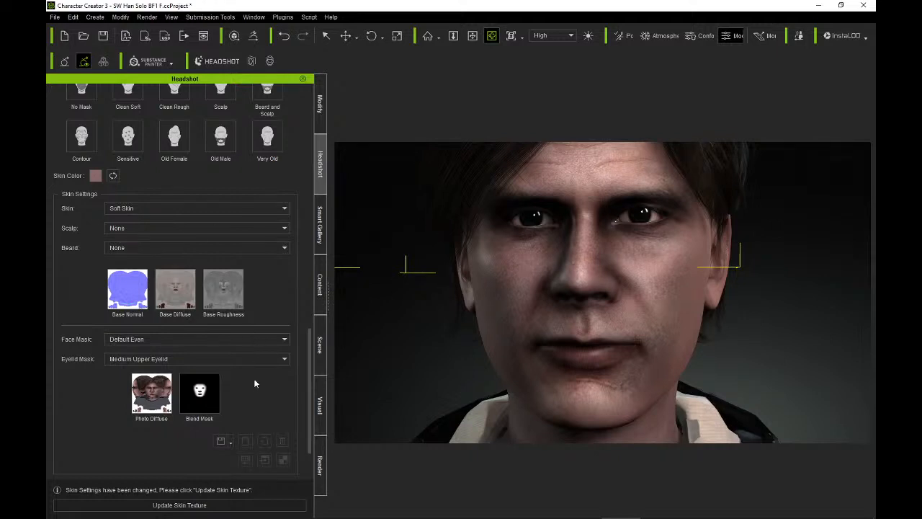
Adjust the Photo Diffuse map's color to brightness 10, contrast 3 and hue 4, and update the skin texture.
mouse_move(617, 274)
mouse_down()
mouse_move(627, 275)
mouse_move(612, 275)
mouse_up()
click(151, 393)
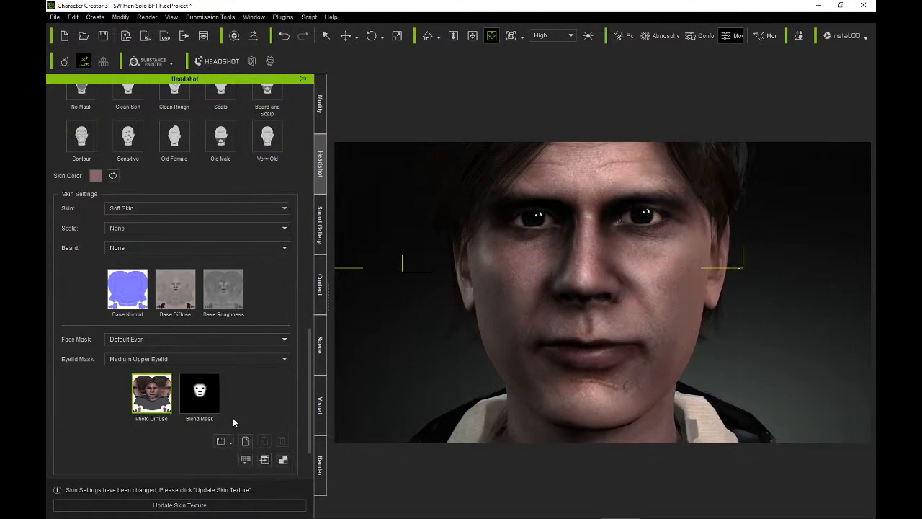
click(247, 459)
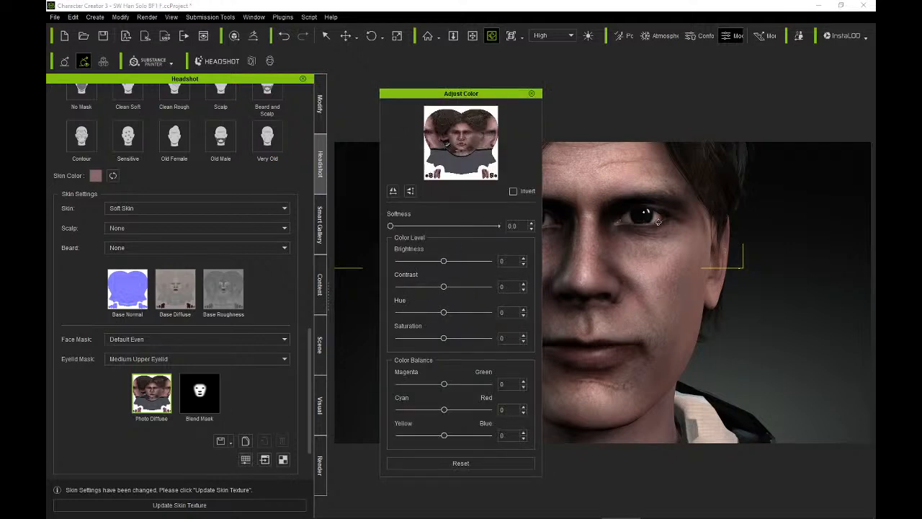
drag(487, 96, 424, 87)
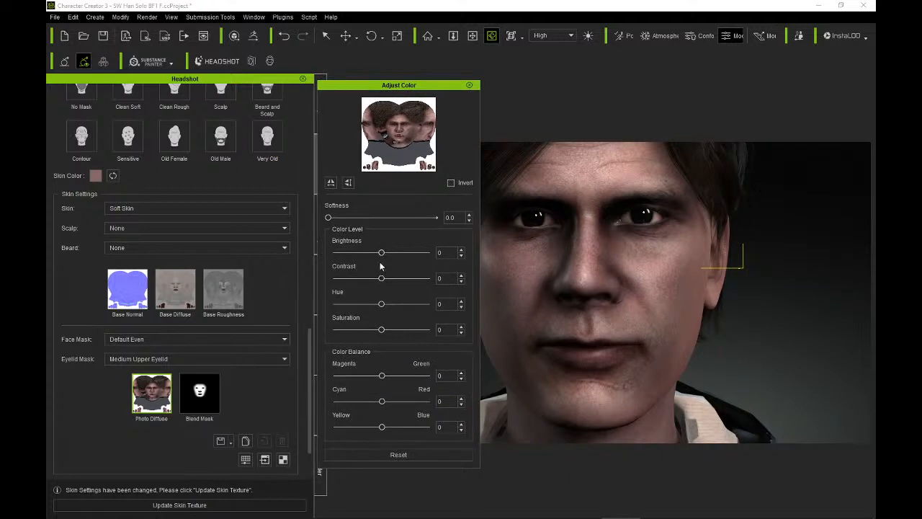
drag(381, 253, 385, 256)
drag(381, 278, 382, 280)
drag(381, 304, 385, 307)
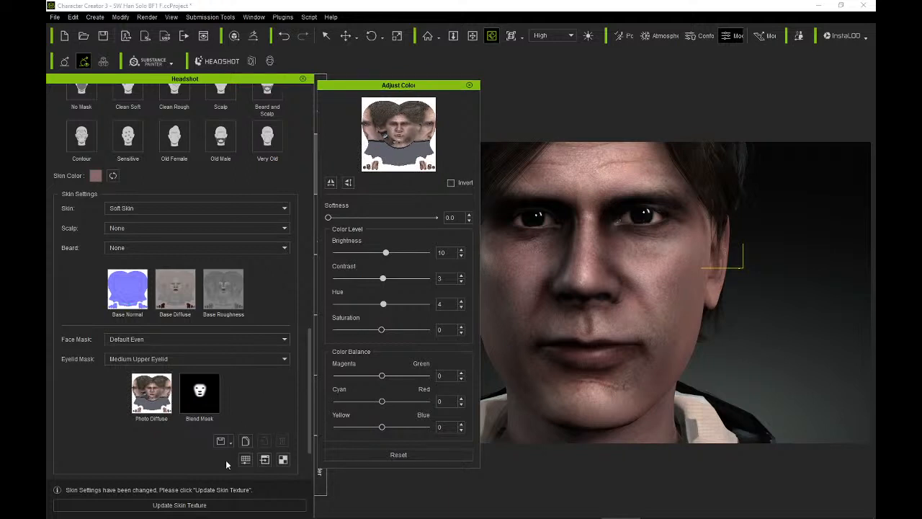
click(208, 505)
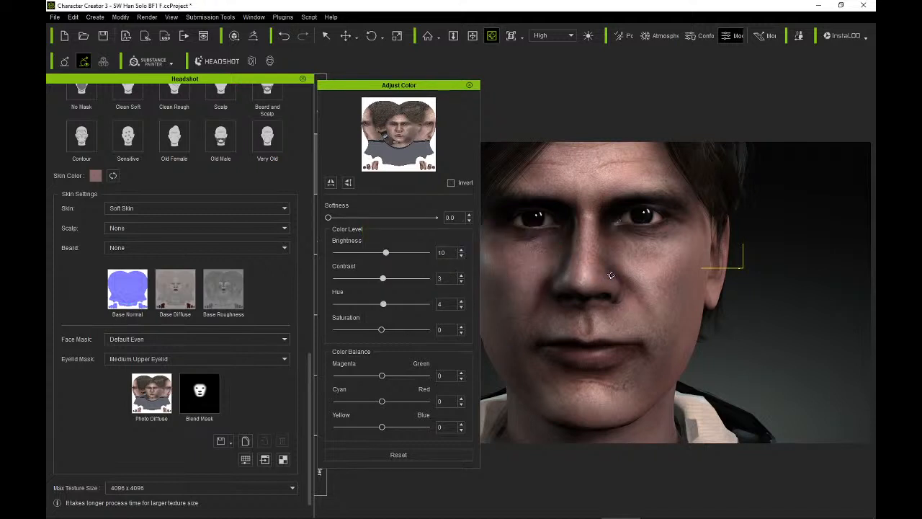
Reduce the Photo Diffuse map's brightness to 6 and update the skin texture.
scroll(611, 275, down, 1)
scroll(617, 277, up, 1)
scroll(621, 279, down, 2)
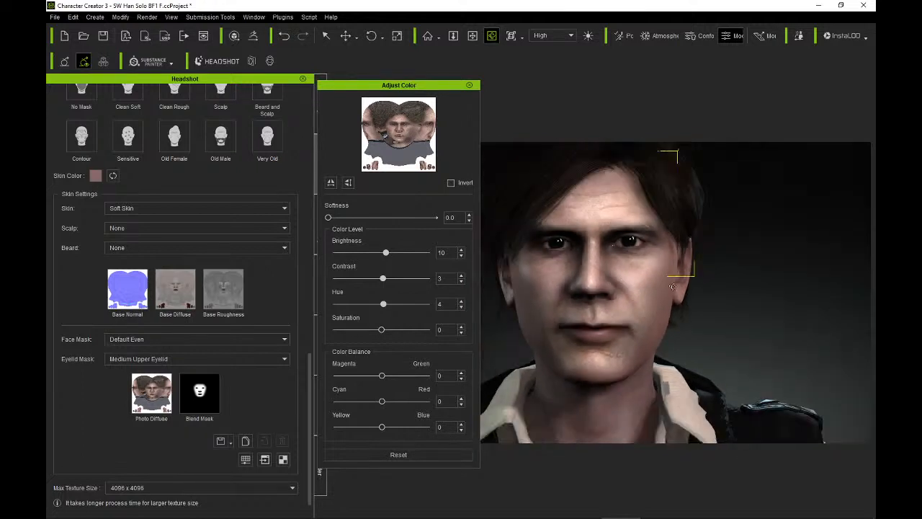
right_drag(672, 286, 510, 295)
drag(524, 297, 681, 301)
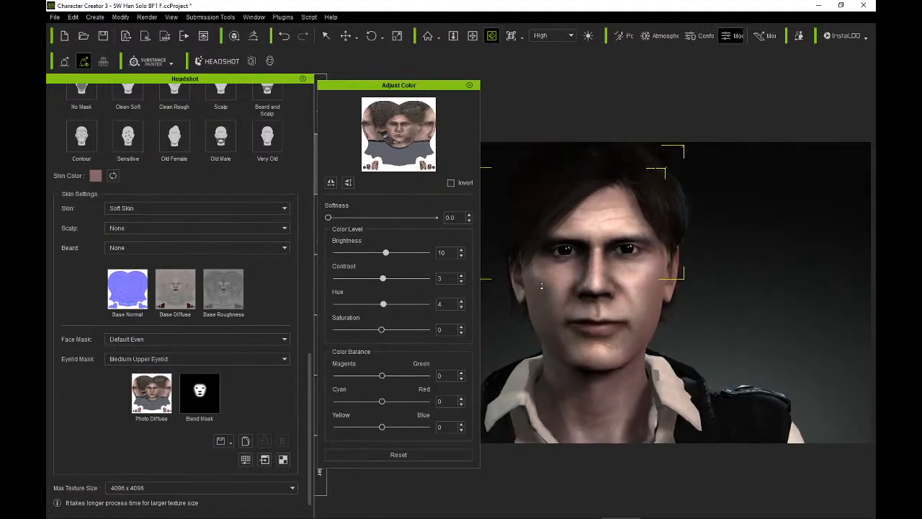
click(461, 255)
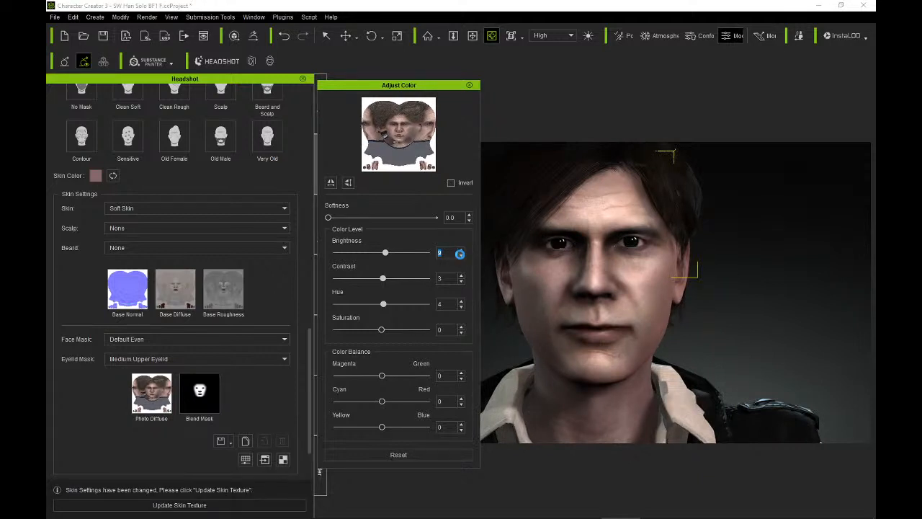
click(461, 256)
click(461, 256)
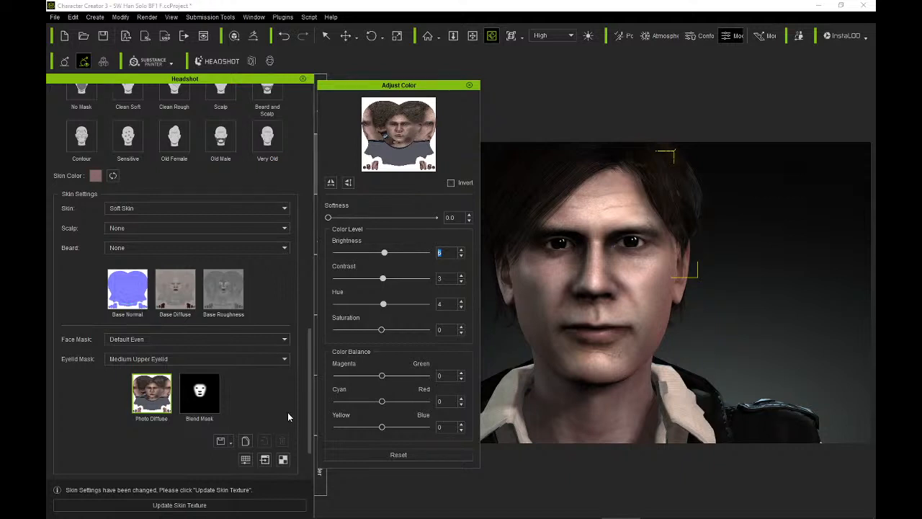
right_drag(606, 355, 589, 354)
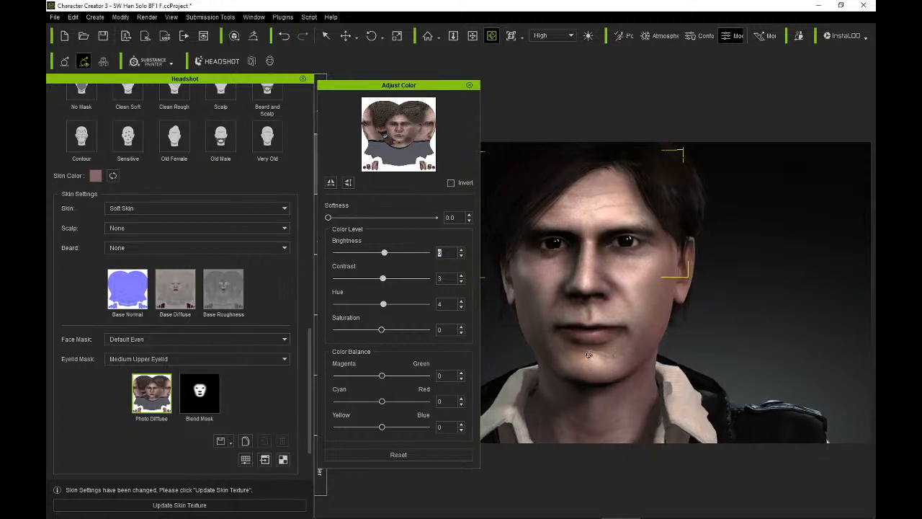
click(218, 505)
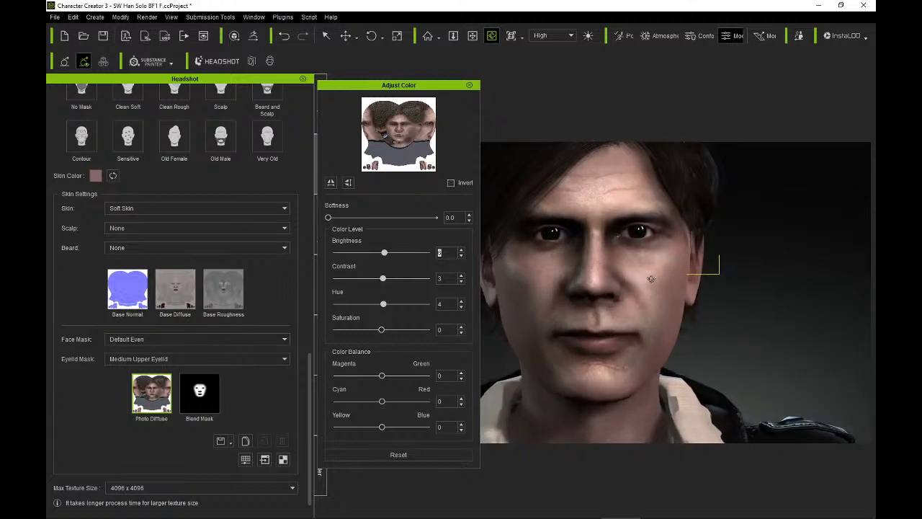
Lower the Photo Diffuse map's brightness to 3 and apply the change to the skin texture.
click(461, 256)
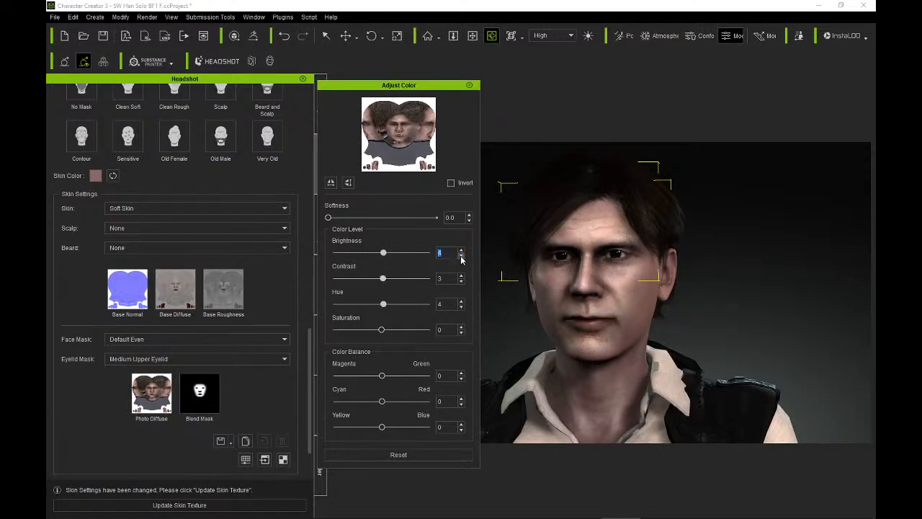
click(461, 256)
click(461, 256)
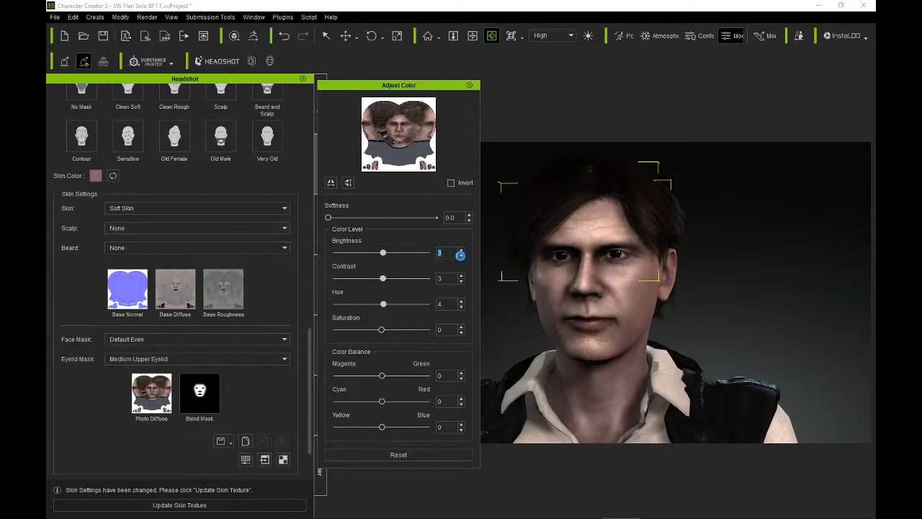
click(189, 504)
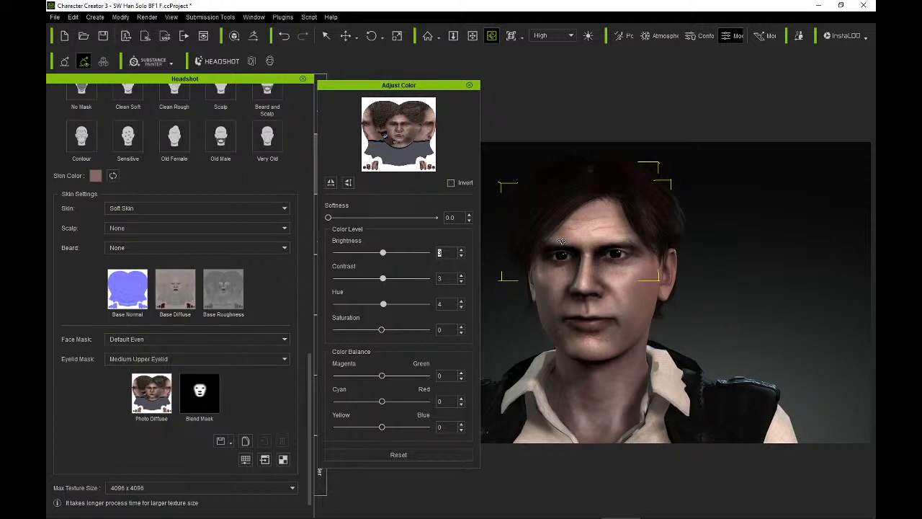
Check the face's skin tone against the neck from the front and an angle, with the color adjustment window closed.
scroll(636, 236, up, 3)
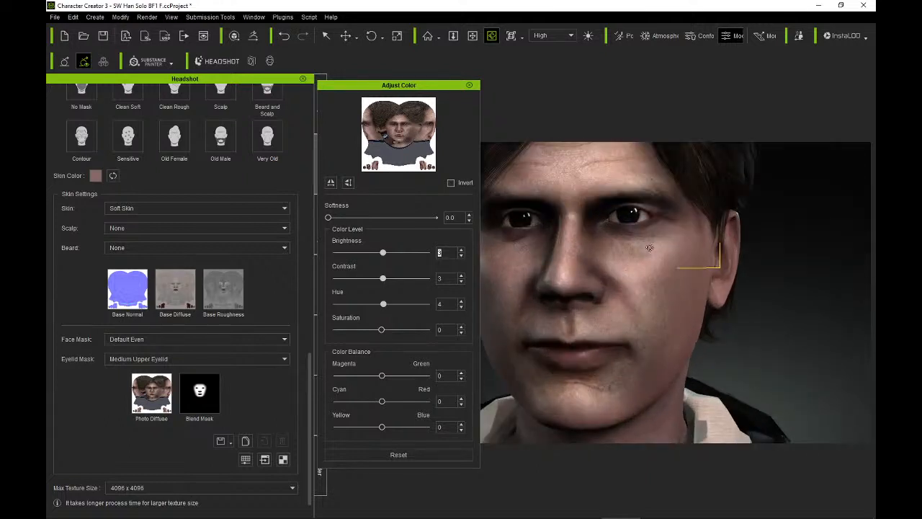
mouse_move(660, 253)
mouse_down()
mouse_move(584, 261)
mouse_move(683, 253)
mouse_move(634, 253)
mouse_move(652, 236)
mouse_move(667, 270)
mouse_move(648, 265)
mouse_up()
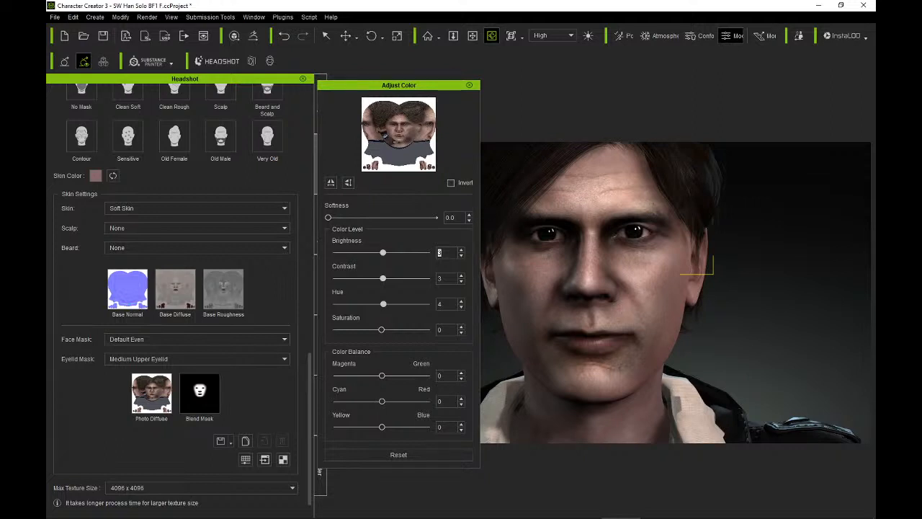
mouse_move(563, 512)
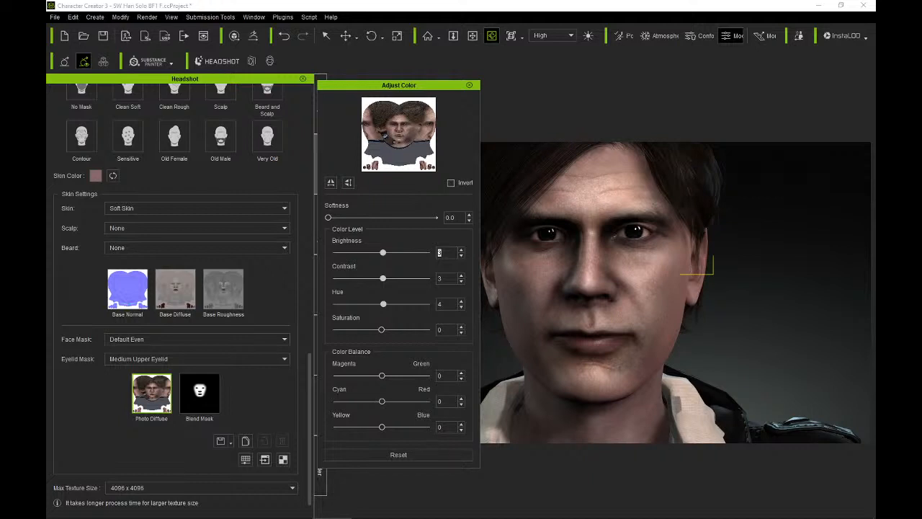
right_drag(583, 225, 546, 204)
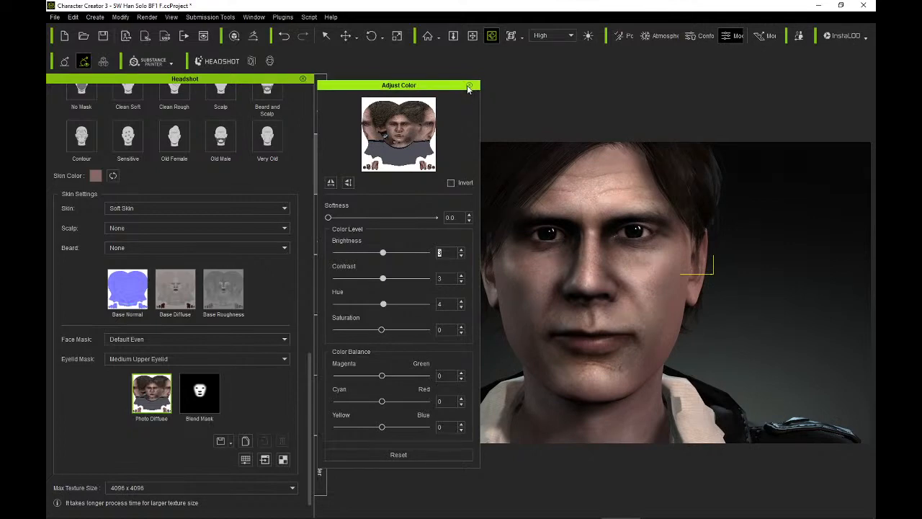
click(468, 86)
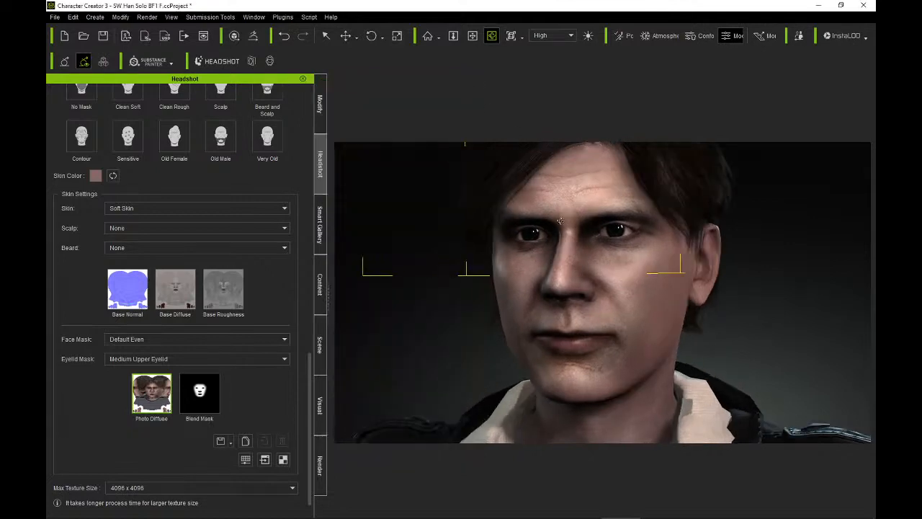
right_drag(559, 220, 547, 255)
scroll(648, 228, down, 5)
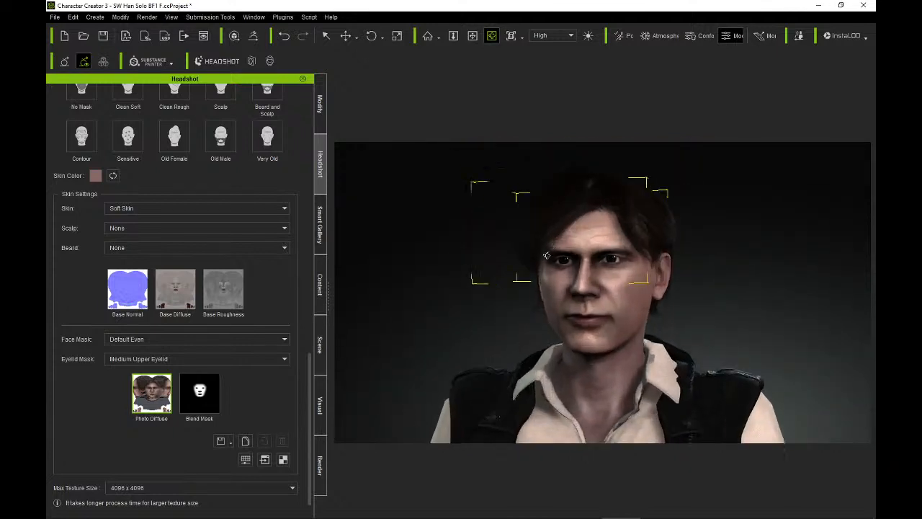
Reopen the Photo Diffuse color adjustment, set the brightness to 1 and update the skin texture.
click(246, 459)
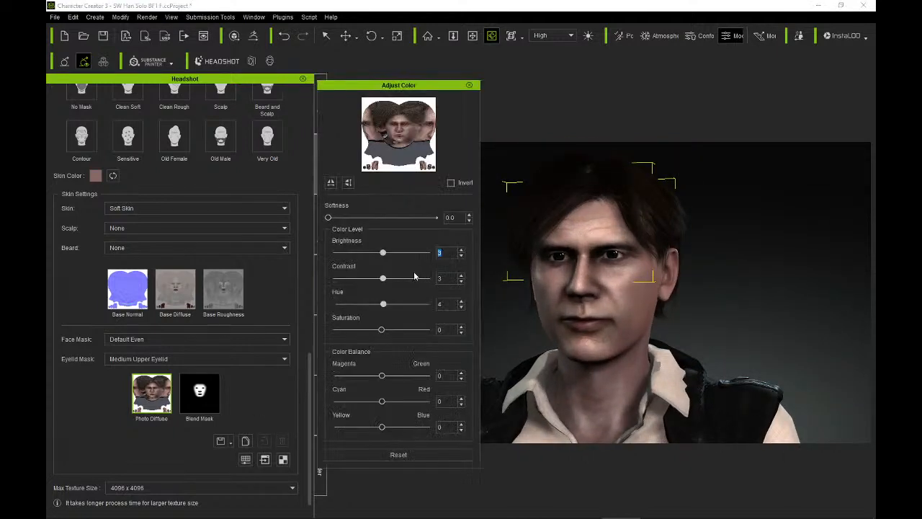
click(461, 255)
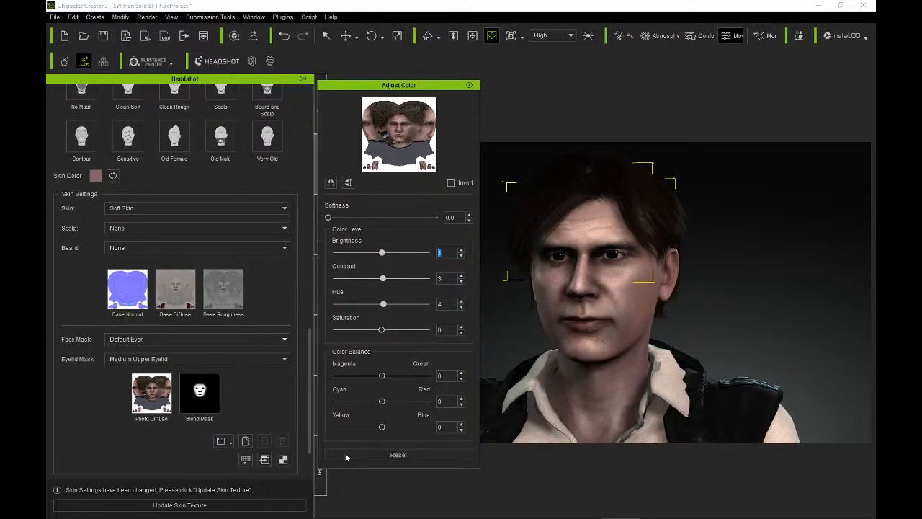
click(188, 505)
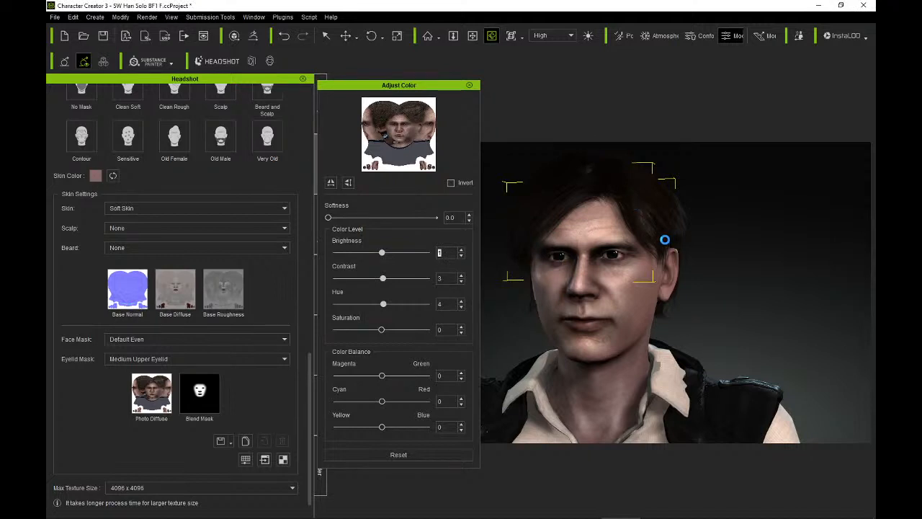
Examine the updated face in front and three-quarter views and close the color adjustment window.
drag(653, 240, 479, 245)
scroll(644, 269, up, 4)
drag(637, 270, 667, 270)
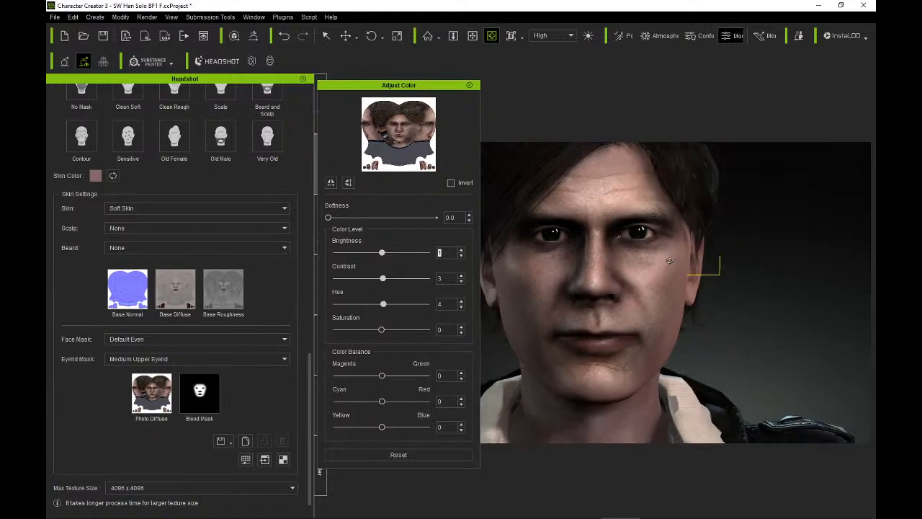
drag(667, 268, 622, 263)
scroll(623, 263, up, 5)
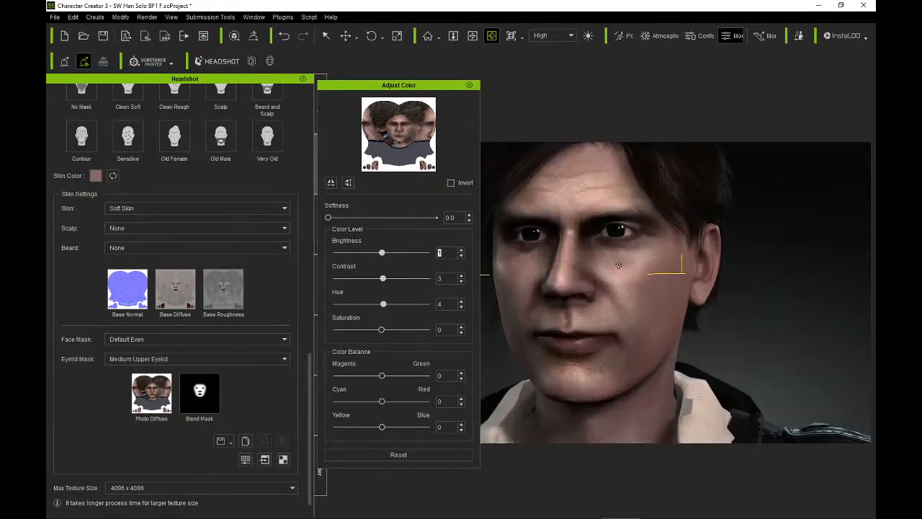
click(469, 85)
drag(650, 270, 595, 264)
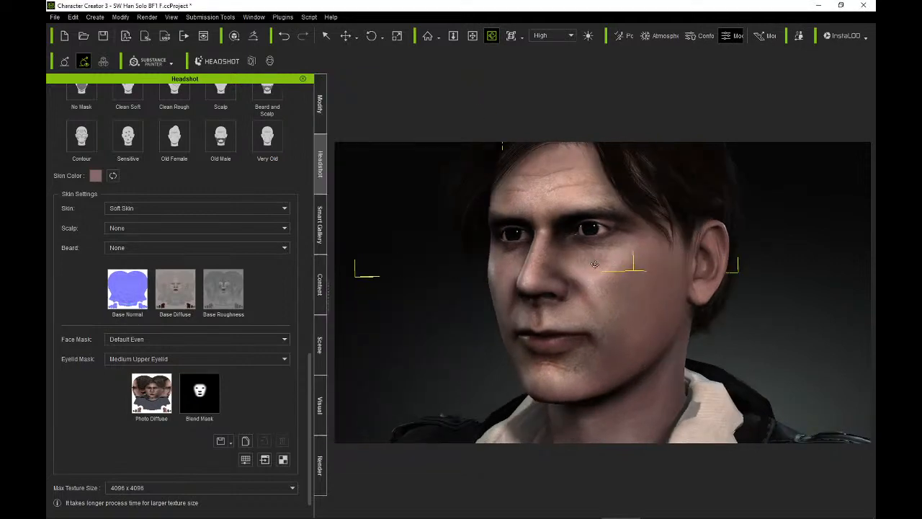
Inspect the skin detail around the nose, cheek and mouth at close range, and the whole face from farther back.
drag(634, 291, 632, 299)
scroll(633, 299, up, 3)
scroll(655, 298, up, 2)
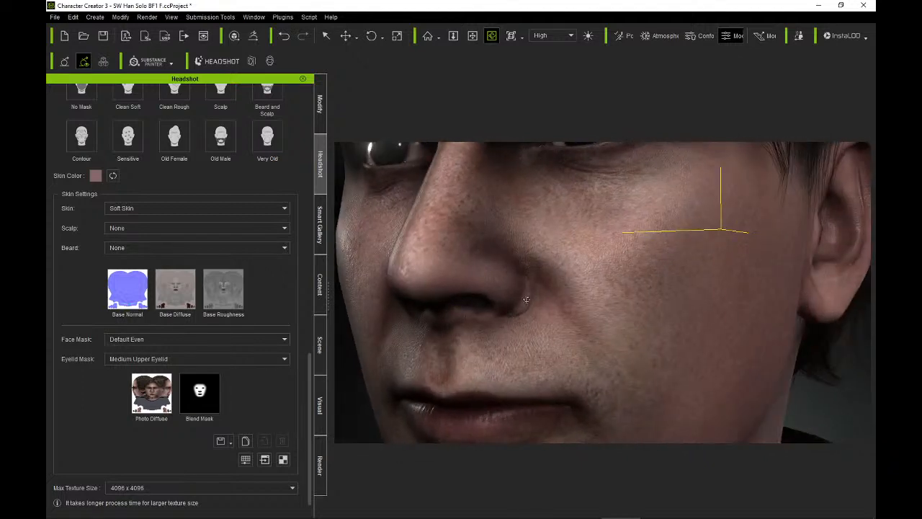
drag(579, 282, 634, 281)
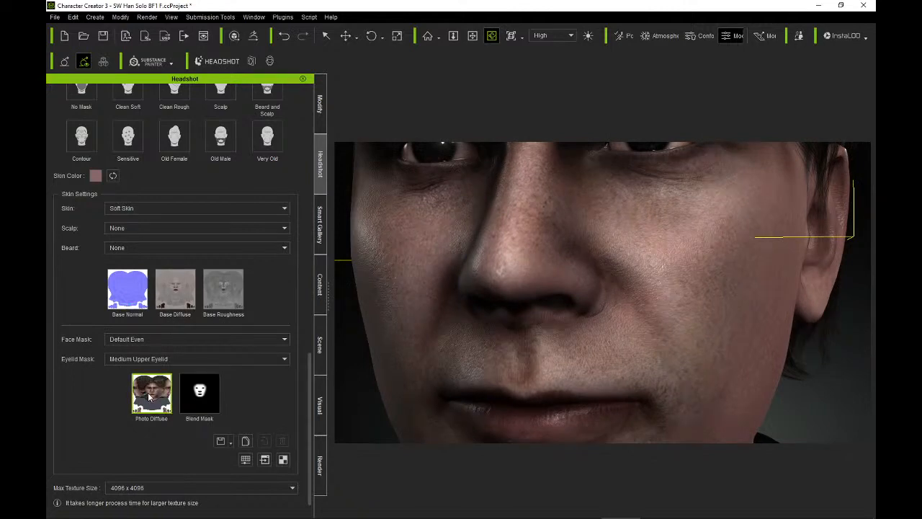
click(126, 289)
click(157, 390)
scroll(540, 261, down, 5)
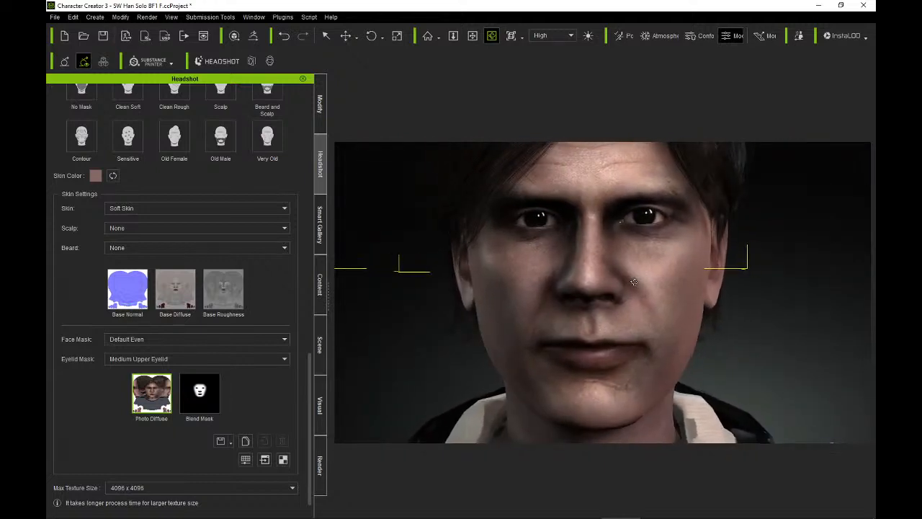
scroll(627, 285, down, 3)
scroll(634, 281, up, 1)
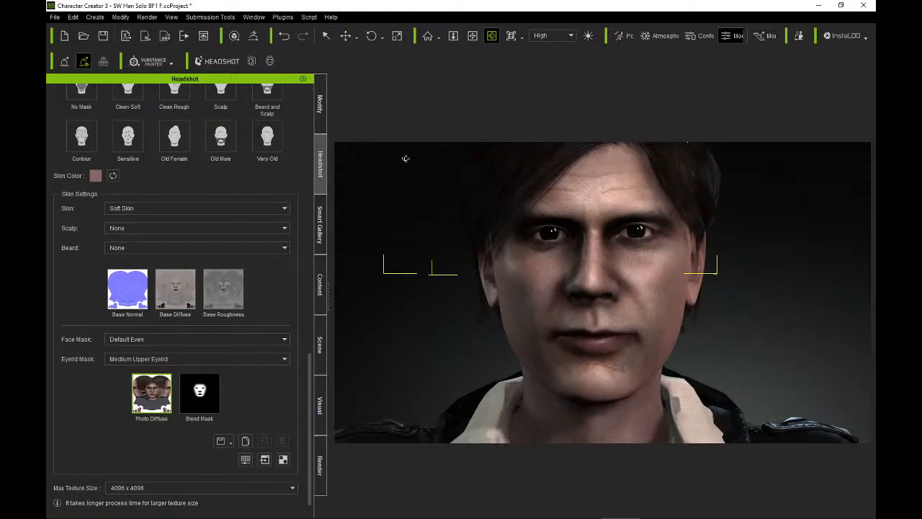
Set the Face Narrow morph in the Full Head category to 25.
click(319, 106)
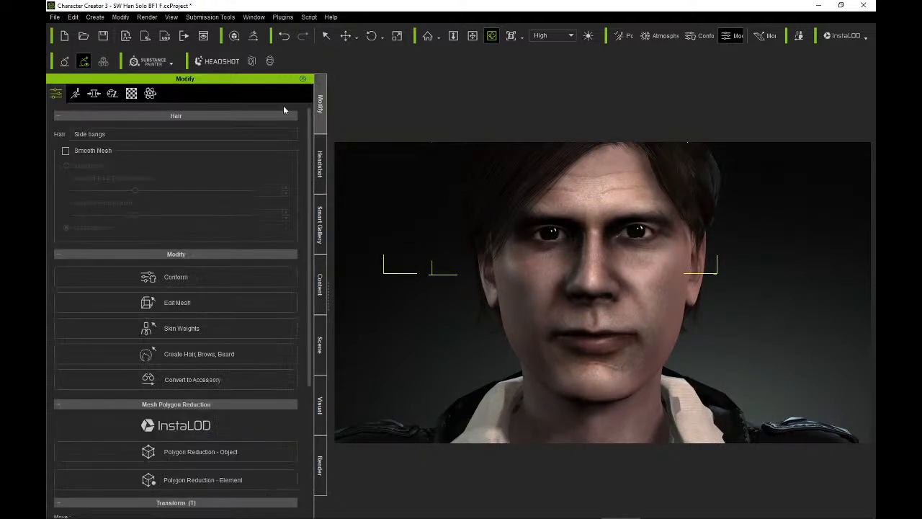
click(94, 94)
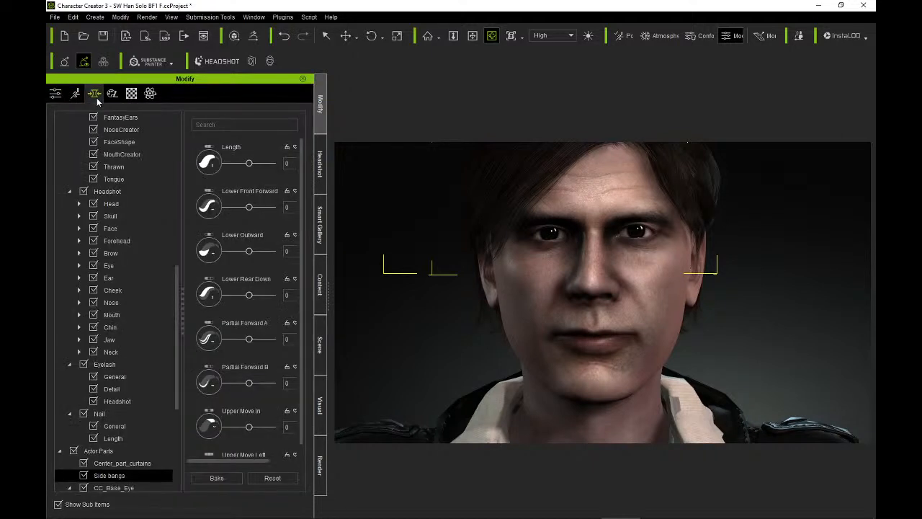
drag(180, 286, 178, 191)
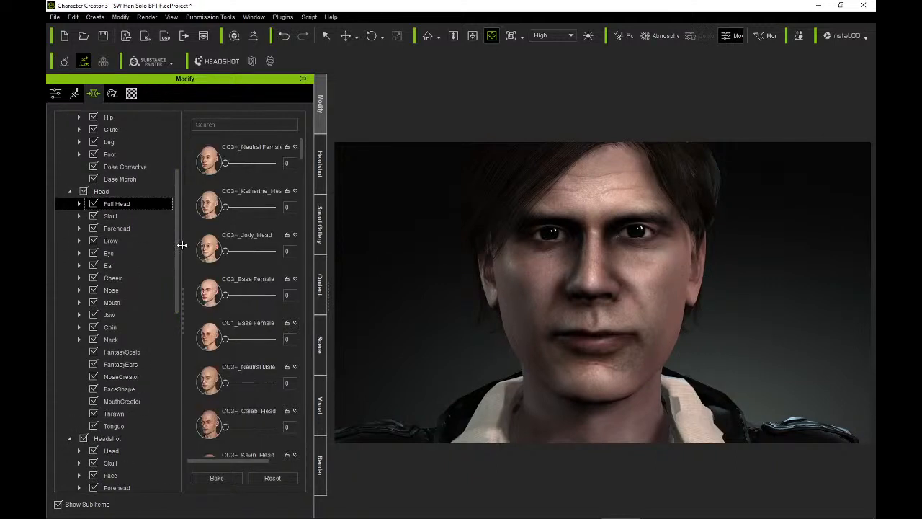
drag(302, 159, 293, 288)
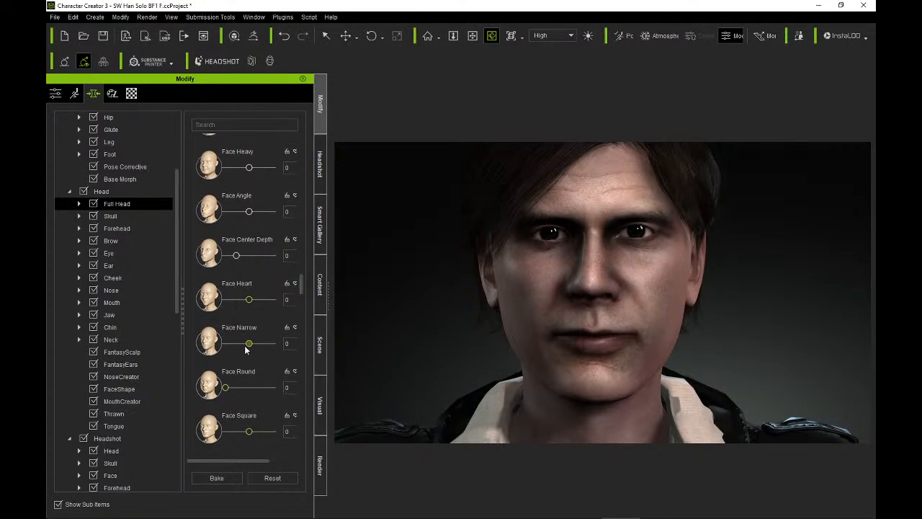
drag(248, 347, 252, 347)
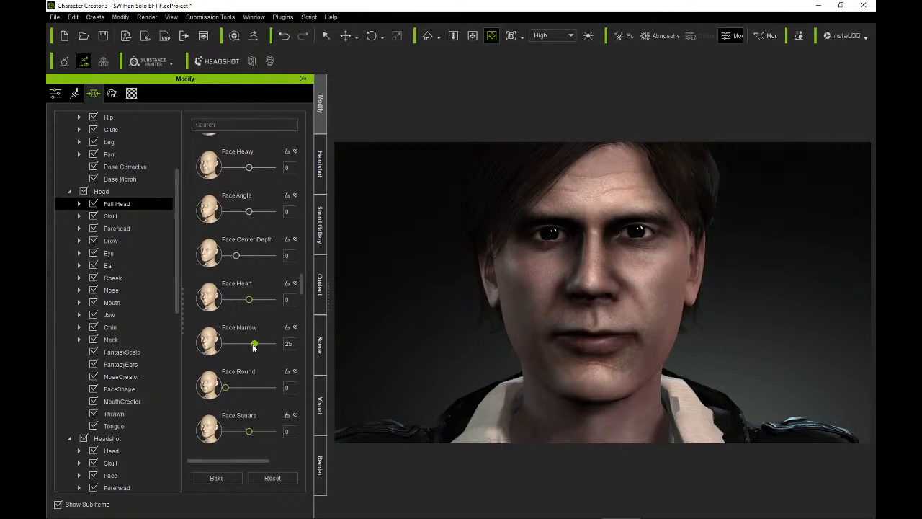
Check the face from the front and look through the Full Head, Skull and Ear morphs of the Head category.
scroll(551, 289, down, 3)
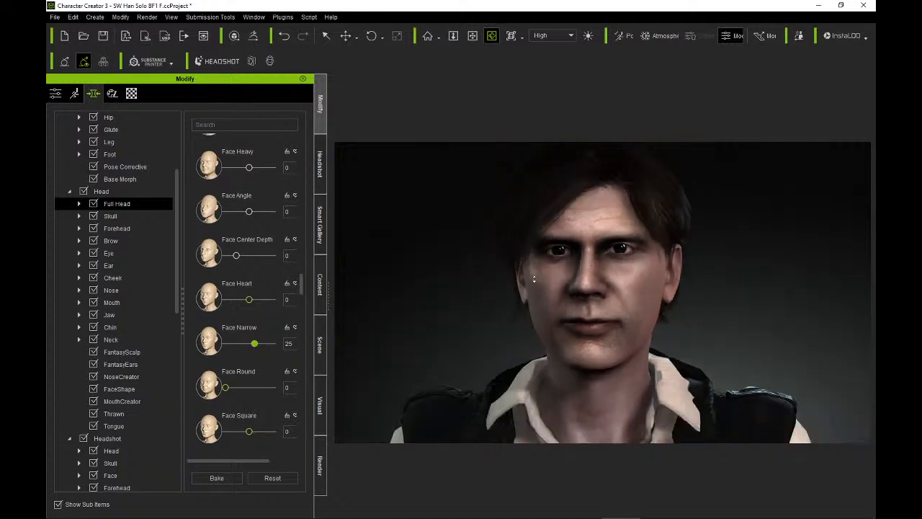
mouse_move(545, 288)
right_down()
mouse_move(411, 285)
mouse_move(552, 286)
right_up()
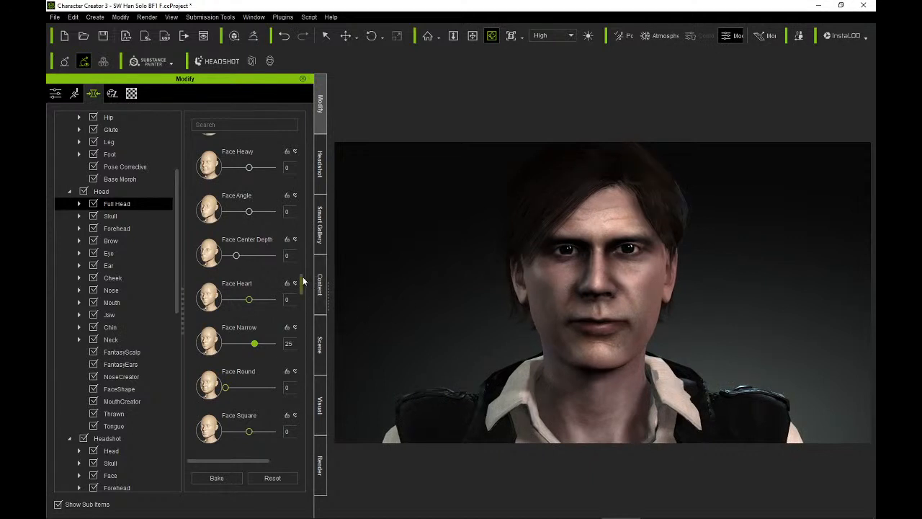
drag(302, 276, 309, 133)
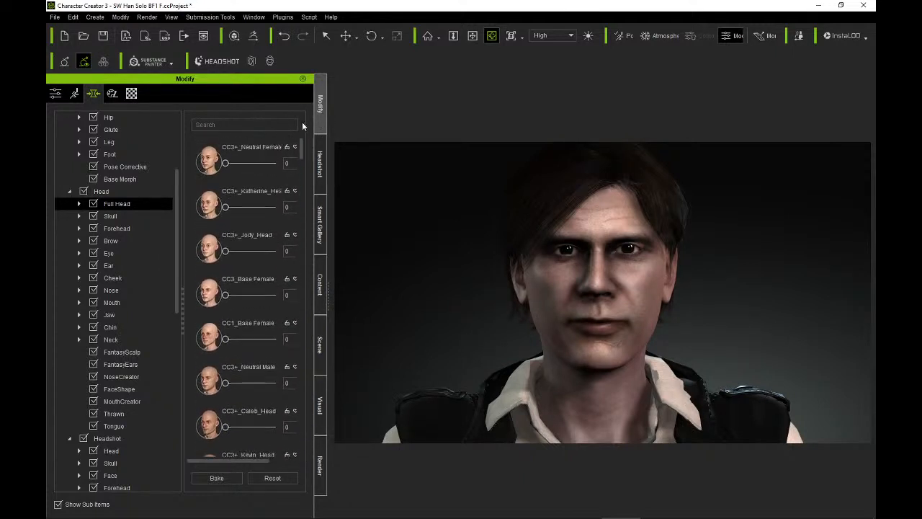
click(110, 216)
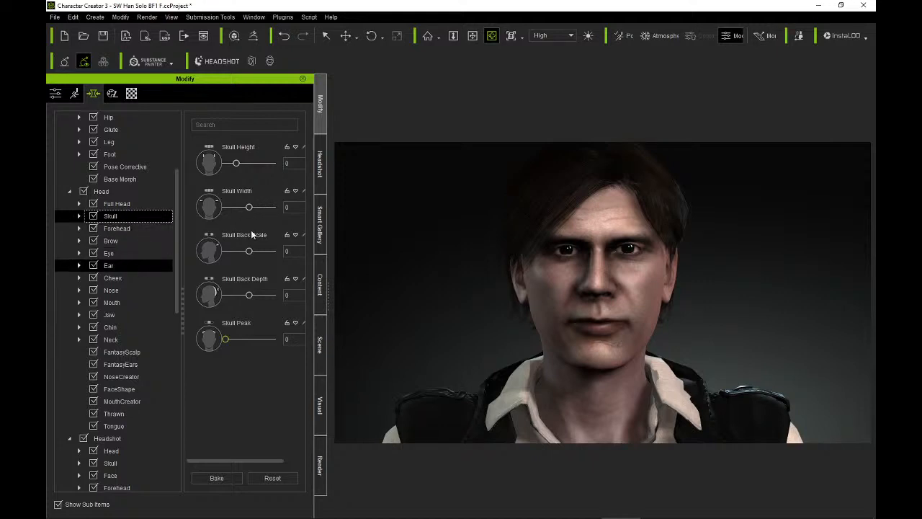
click(132, 265)
drag(303, 156, 288, 390)
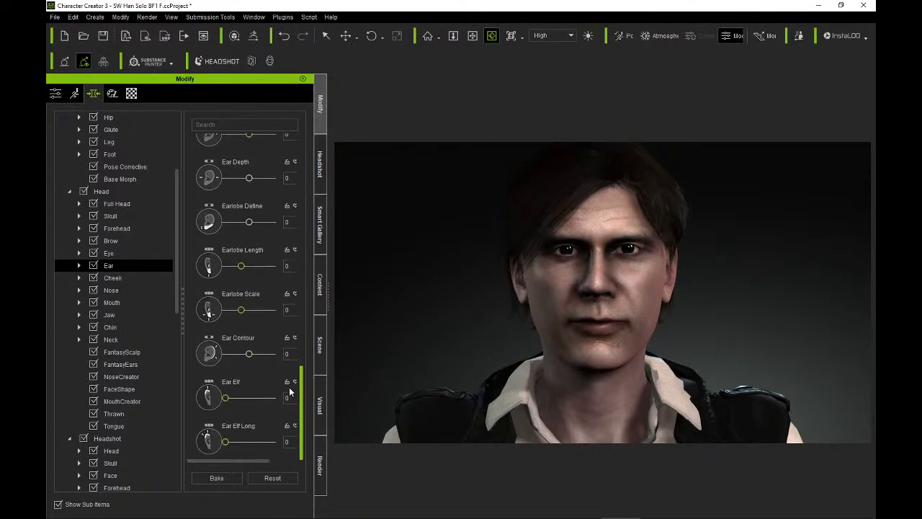
Set the Head Width morph in the Headshot Head category to -5.
scroll(118, 352, down, 6)
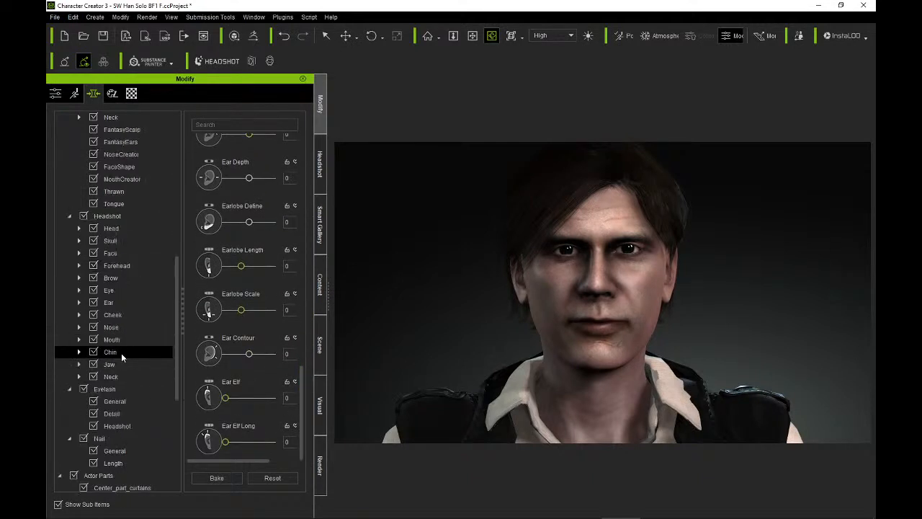
click(113, 228)
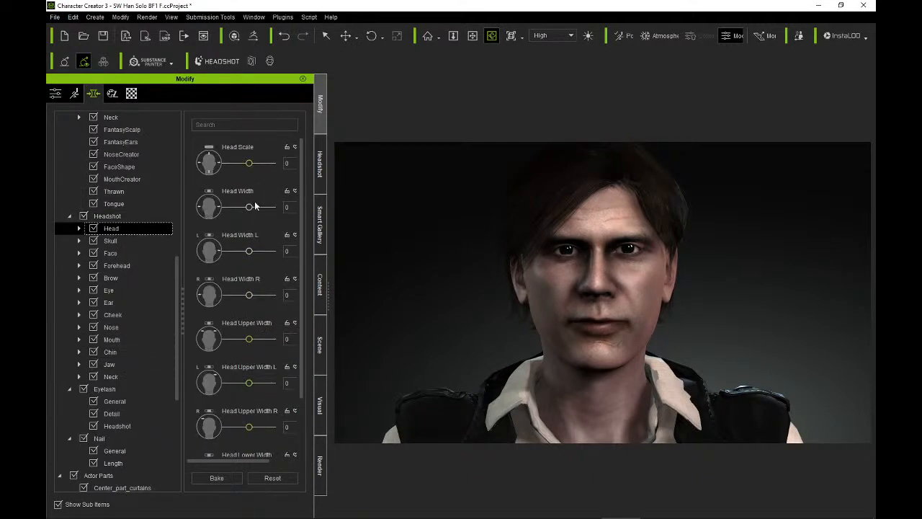
drag(253, 211, 250, 208)
Reduce the Face Narrow morph in the Full Head category to 16 and check the face from three-quarter and front views.
scroll(139, 211, up, 9)
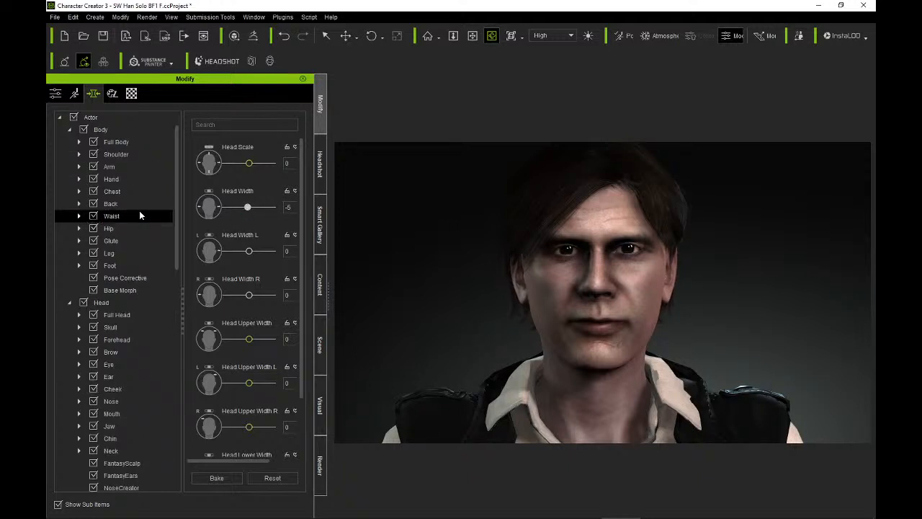
click(133, 318)
scroll(265, 322, up, 3)
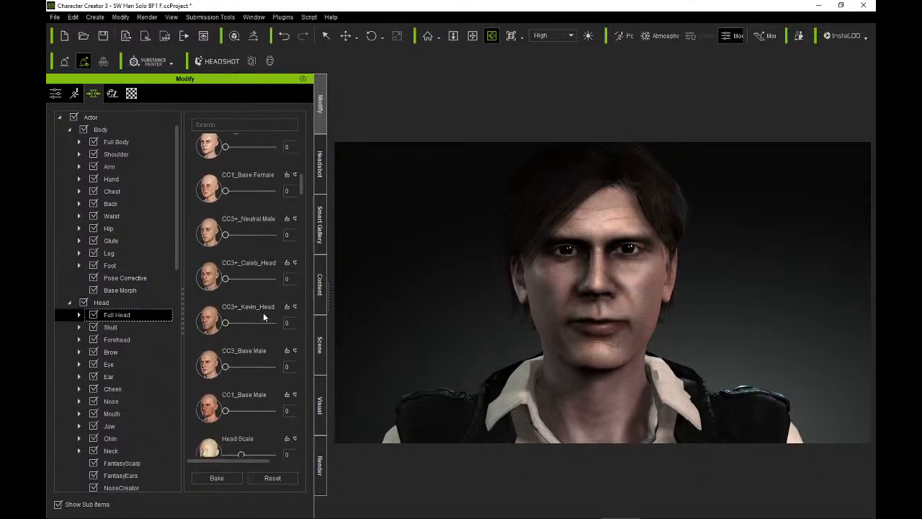
scroll(264, 328, down, 6)
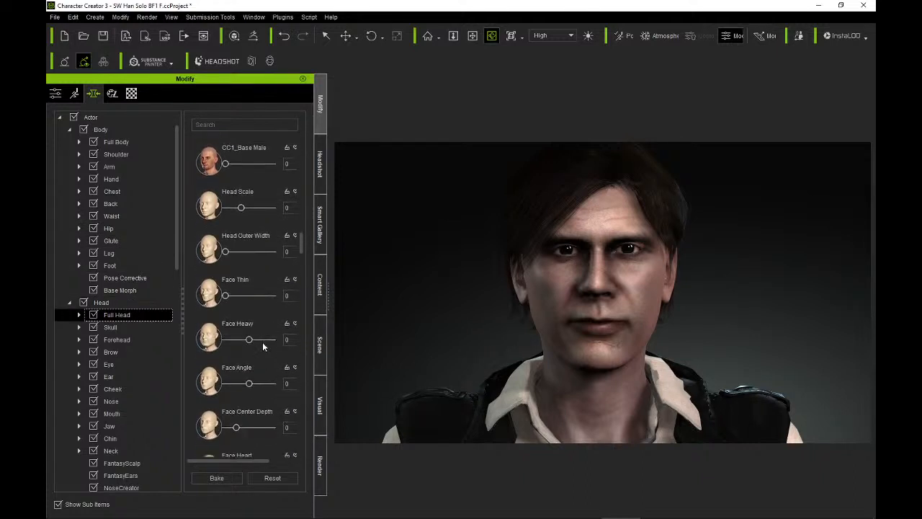
scroll(252, 400, down, 1)
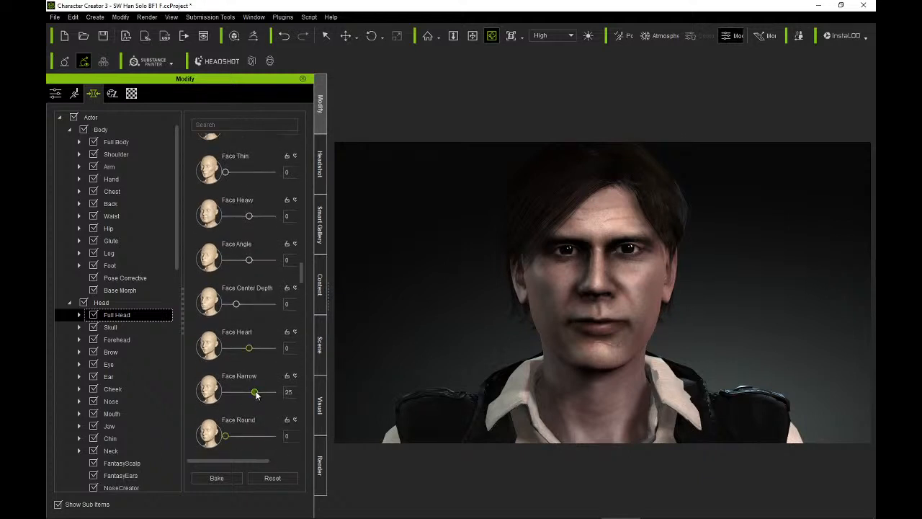
mouse_move(256, 392)
mouse_down()
mouse_move(242, 395)
mouse_move(254, 397)
mouse_up()
right_drag(615, 332, 560, 276)
scroll(616, 315, up, 2)
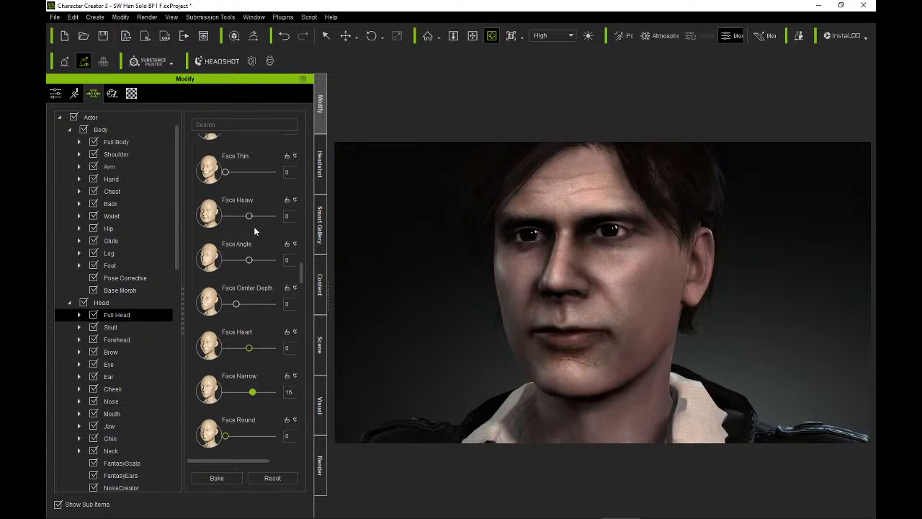
right_drag(515, 278, 541, 288)
scroll(569, 287, up, 2)
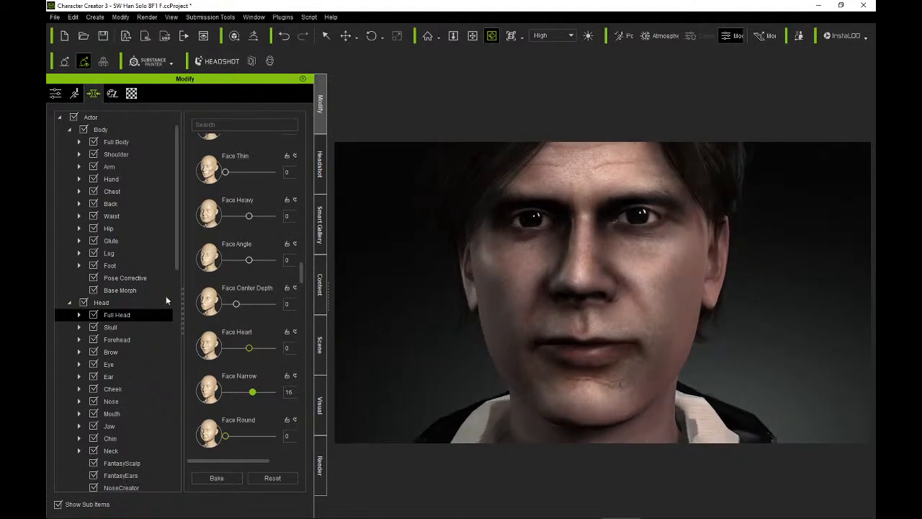
Set the Head Width morph in the Headshot Head category to -35.
drag(175, 239, 172, 275)
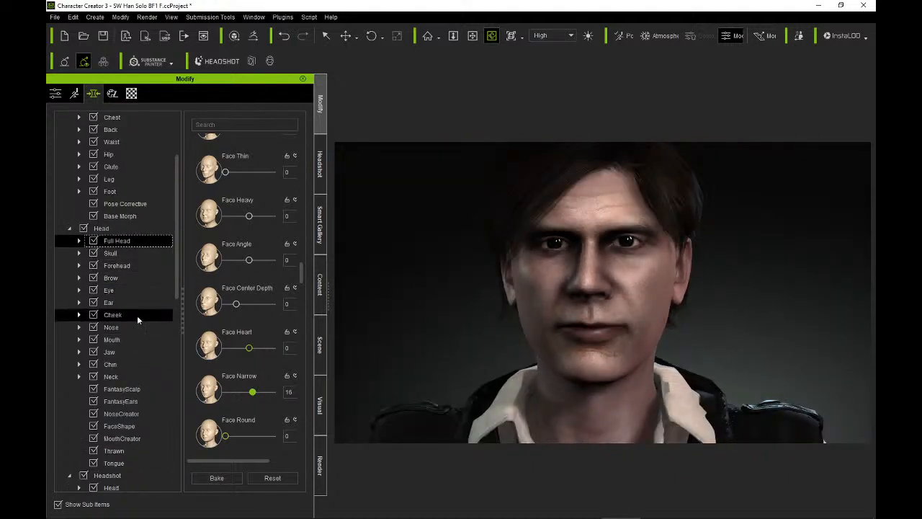
scroll(139, 320, down, 7)
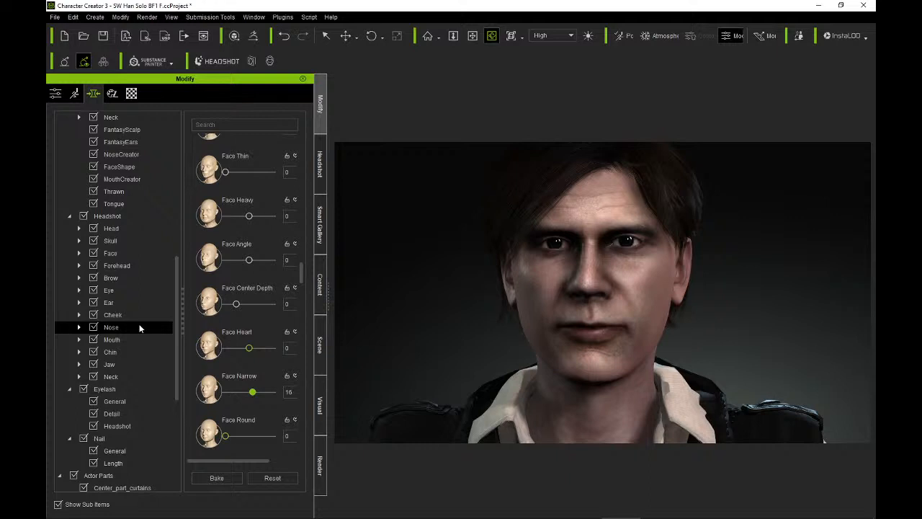
click(140, 227)
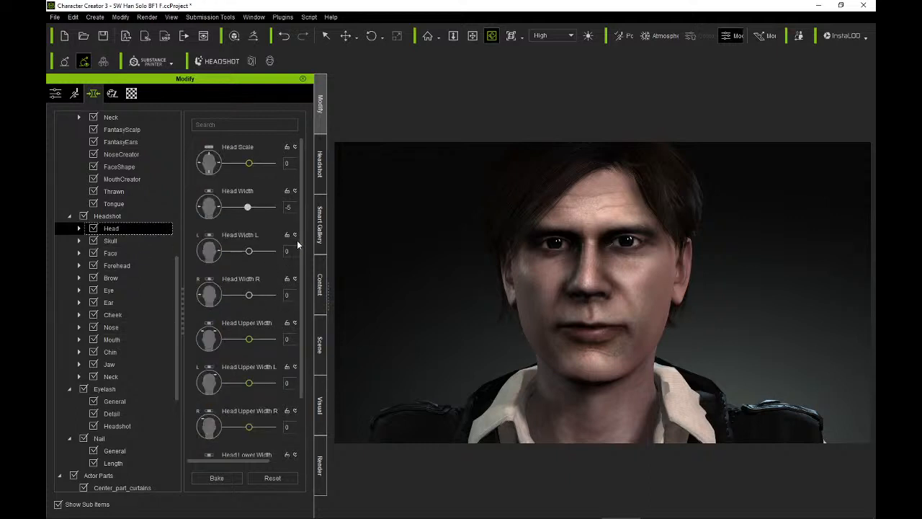
drag(250, 209, 247, 209)
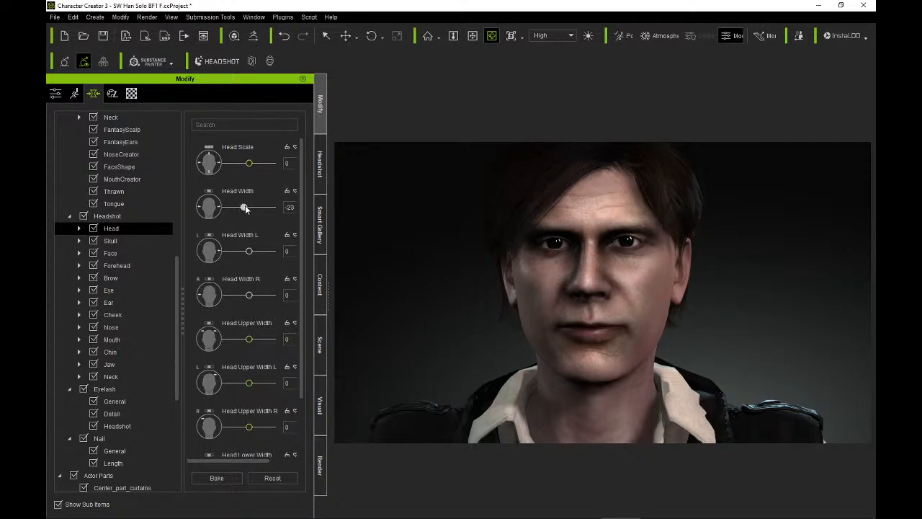
drag(245, 209, 243, 209)
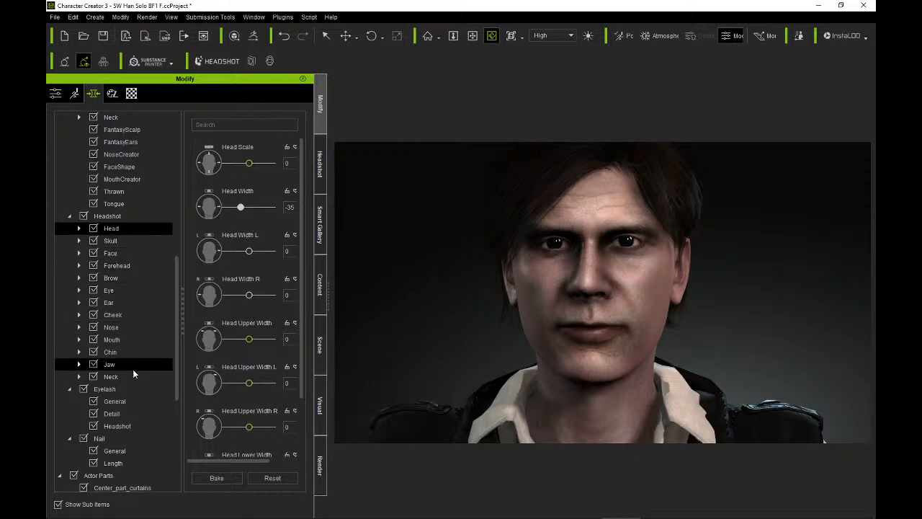
Bring up the Headshot Jaw morphs and examine the jawline in front and three-quarter views.
click(524, 337)
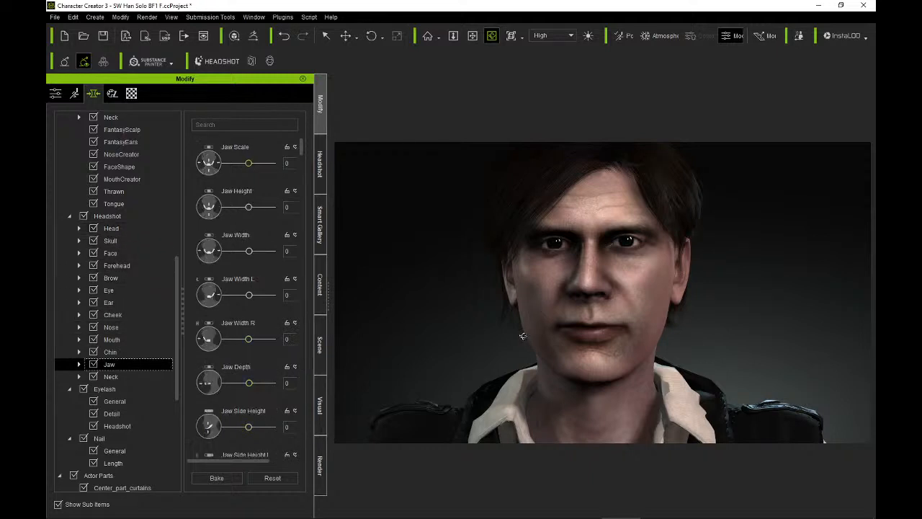
right_drag(549, 315, 577, 269)
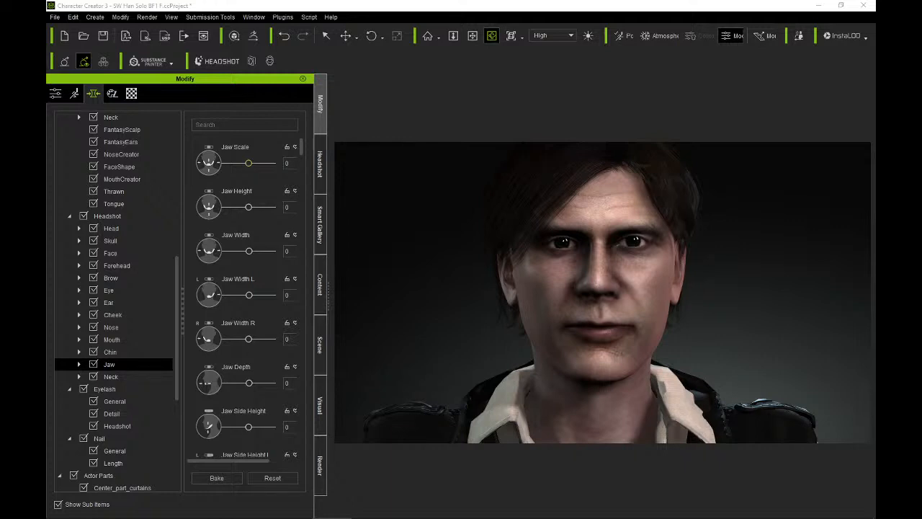
right_drag(476, 290, 286, 291)
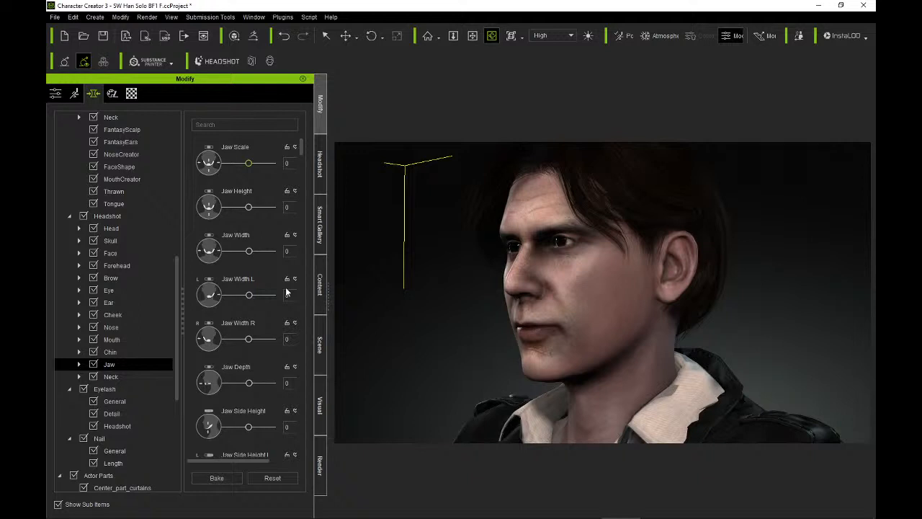
right_click(286, 288)
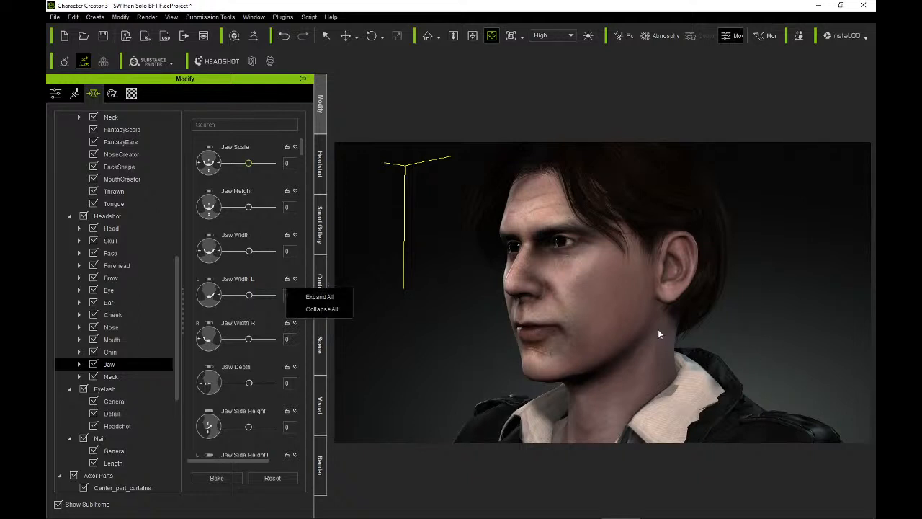
right_drag(636, 334, 797, 334)
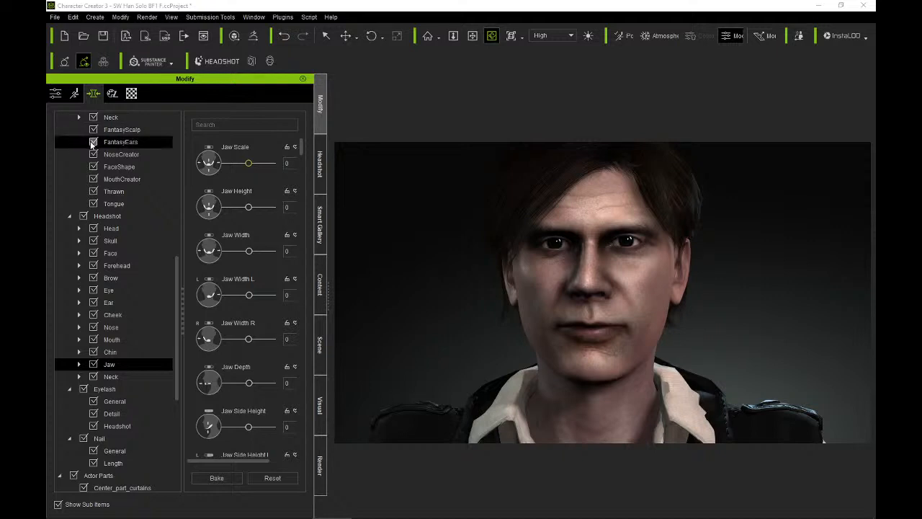
click(558, 251)
Set the Headshot Jaw Width morph to 46 while viewing the head in profile.
scroll(569, 253, up, 5)
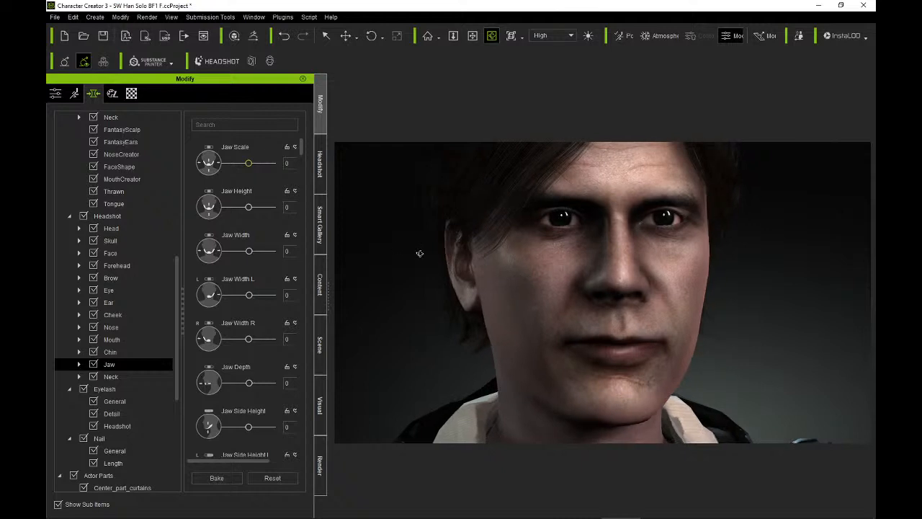
drag(420, 253, 215, 295)
drag(548, 275, 463, 273)
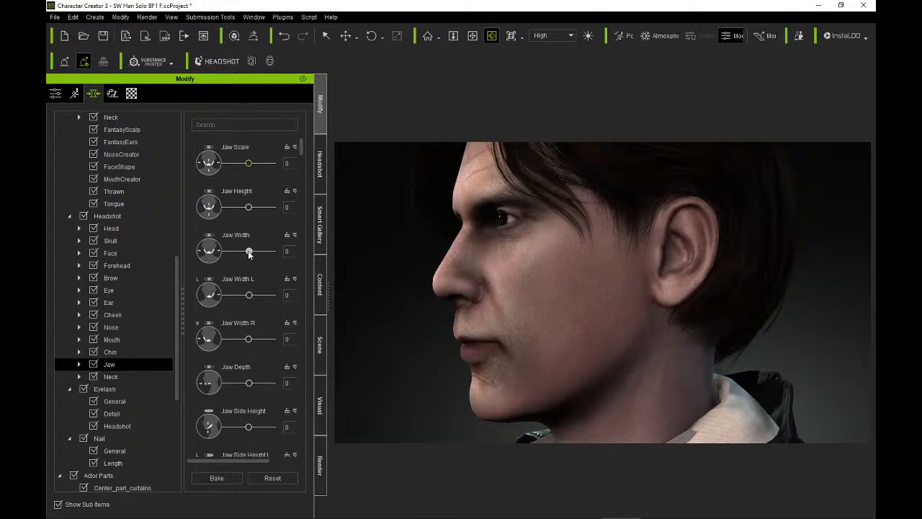
drag(249, 254, 259, 255)
drag(576, 288, 425, 260)
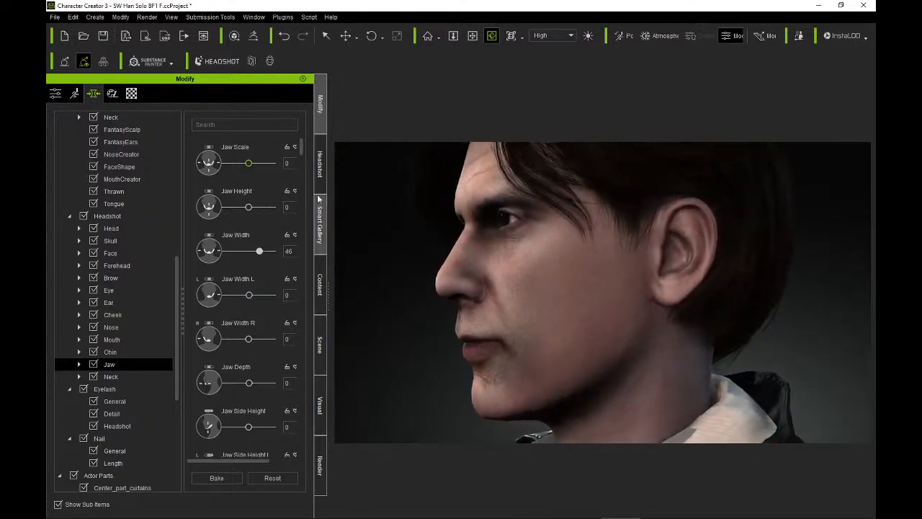
Set the Headshot Jaw Back Width morph to 8, judging the jawline from the front.
drag(304, 152, 307, 216)
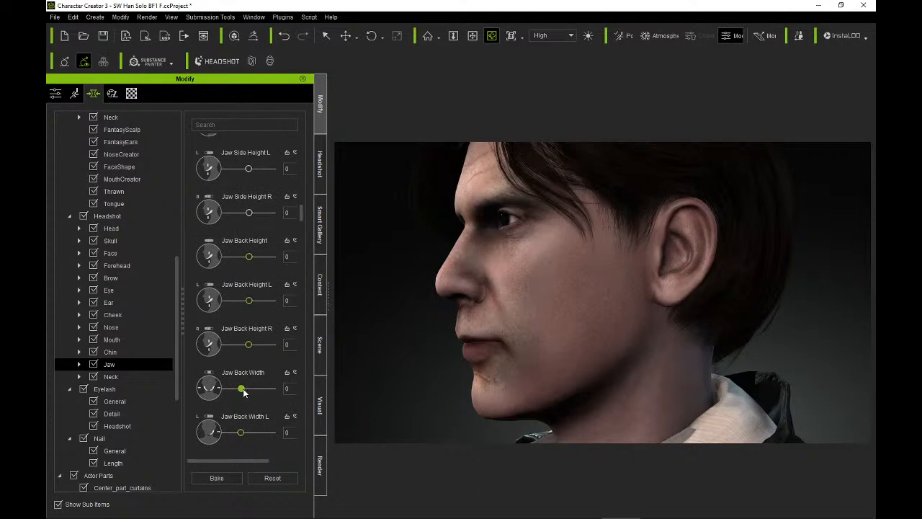
drag(242, 389, 251, 389)
right_drag(652, 296, 848, 304)
right_drag(581, 311, 636, 312)
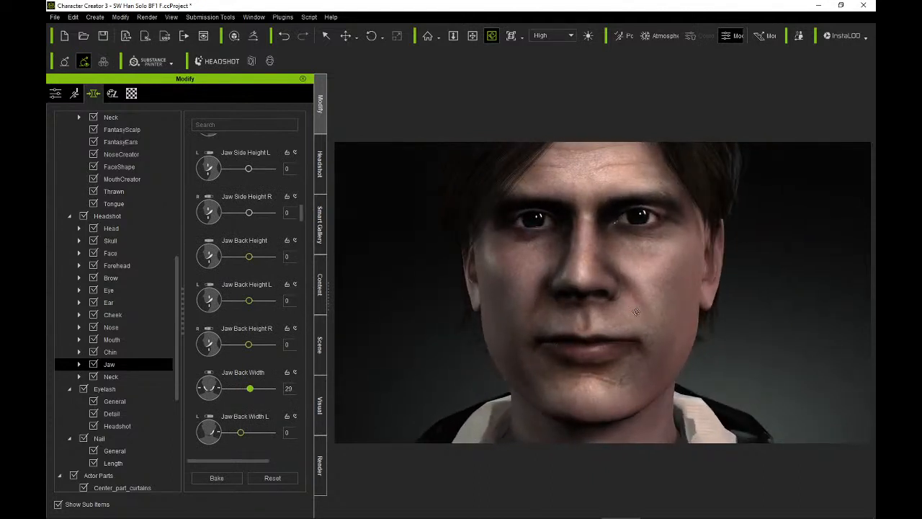
scroll(634, 312, down, 2)
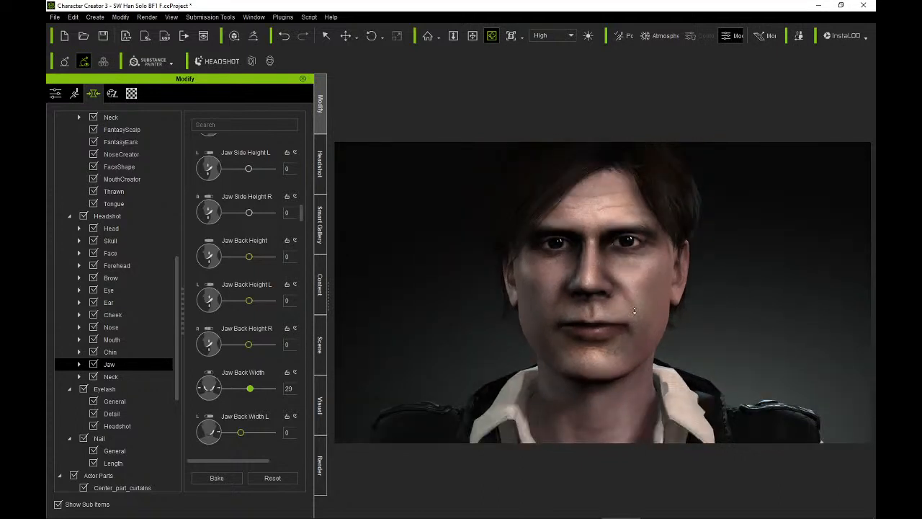
scroll(634, 311, up, 1)
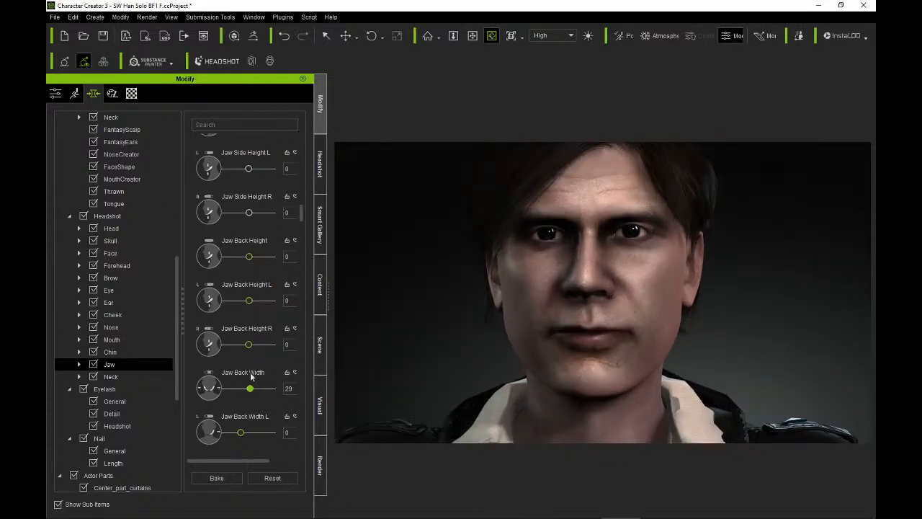
drag(250, 392, 243, 394)
Lower the Headshot Jaw Outer Height morph to -30 and check the face from the front.
drag(301, 216, 304, 262)
right_drag(515, 306, 430, 307)
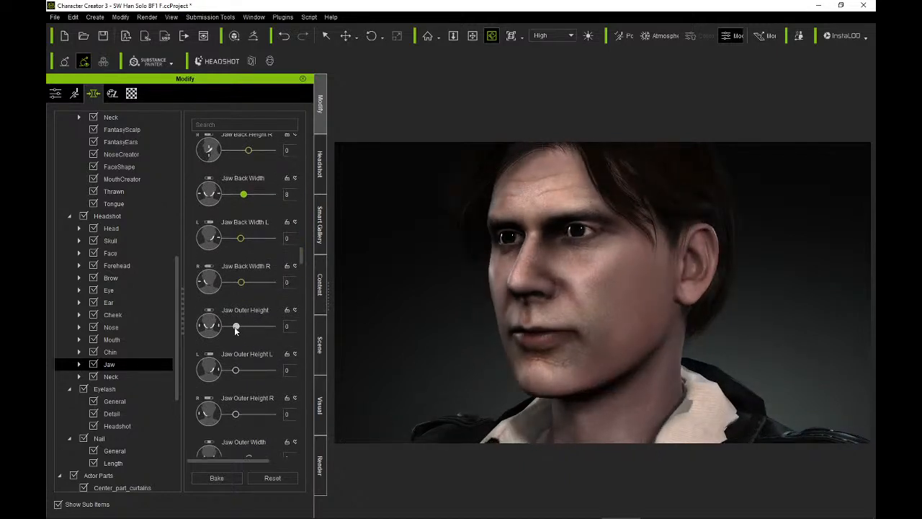
drag(234, 326, 221, 326)
right_drag(533, 317, 639, 328)
scroll(644, 319, down, 3)
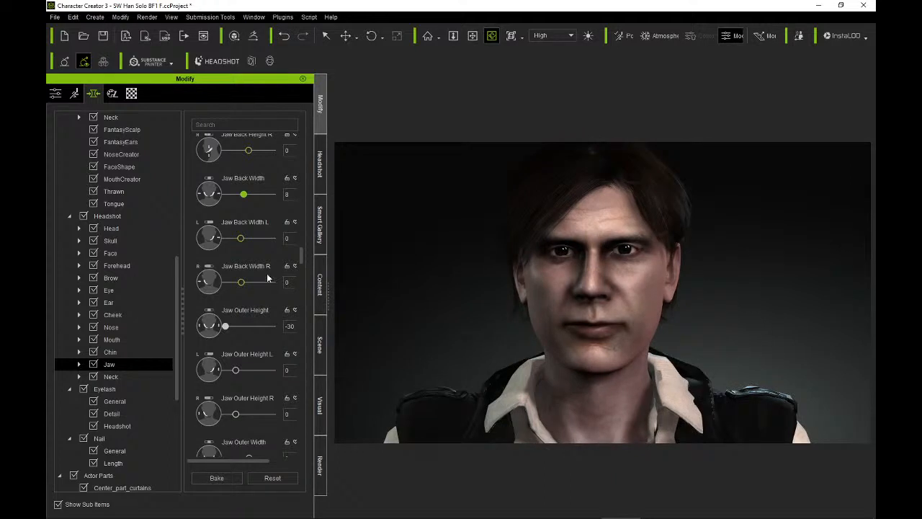
Lower the Headshot Head Width morph to -94 and check the face in front and three-quarter views.
click(114, 229)
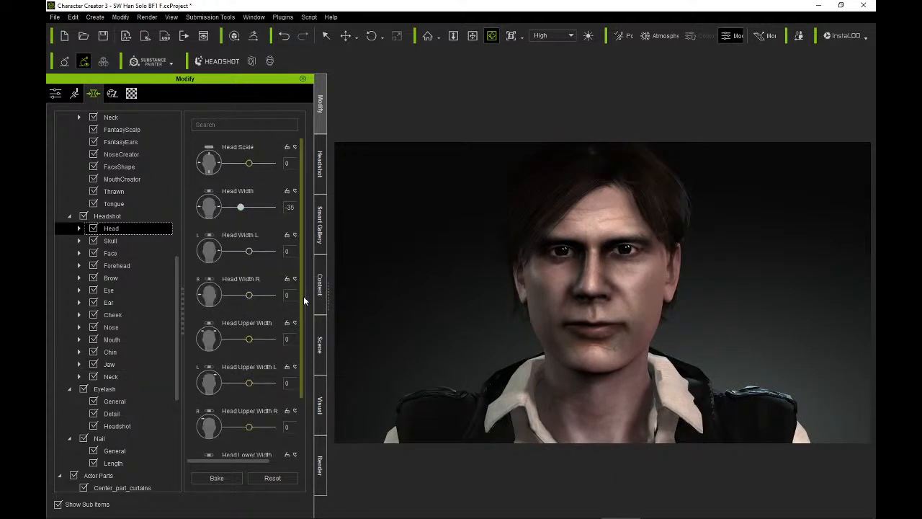
scroll(303, 296, down, 3)
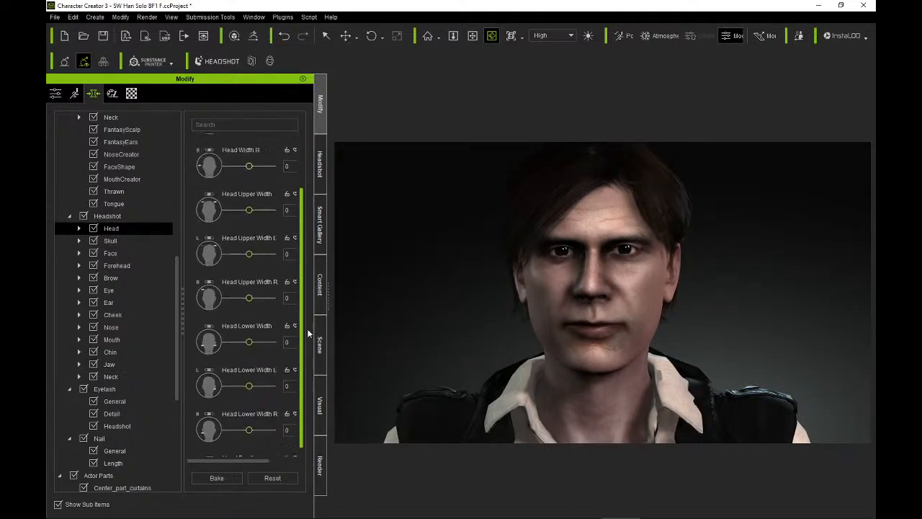
scroll(309, 310, up, 3)
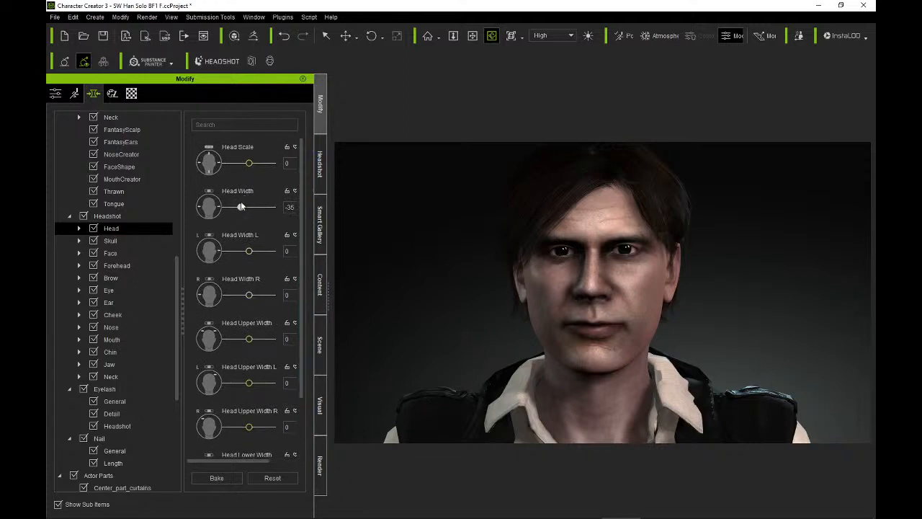
mouse_move(241, 208)
mouse_down()
mouse_move(200, 211)
mouse_move(228, 211)
mouse_up()
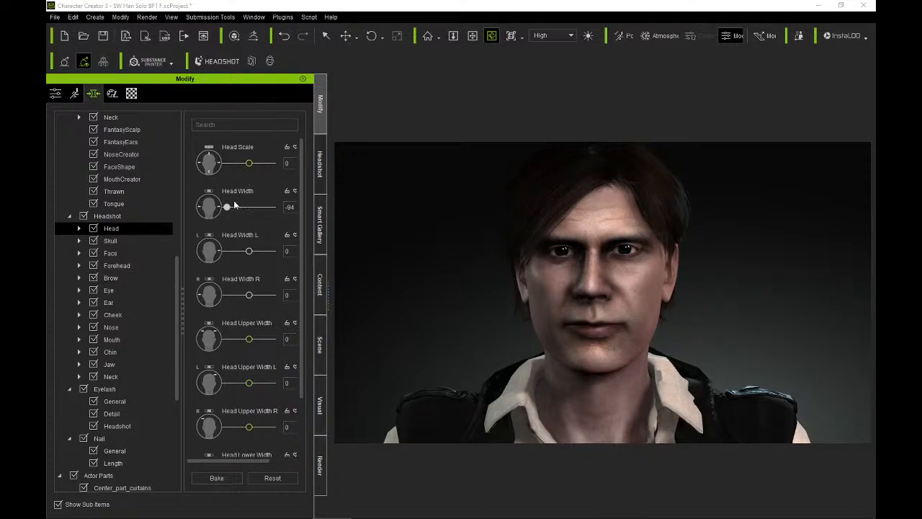
drag(557, 270, 517, 268)
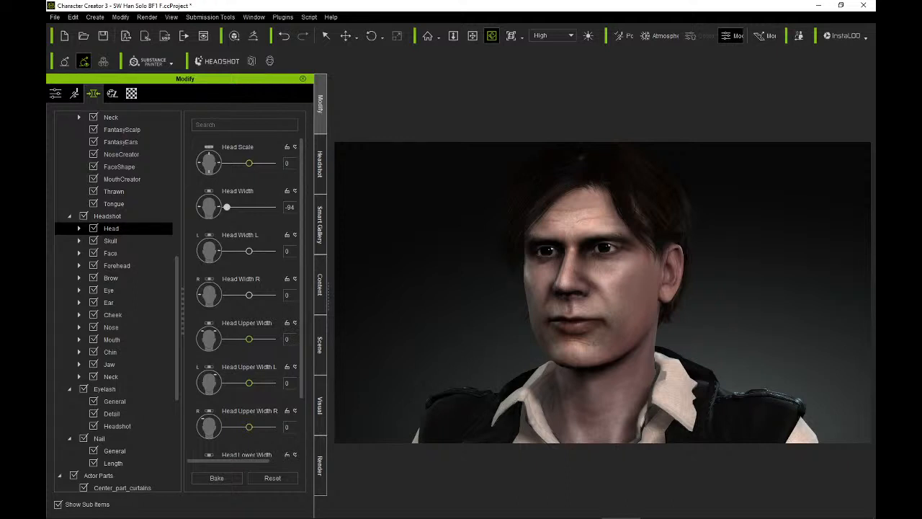
right_drag(619, 325, 668, 328)
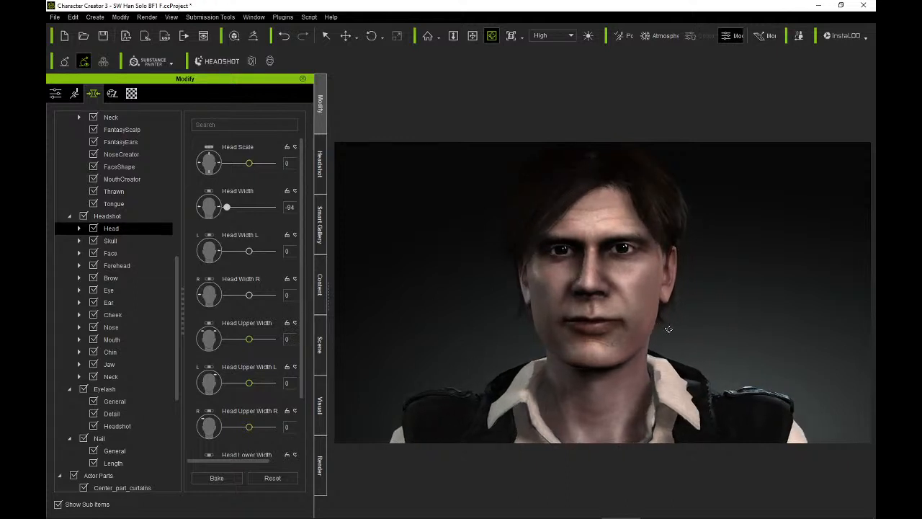
scroll(669, 328, up, 4)
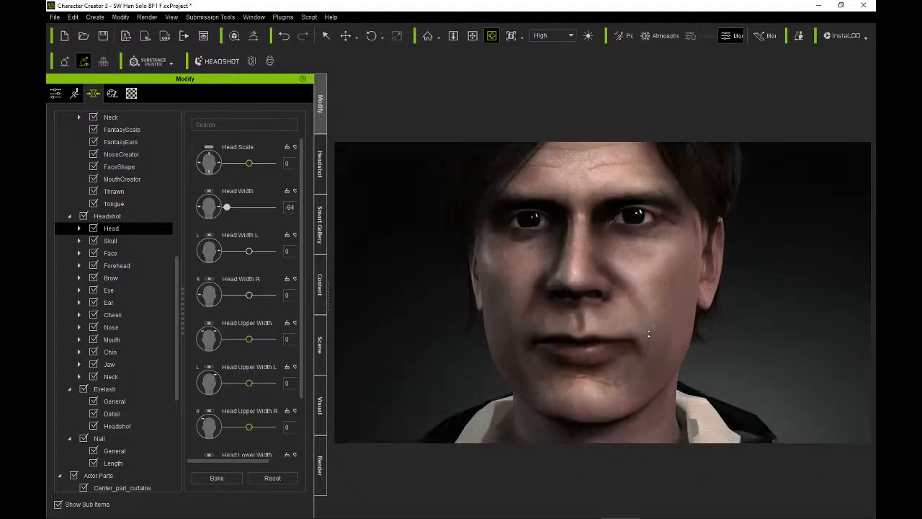
right_drag(671, 372, 562, 371)
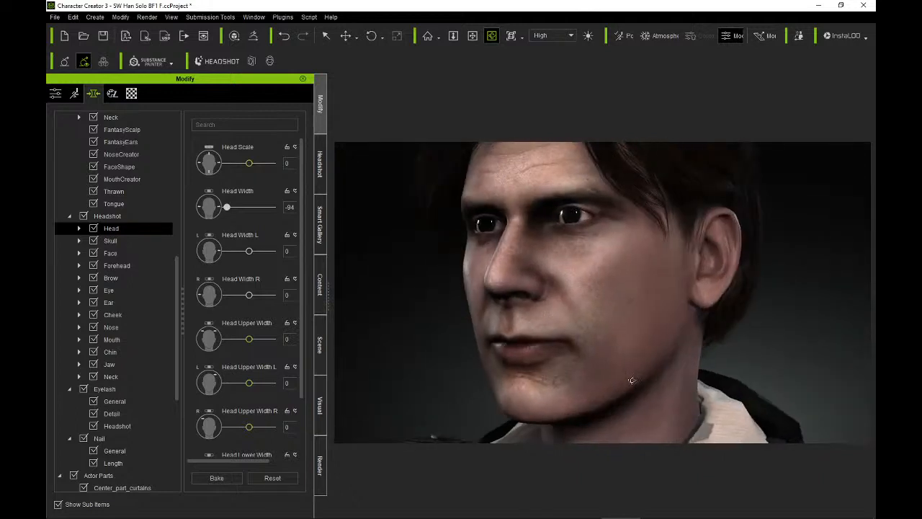
right_drag(634, 382, 713, 376)
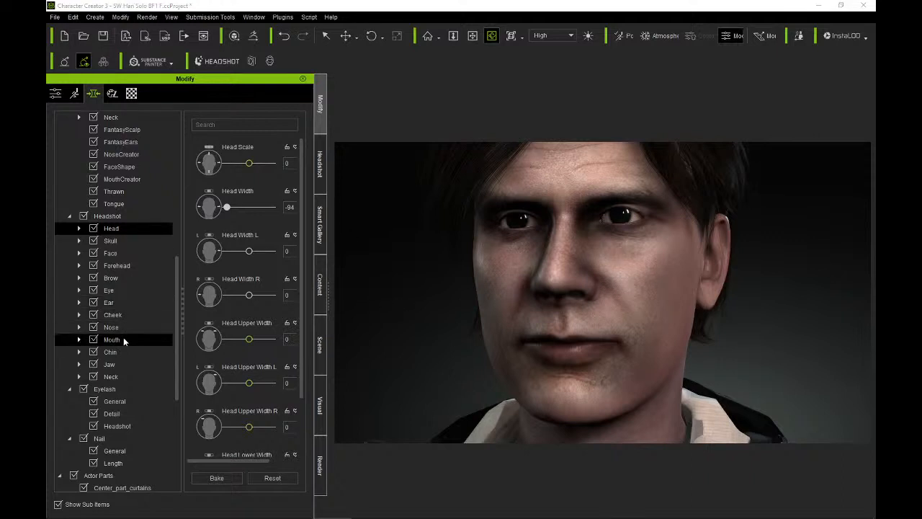
Bring up the Jaw morphs of the standard Head group, with the character's jawline seen from the side.
click(119, 366)
scroll(130, 288, up, 6)
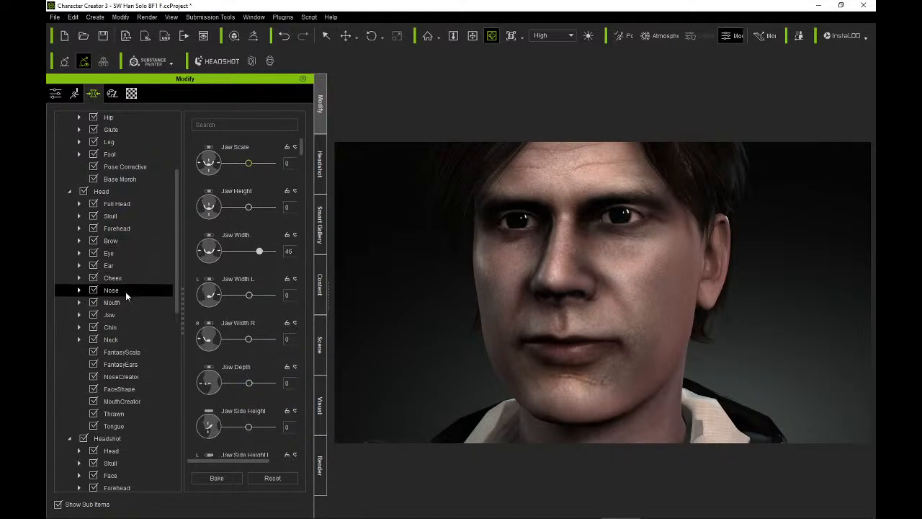
scroll(298, 202, down, 5)
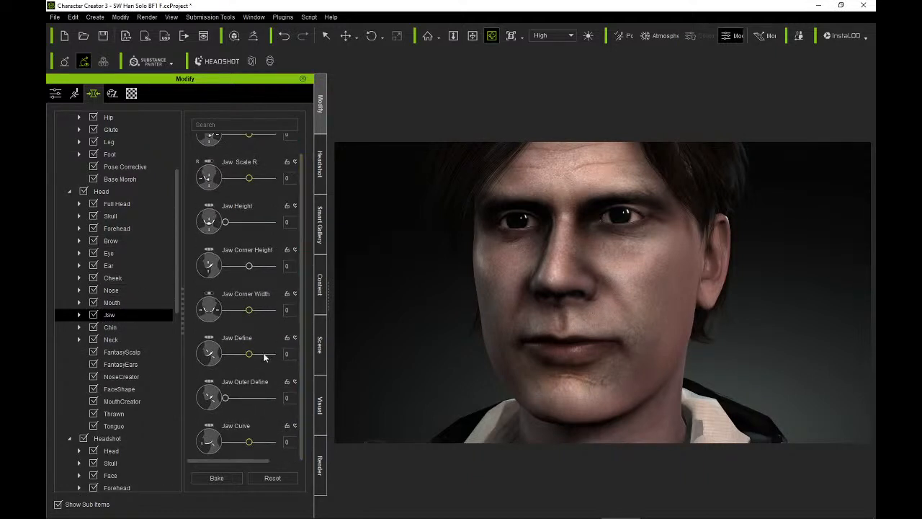
right_drag(622, 276, 490, 270)
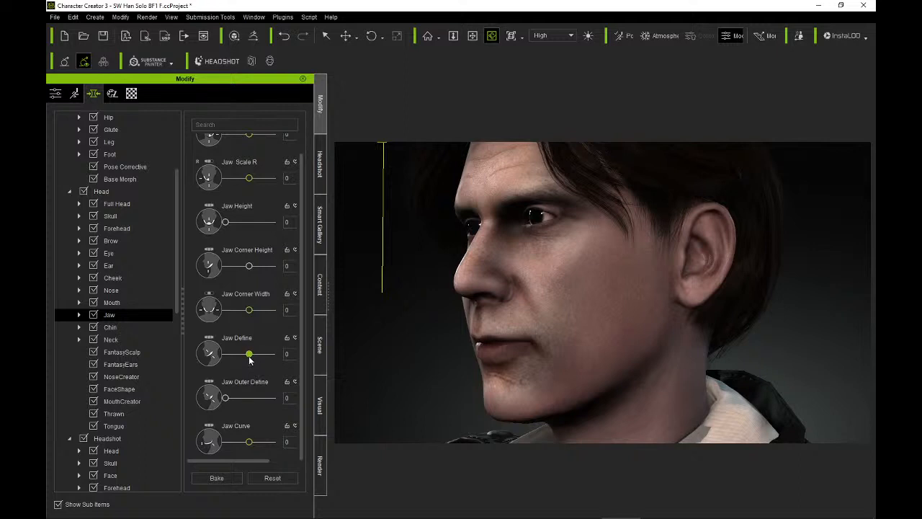
Set the Head group's Jaw Define morph to -63, judging the jaw from the side and the front.
drag(248, 356, 240, 356)
right_drag(498, 328, 634, 328)
drag(242, 357, 235, 358)
scroll(589, 307, down, 4)
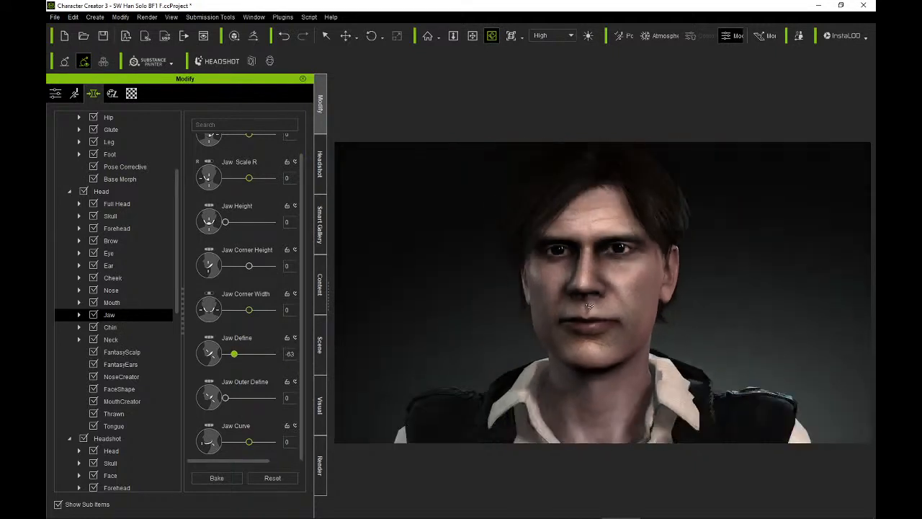
right_drag(590, 306, 598, 330)
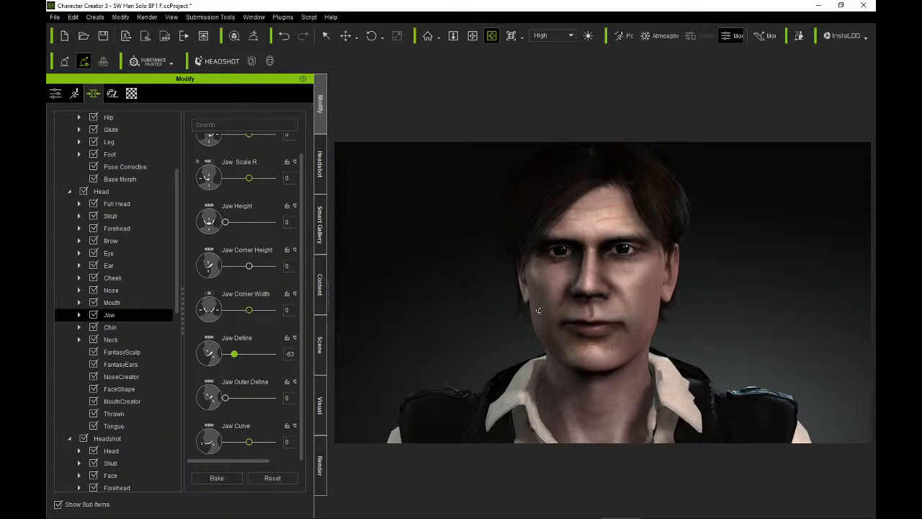
Examine the jawline and lower face up close and at a distance in front, three-quarter and side views.
right_drag(708, 294, 518, 307)
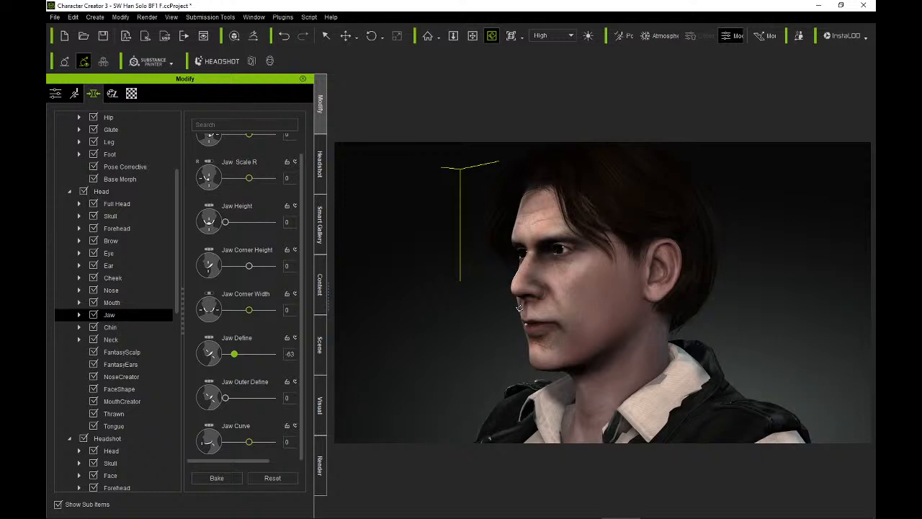
right_drag(548, 324, 728, 329)
scroll(600, 330, up, 3)
right_drag(638, 322, 465, 334)
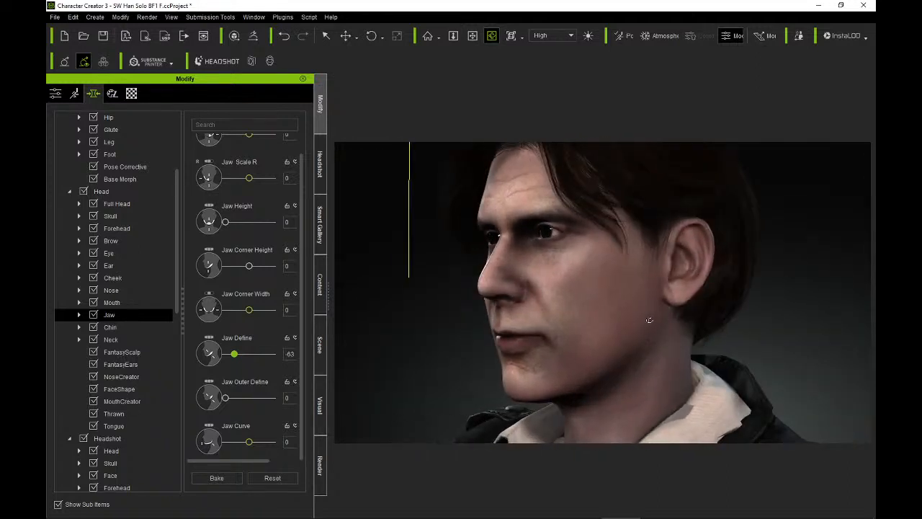
mouse_move(627, 351)
right_down()
mouse_move(628, 320)
mouse_move(623, 362)
right_up()
click(472, 35)
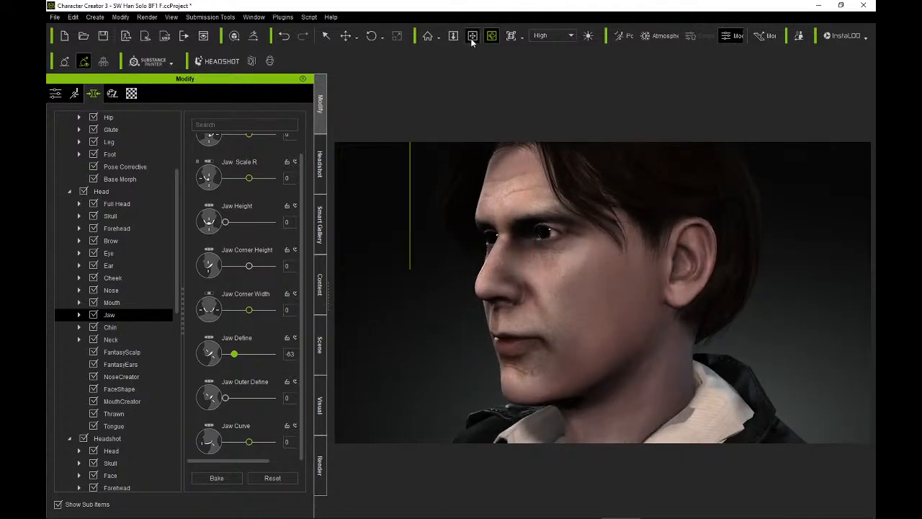
drag(645, 288, 723, 269)
right_drag(583, 280, 486, 301)
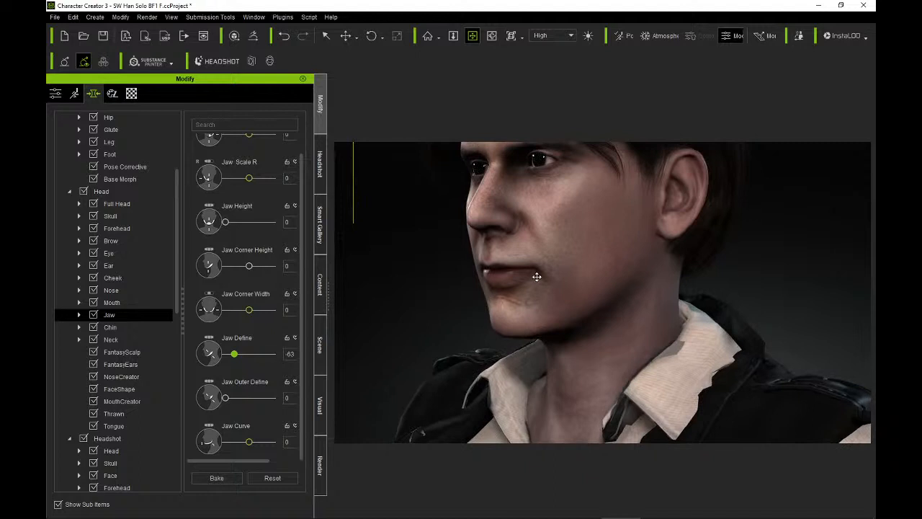
scroll(548, 288, up, 5)
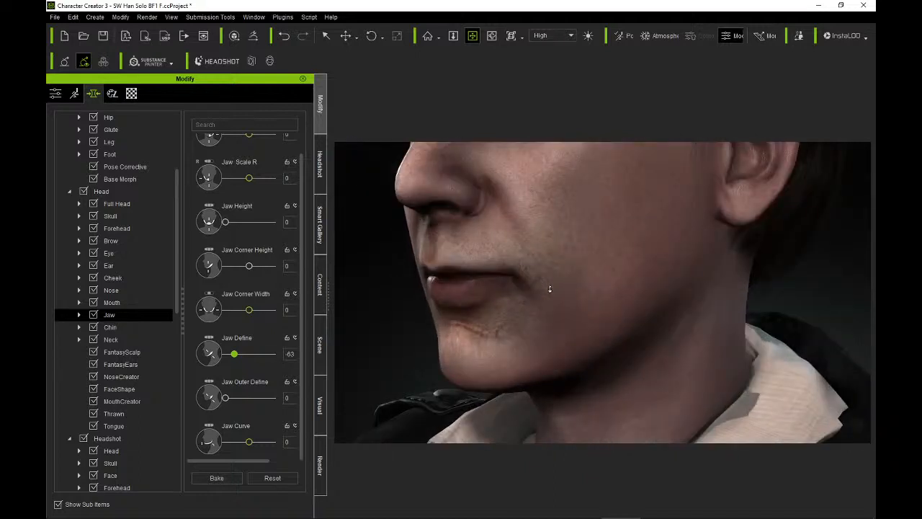
scroll(550, 289, down, 5)
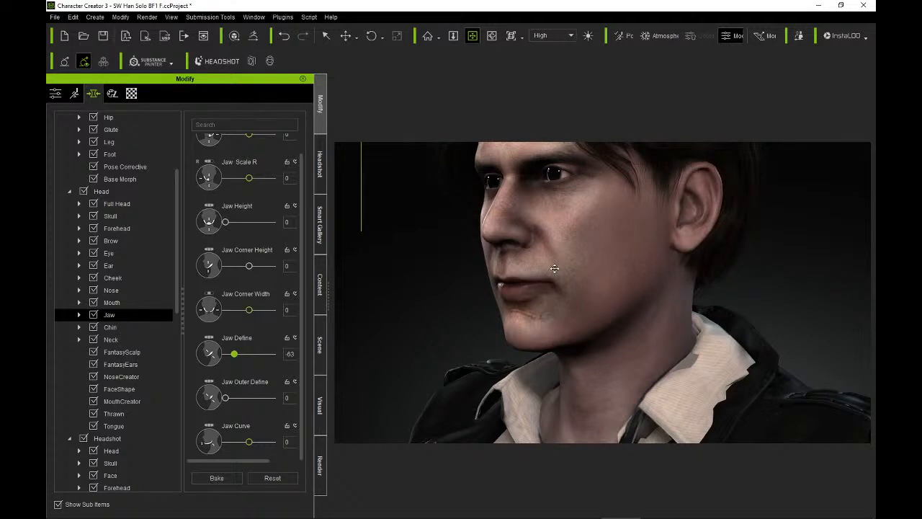
right_drag(552, 267, 553, 278)
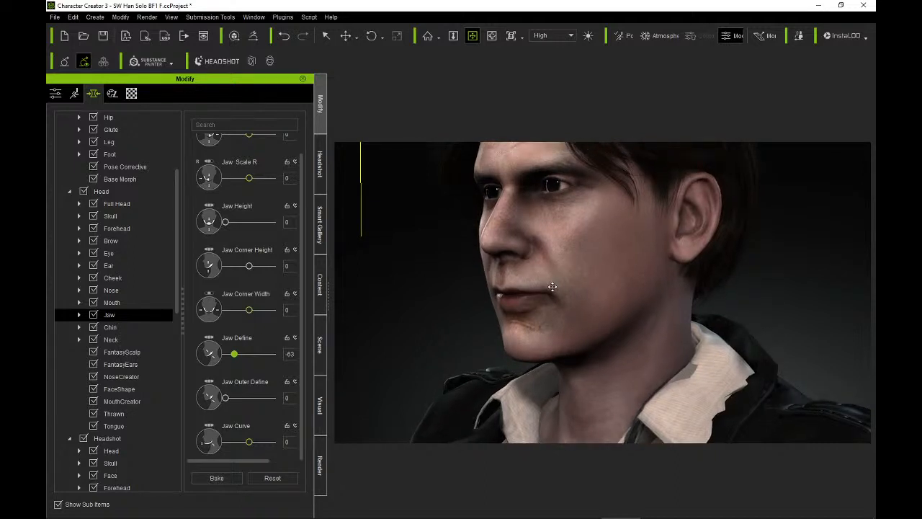
right_drag(558, 280, 595, 301)
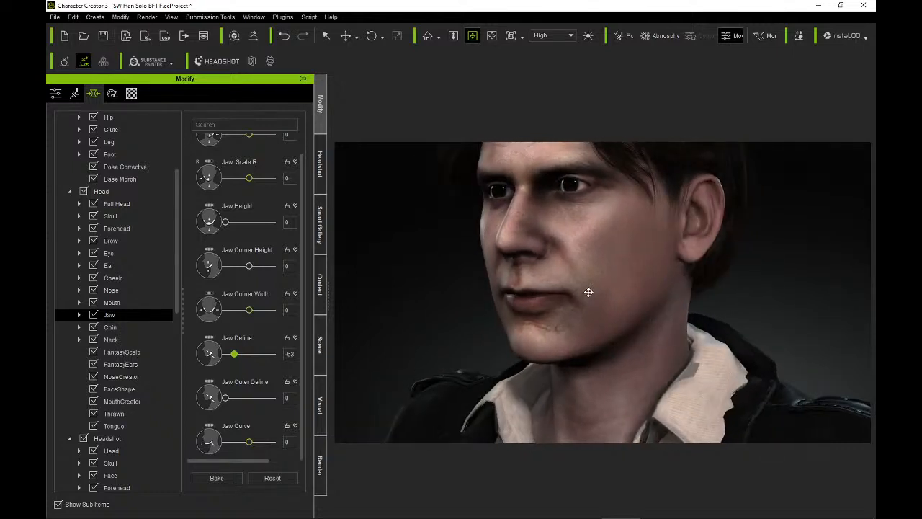
scroll(588, 292, up, 2)
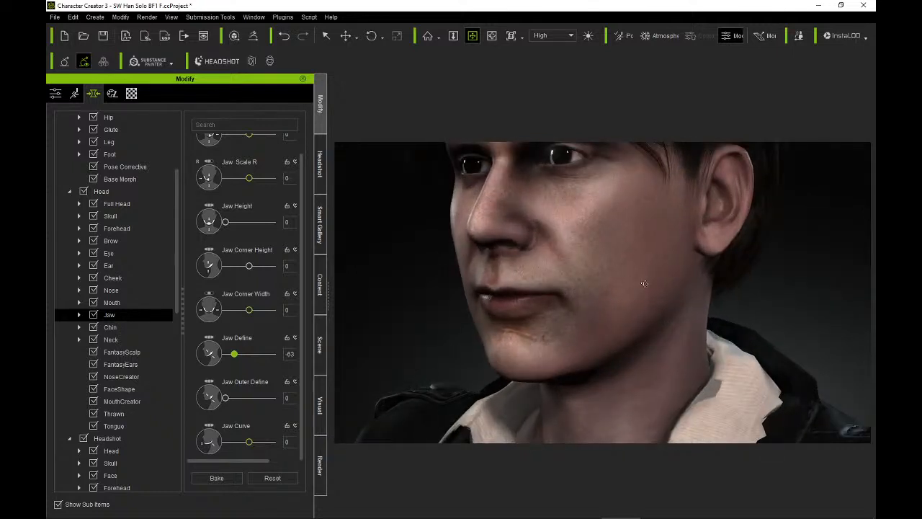
right_drag(644, 286, 763, 286)
scroll(763, 285, down, 3)
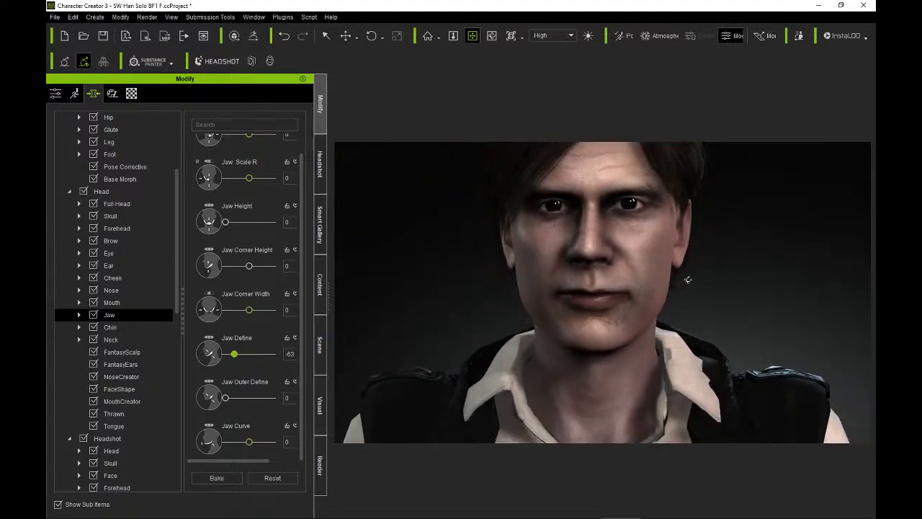
right_drag(688, 279, 680, 281)
middle_drag(681, 283, 679, 298)
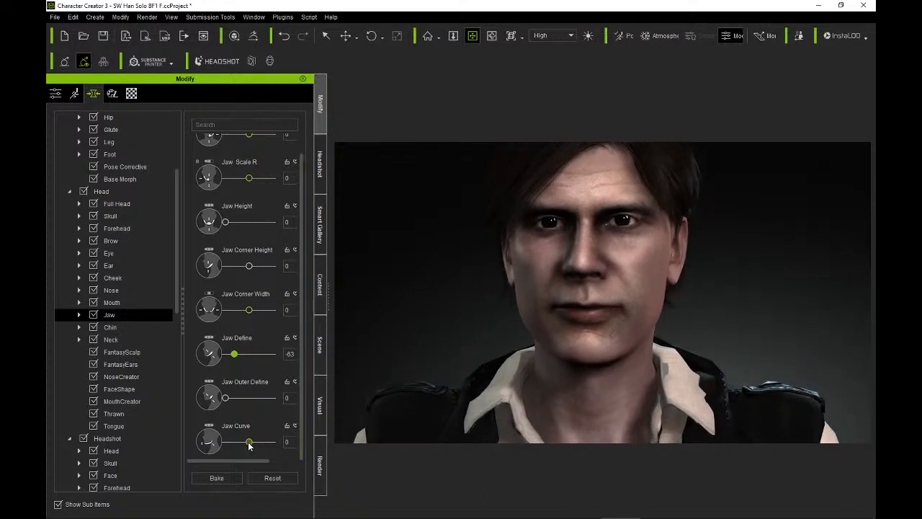
Set the Head group's Jaw Curve morph to -55 and check the face from the front, near and far.
mouse_move(248, 445)
mouse_down()
mouse_move(257, 444)
mouse_move(236, 446)
mouse_up()
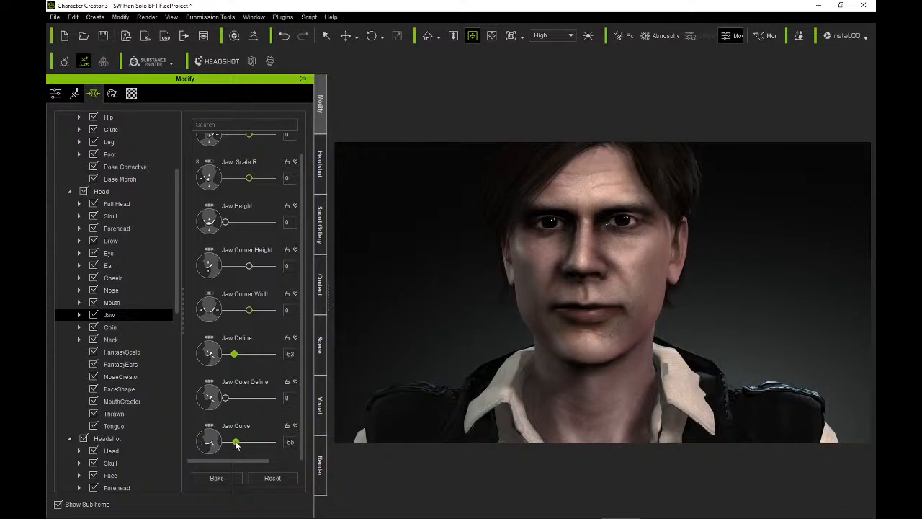
mouse_move(792, 323)
right_down()
mouse_move(460, 324)
mouse_move(776, 317)
right_up()
scroll(679, 288, down, 5)
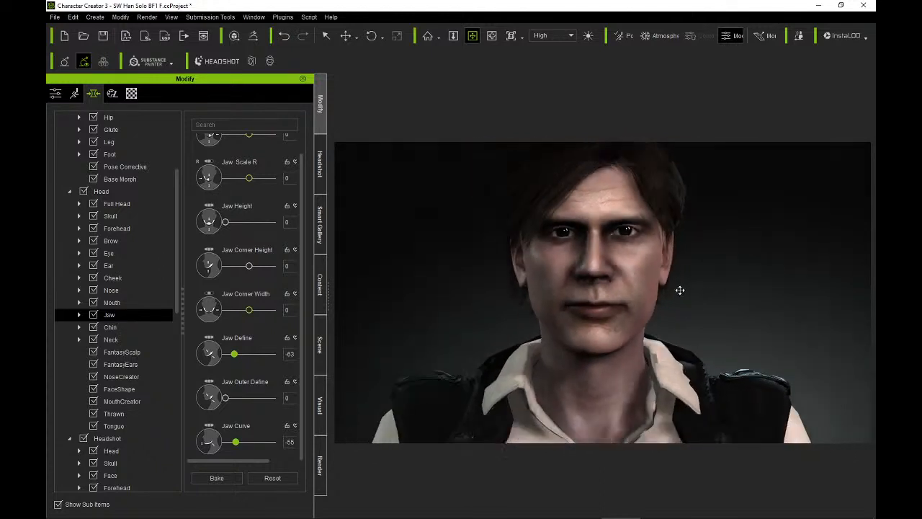
right_drag(679, 290, 654, 292)
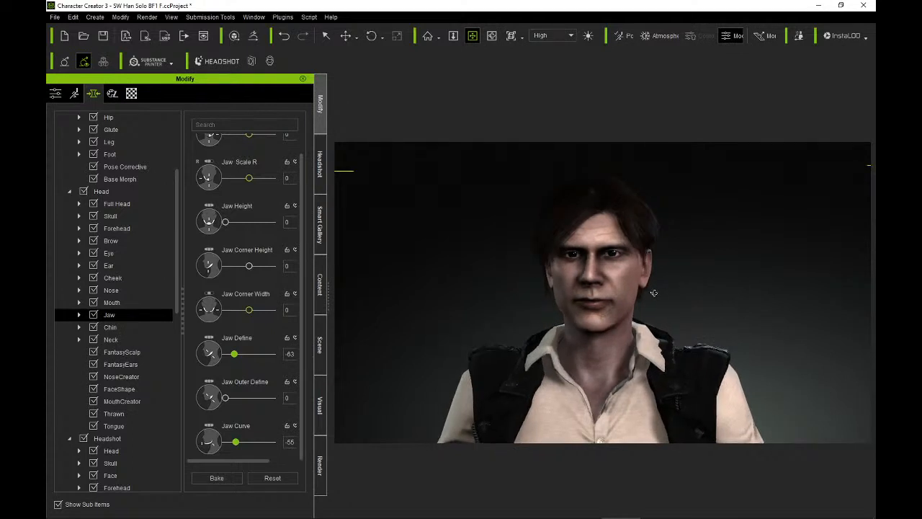
scroll(644, 298, up, 3)
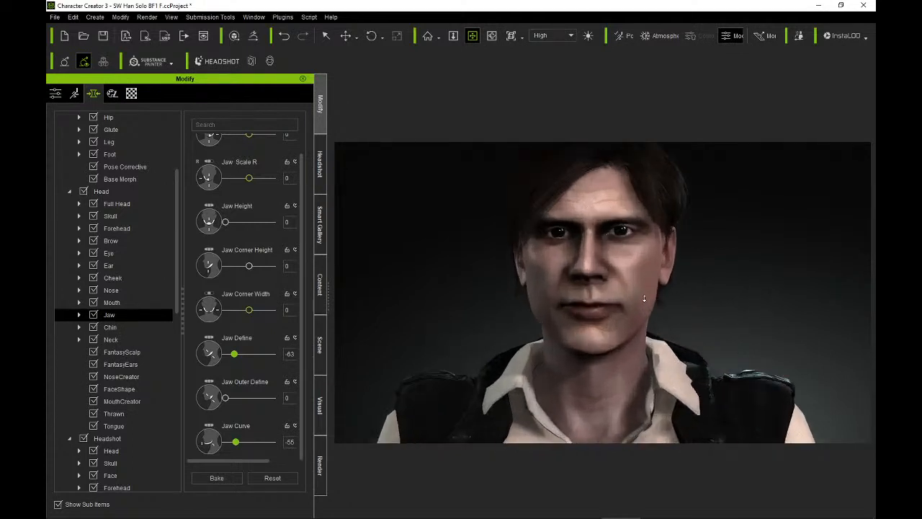
scroll(643, 298, up, 1)
mouse_move(653, 299)
right_down()
mouse_move(621, 303)
mouse_move(645, 304)
right_up()
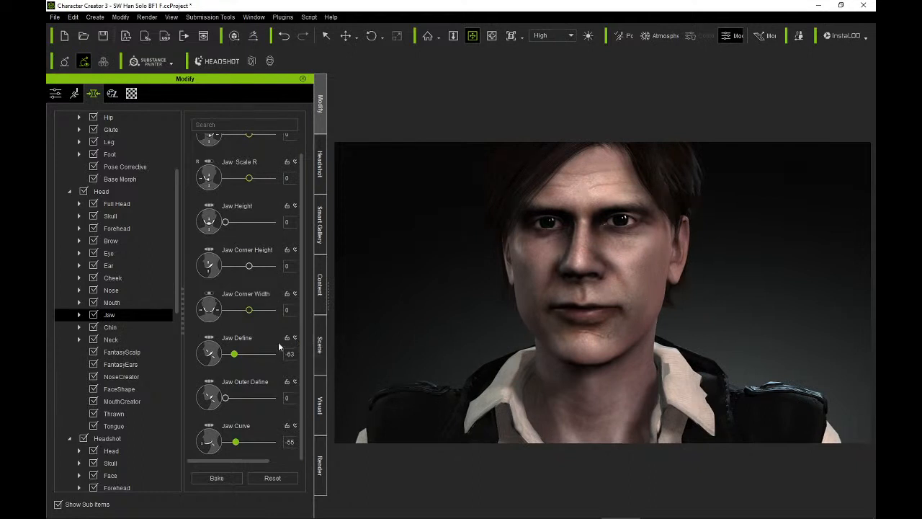
Set the Head group's Jaw Define morph to 25 and check the jawline in three-quarter and close-up views.
mouse_move(240, 356)
mouse_down()
mouse_move(264, 356)
mouse_move(247, 356)
mouse_move(257, 358)
mouse_up()
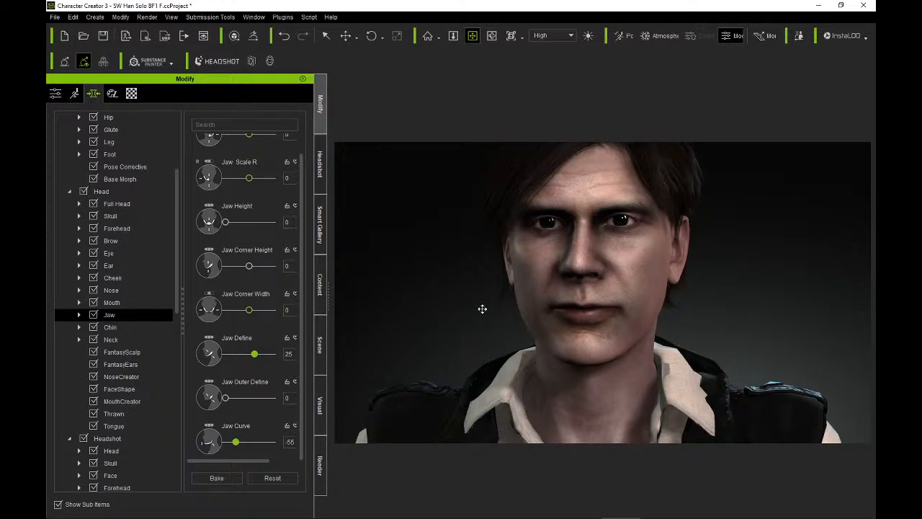
right_drag(536, 313, 412, 315)
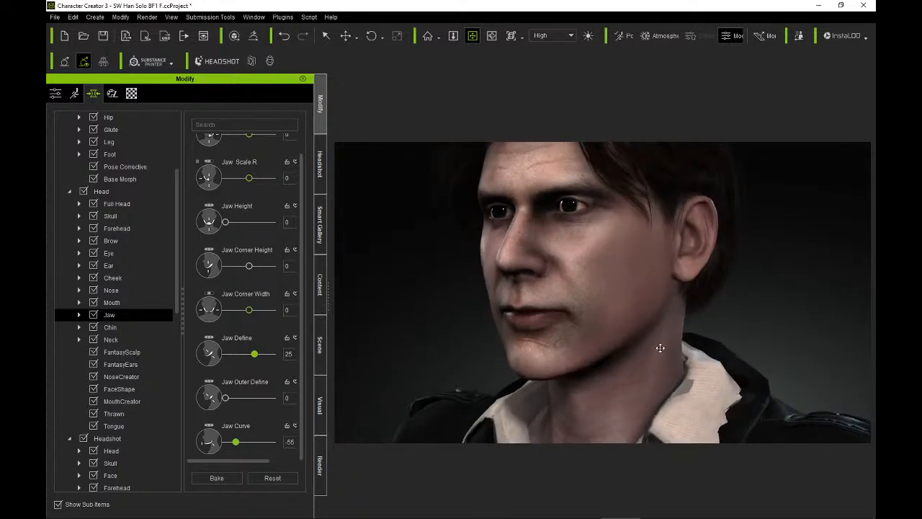
right_drag(659, 350, 625, 350)
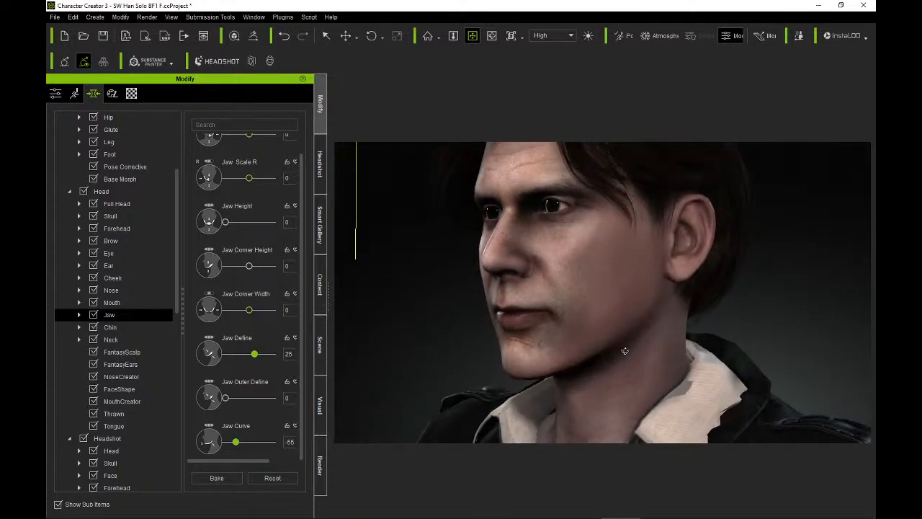
right_drag(623, 352, 730, 346)
scroll(660, 336, up, 5)
scroll(653, 302, down, 5)
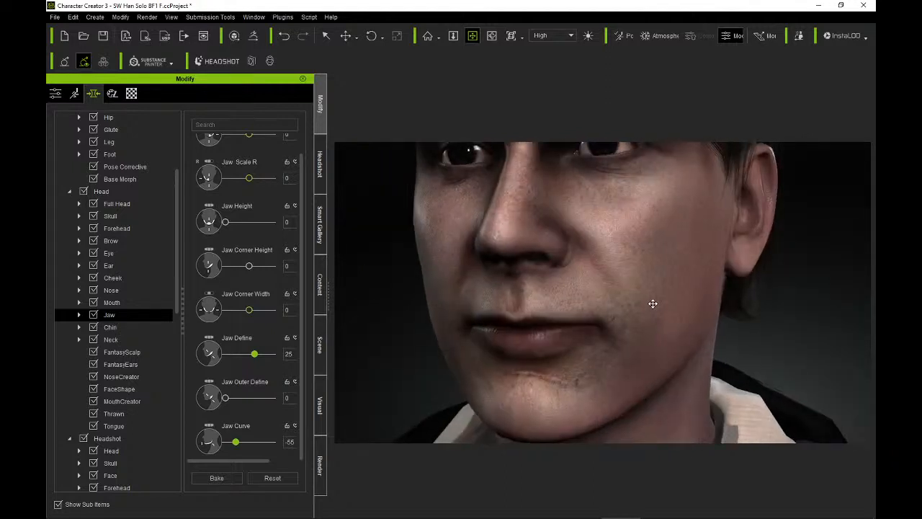
right_drag(652, 271, 673, 320)
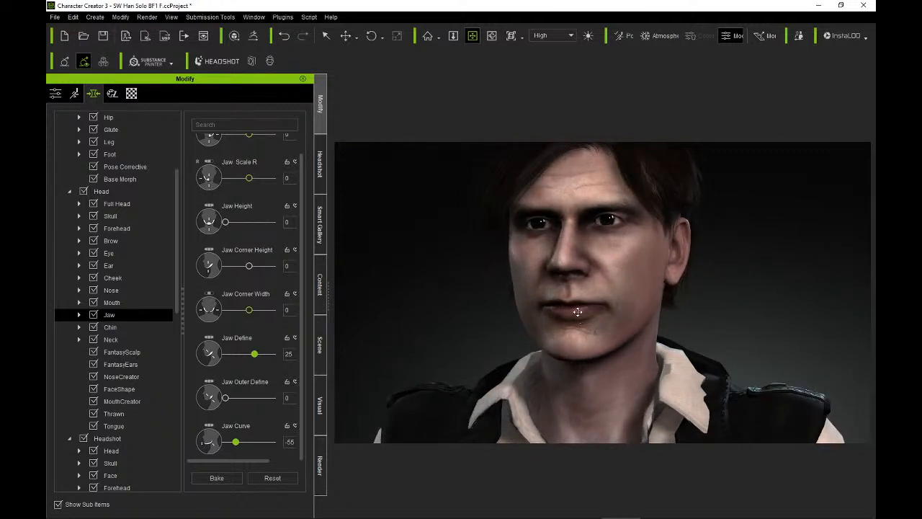
Examine the jaw and chin from the front, three-quarter and full side views.
right_drag(607, 275, 638, 308)
middle_drag(648, 377, 648, 340)
right_drag(648, 340, 636, 336)
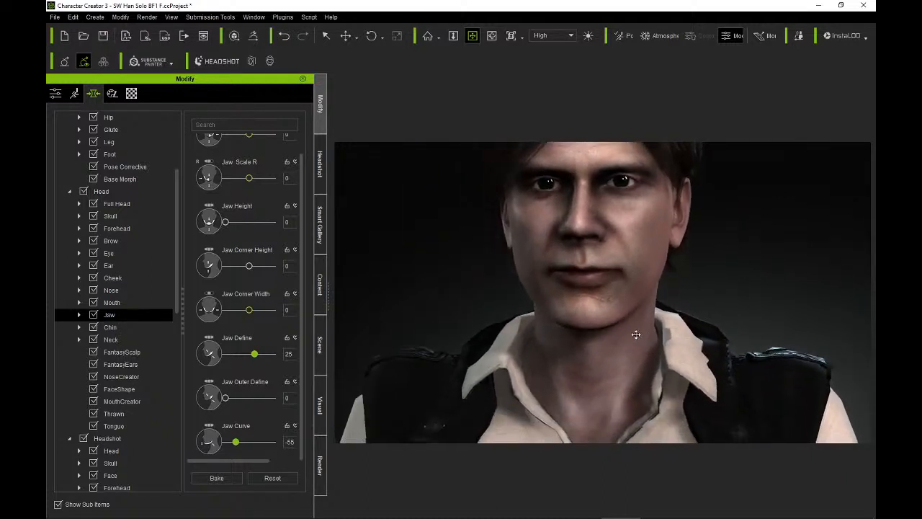
scroll(627, 329, down, 1)
middle_drag(636, 316, 602, 346)
scroll(601, 347, up, 2)
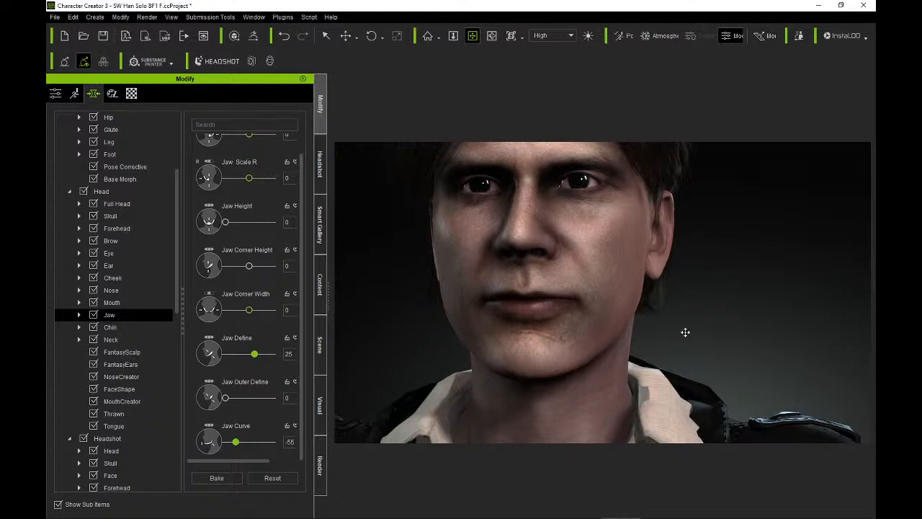
right_drag(685, 332, 629, 353)
scroll(680, 351, down, 1)
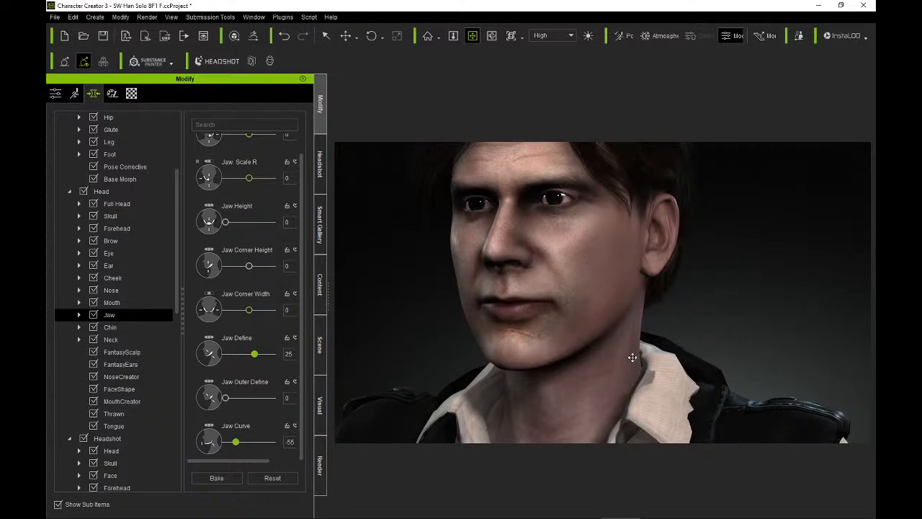
right_drag(632, 357, 595, 352)
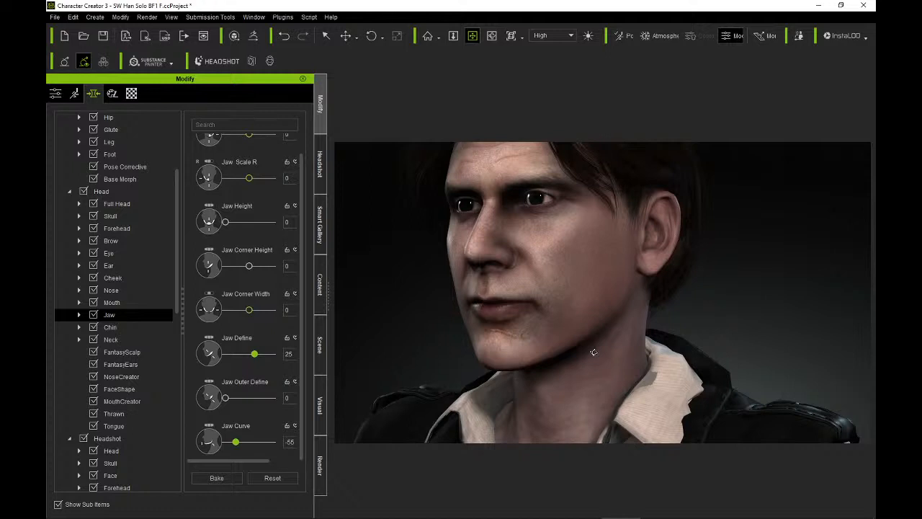
right_drag(594, 352, 448, 371)
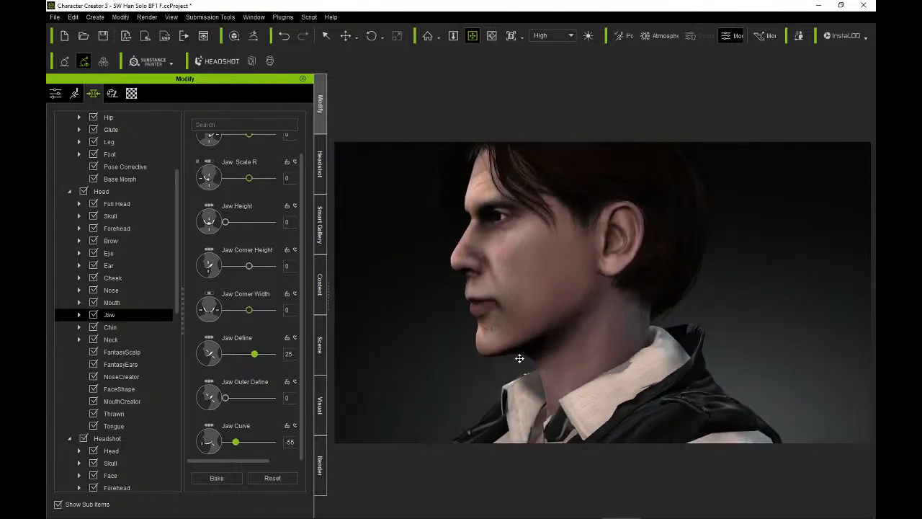
right_drag(519, 360, 506, 358)
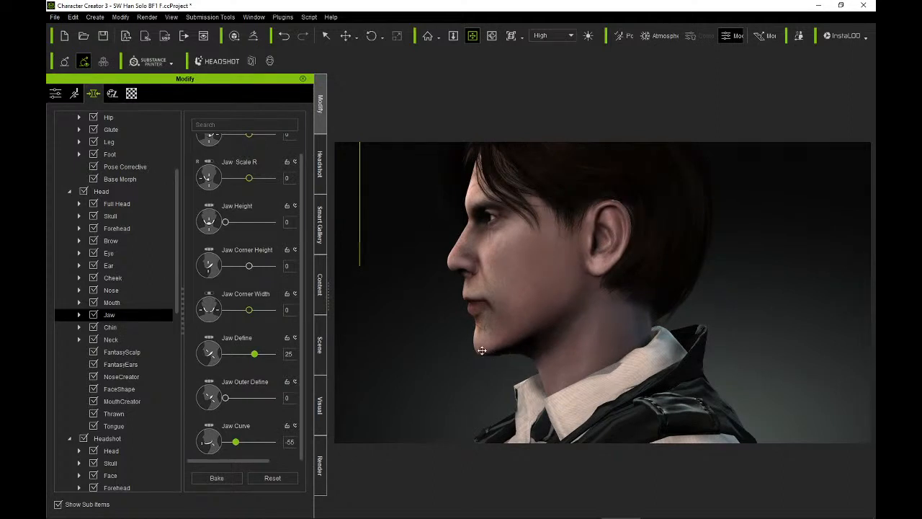
right_drag(483, 336, 341, 340)
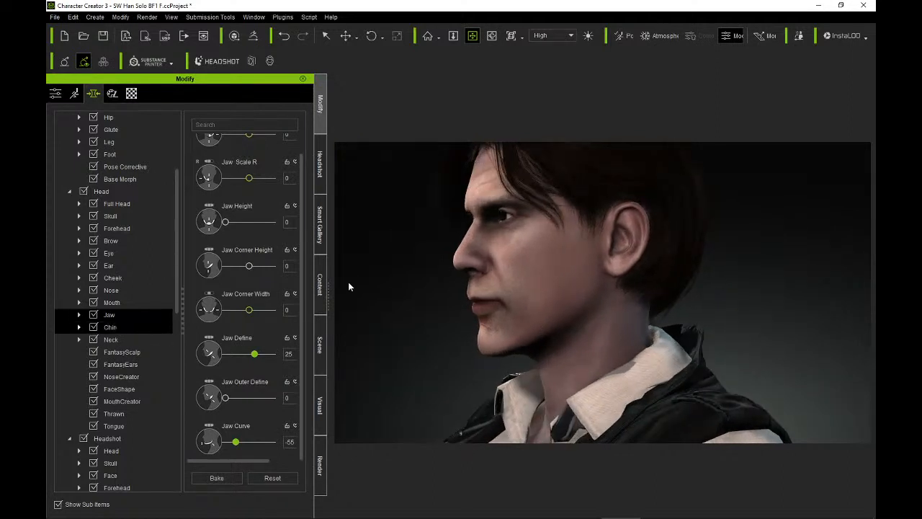
Set the Head group's Jaw Curve morph to -16 and check the jaw from the side and the front.
key(Down)
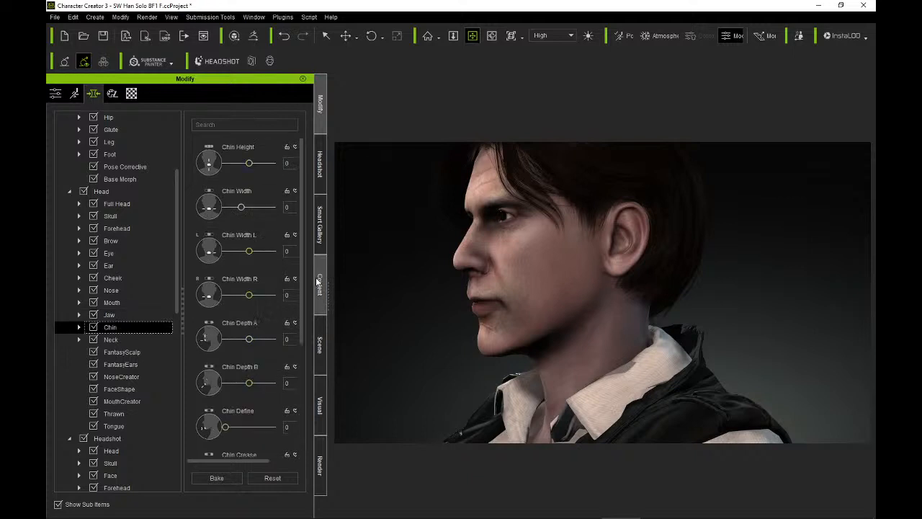
click(130, 314)
scroll(232, 430, down, 3)
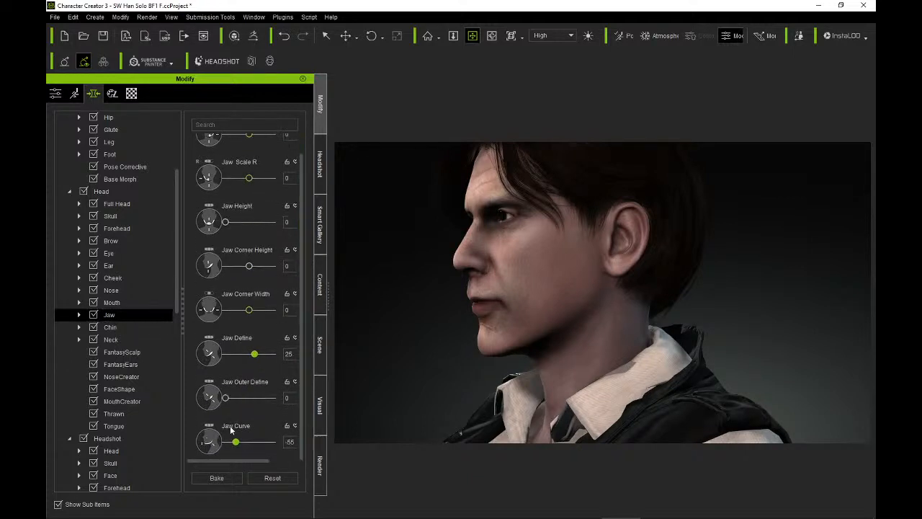
drag(236, 441, 246, 448)
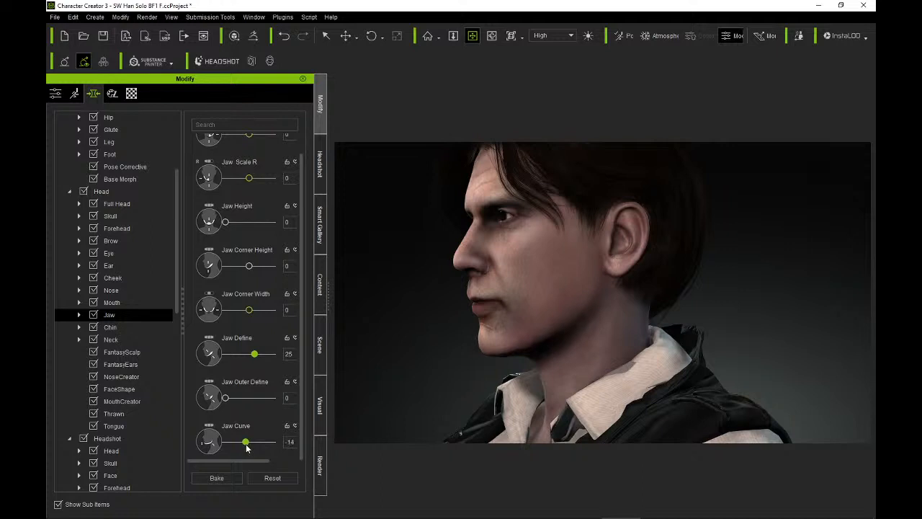
right_drag(497, 293, 744, 294)
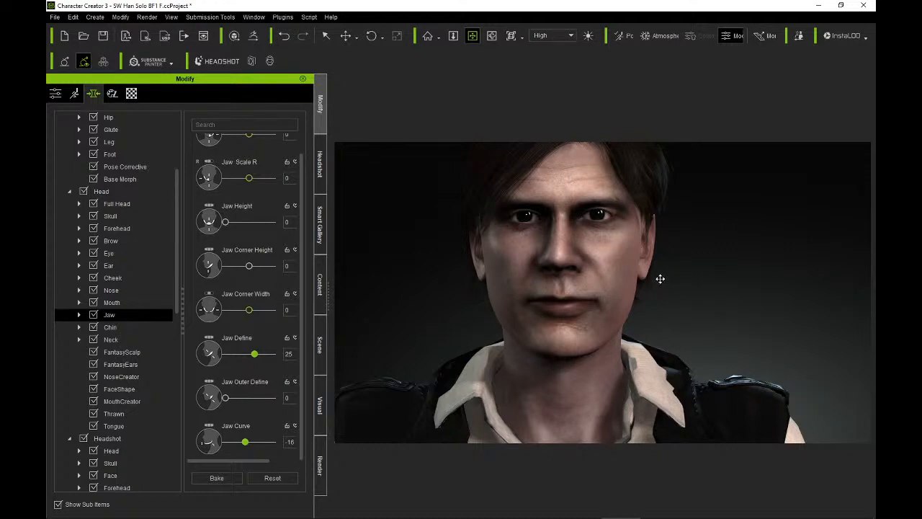
right_drag(660, 279, 475, 293)
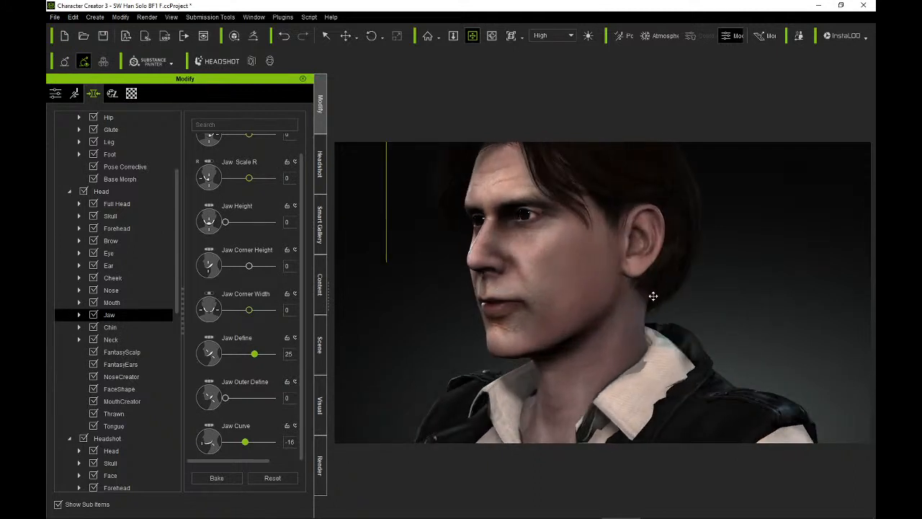
mouse_move(654, 296)
right_down()
mouse_move(520, 308)
mouse_move(718, 288)
mouse_move(662, 285)
right_up()
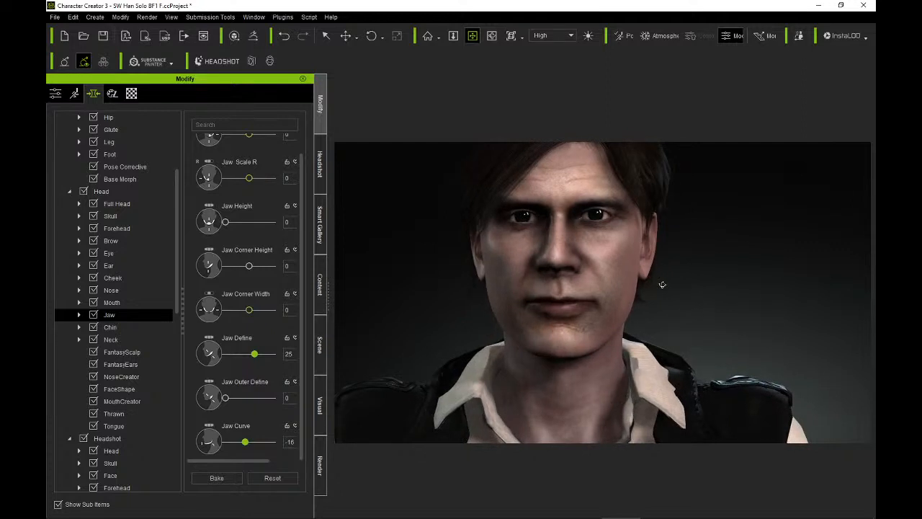
Examine the reshaped lower face up close from the front, three-quarter and side views.
drag(594, 273, 606, 300)
scroll(609, 301, up, 2)
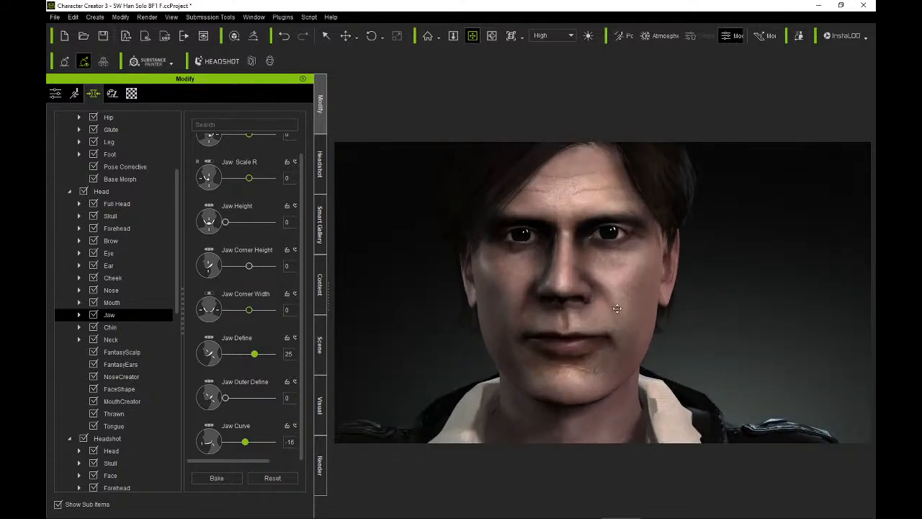
right_drag(618, 309, 507, 307)
right_drag(606, 296, 535, 285)
drag(559, 299, 616, 293)
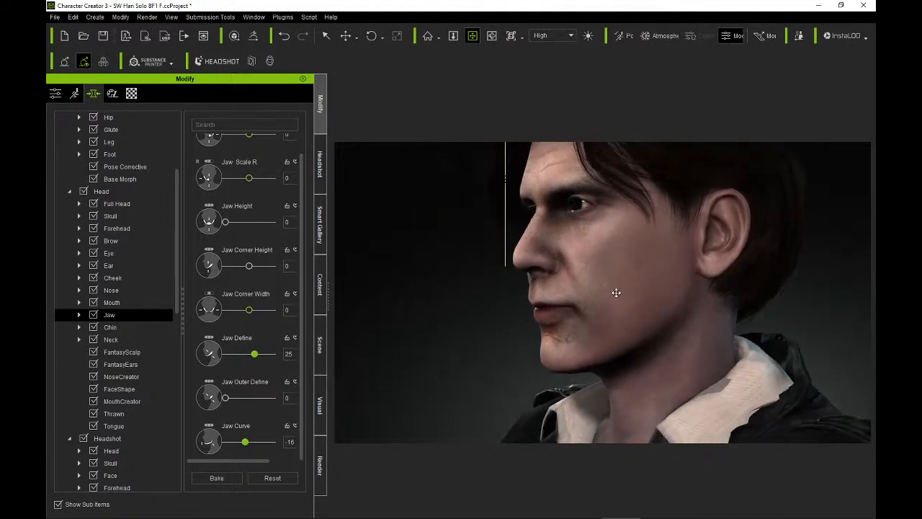
right_drag(616, 293, 833, 304)
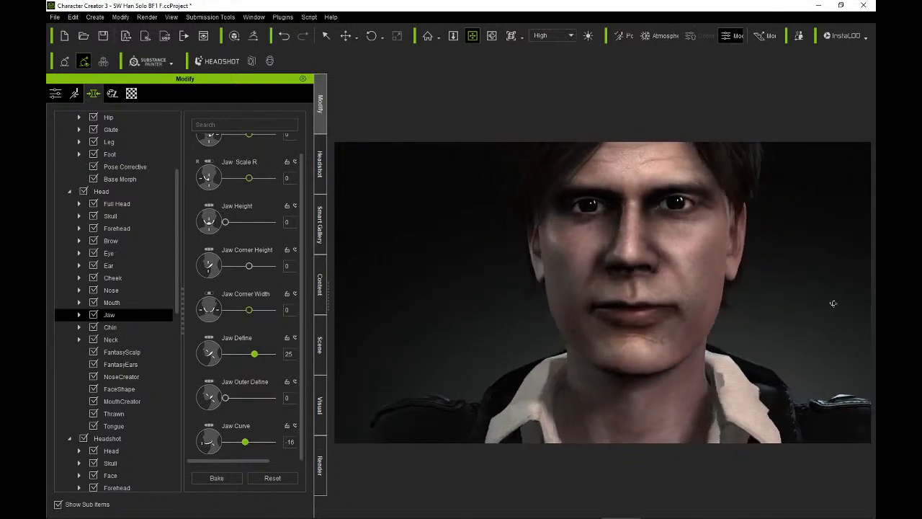
middle_drag(743, 280, 728, 310)
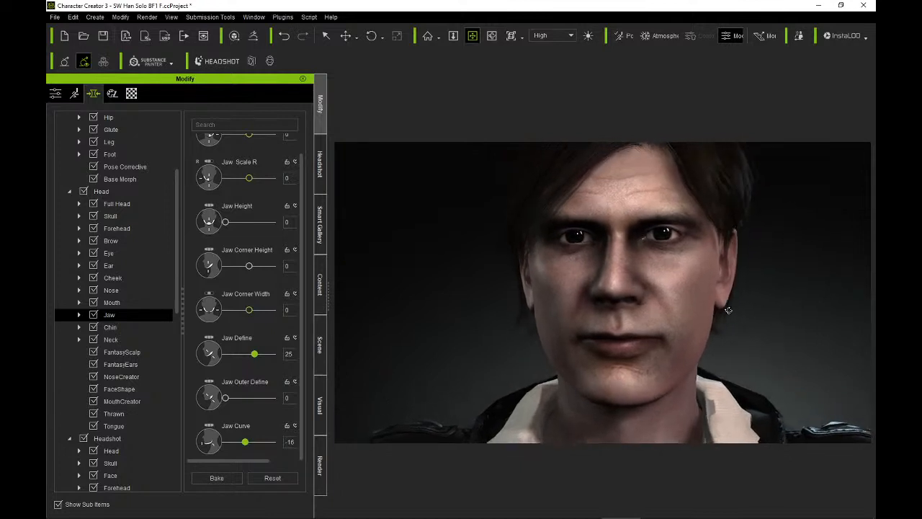
mouse_move(729, 308)
right_down()
mouse_move(740, 301)
mouse_move(644, 308)
mouse_move(730, 301)
right_up()
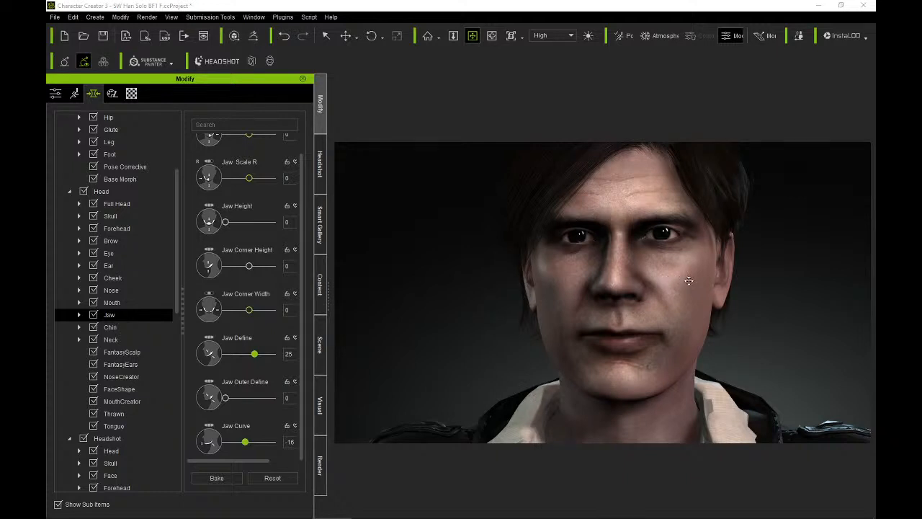
right_drag(692, 281, 673, 284)
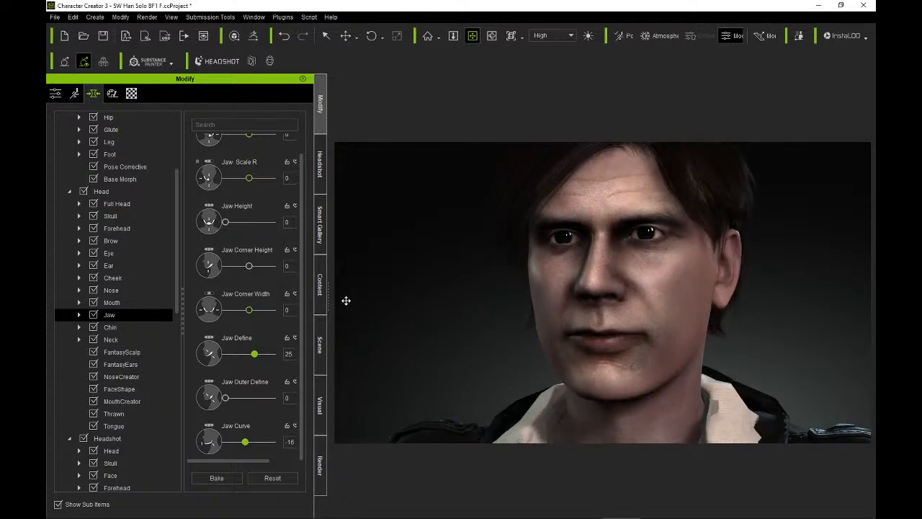
Show the Head group's Cheek morphs and save the project under its existing name.
click(128, 281)
click(55, 17)
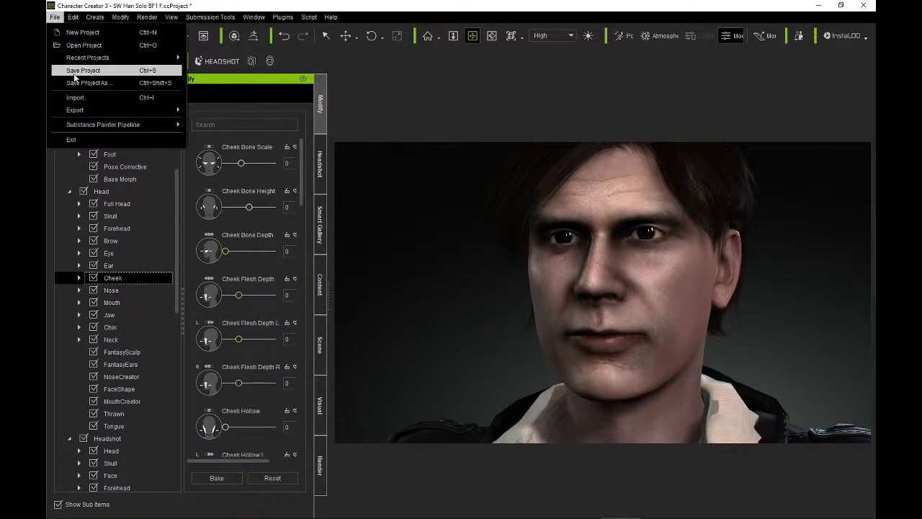
click(76, 71)
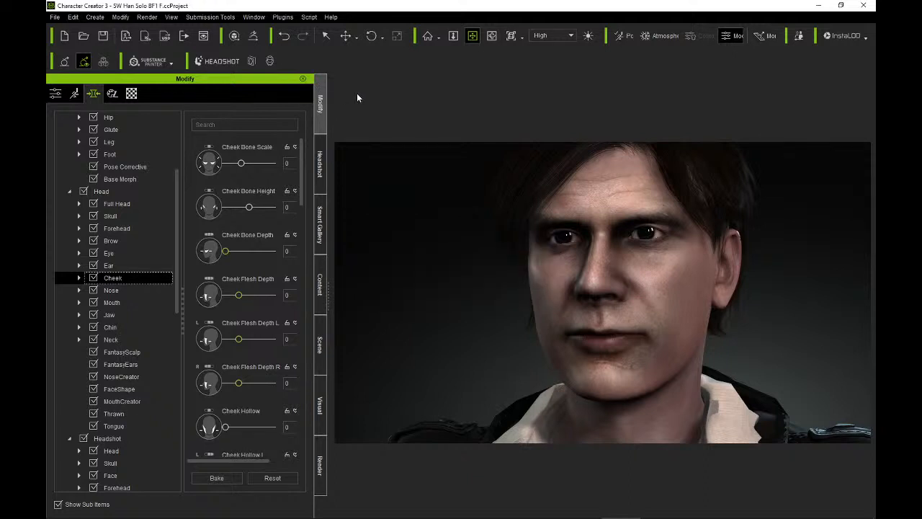
Set the Head group's Cheek Hollow morph to 19, judging the cheeks from the front.
right_drag(569, 254, 607, 268)
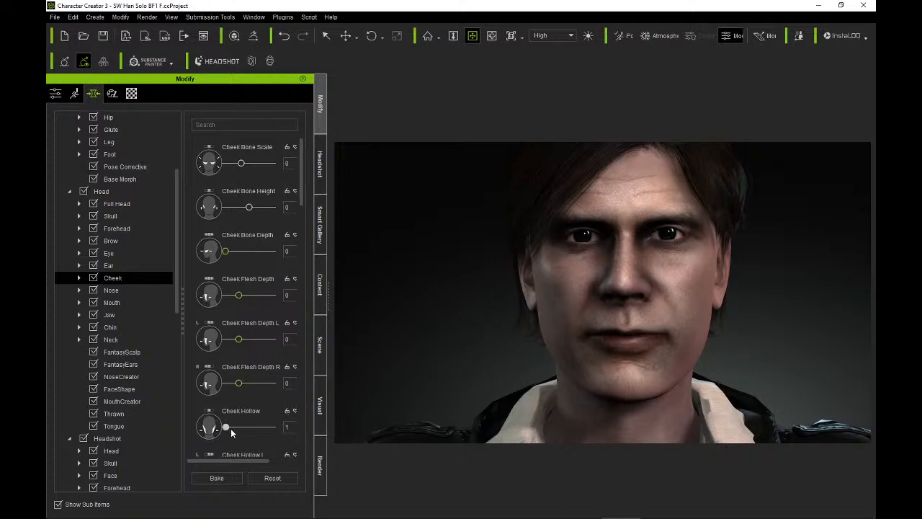
drag(238, 428, 236, 430)
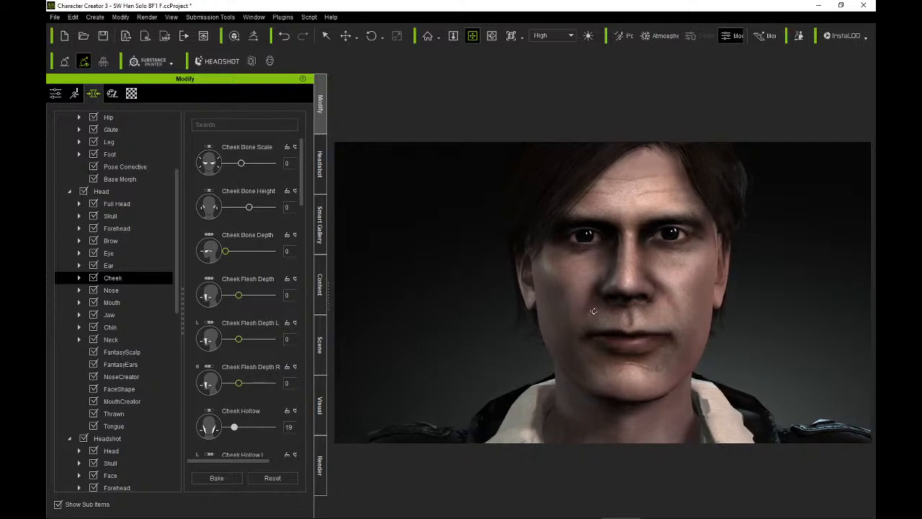
drag(669, 307, 535, 270)
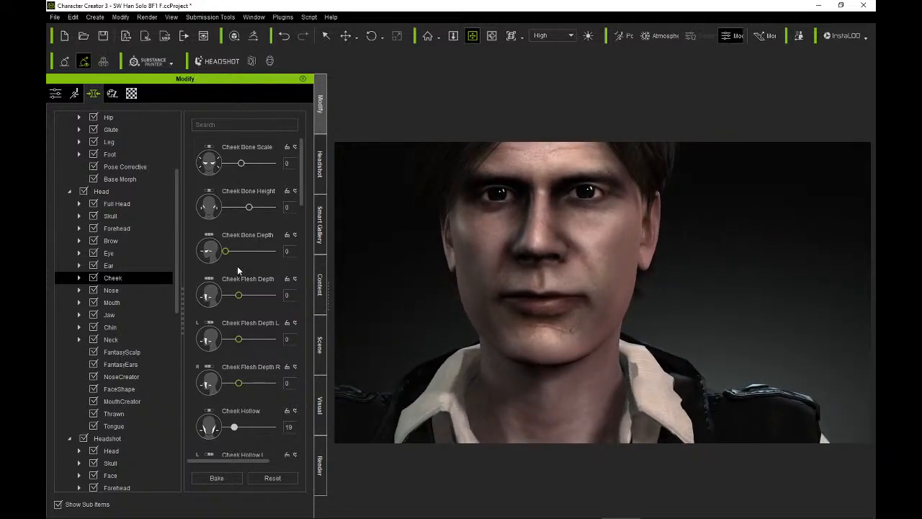
Set the Head group's Cheek Bone Depth morph to 11 and check the cheekbones in three-quarter and front views.
mouse_move(230, 250)
mouse_down()
mouse_move(252, 255)
mouse_move(242, 260)
mouse_up()
drag(243, 260, 236, 260)
right_drag(542, 244, 324, 278)
right_drag(510, 270, 617, 259)
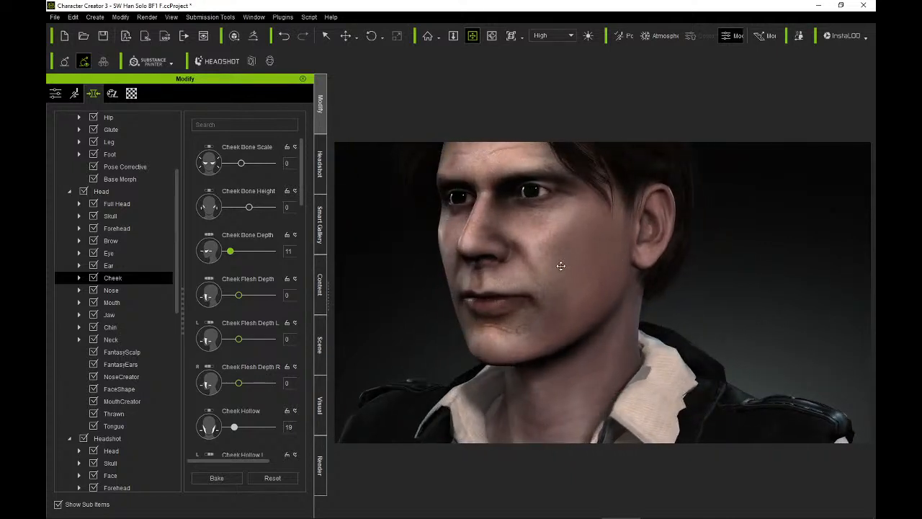
right_drag(560, 265, 636, 292)
right_drag(545, 238, 577, 232)
drag(577, 229, 584, 243)
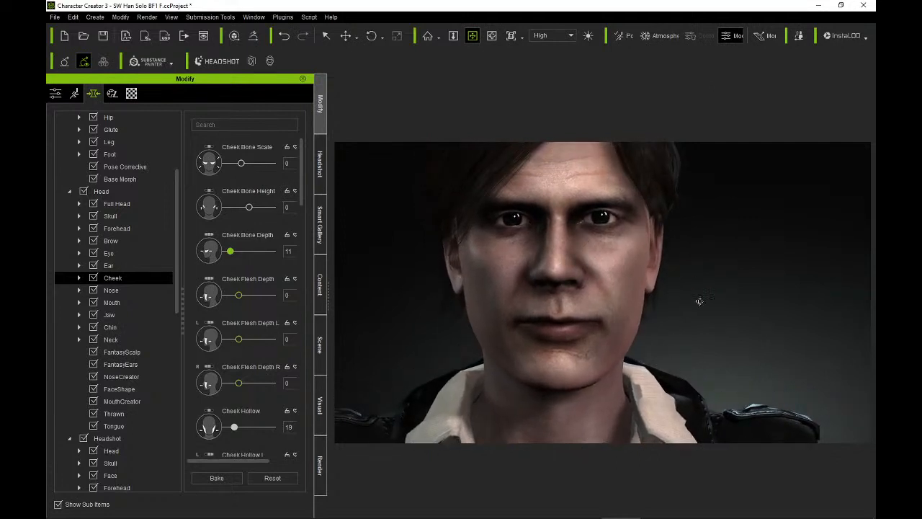
Examine the cheeks and overall face shape near and far in front, three-quarter and side views.
right_drag(700, 301, 482, 296)
right_drag(549, 296, 719, 269)
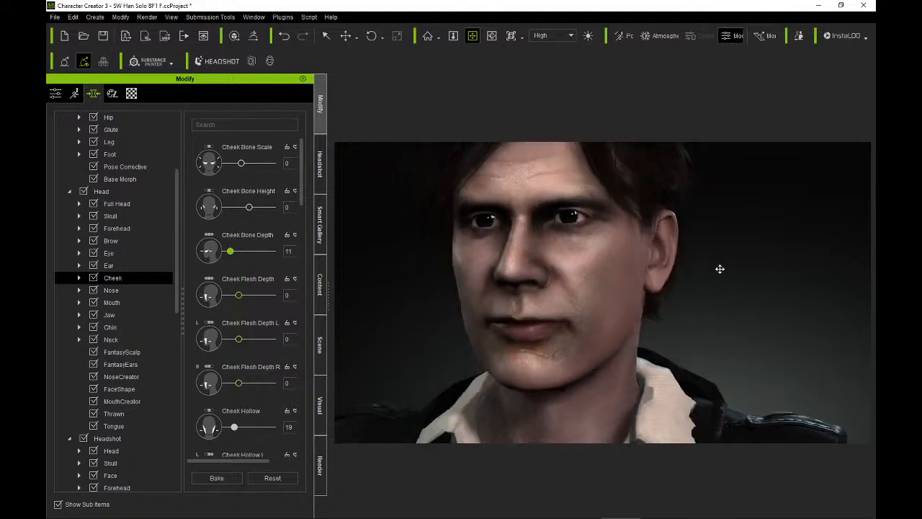
right_drag(631, 256, 675, 248)
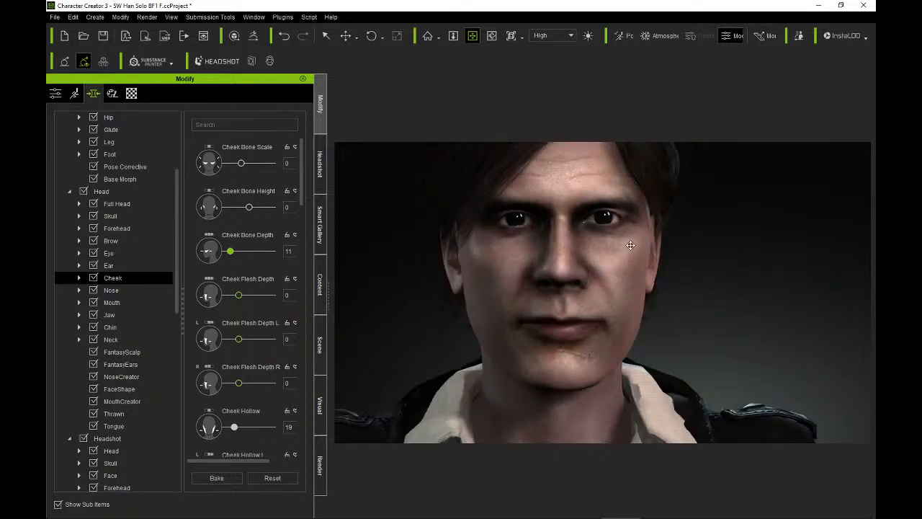
right_drag(632, 292, 601, 239)
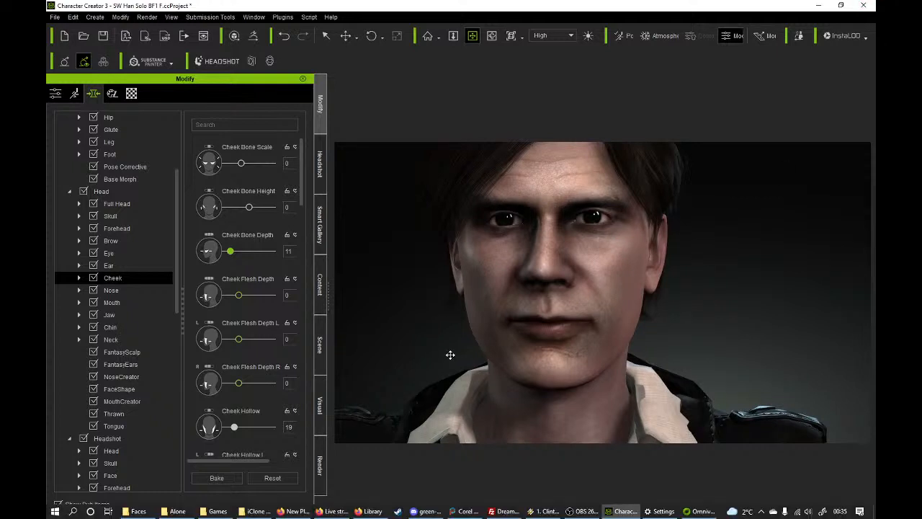
right_drag(494, 295, 432, 304)
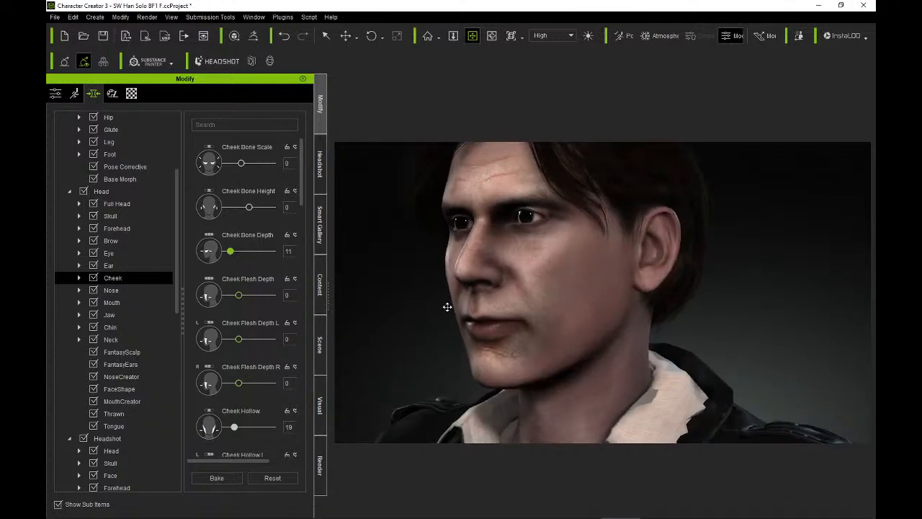
scroll(530, 338, up, 2)
right_drag(532, 339, 652, 333)
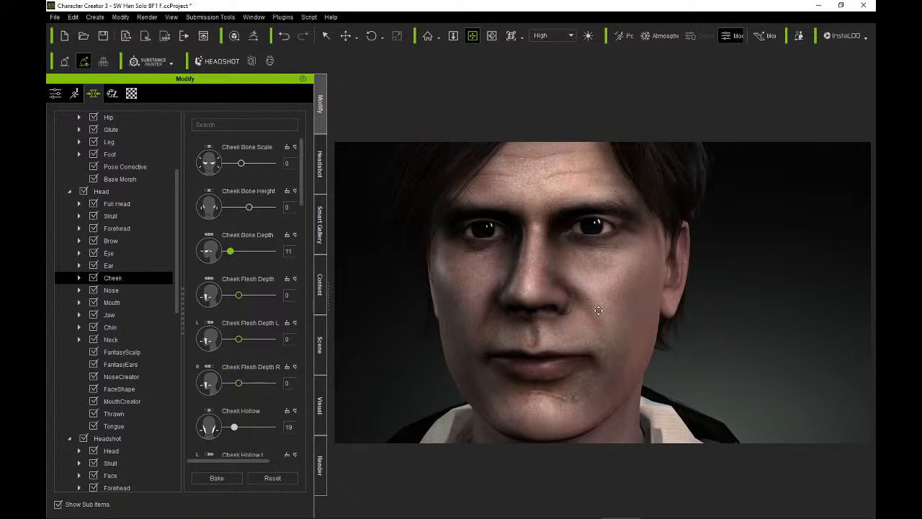
right_drag(591, 315, 594, 315)
drag(599, 324, 603, 310)
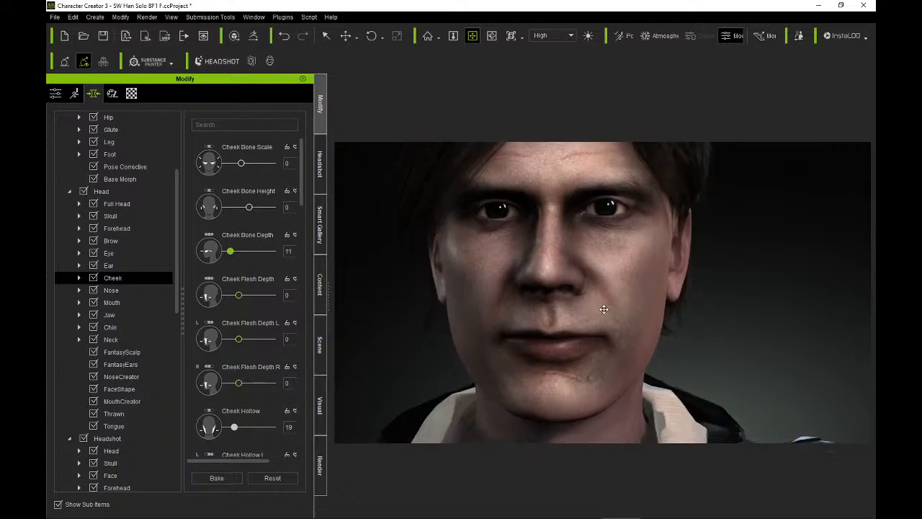
right_drag(603, 309, 348, 319)
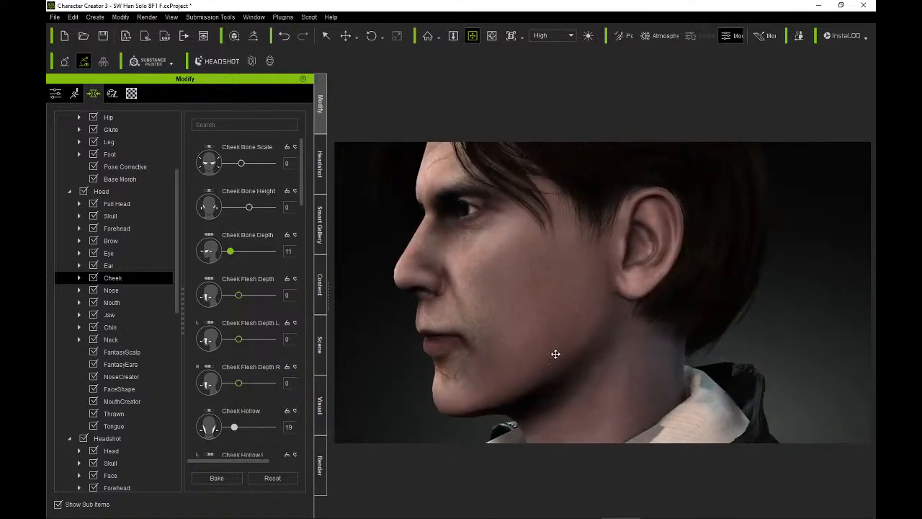
right_drag(553, 353, 754, 346)
right_drag(579, 318, 644, 315)
scroll(641, 320, down, 3)
drag(635, 351, 654, 348)
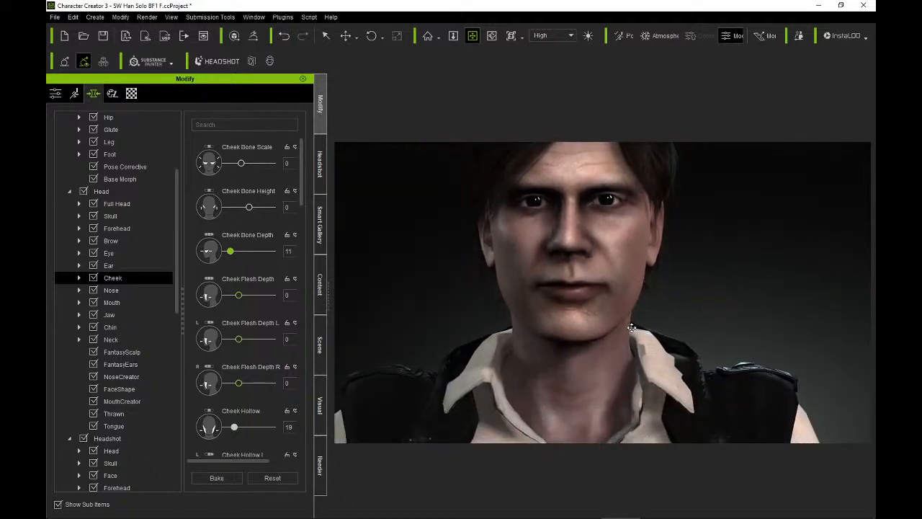
scroll(631, 352, up, 2)
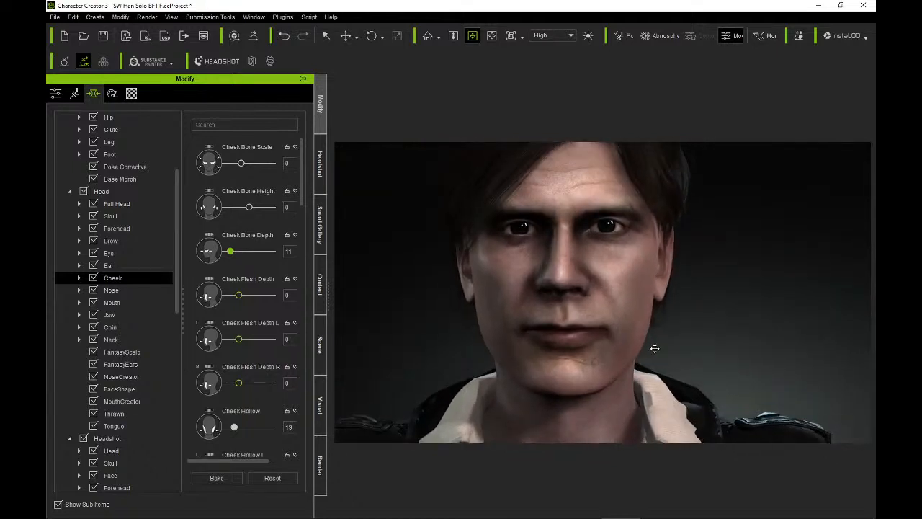
Inspect the reshaped face in front and three-quarter views, close up and from a distance.
mouse_move(654, 348)
right_down()
mouse_move(607, 349)
mouse_move(655, 349)
right_up()
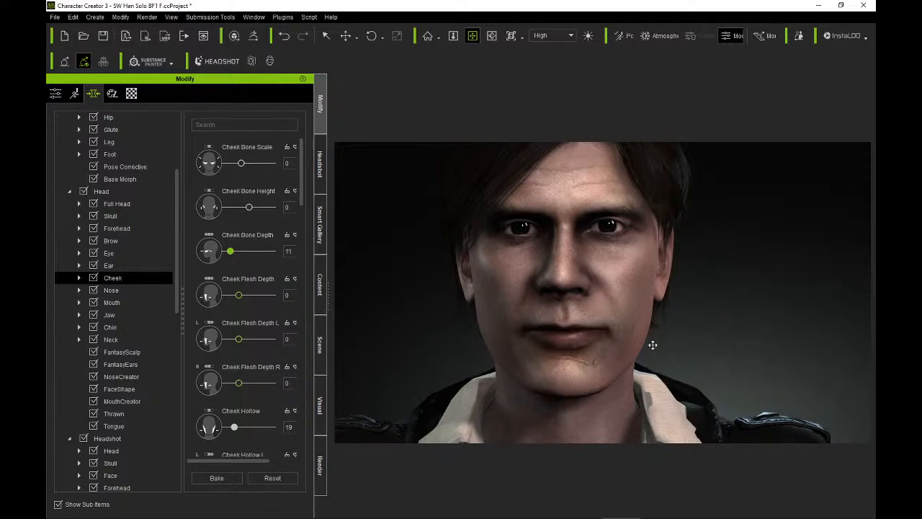
right_drag(650, 344, 639, 336)
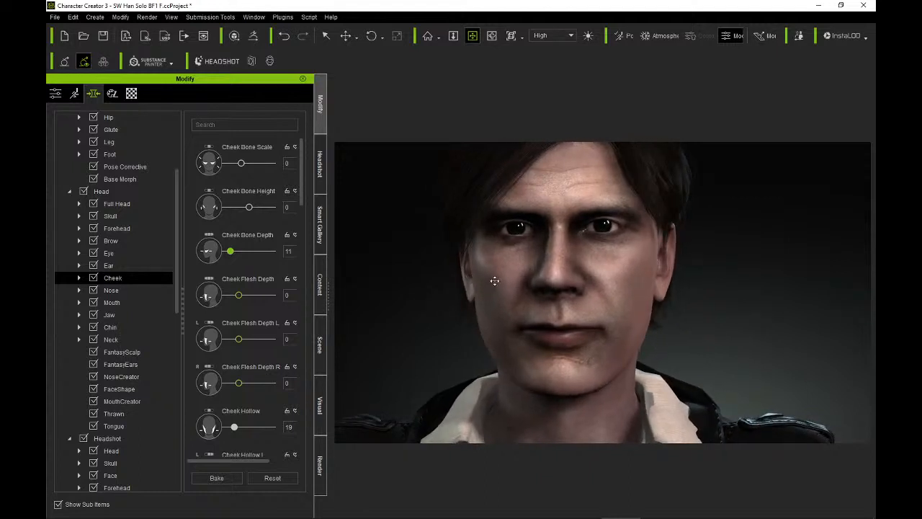
drag(546, 277, 544, 318)
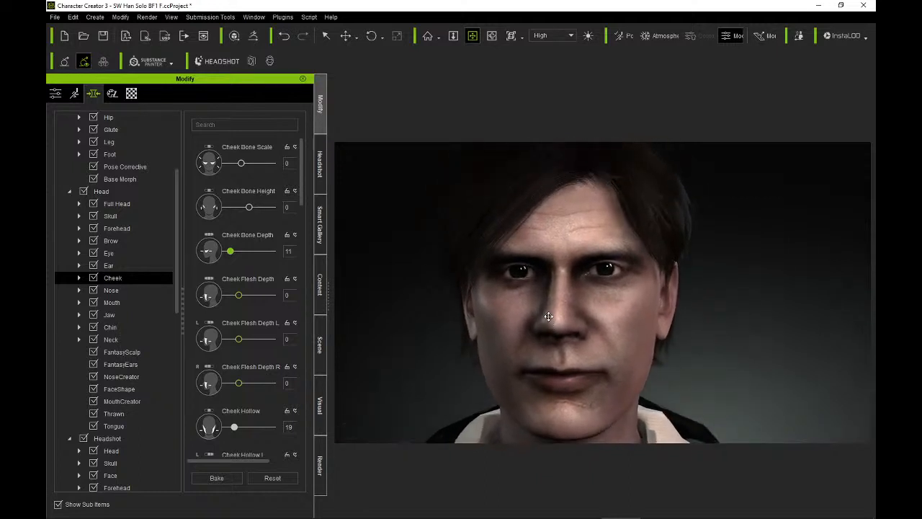
right_drag(543, 319, 428, 308)
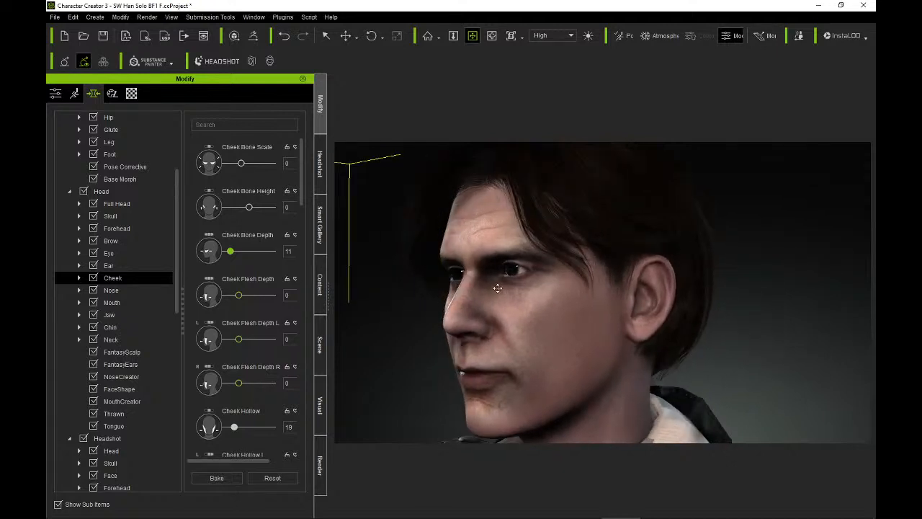
drag(497, 289, 485, 335)
mouse_move(591, 302)
right_down()
mouse_move(393, 312)
mouse_move(698, 304)
mouse_move(578, 306)
right_up()
scroll(576, 306, down, 5)
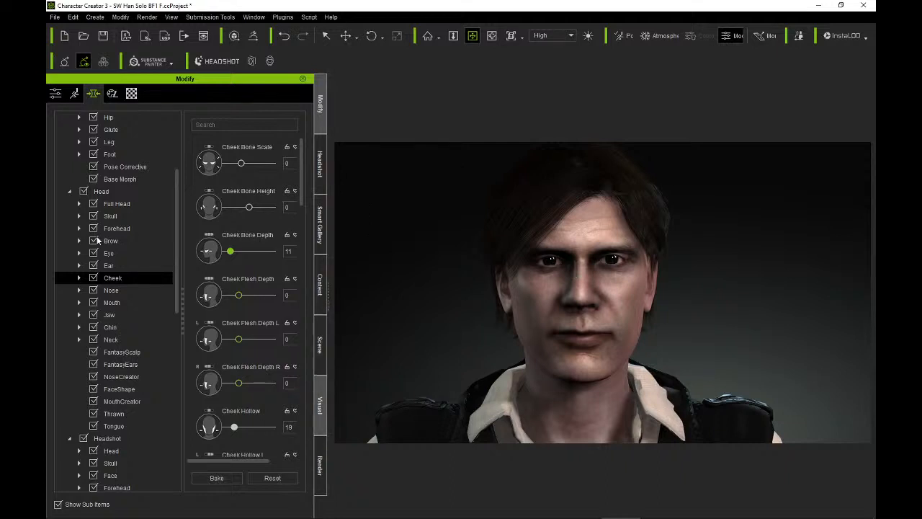
Compare the face with the HDR effect turned off and back on, viewing it from the side and front.
scroll(124, 276, down, 5)
scroll(125, 306, up, 5)
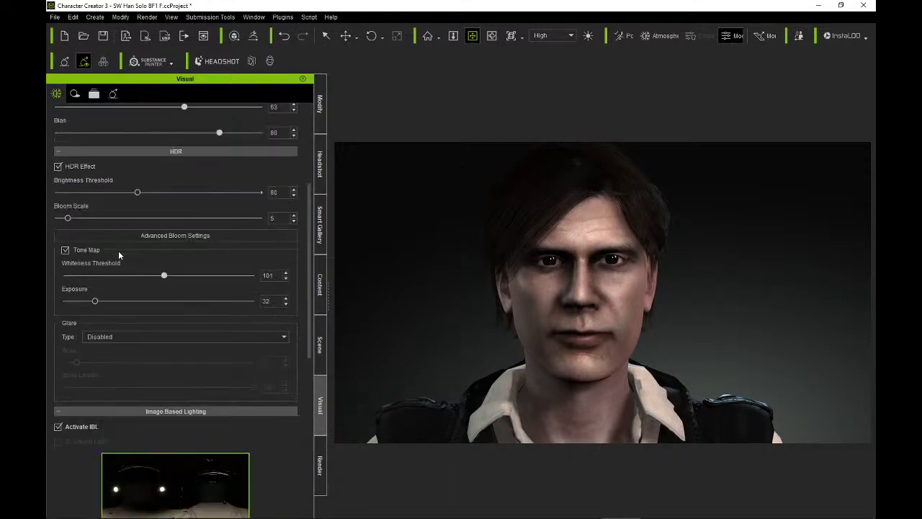
click(78, 96)
click(58, 96)
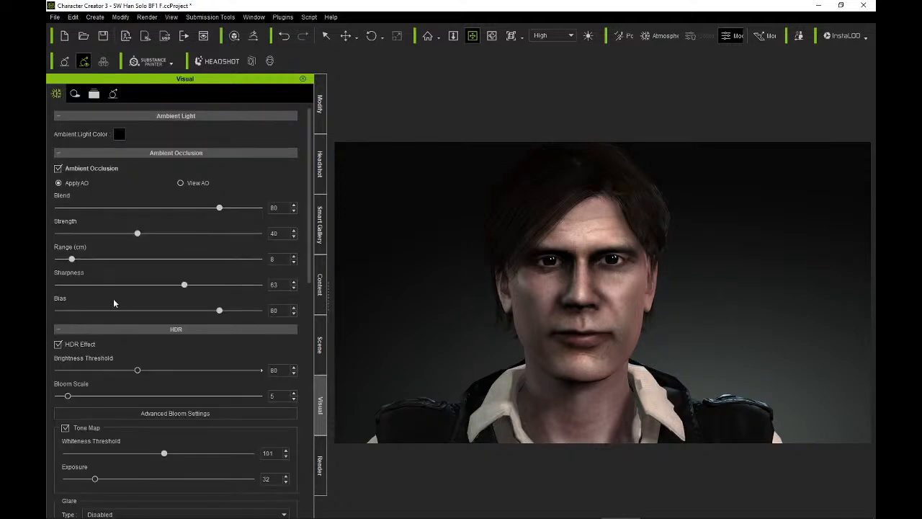
click(90, 344)
right_drag(551, 253, 323, 269)
right_drag(617, 241, 756, 239)
right_drag(585, 254, 649, 251)
scroll(634, 257, up, 3)
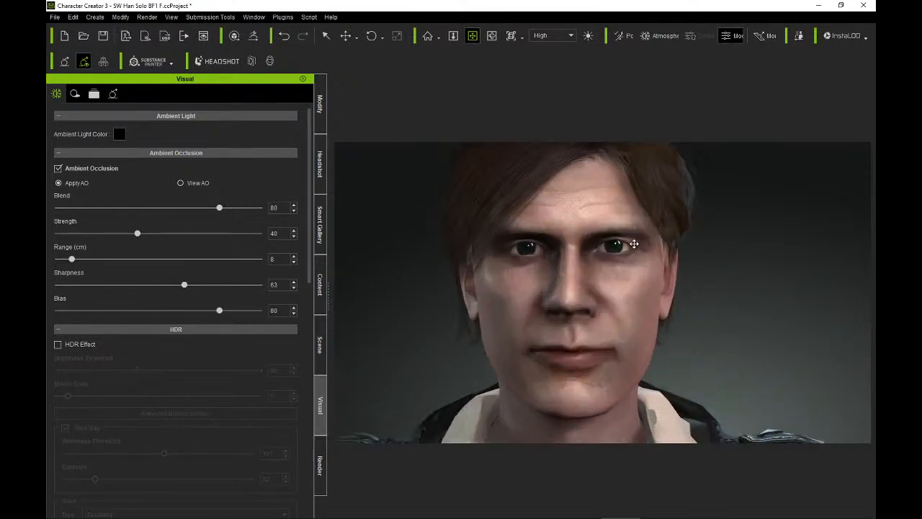
drag(634, 245, 630, 272)
right_drag(630, 272, 606, 264)
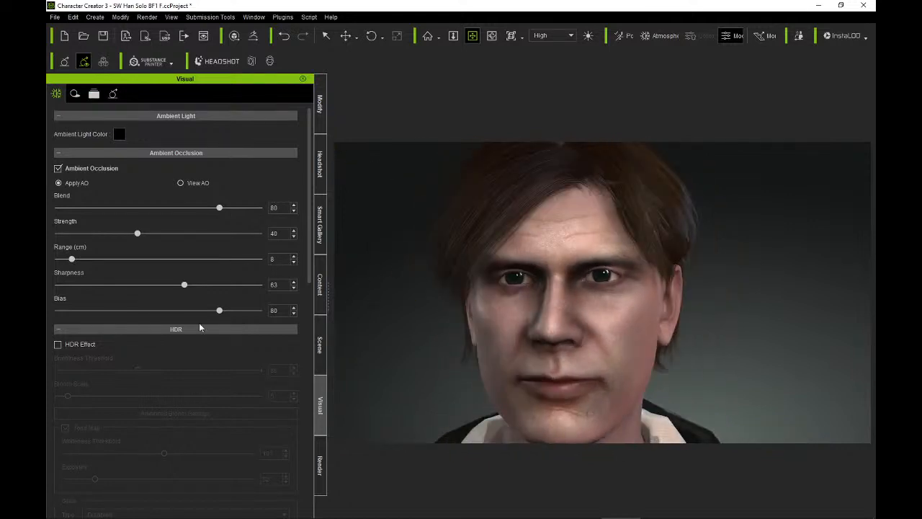
click(86, 345)
right_drag(531, 269, 556, 271)
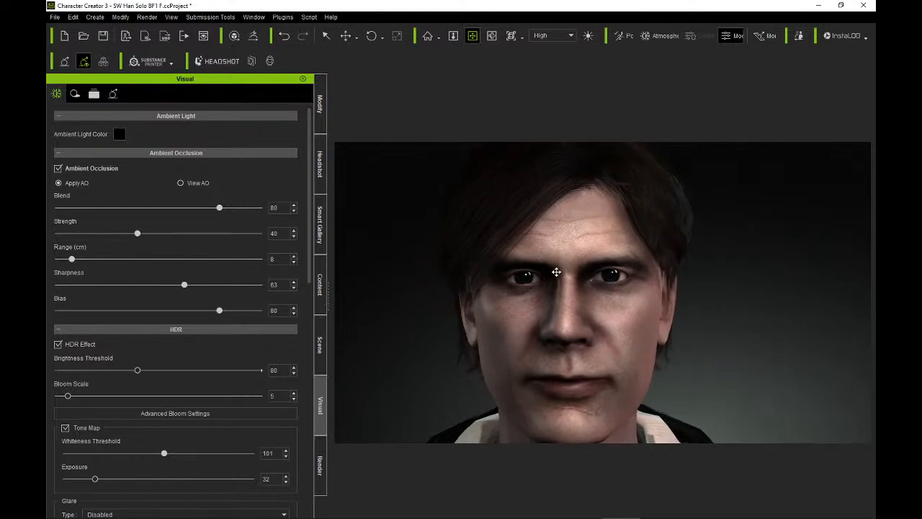
Examine the skin shading, nose and eyes up close from slightly different front angles under the HDR lighting.
scroll(556, 271, up, 5)
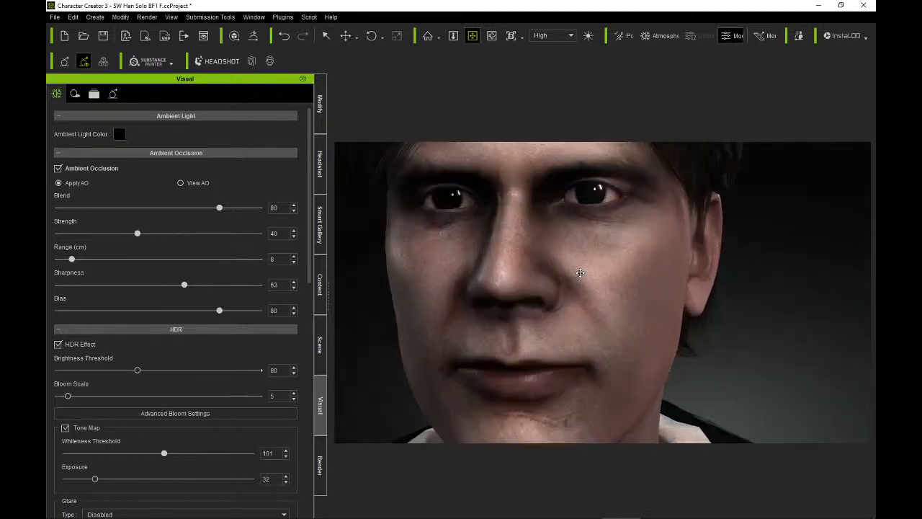
right_drag(594, 260, 627, 305)
scroll(615, 299, down, 3)
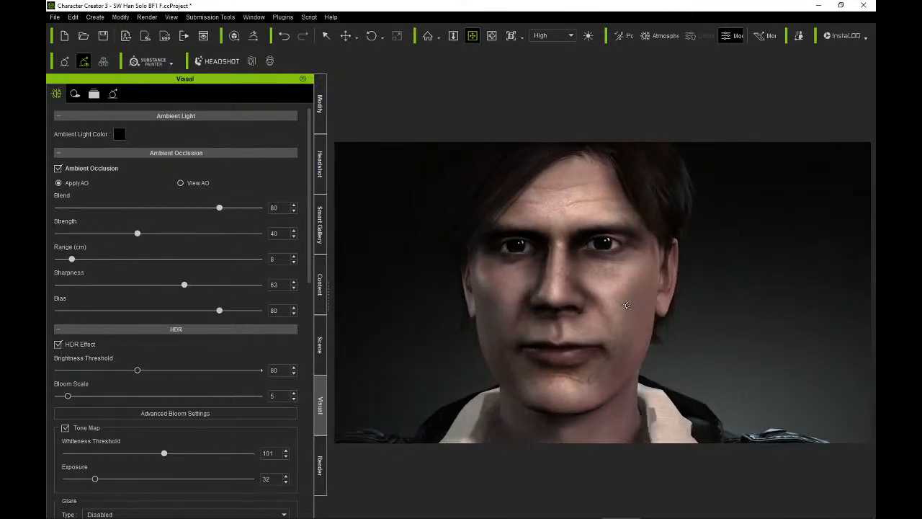
drag(612, 314, 611, 298)
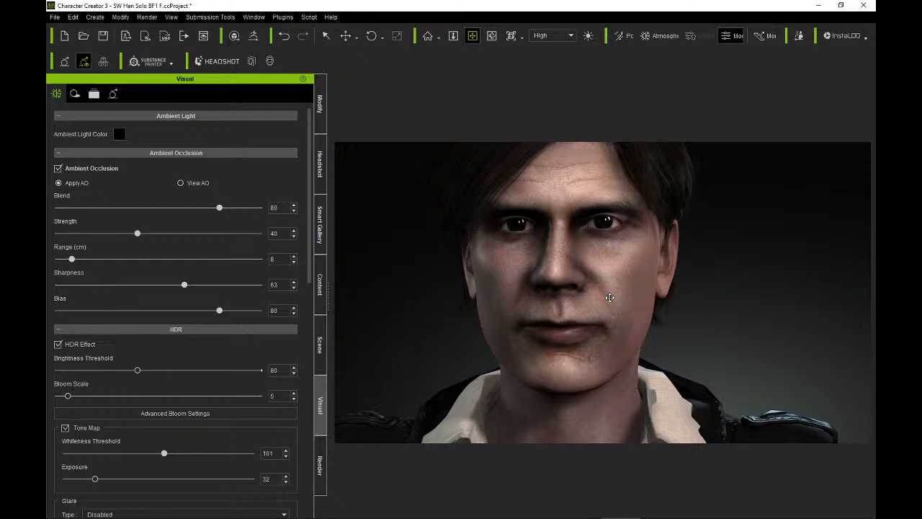
mouse_move(608, 274)
right_down()
mouse_move(596, 265)
mouse_move(605, 269)
right_up()
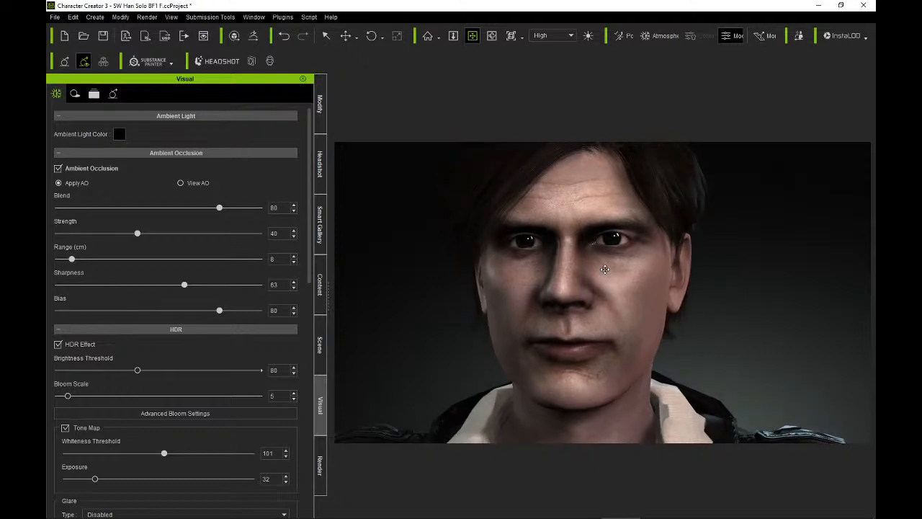
scroll(605, 269, up, 3)
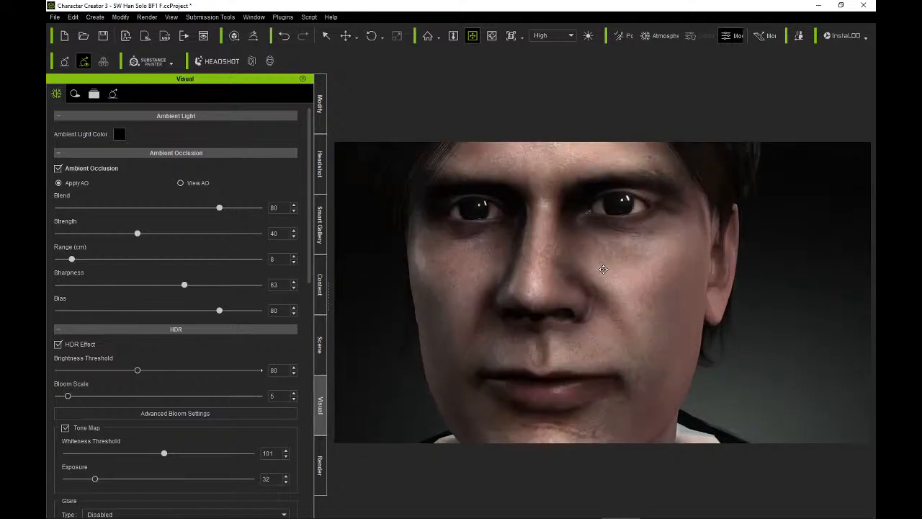
middle_drag(603, 265, 602, 288)
right_drag(602, 288, 621, 296)
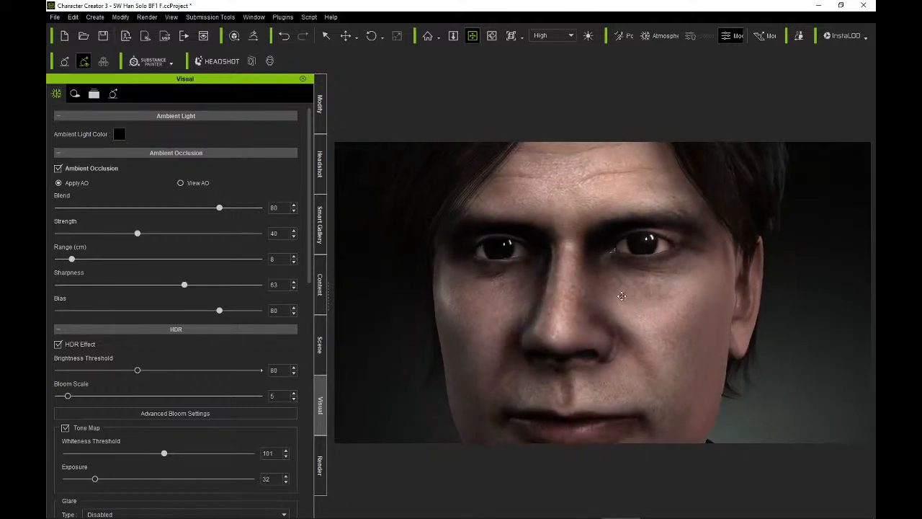
Browse the content library's Skin and Hair templates, and open the actor's Eye templates.
click(320, 335)
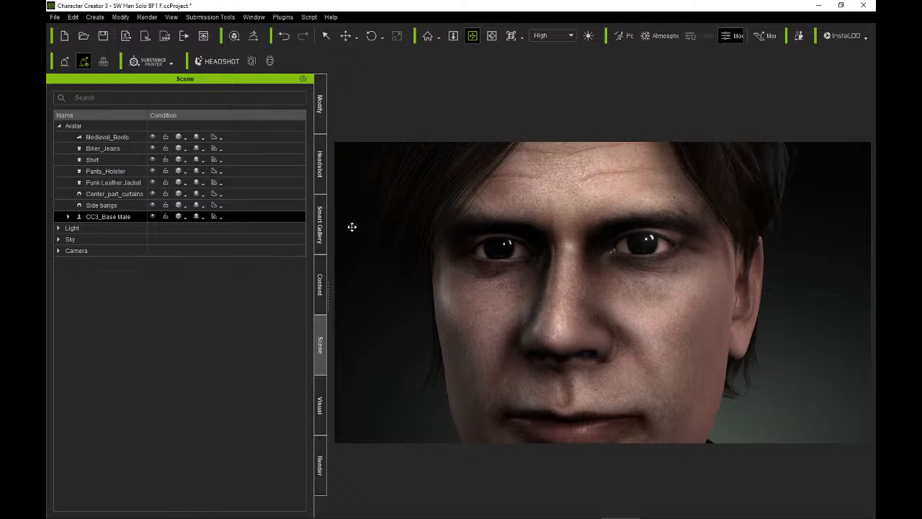
click(320, 104)
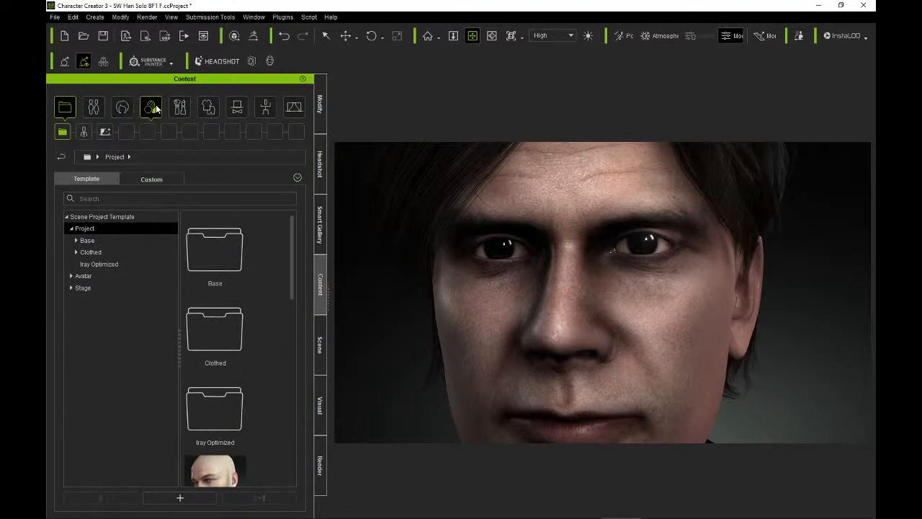
click(157, 108)
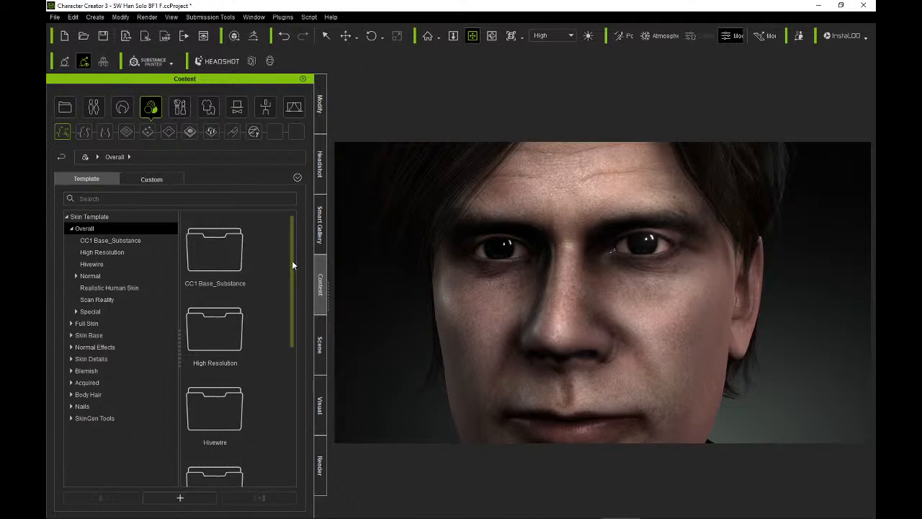
scroll(293, 242, down, 3)
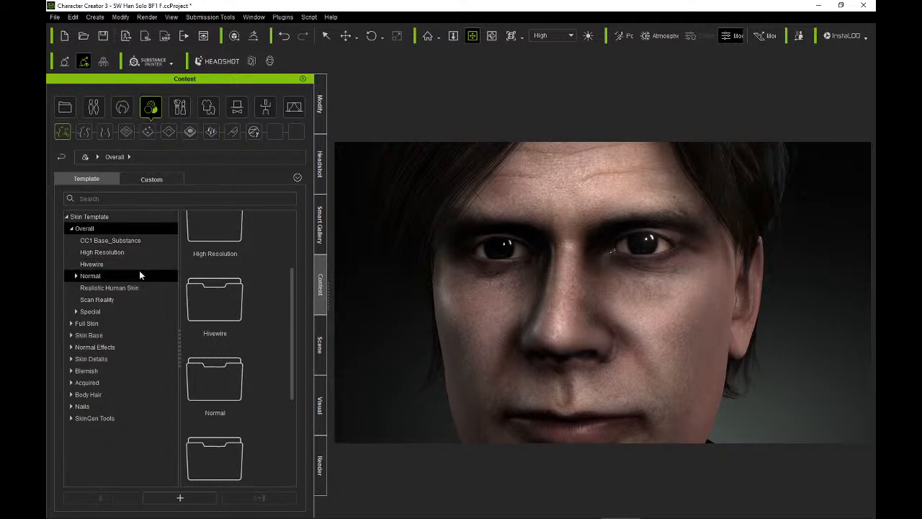
click(123, 107)
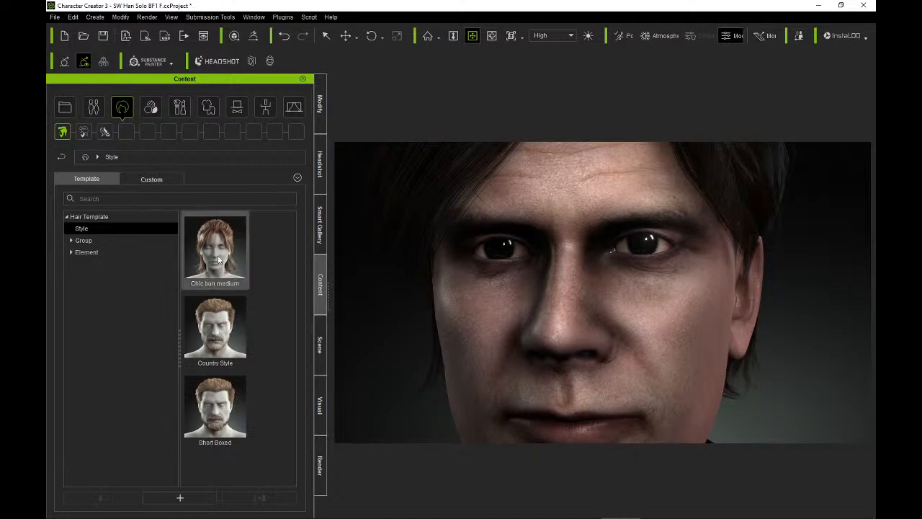
click(94, 107)
click(189, 134)
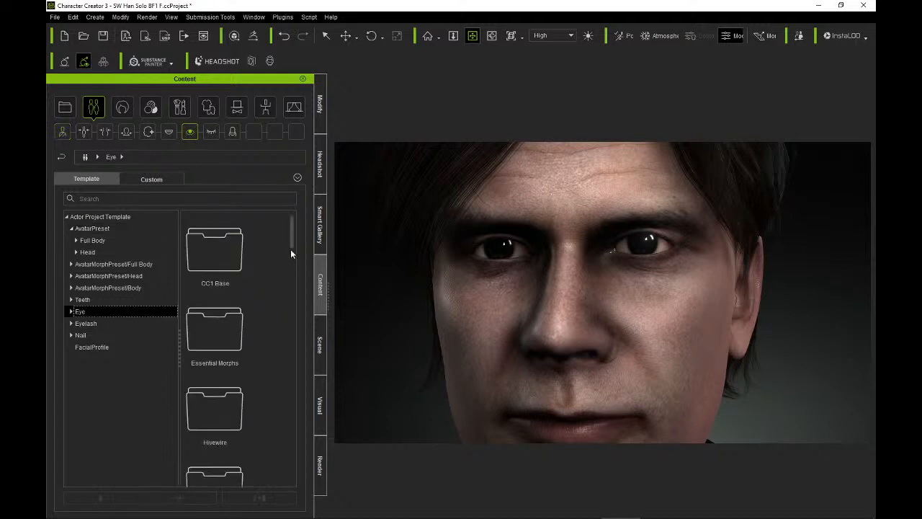
Apply the Eyes_05 template to the character as material only and check the eyes from farther away.
drag(294, 229, 296, 344)
double_click(246, 283)
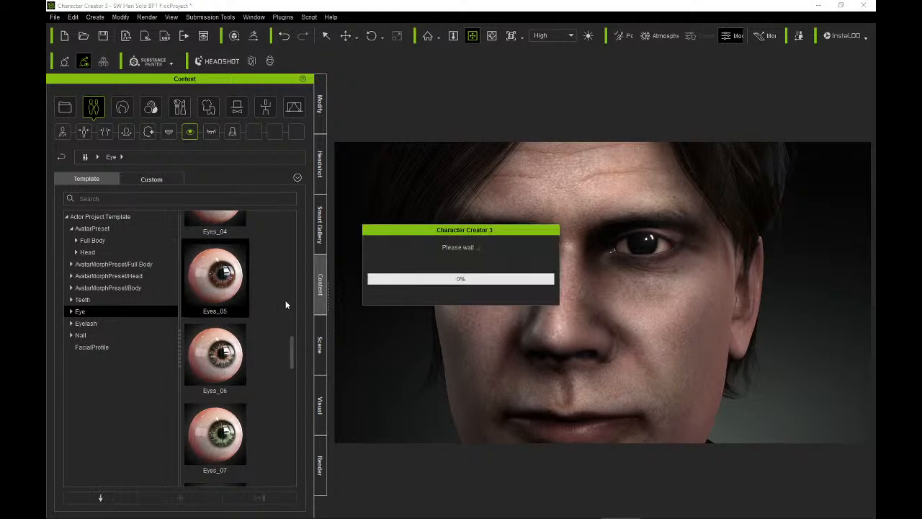
click(436, 292)
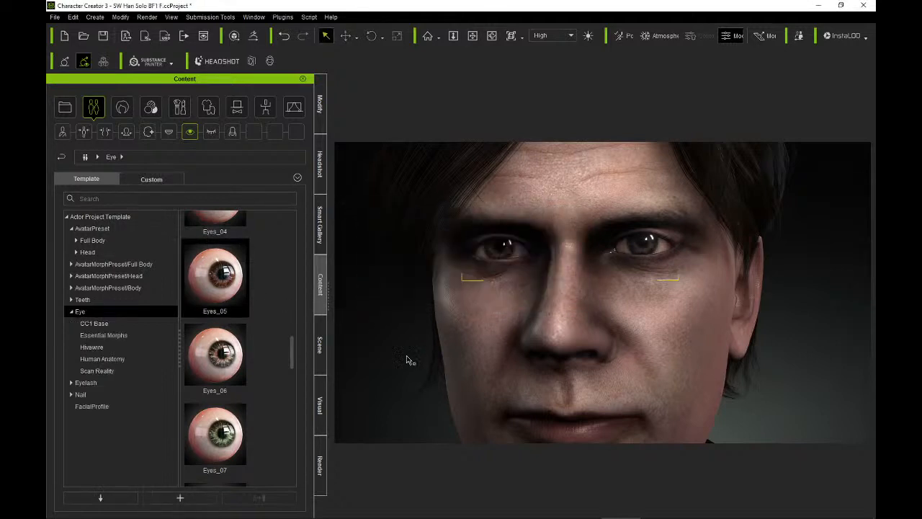
scroll(413, 295, down, 3)
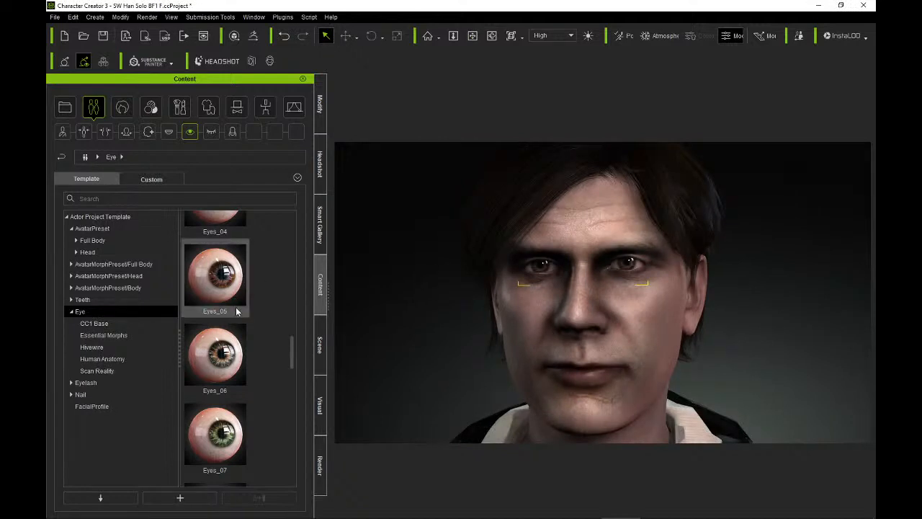
Replace the eye look with the Eyes_03 template, applying the material only.
scroll(287, 335, up, 3)
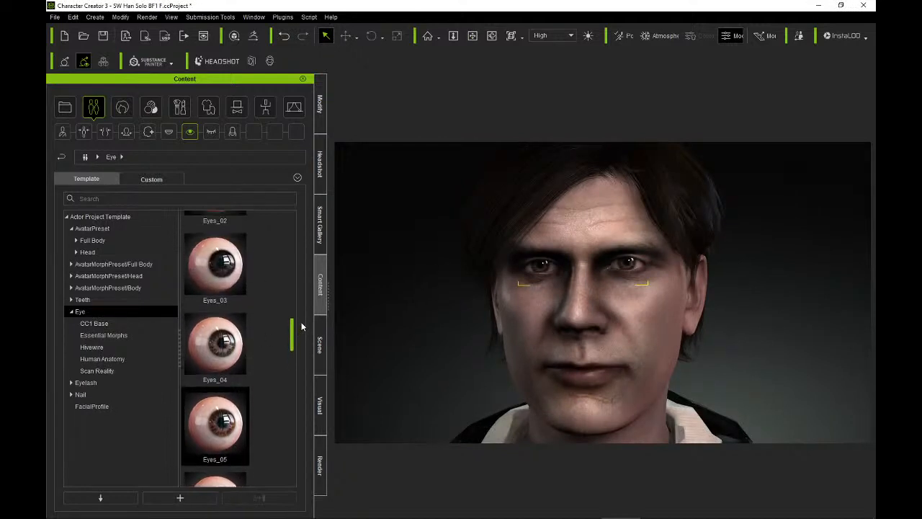
scroll(296, 330, up, 1)
double_click(215, 281)
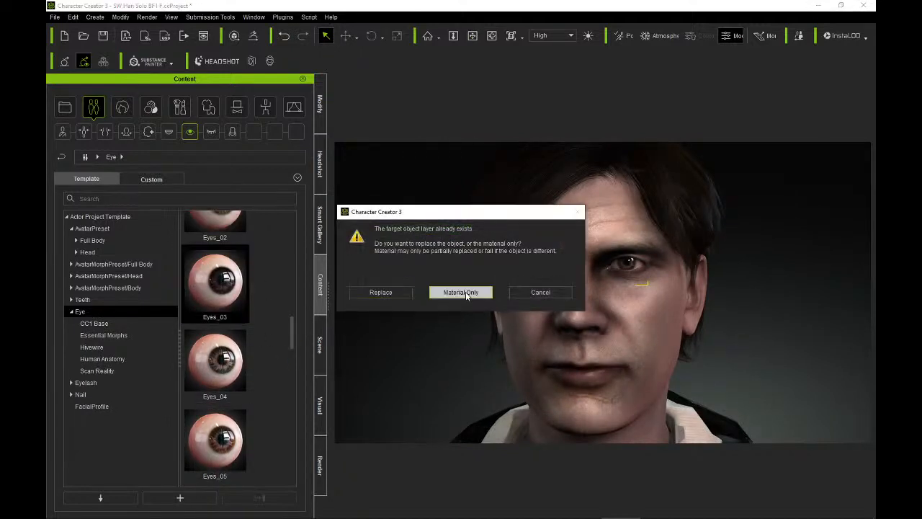
click(465, 292)
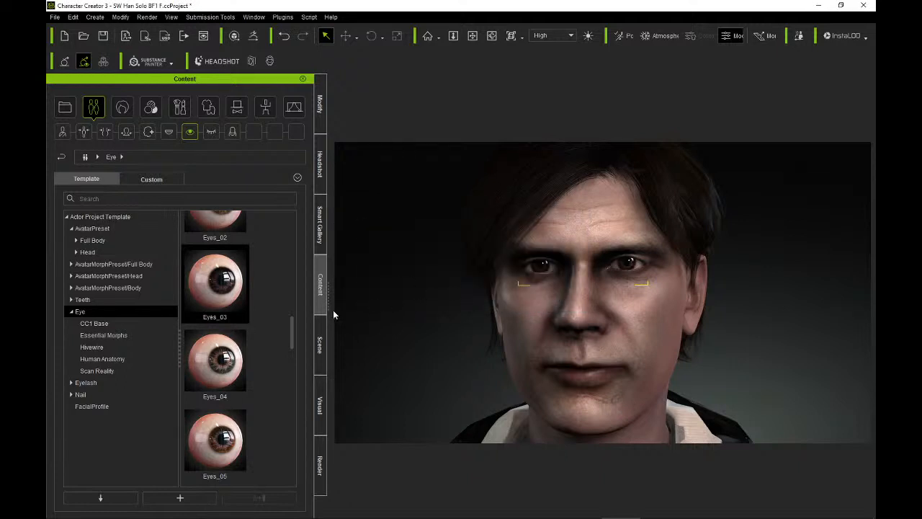
Switch the character's eyes to the Eyes_02 template, applying the material only.
scroll(297, 328, up, 2)
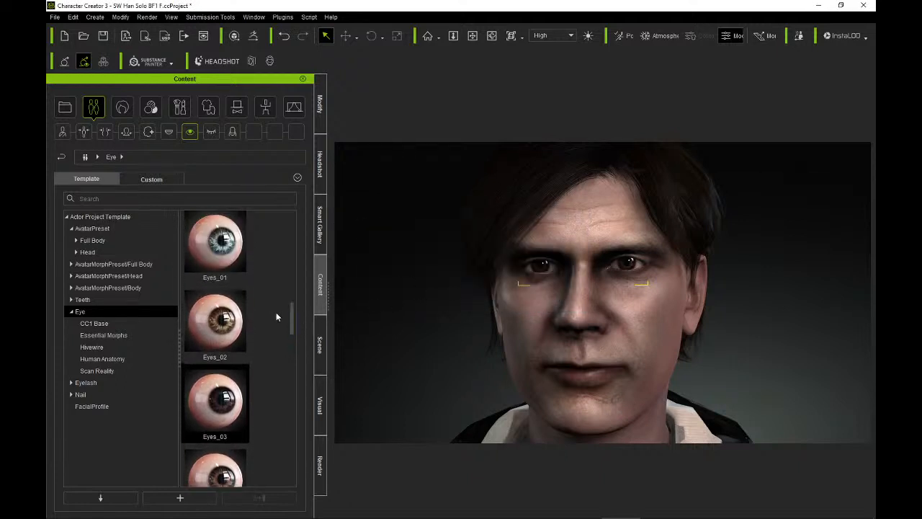
double_click(239, 320)
click(462, 289)
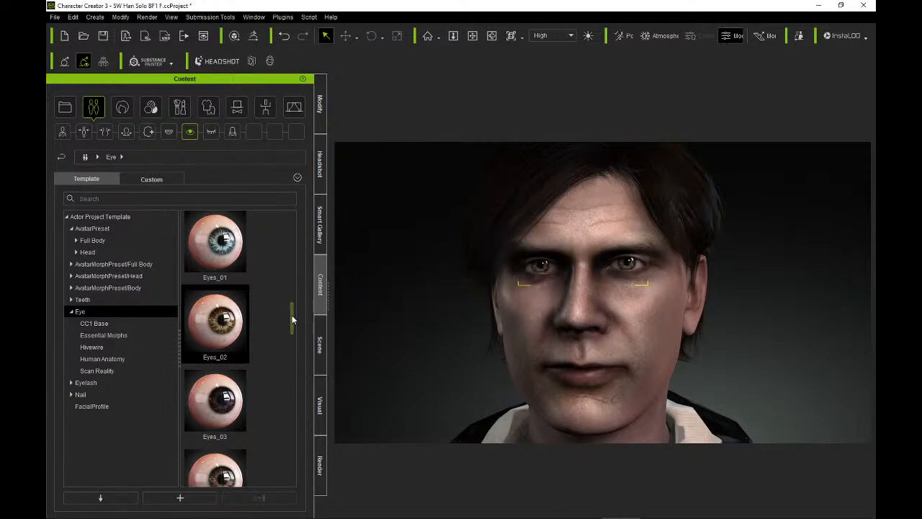
Apply the Eyes_08 template to the character as material only and check the eyes from an angle.
scroll(292, 315, up, 2)
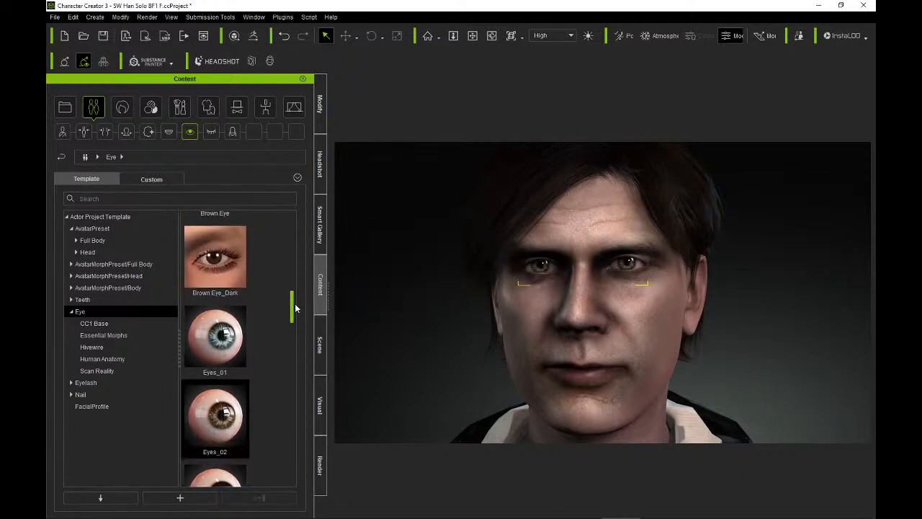
scroll(295, 308, down, 1)
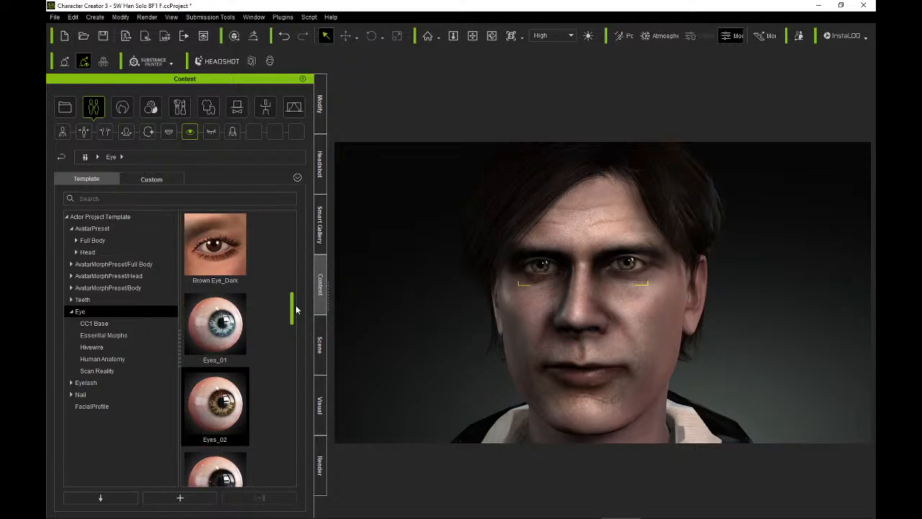
scroll(295, 310, down, 2)
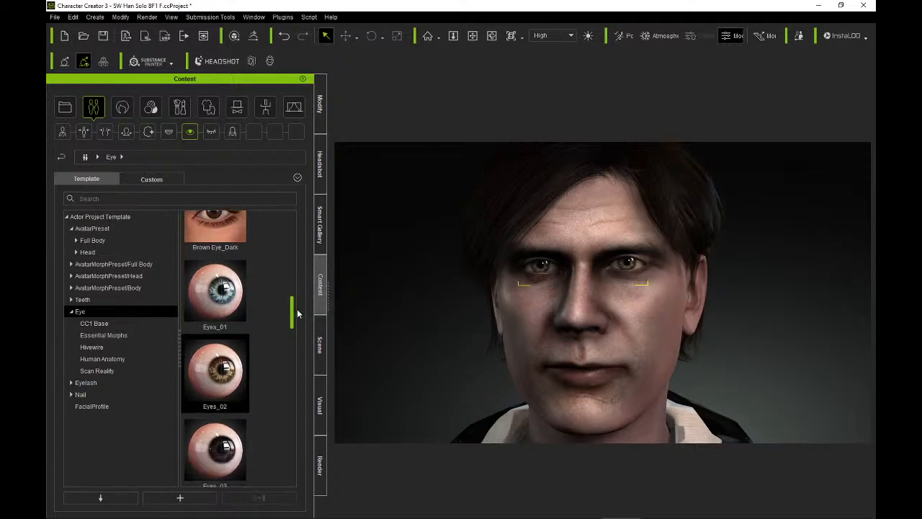
scroll(298, 319, down, 3)
scroll(302, 324, down, 6)
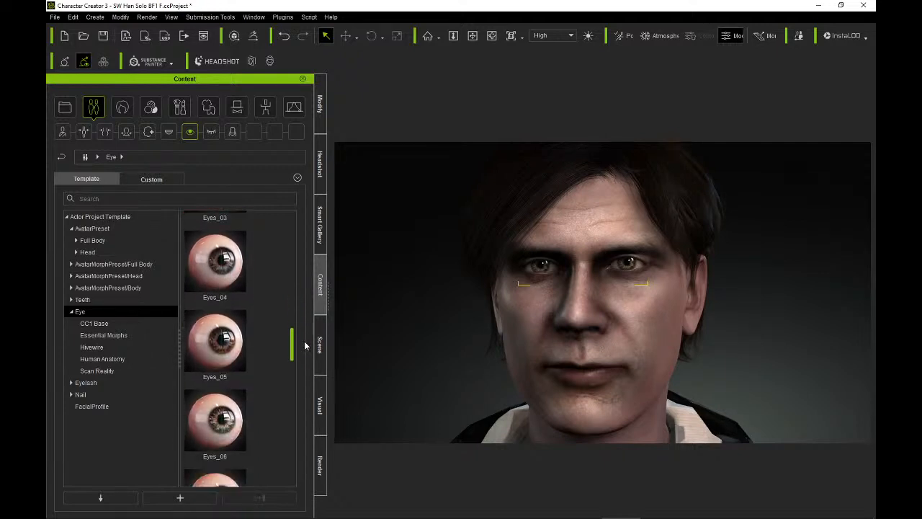
scroll(304, 359, down, 3)
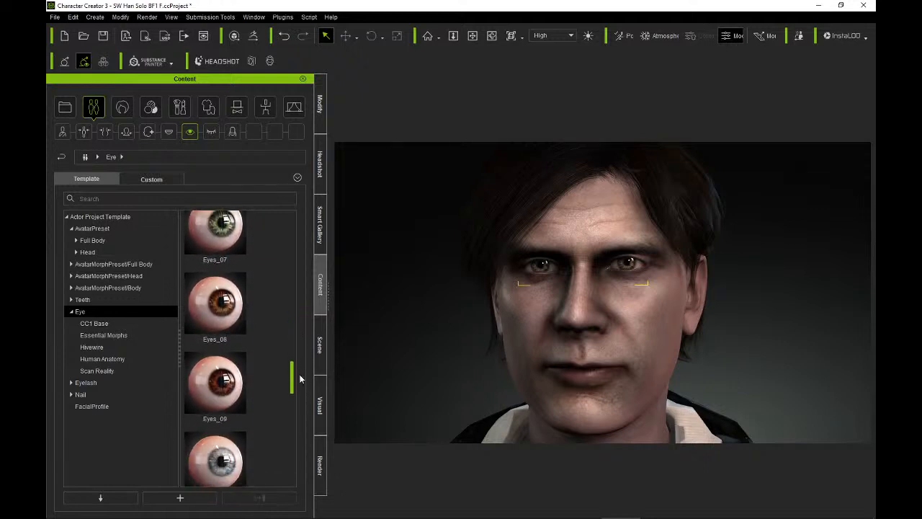
double_click(238, 313)
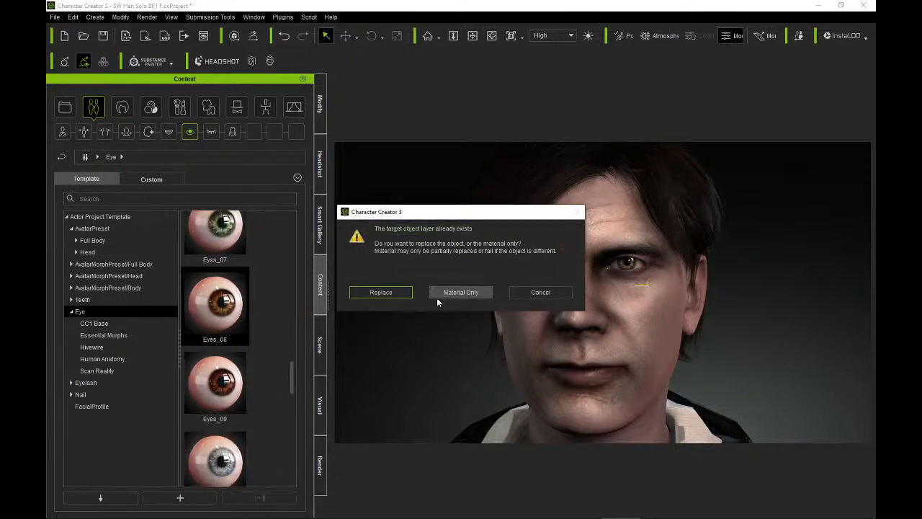
click(445, 292)
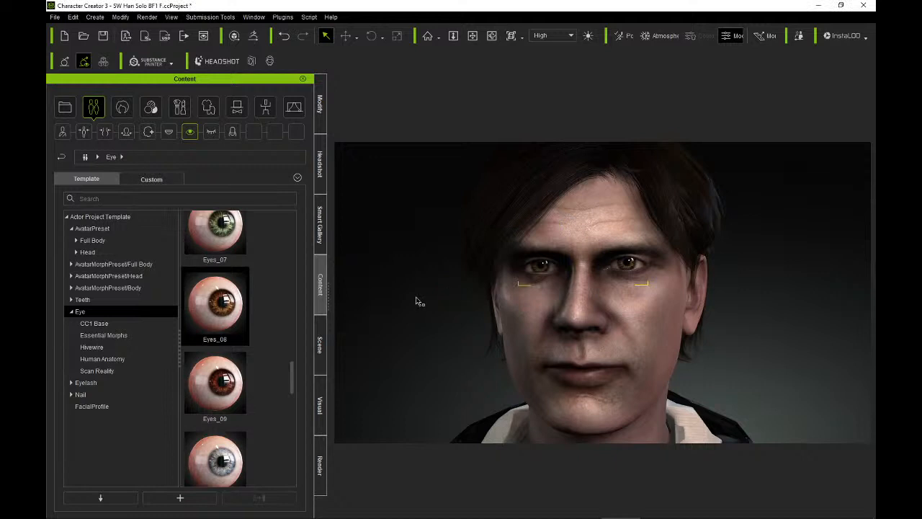
click(473, 37)
drag(534, 242, 524, 207)
right_drag(524, 207, 493, 214)
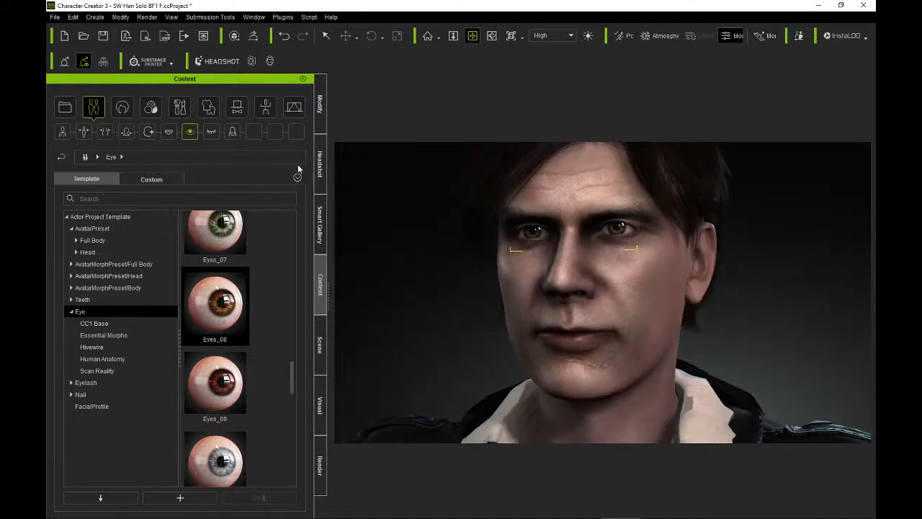
Open the Beard & Brows Builder eyebrow templates within the Hair content and frame the character's brow area.
click(122, 107)
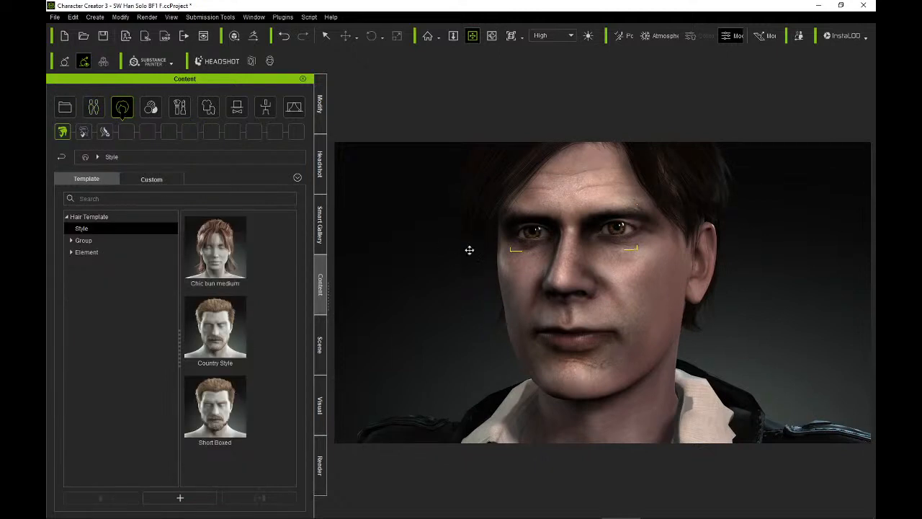
right_drag(469, 250, 561, 252)
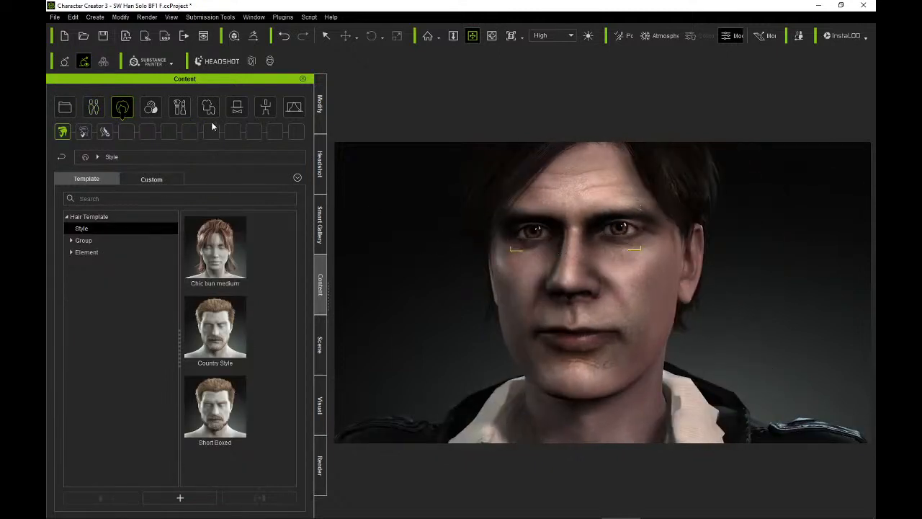
click(72, 252)
click(71, 240)
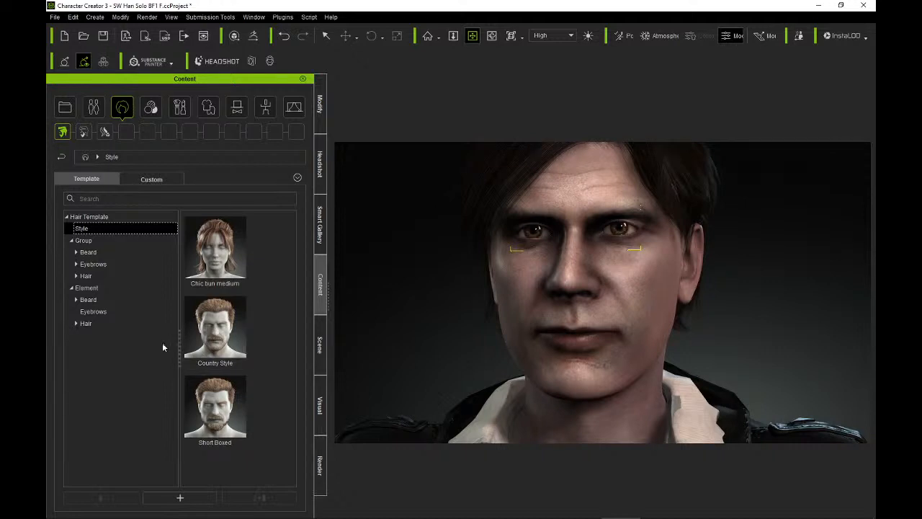
click(76, 263)
click(87, 276)
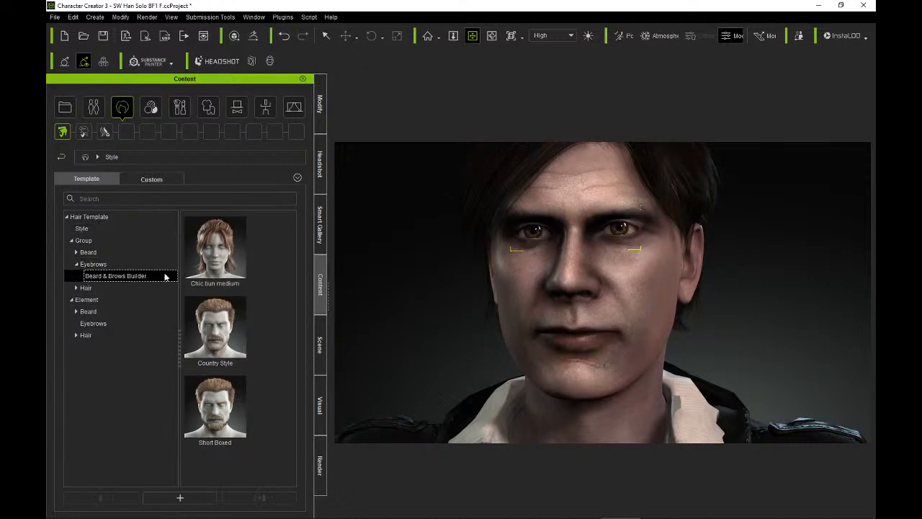
scroll(621, 243, up, 2)
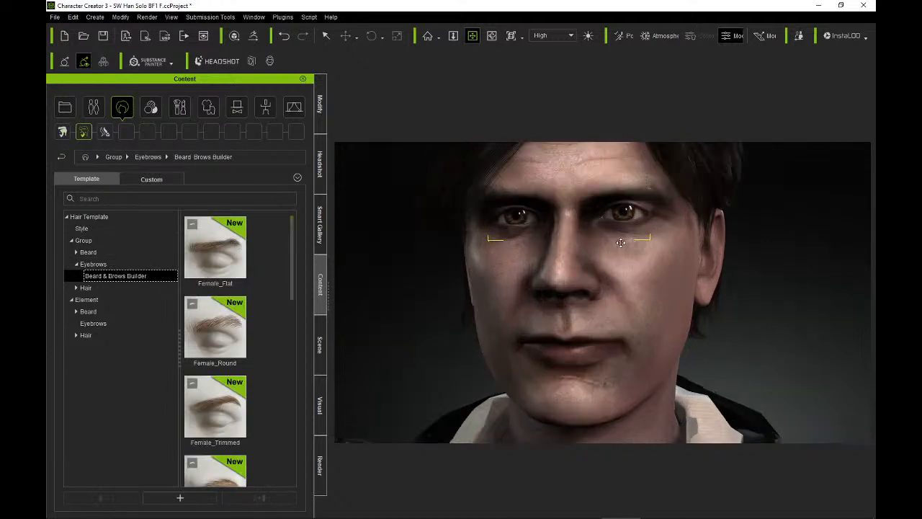
drag(587, 239, 576, 282)
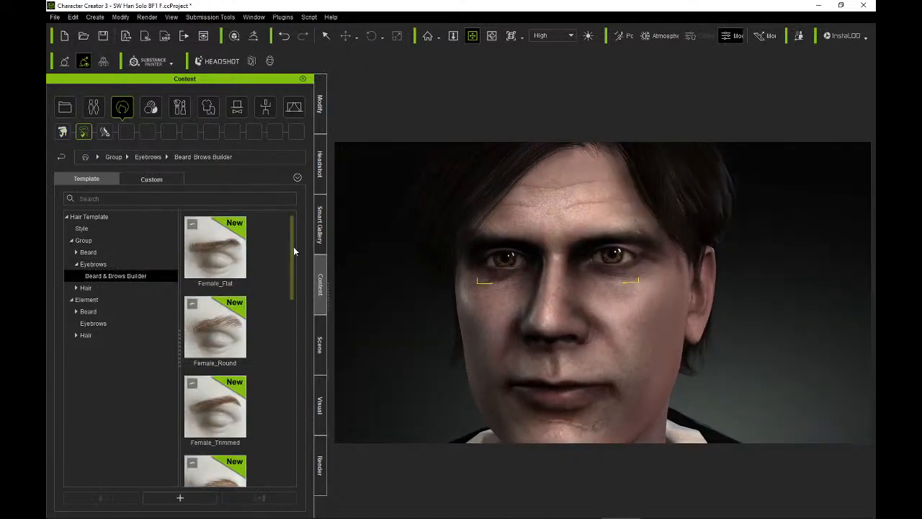
Try the Male_Flat eyebrows on the character, inspecting them from several angles, and delete them.
drag(294, 251, 288, 329)
double_click(229, 407)
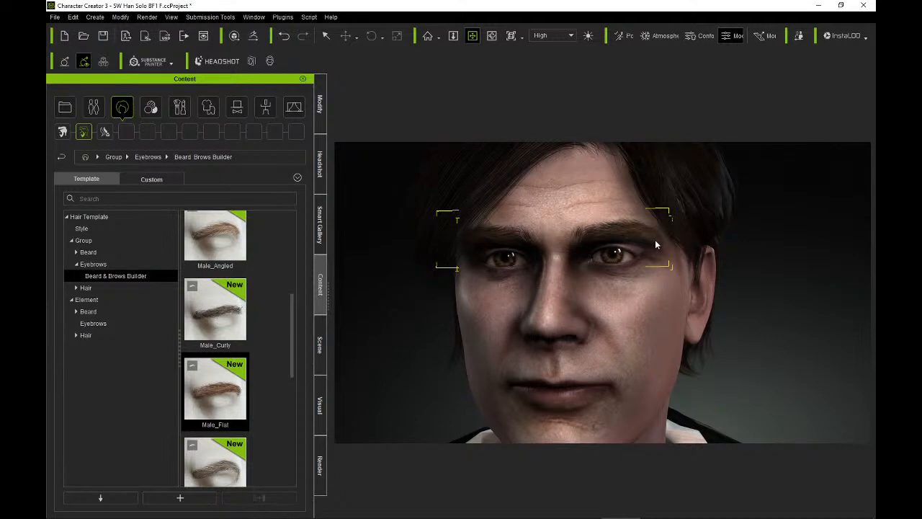
right_drag(628, 238, 500, 230)
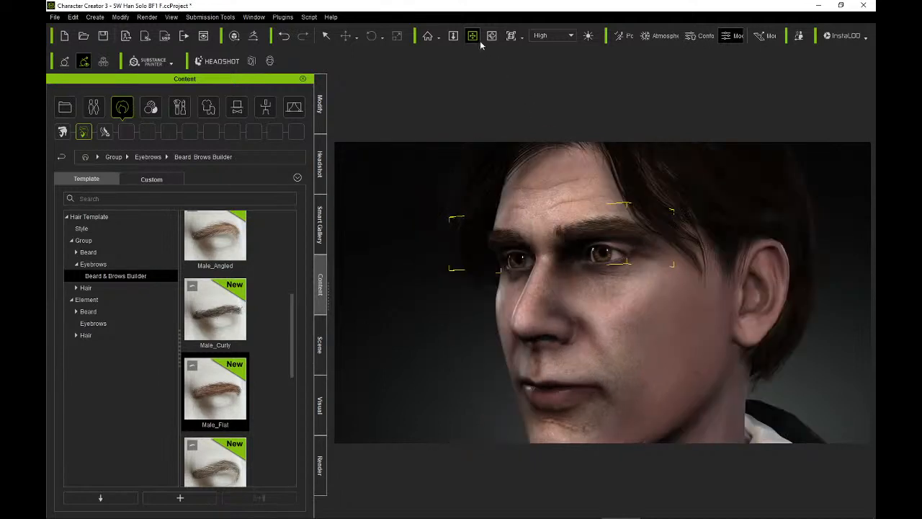
right_drag(623, 245, 774, 256)
right_drag(570, 272, 505, 285)
scroll(578, 276, up, 4)
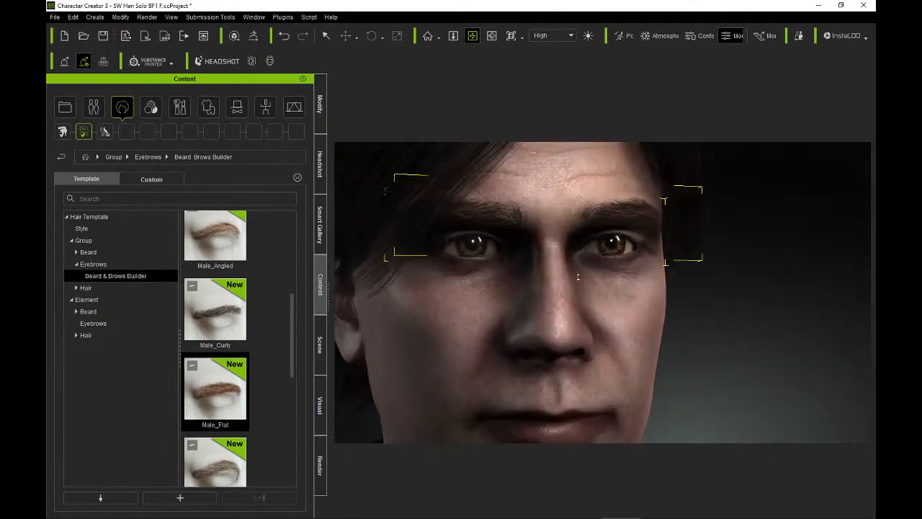
right_drag(578, 276, 526, 245)
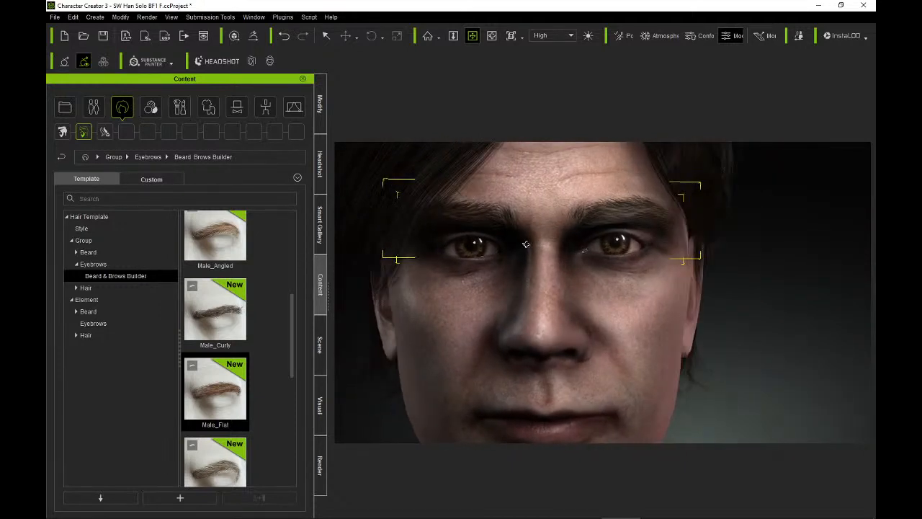
key(Delete)
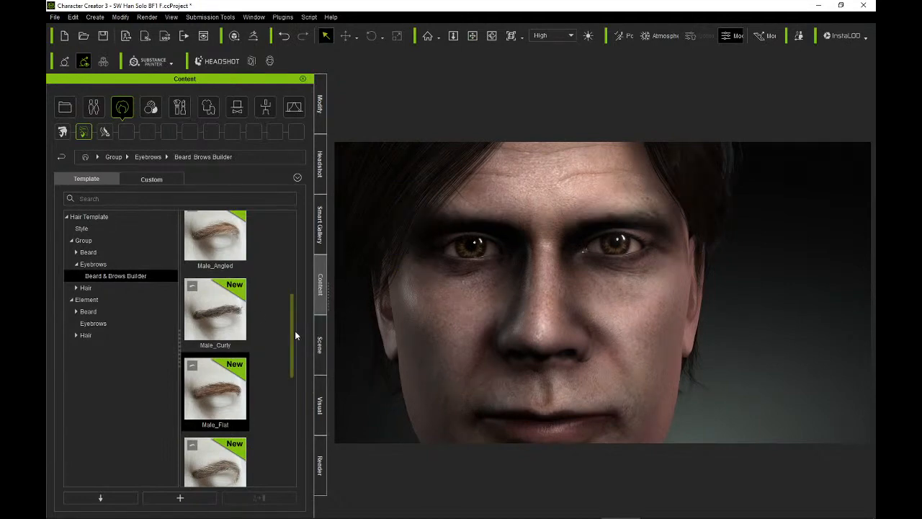
Examine the character's face without added eyebrows from near and far.
scroll(295, 330, down, 1)
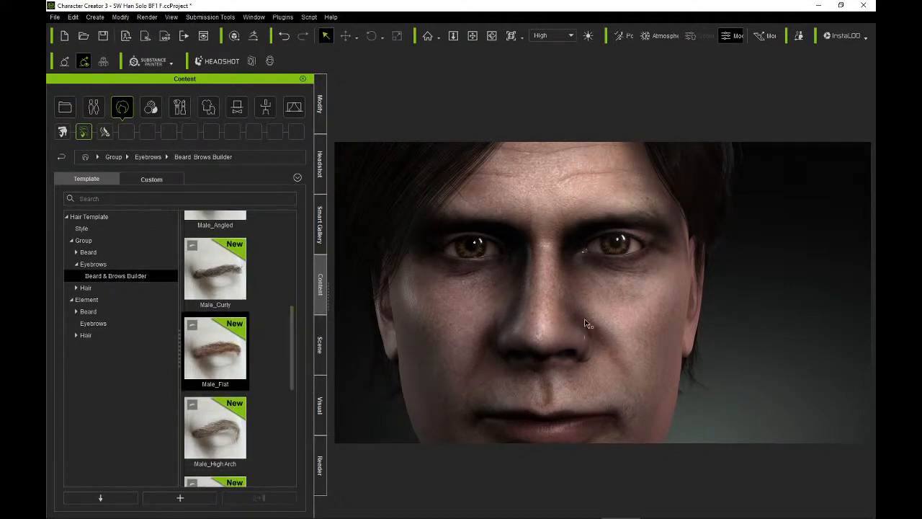
scroll(579, 279, down, 3)
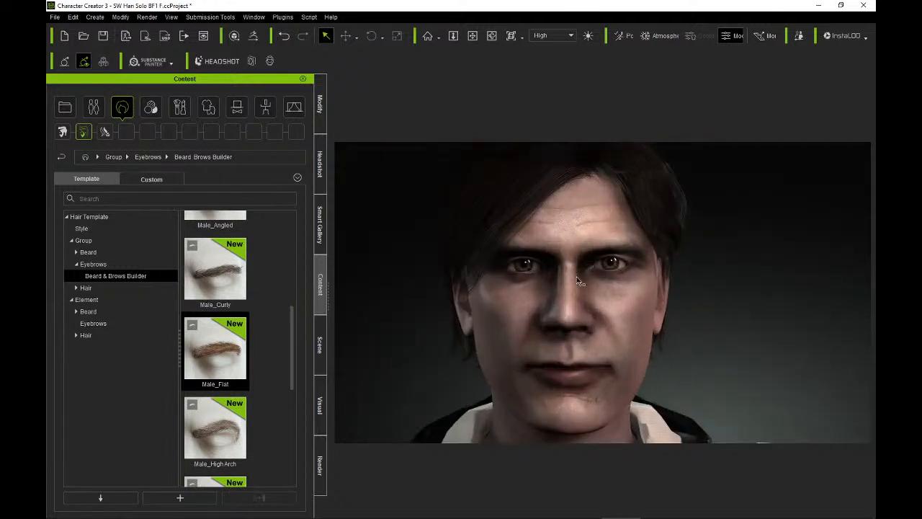
click(472, 36)
drag(533, 282, 512, 251)
right_drag(513, 251, 519, 262)
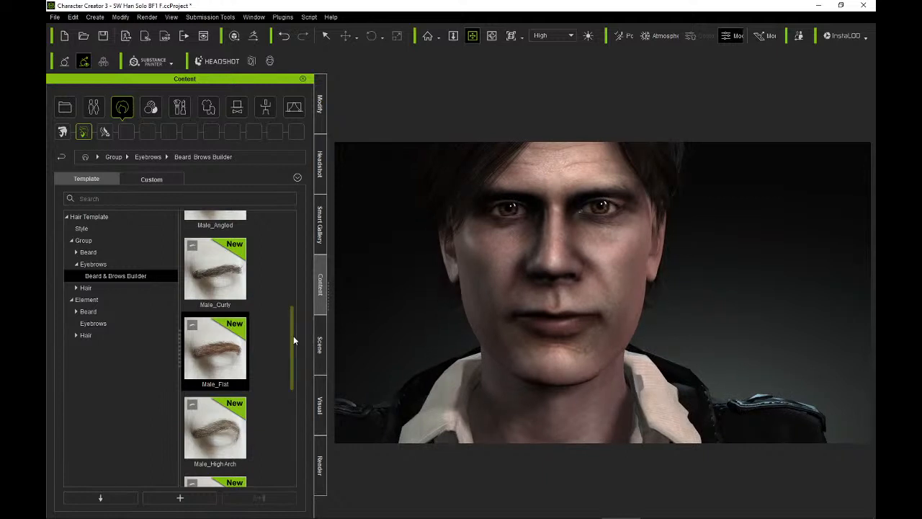
scroll(592, 294, up, 2)
right_drag(591, 295, 610, 282)
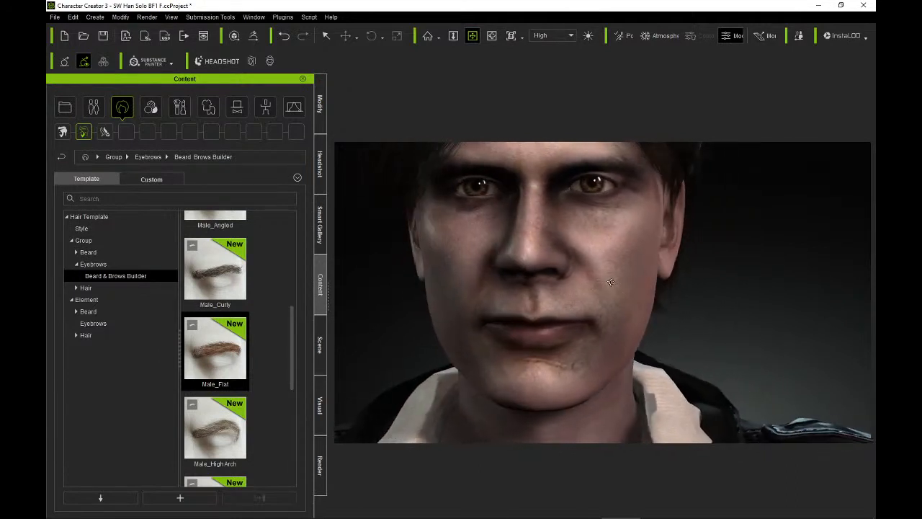
middle_drag(581, 252, 598, 276)
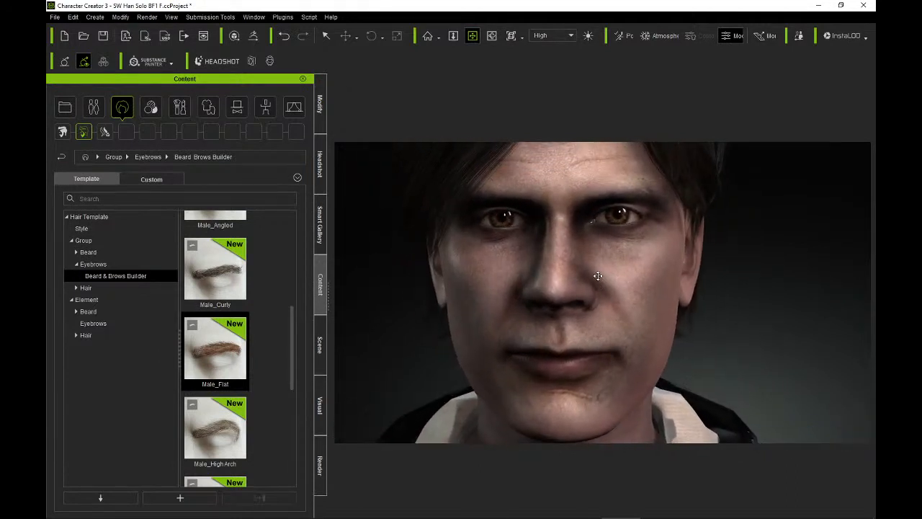
right_drag(598, 276, 593, 263)
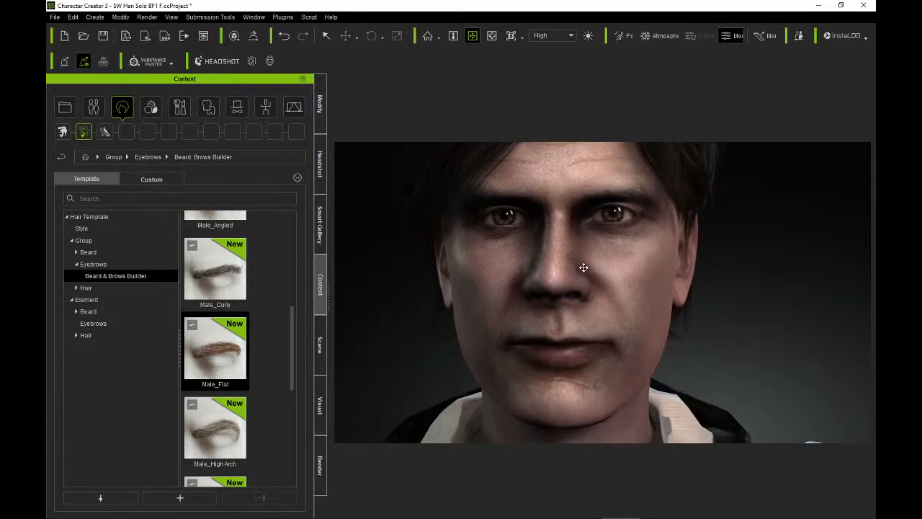
scroll(585, 267, up, 2)
scroll(539, 308, up, 2)
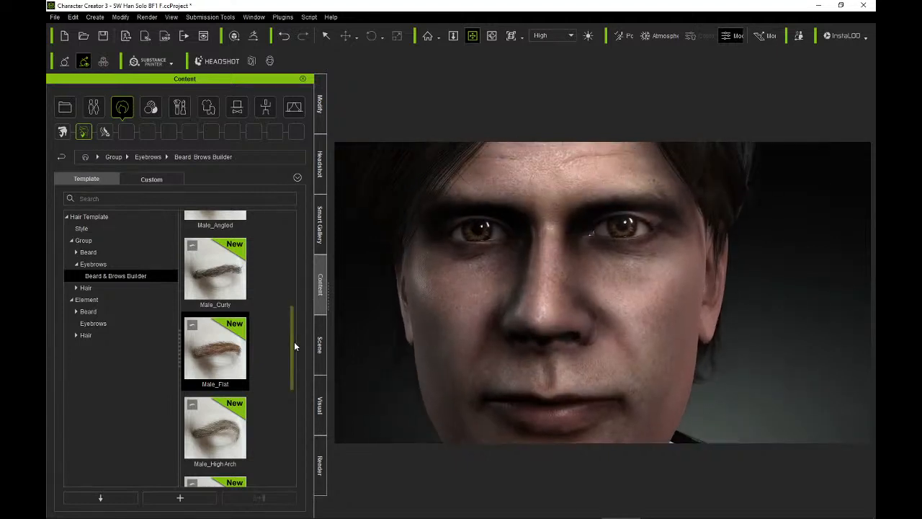
Apply the Male_Angled eyebrows to the character and inspect their fit from the front and side.
drag(294, 341, 291, 298)
double_click(221, 303)
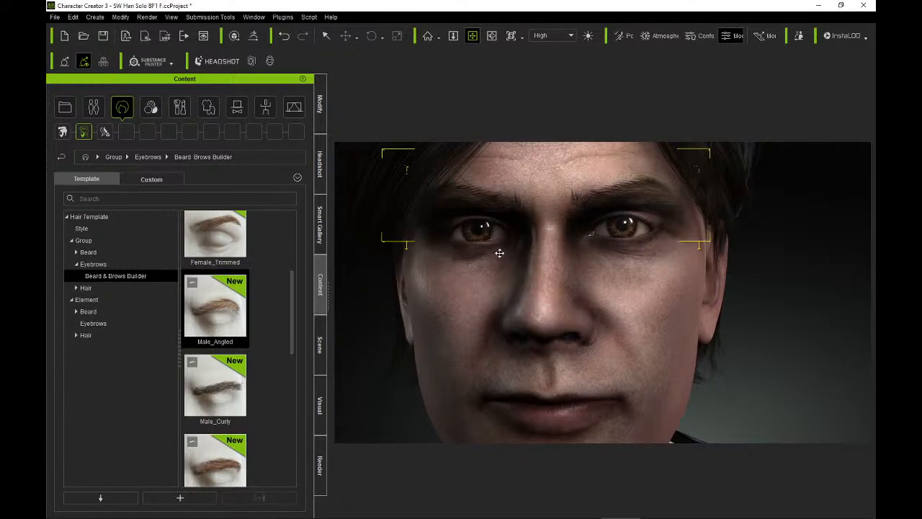
click(492, 36)
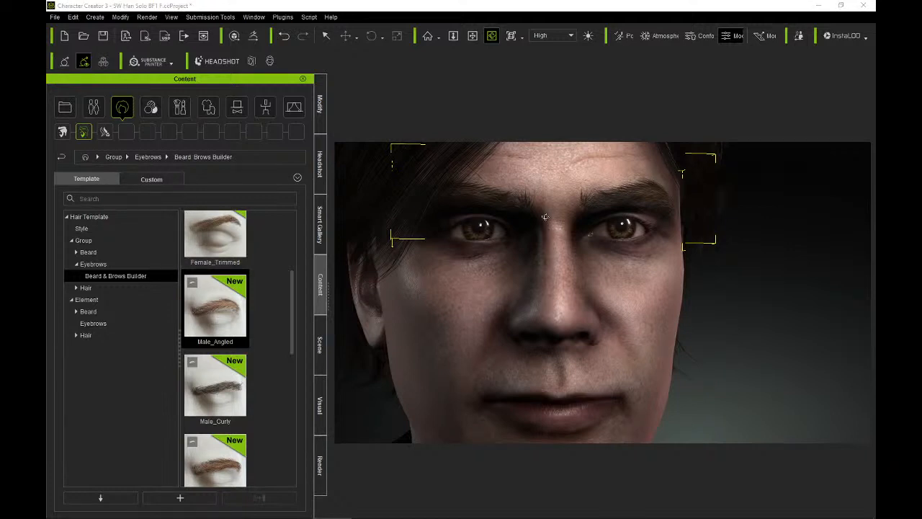
drag(645, 225, 448, 229)
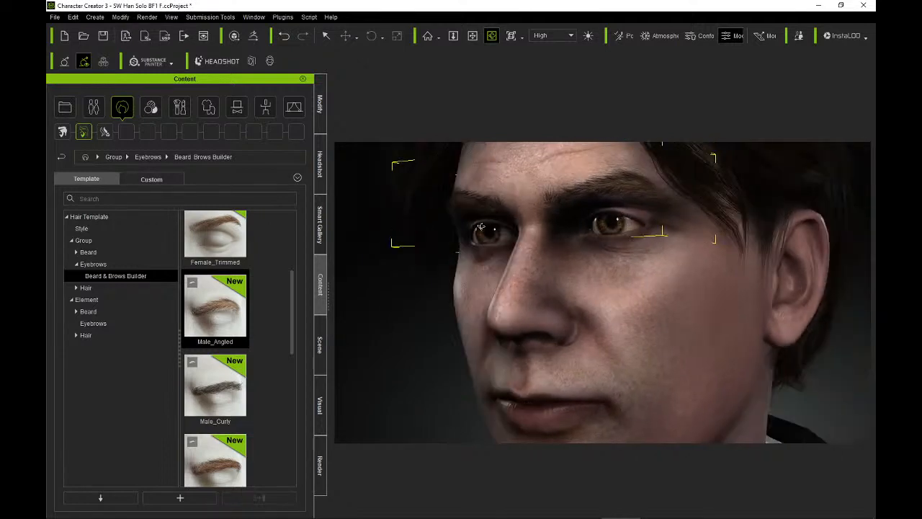
Edit the mesh of the Male_Angled eyebrows, moving all vertices slightly down and adjusting their depth against the brow.
click(323, 127)
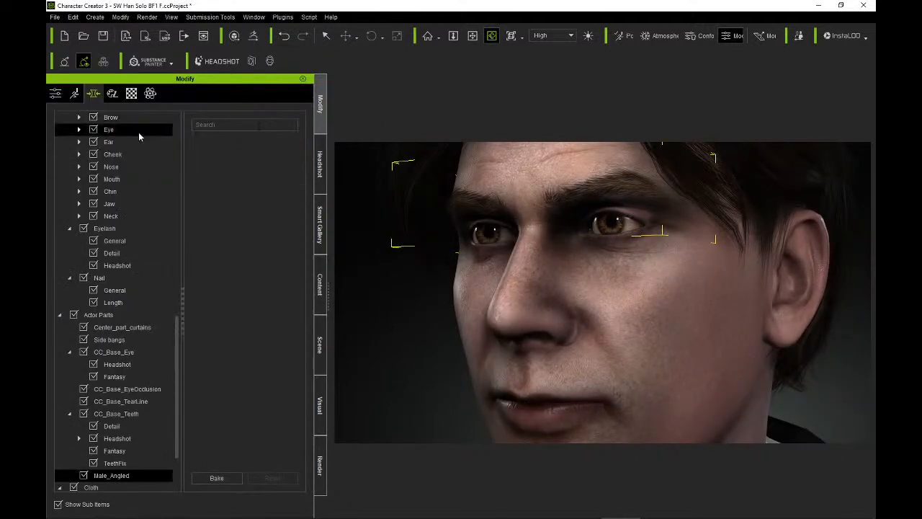
click(56, 95)
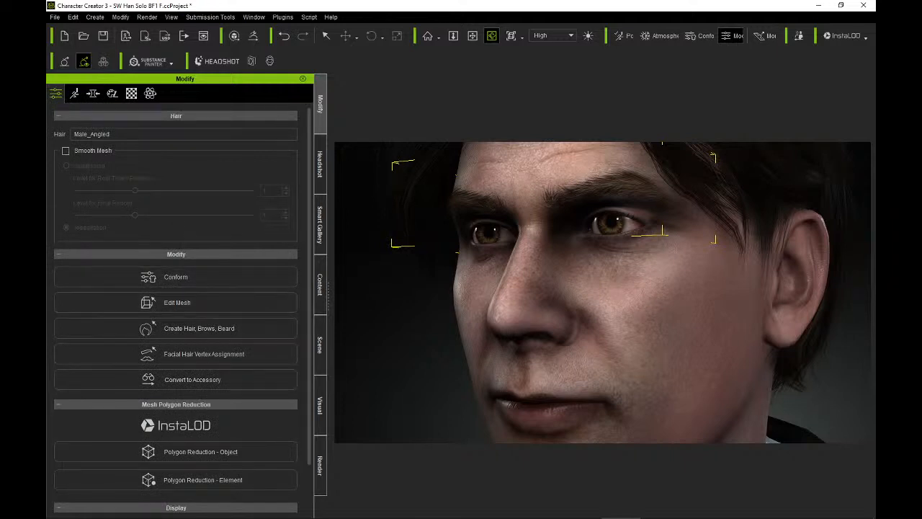
click(333, 518)
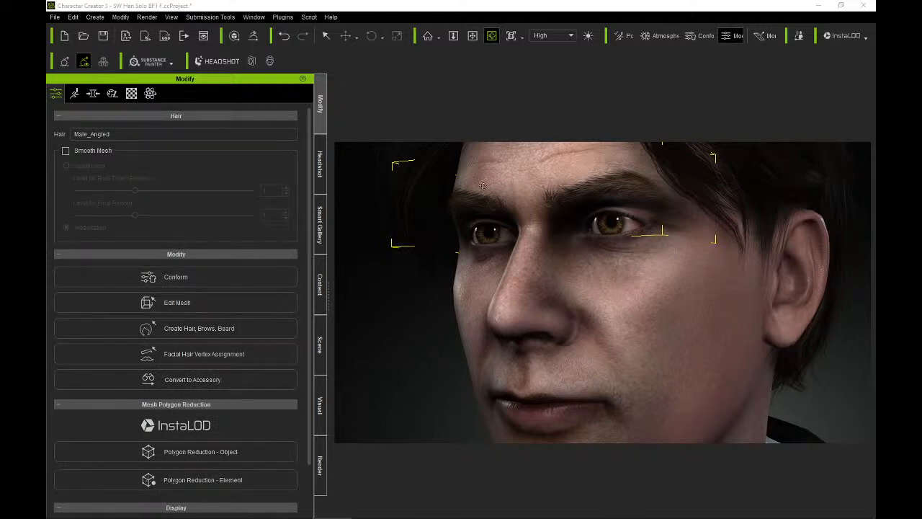
drag(561, 232, 655, 232)
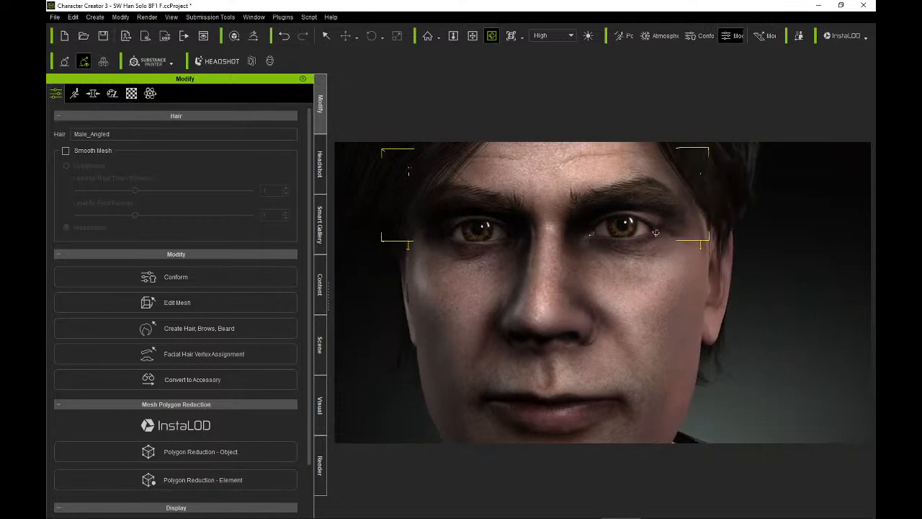
click(211, 303)
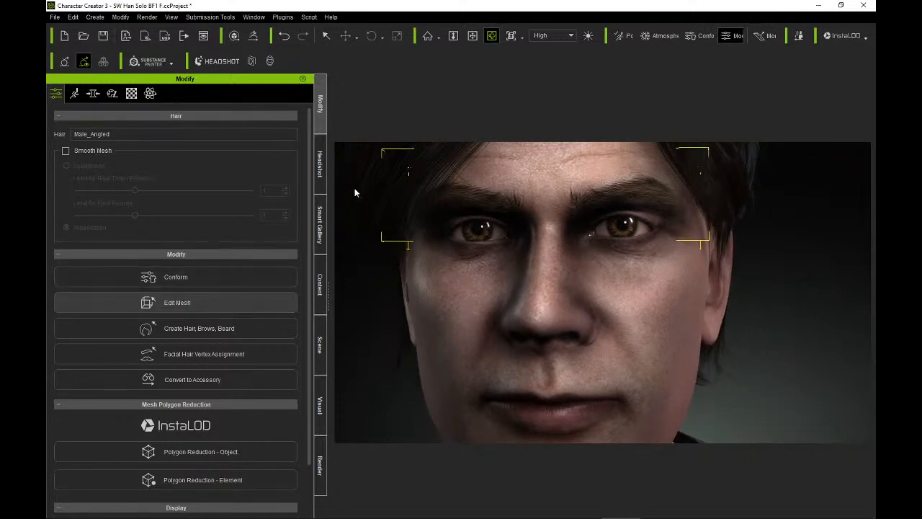
drag(778, 299, 353, 129)
click(345, 36)
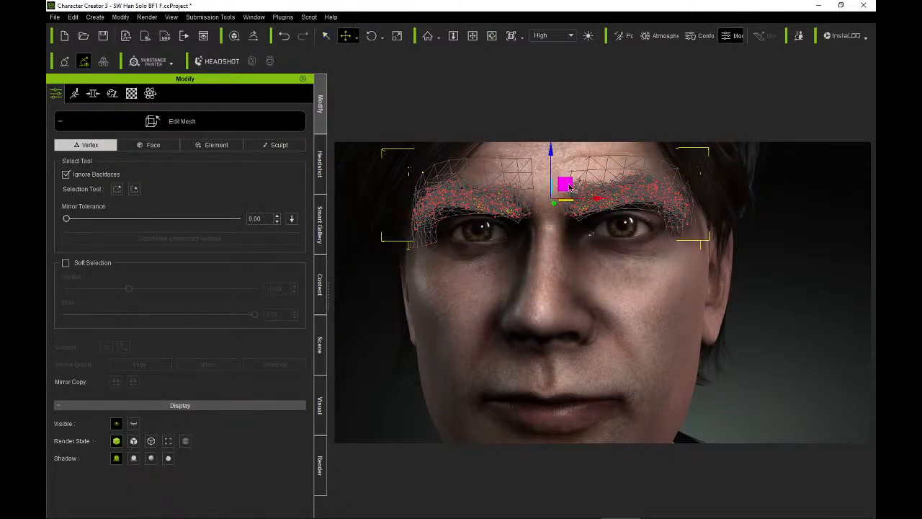
drag(552, 152, 554, 154)
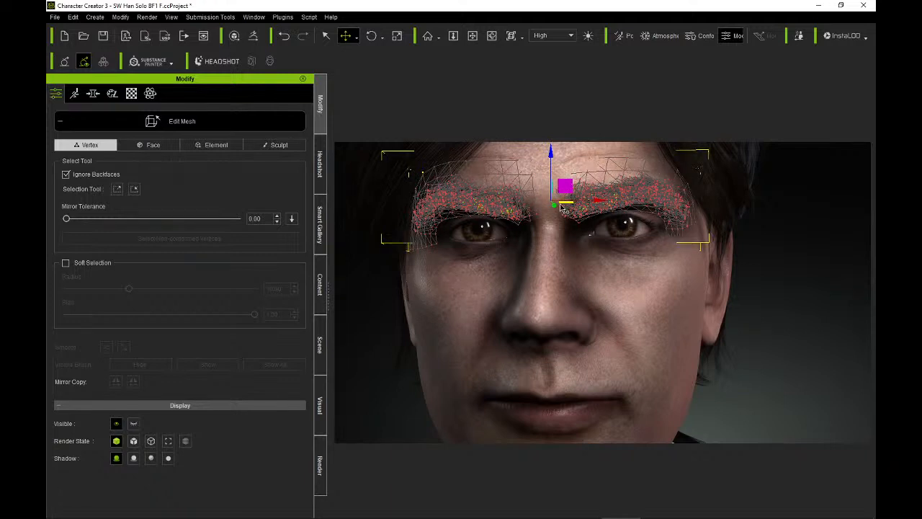
drag(554, 206, 555, 207)
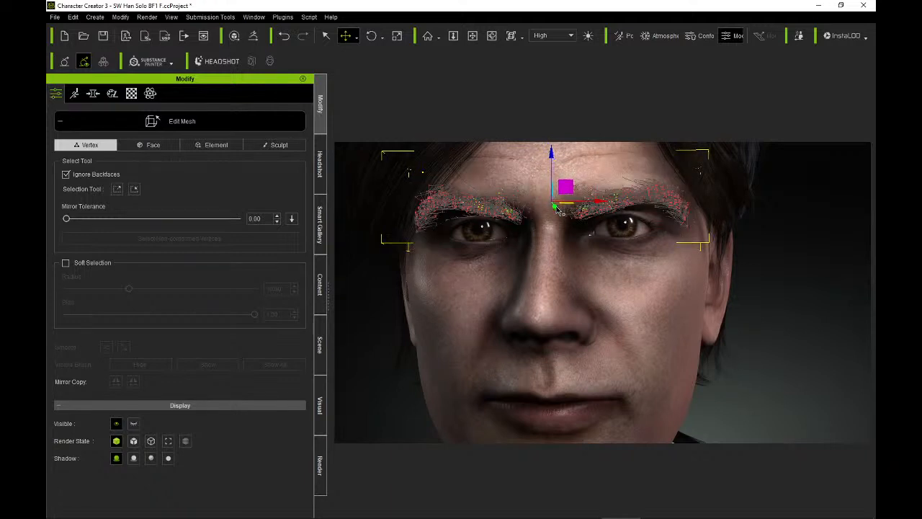
click(233, 127)
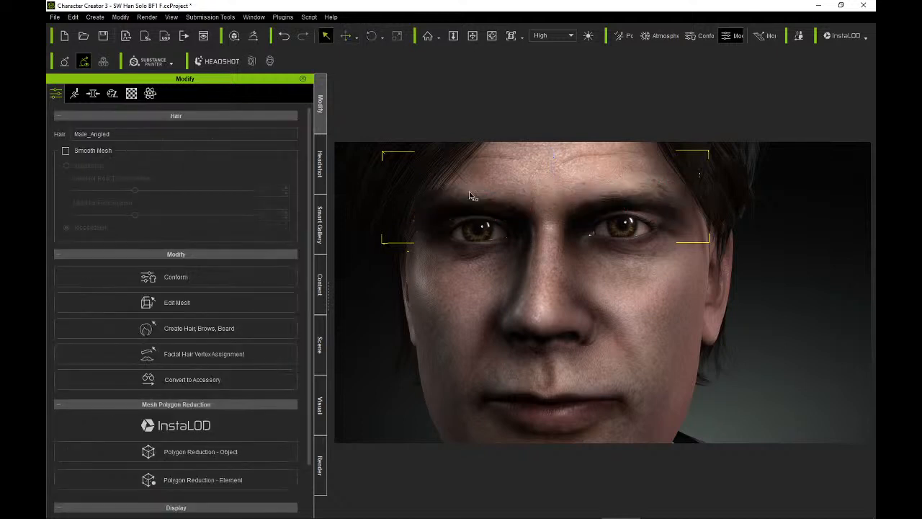
Select all vertices of the eyebrow mesh from the side view and nudge them slightly along the depth axis.
click(492, 36)
drag(531, 231, 274, 267)
click(474, 39)
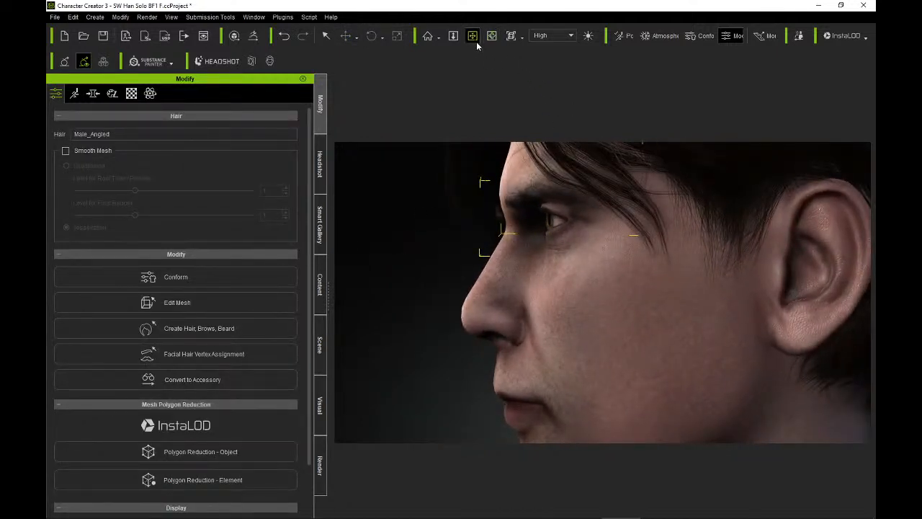
drag(540, 253, 561, 335)
scroll(561, 309, up, 3)
scroll(544, 306, up, 3)
scroll(539, 295, down, 2)
mouse_move(524, 331)
right_down()
mouse_move(618, 349)
mouse_move(652, 346)
mouse_move(586, 344)
right_up()
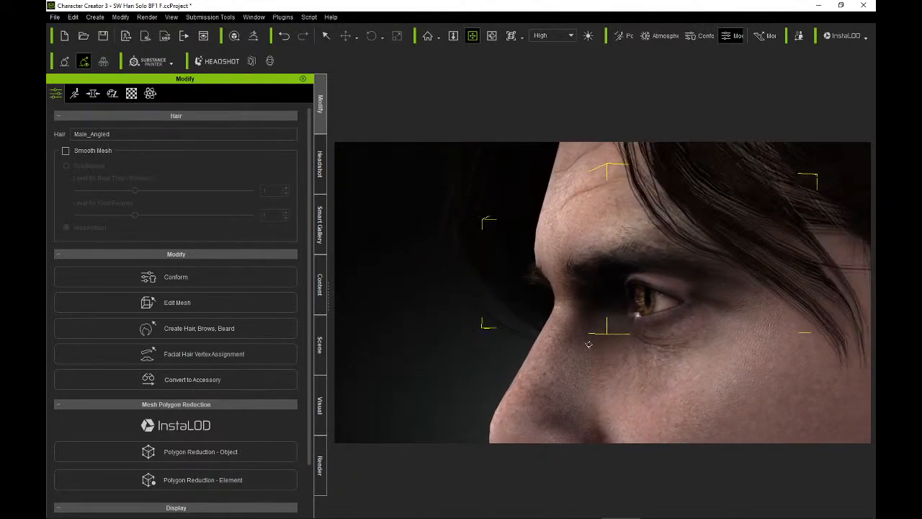
click(296, 310)
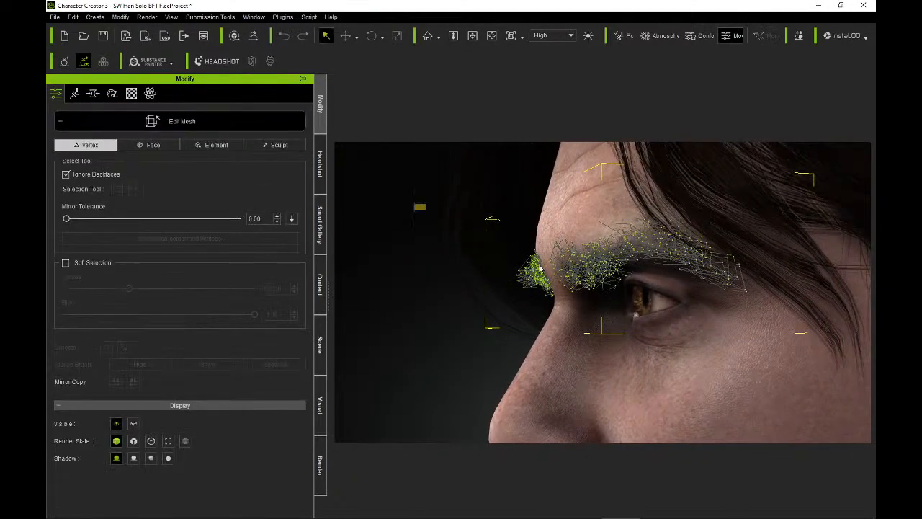
drag(414, 204, 850, 382)
click(346, 36)
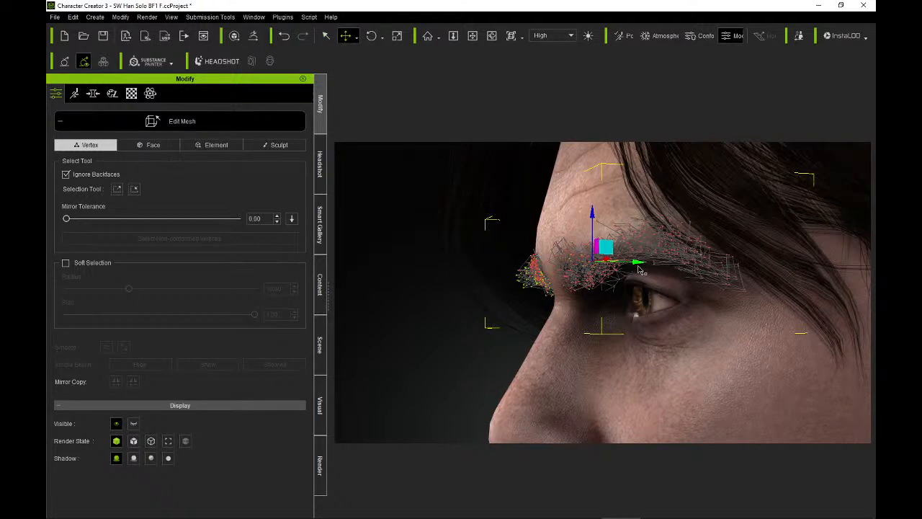
click(183, 122)
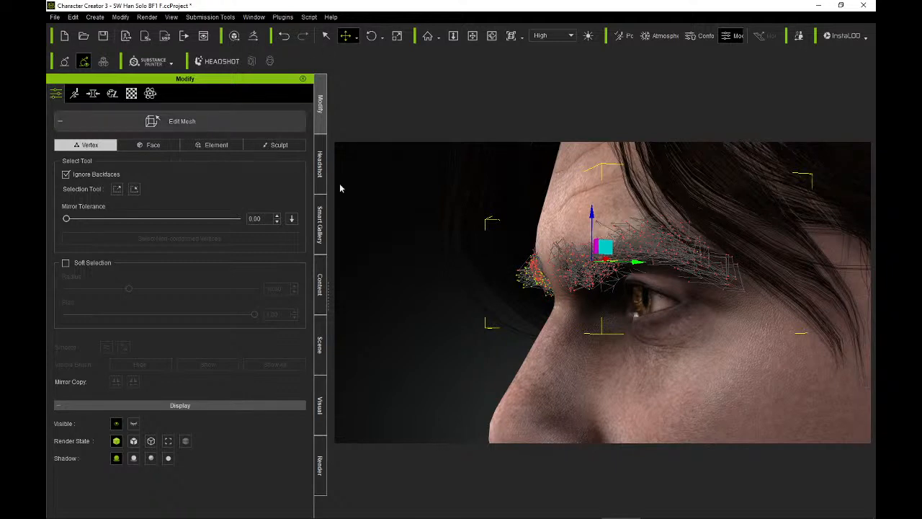
Deselect the eyebrows and examine their fit on the face from several angles, near and far.
click(452, 212)
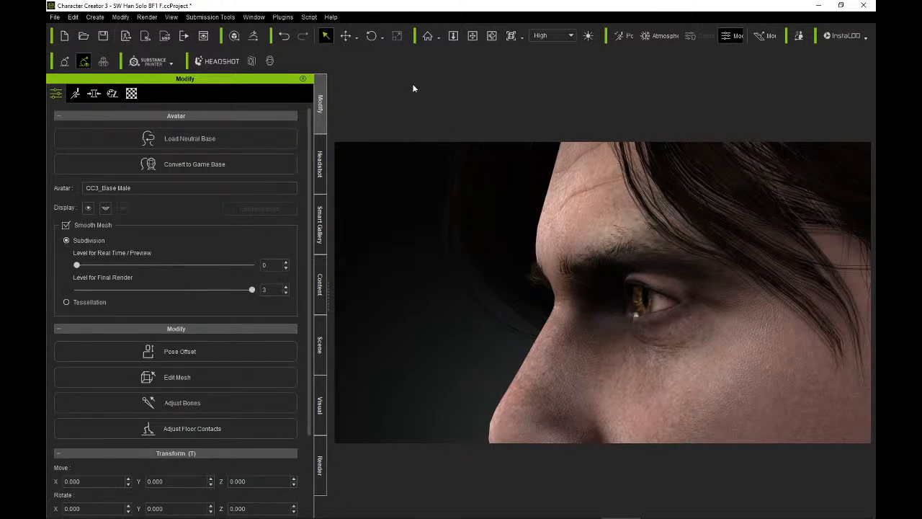
click(491, 35)
drag(519, 206, 692, 220)
scroll(691, 220, down, 3)
scroll(686, 219, down, 5)
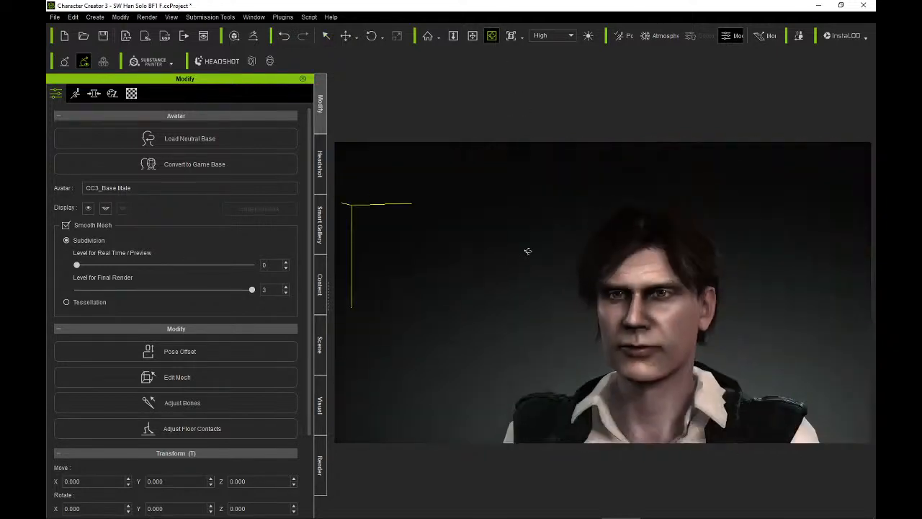
drag(526, 250, 648, 270)
scroll(735, 309, up, 4)
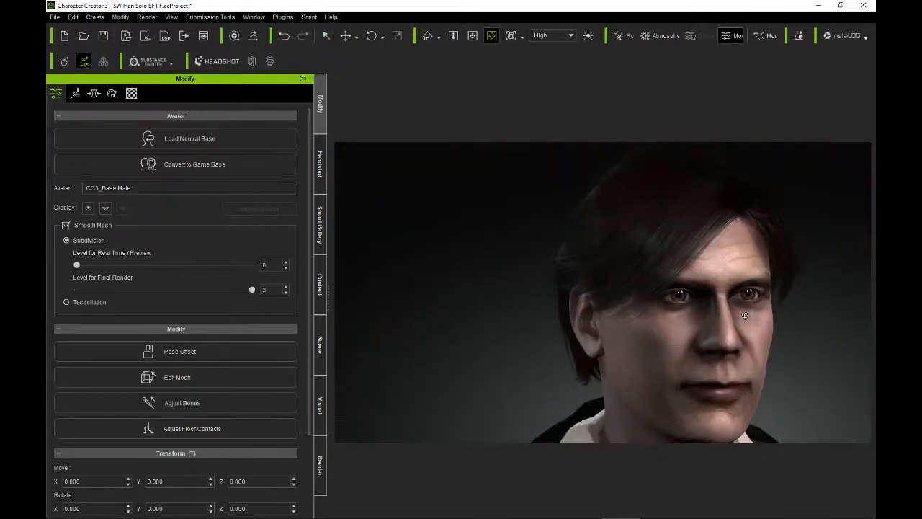
click(472, 35)
drag(591, 218, 436, 268)
drag(563, 278, 548, 264)
scroll(531, 247, up, 5)
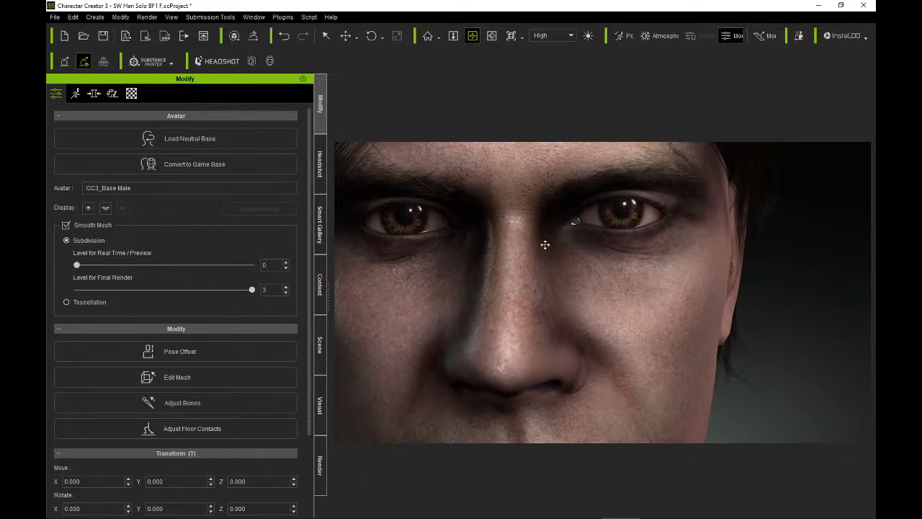
drag(543, 245, 586, 268)
scroll(575, 276, down, 5)
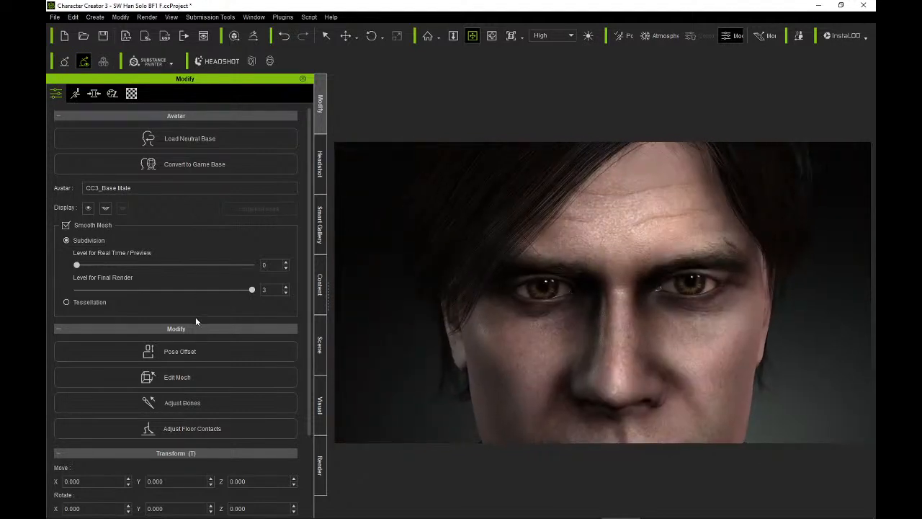
Select the Male_Angled eyebrows among the scene objects and nudge all their mesh vertices slightly in depth from the front view.
click(210, 376)
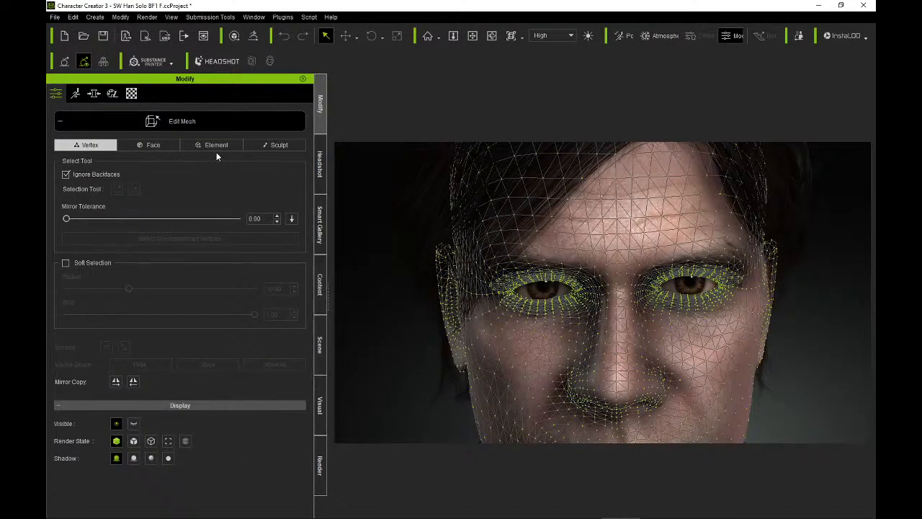
click(208, 122)
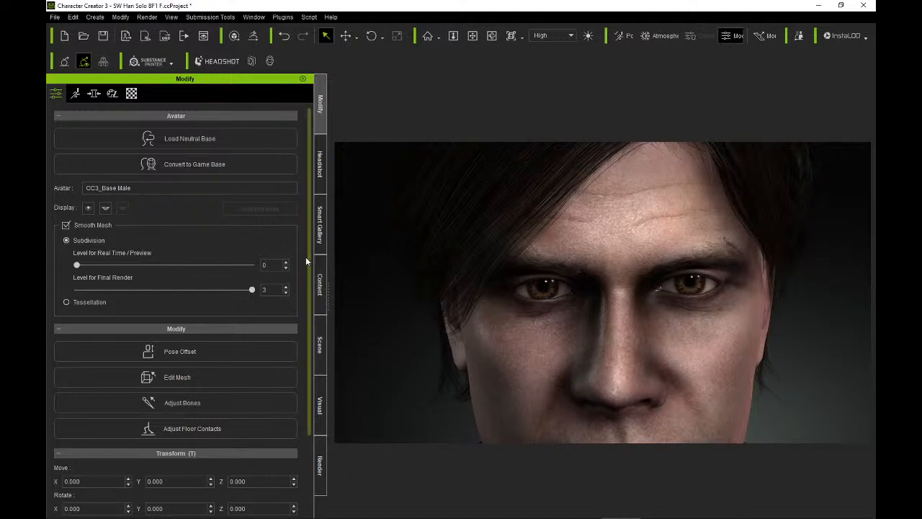
click(321, 287)
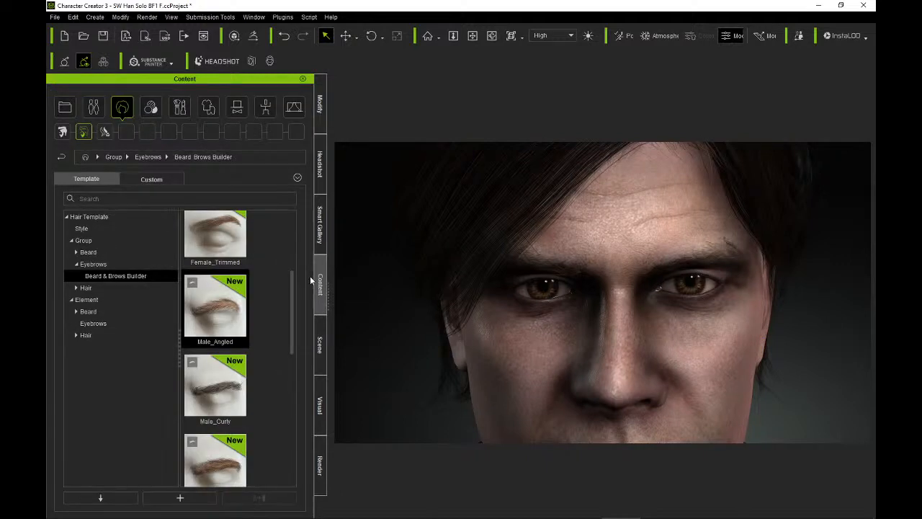
click(321, 344)
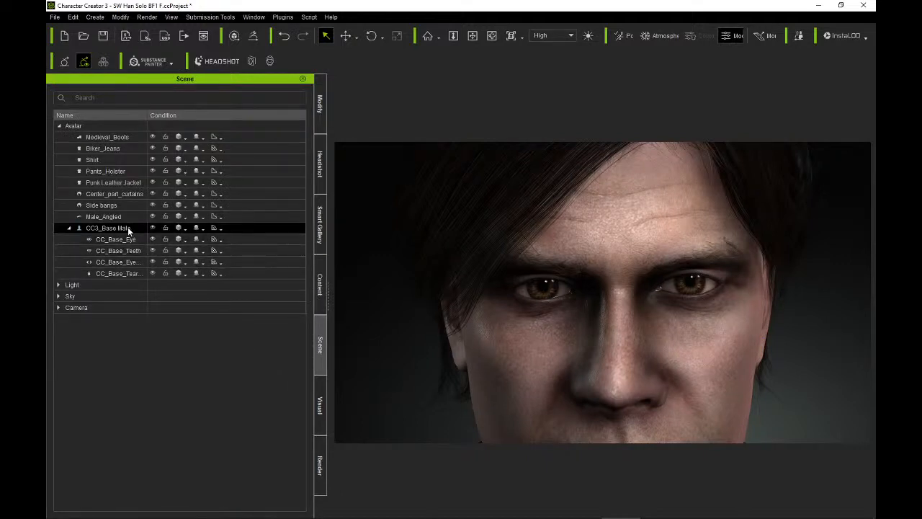
click(123, 217)
click(318, 124)
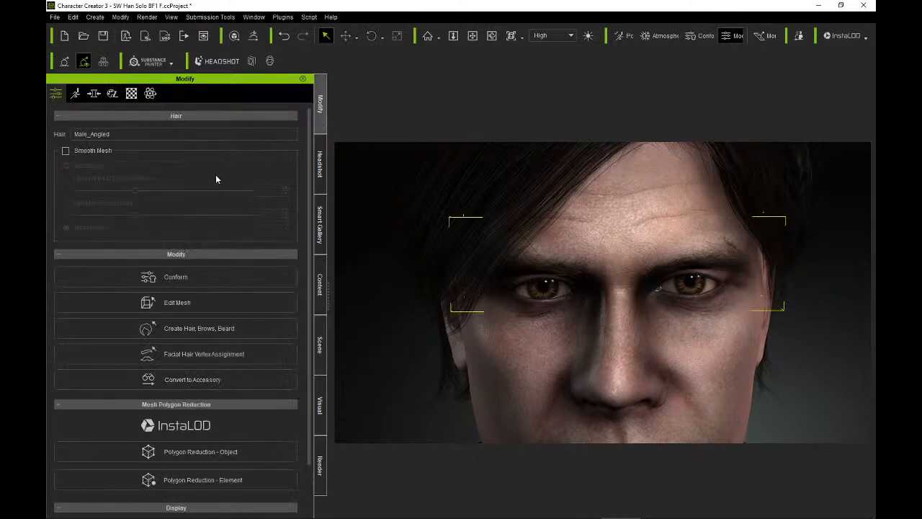
click(215, 301)
drag(389, 196, 853, 352)
key(w)
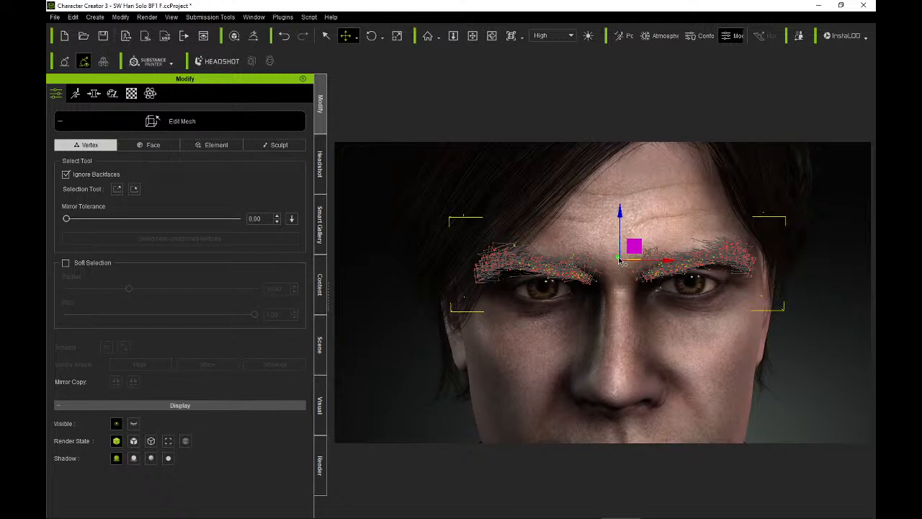
drag(619, 257, 614, 260)
click(207, 122)
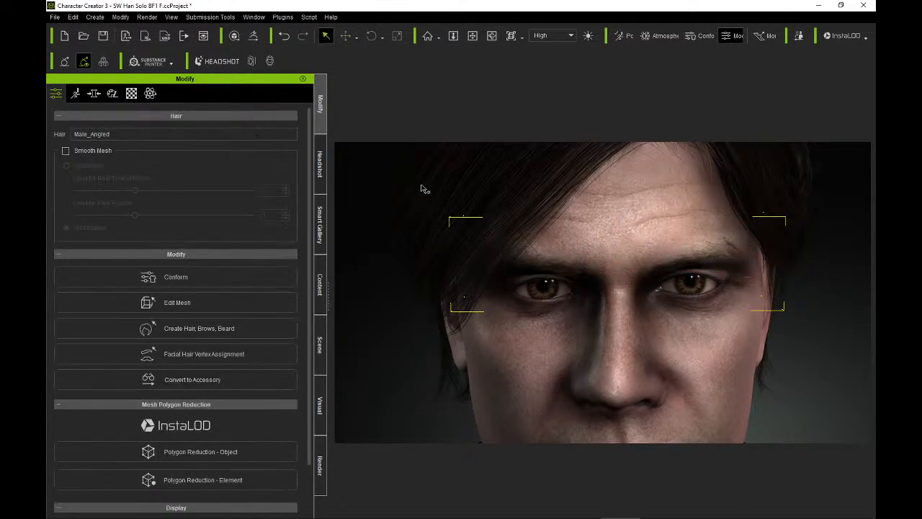
Inspect the adjusted eyebrows around the eyes up close and from both sides of the face.
click(472, 35)
drag(519, 196, 482, 173)
right_drag(482, 173, 649, 216)
scroll(674, 228, up, 5)
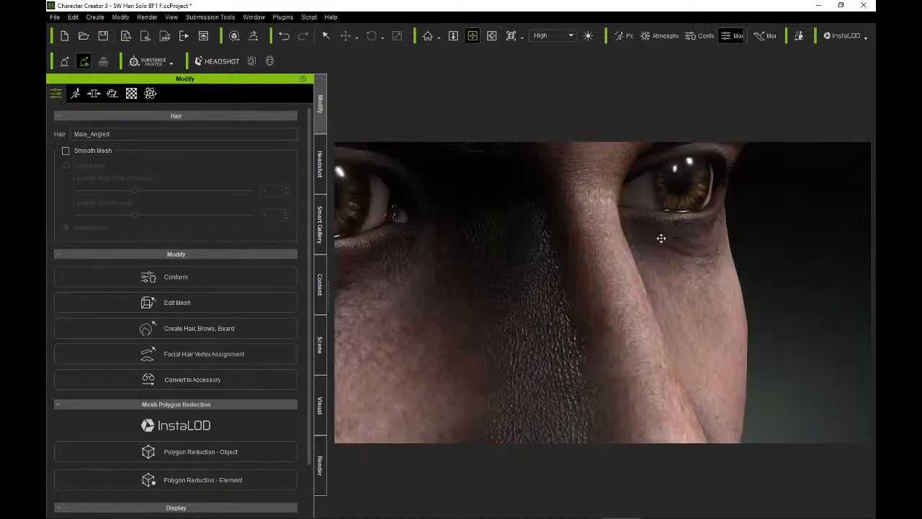
drag(661, 239, 679, 355)
right_drag(643, 335, 561, 304)
scroll(637, 288, down, 3)
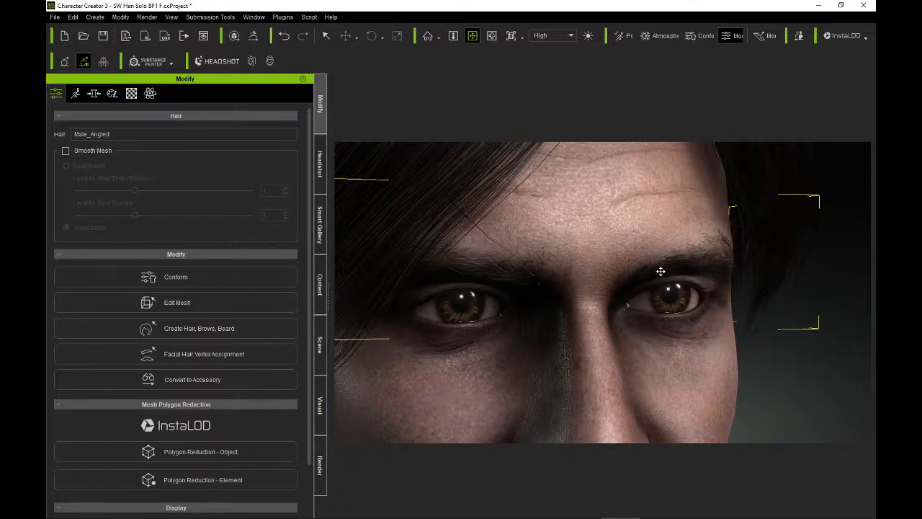
scroll(531, 274, down, 2)
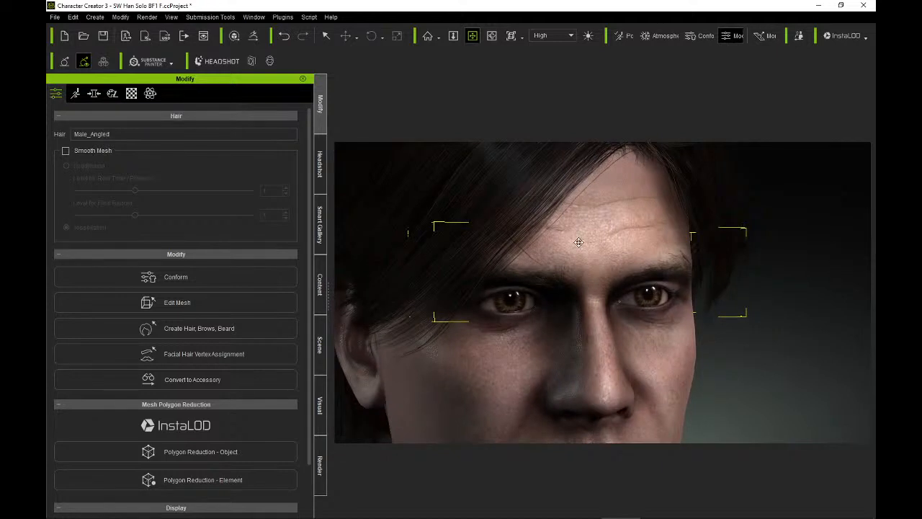
right_drag(578, 242, 391, 170)
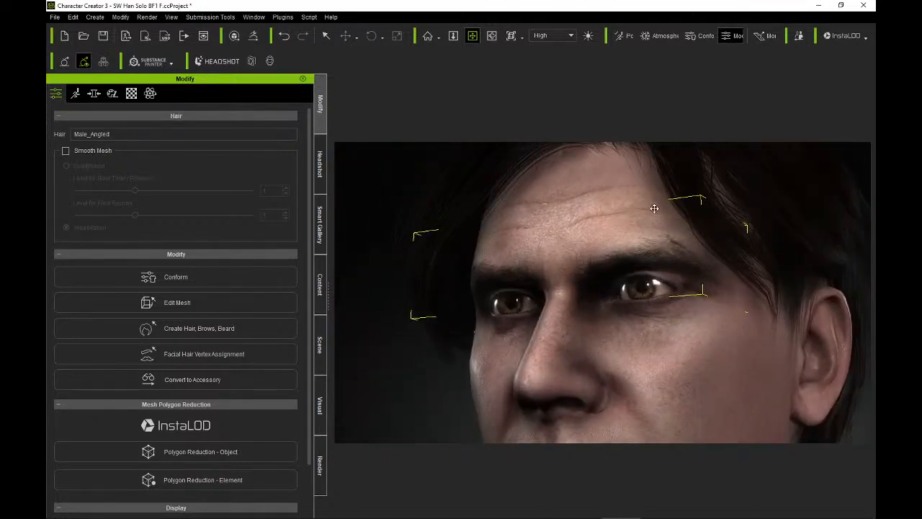
In side view, select all eyebrow mesh vertices with backfaces included and nudge them very slightly forward and up.
right_drag(652, 207, 432, 325)
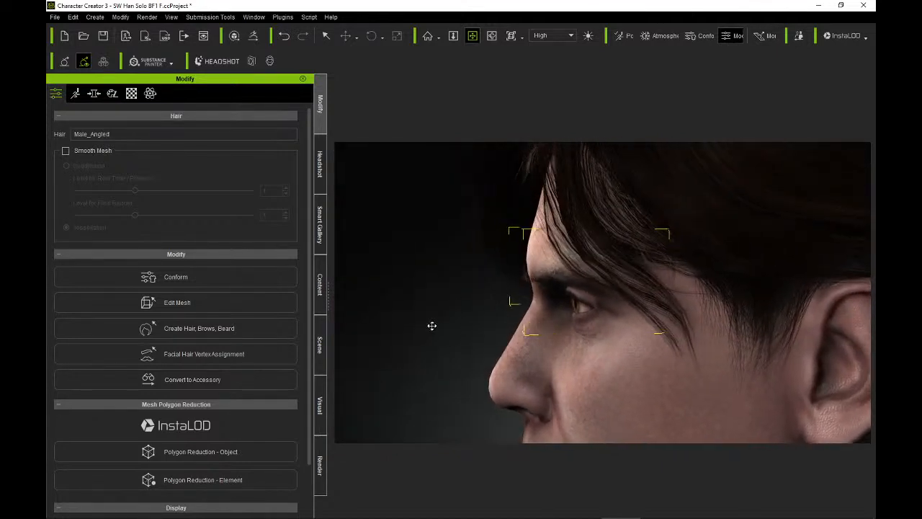
scroll(472, 201, down, 1)
scroll(470, 205, up, 2)
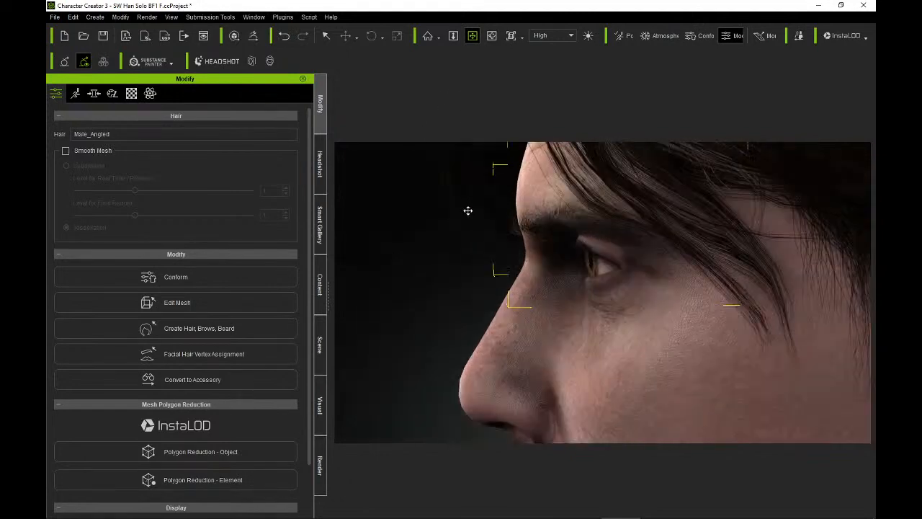
scroll(432, 209, up, 3)
right_drag(402, 181, 432, 220)
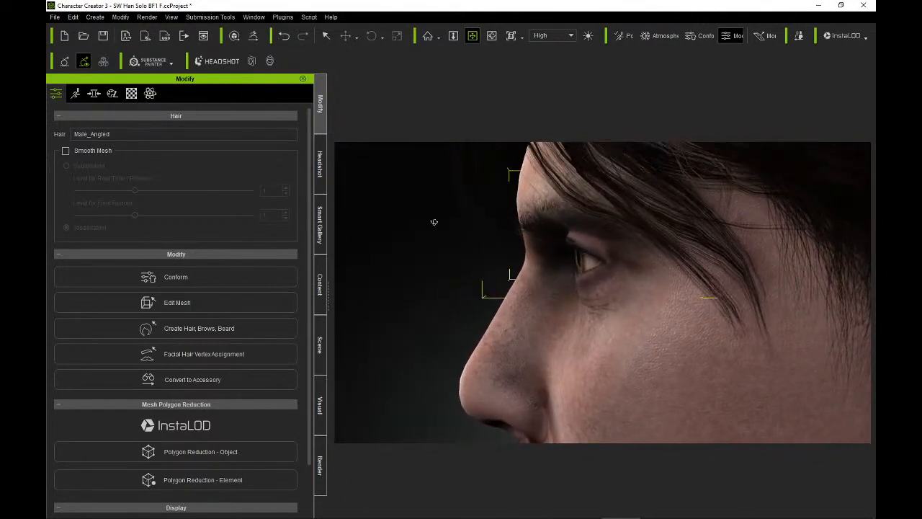
click(214, 301)
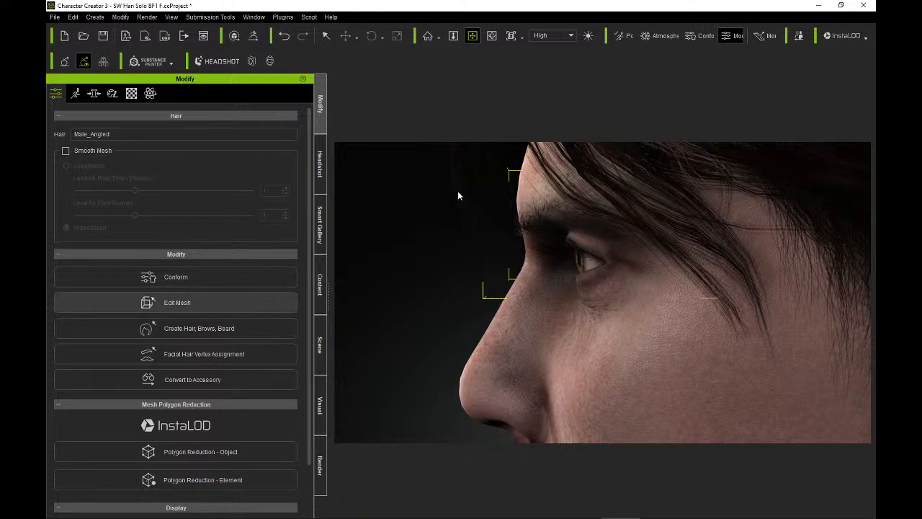
drag(424, 160, 812, 353)
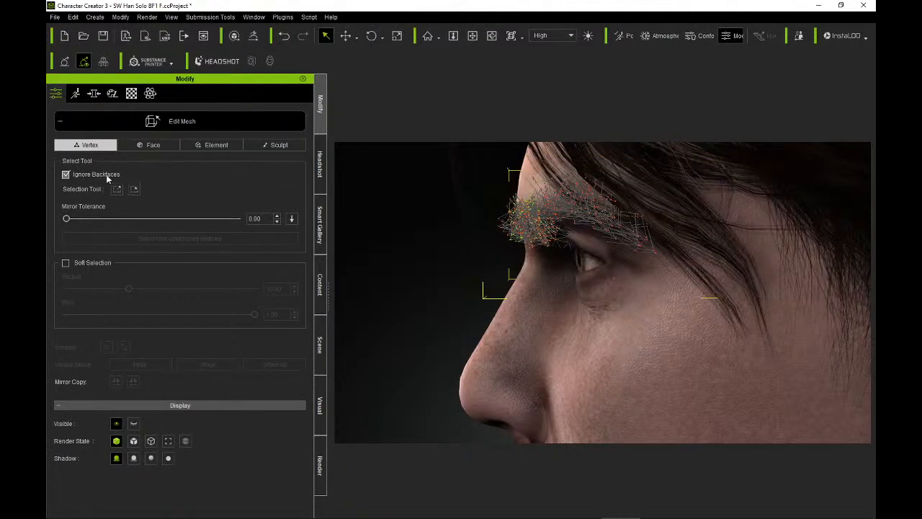
click(65, 175)
drag(389, 151, 817, 386)
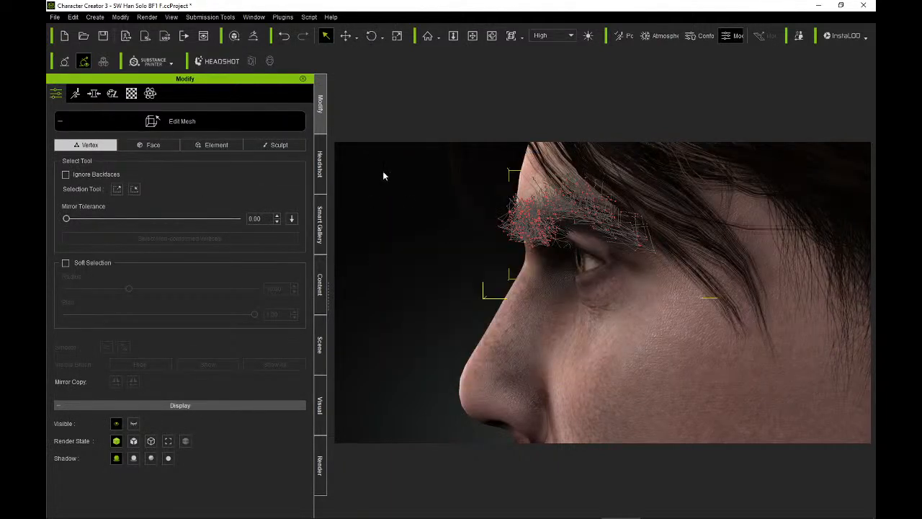
click(346, 35)
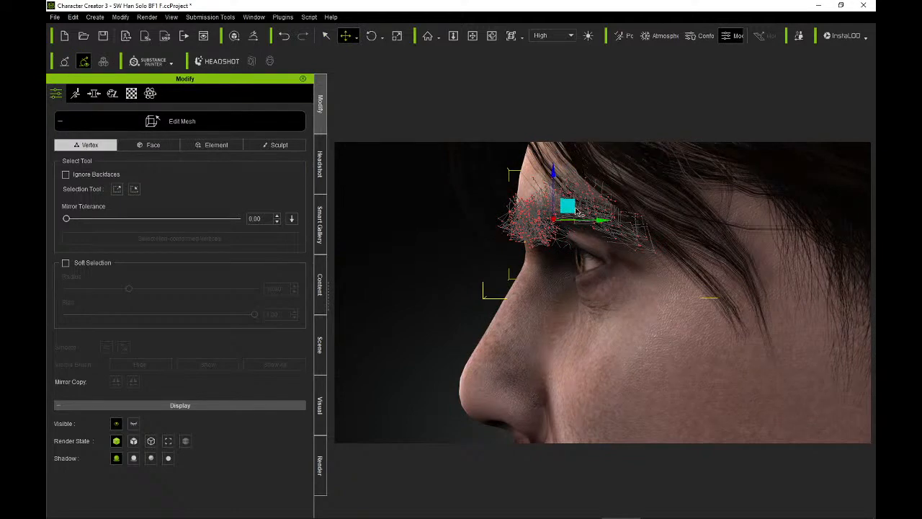
drag(575, 209, 574, 207)
click(211, 121)
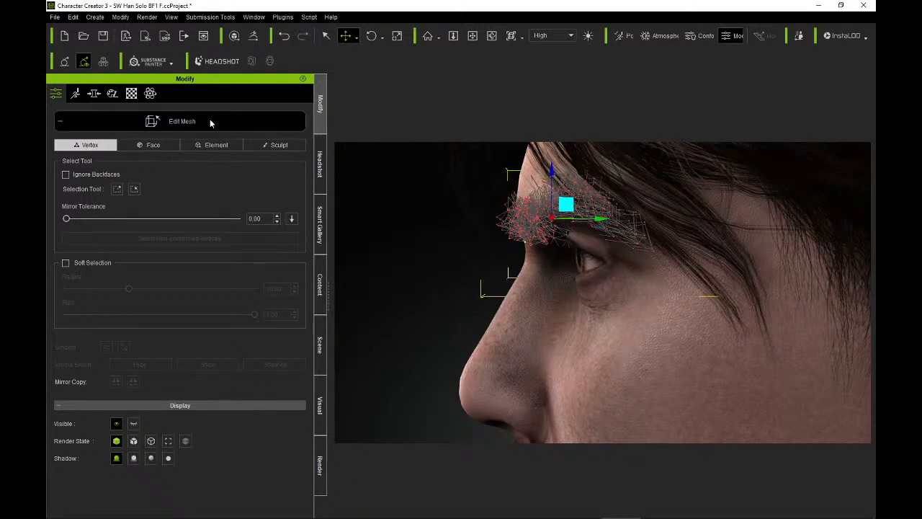
Examine the fit of the adjusted eyebrows on the face from the front, three-quarter angles and close range.
click(491, 36)
drag(471, 214, 754, 232)
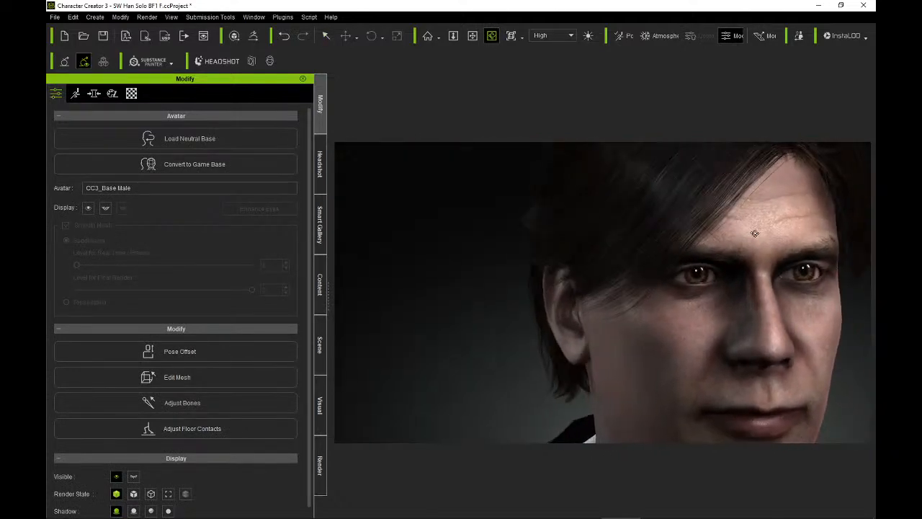
click(472, 36)
drag(638, 313, 521, 282)
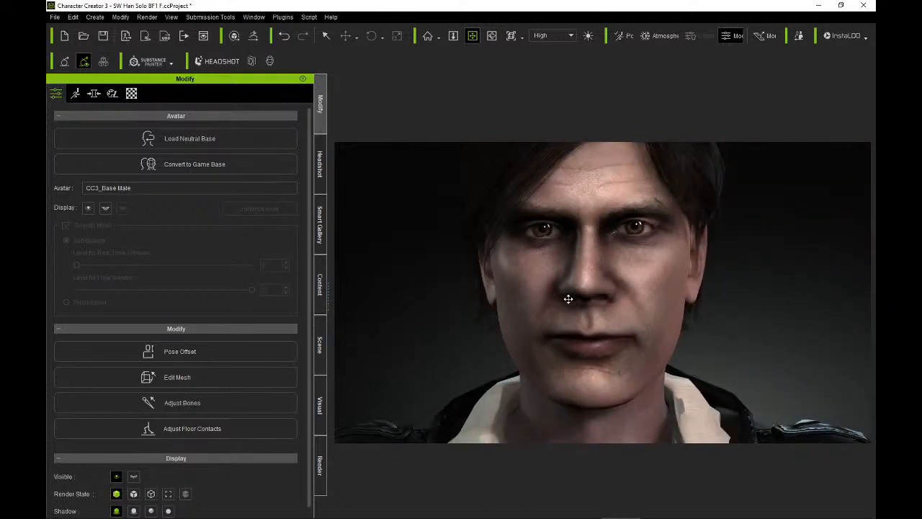
drag(595, 232, 568, 257)
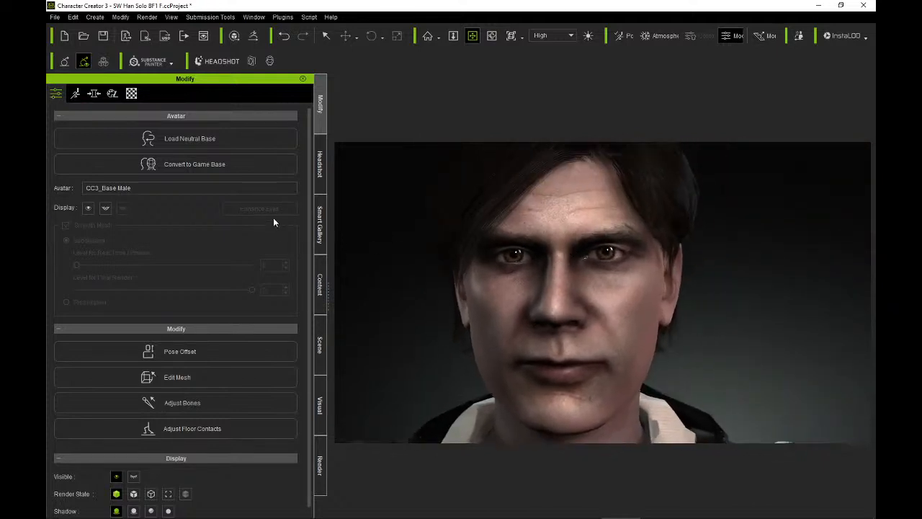
scroll(397, 220, up, 3)
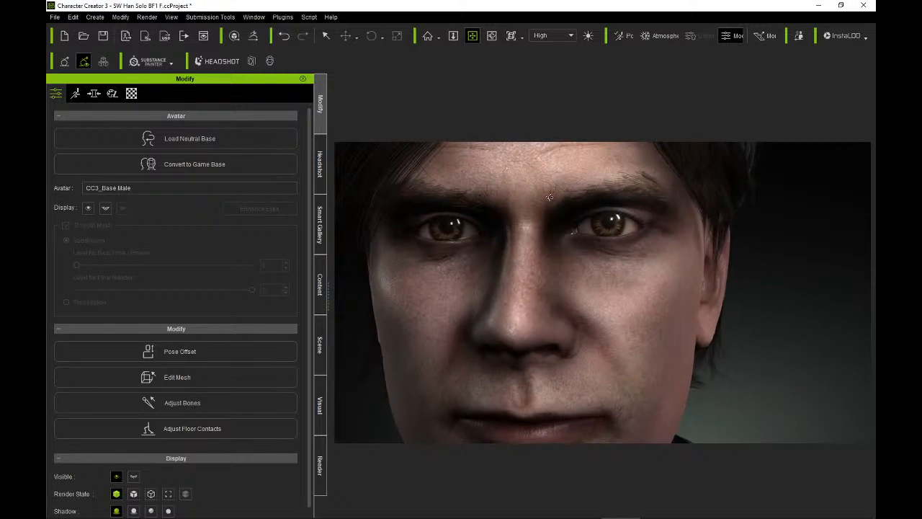
drag(549, 196, 397, 245)
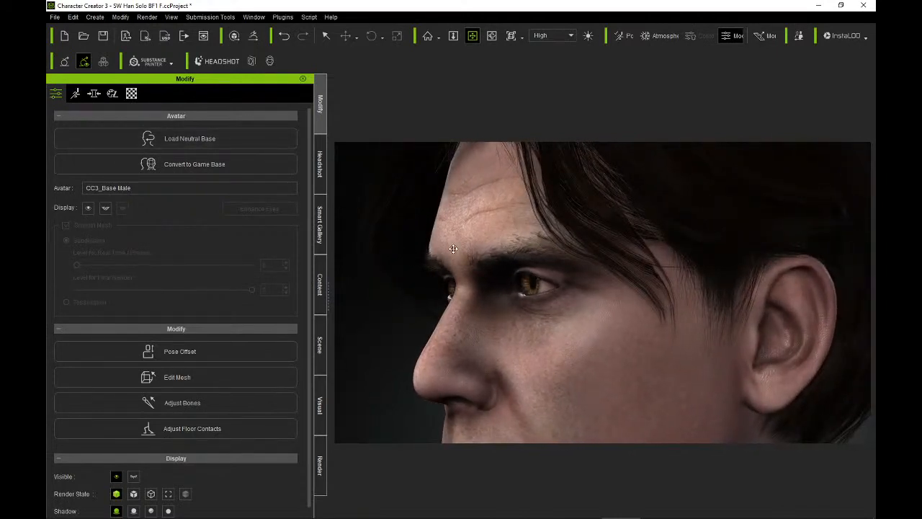
Frame the whole face from the front and save the project.
right_drag(515, 261, 612, 267)
scroll(617, 267, down, 4)
drag(638, 304, 631, 258)
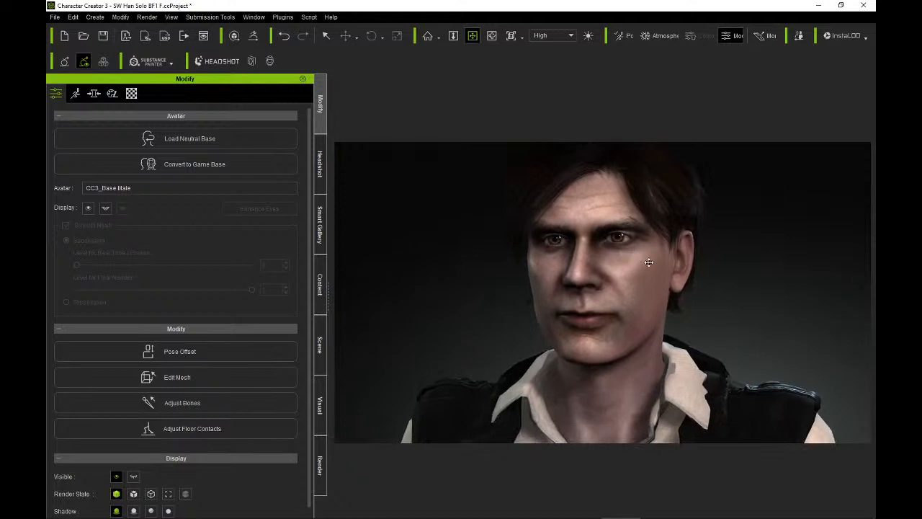
right_drag(649, 262, 678, 292)
scroll(691, 252, up, 3)
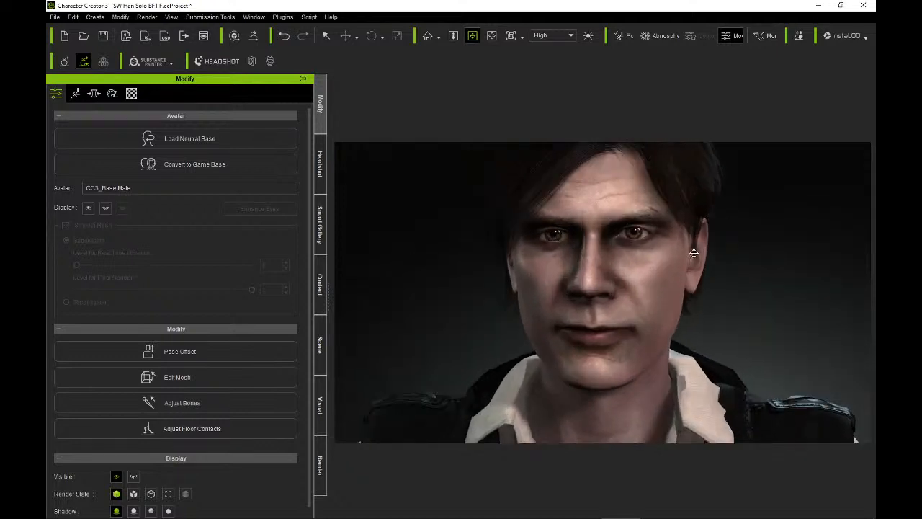
mouse_move(693, 265)
right_down()
mouse_move(725, 255)
mouse_move(705, 253)
right_up()
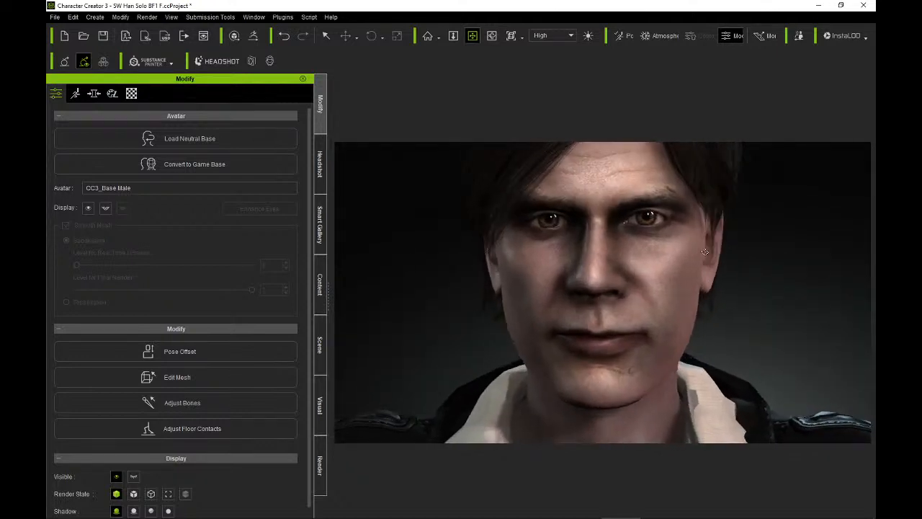
right_drag(708, 291, 711, 280)
middle_drag(711, 280, 695, 274)
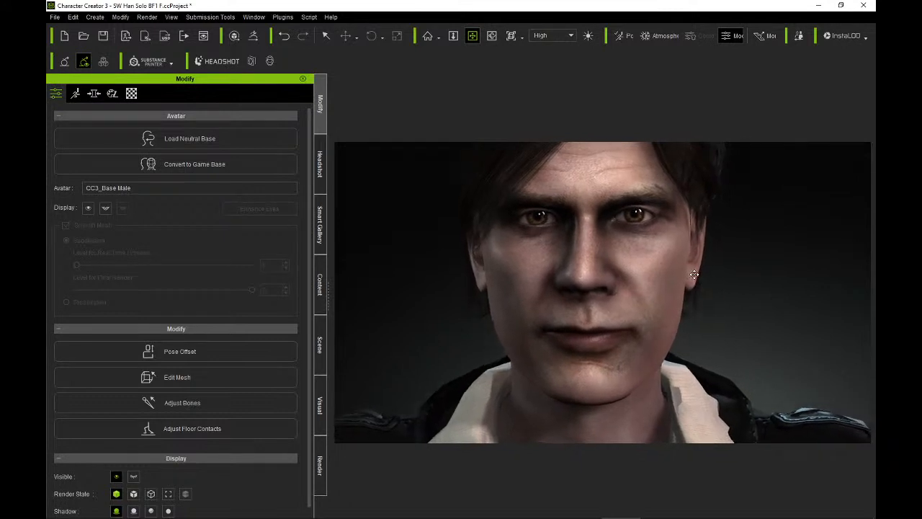
click(52, 19)
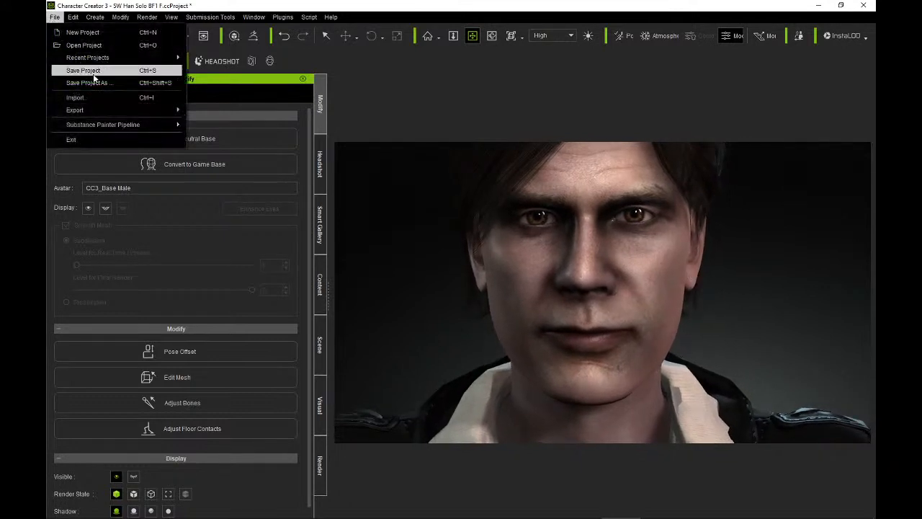
click(93, 71)
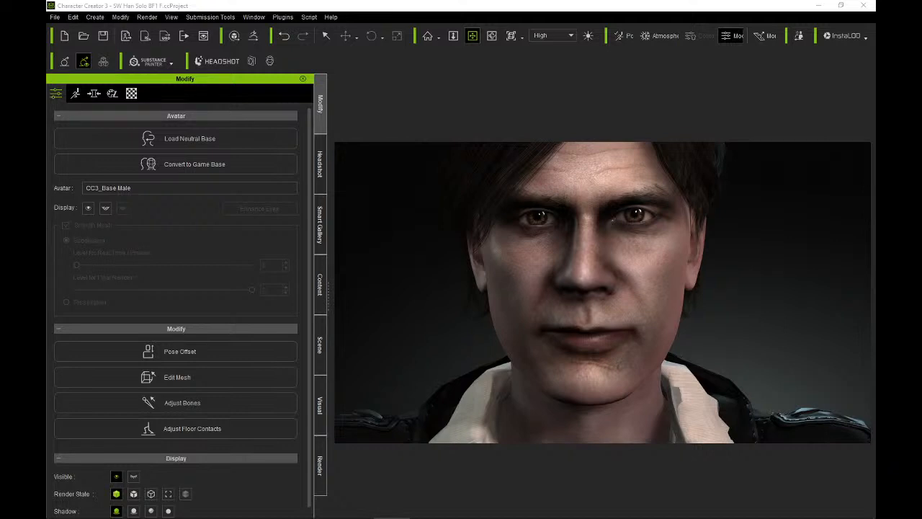
Switch to the browser's 11-ROTJ-Endor.JPG reference photo, narrow its window beside the character's head, and compare the two faces.
drag(46, 72, 214, 67)
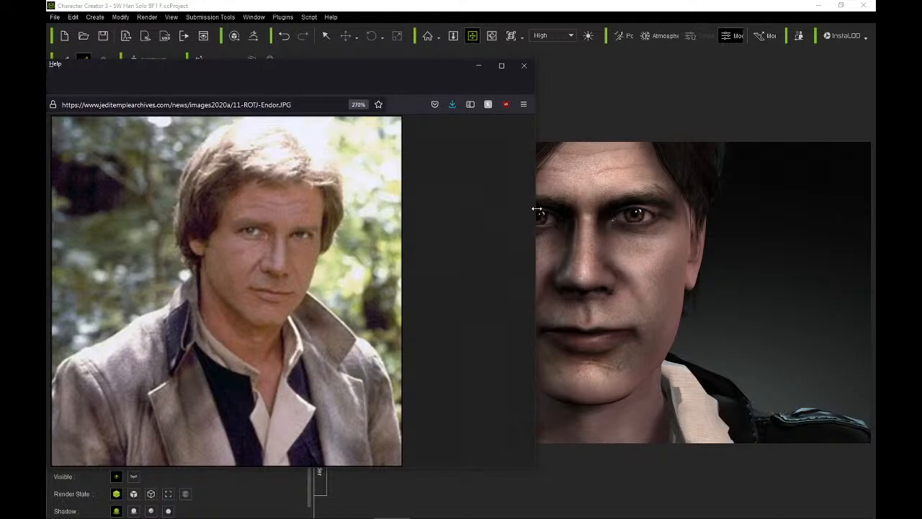
drag(536, 209, 279, 206)
drag(164, 62, 326, 83)
click(585, 196)
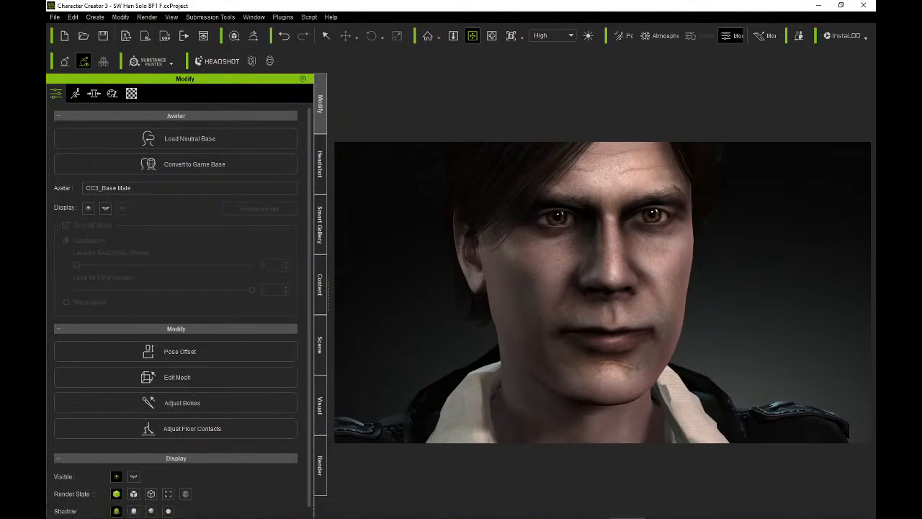
click(392, 511)
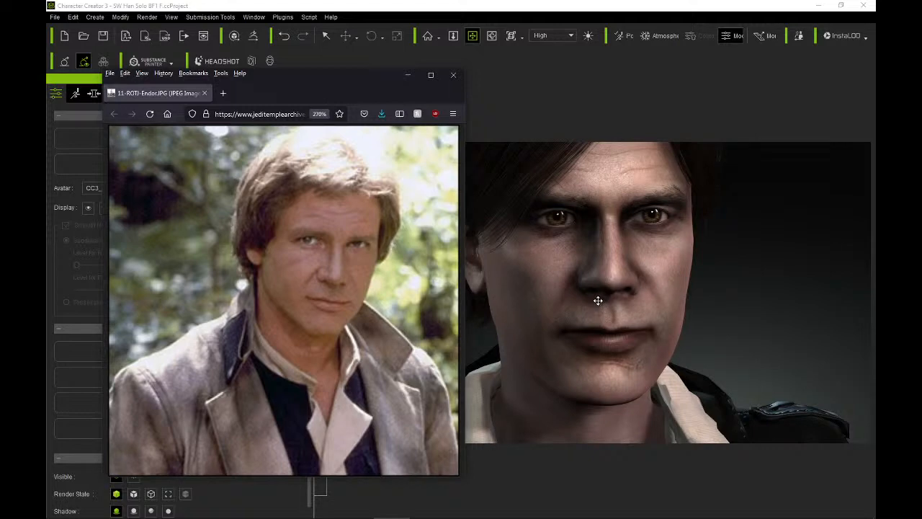
click(598, 300)
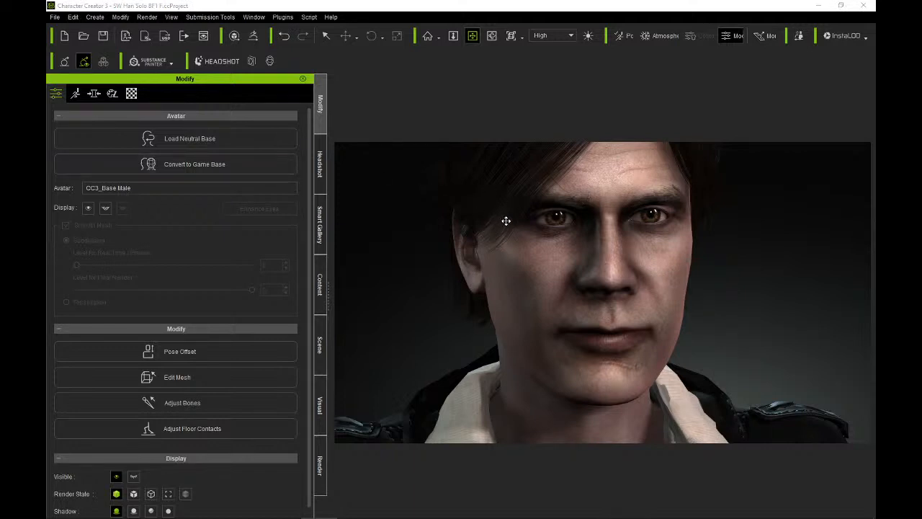
Select the Std_Skin_Head material of CC_Base_Body and open its base color texture in Corel PaintShop Pro.
right_drag(511, 259, 502, 228)
middle_drag(542, 253, 512, 233)
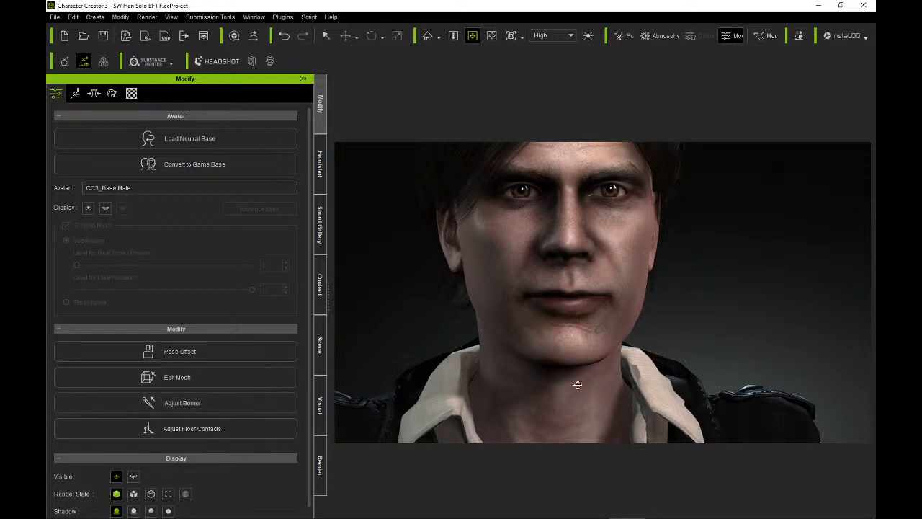
right_drag(561, 332, 538, 354)
drag(570, 305, 569, 344)
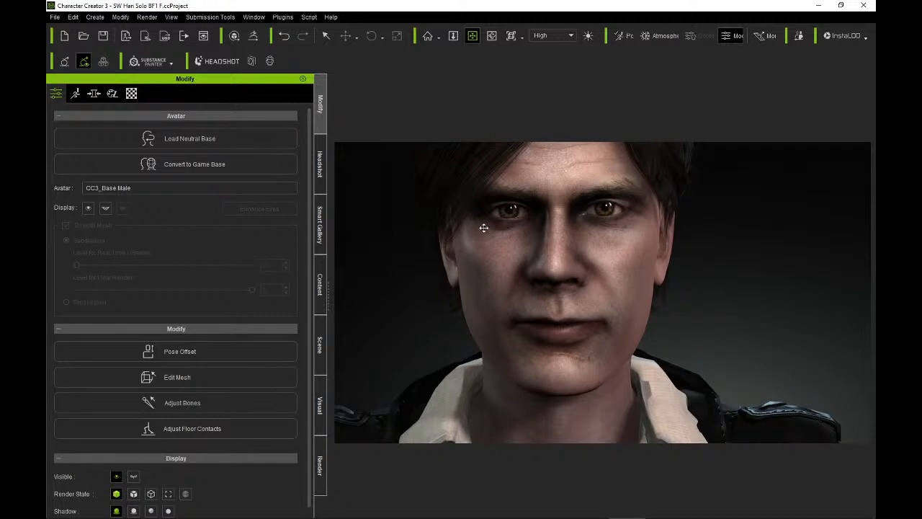
click(132, 93)
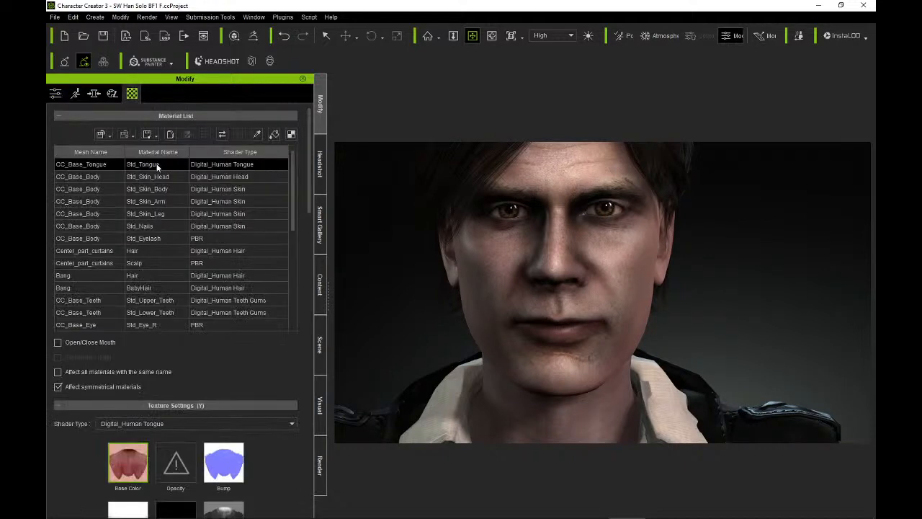
click(178, 177)
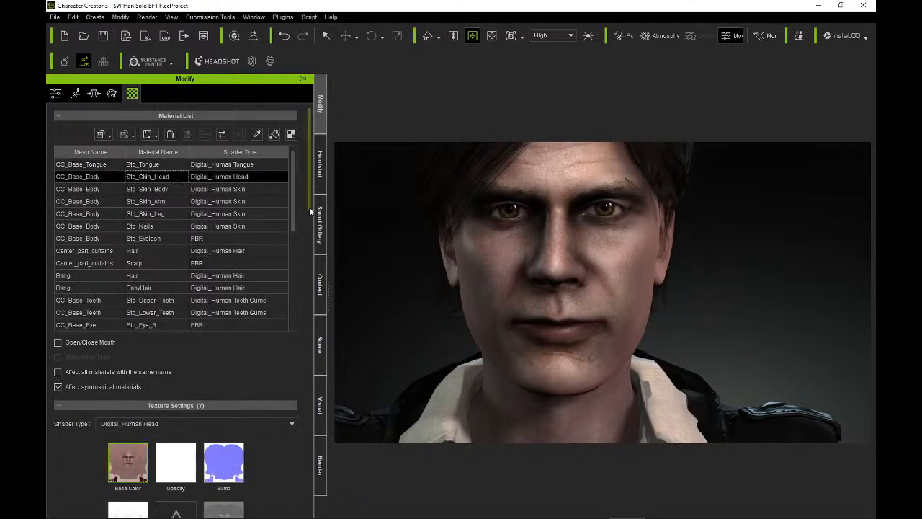
drag(309, 206, 310, 252)
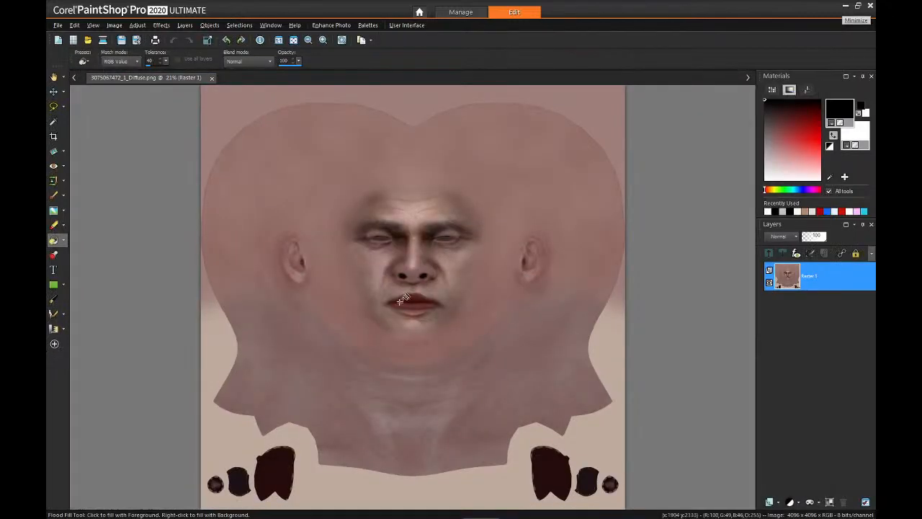
Examine the dark shading around the inner eyes, nose bridge and nostrils on the face texture.
scroll(414, 239, up, 1)
scroll(414, 239, up, 1)
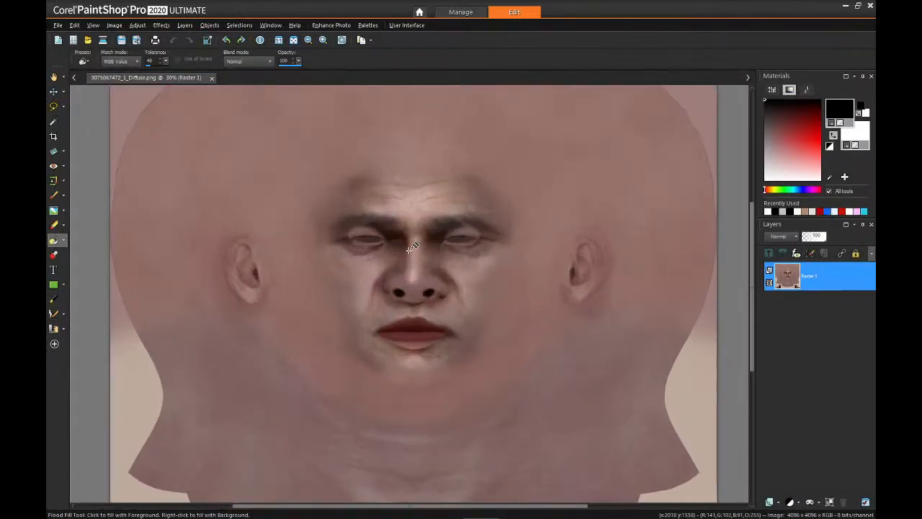
scroll(398, 244, up, 1)
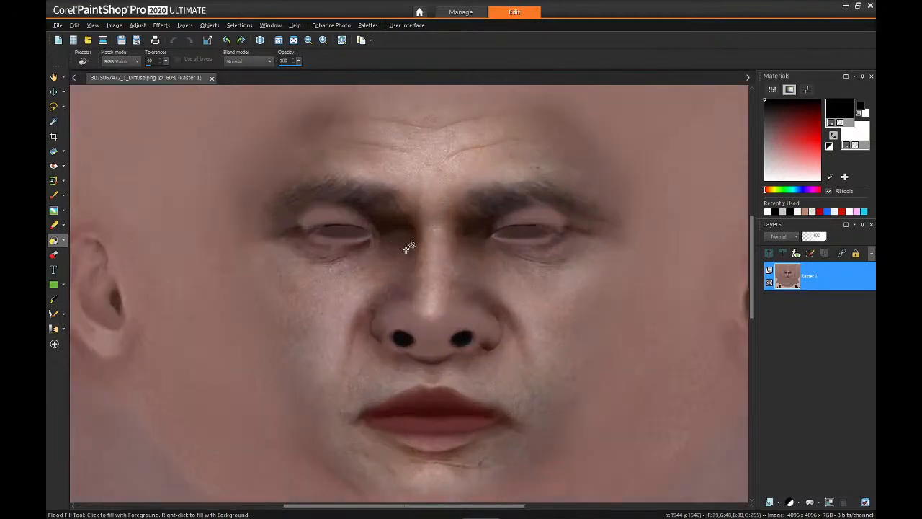
scroll(399, 242, up, 1)
scroll(398, 239, up, 1)
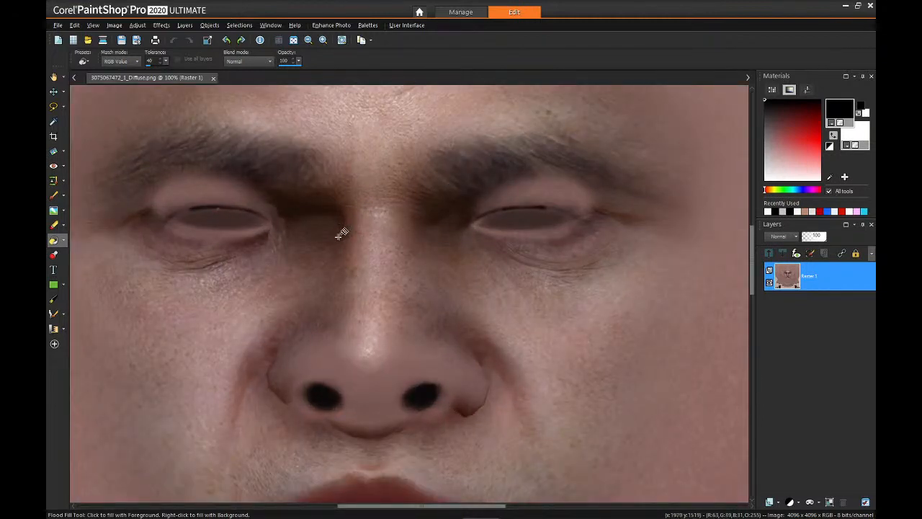
scroll(338, 236, down, 2)
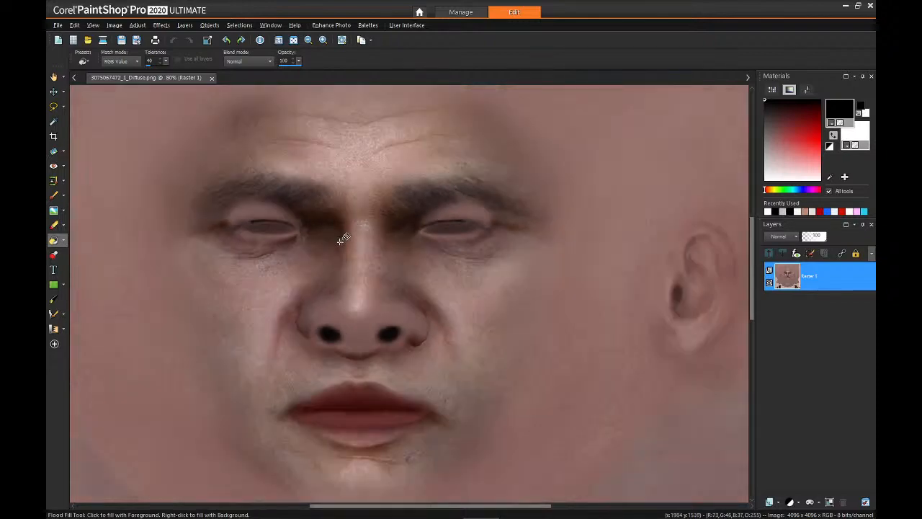
scroll(357, 252, up, 3)
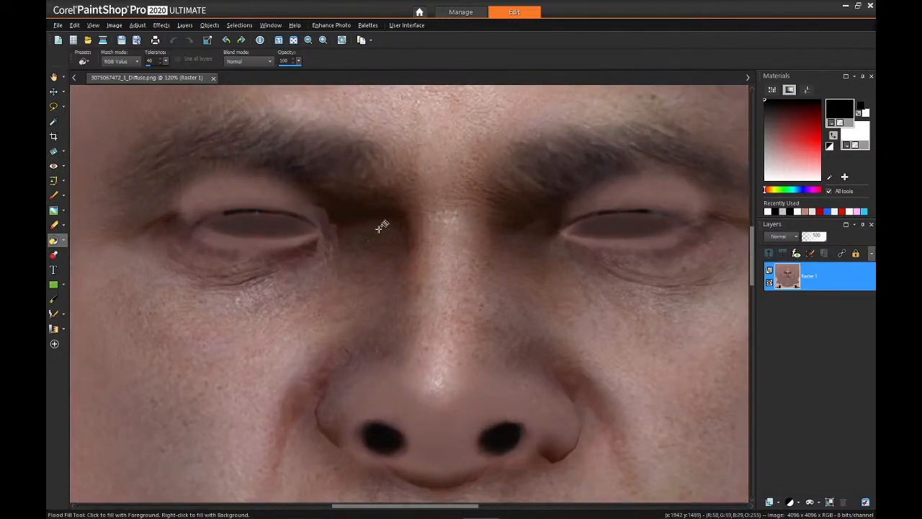
scroll(384, 230, down, 1)
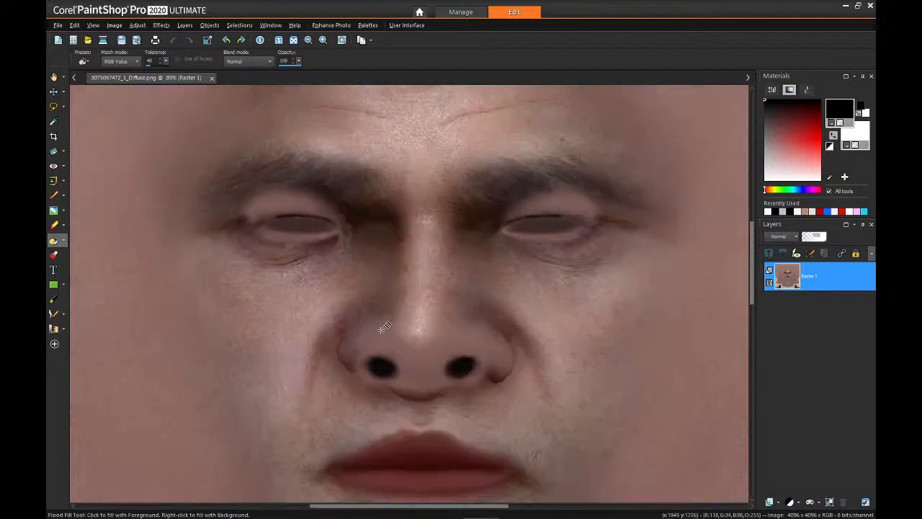
Choose the Clone Brush for retouching the nose area and set its size to 25.
scroll(340, 366, up, 1)
scroll(339, 366, up, 1)
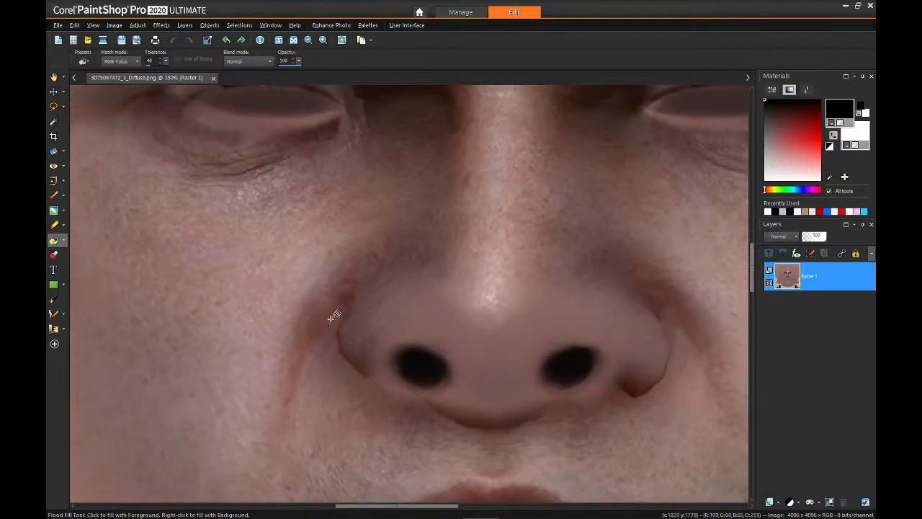
click(63, 186)
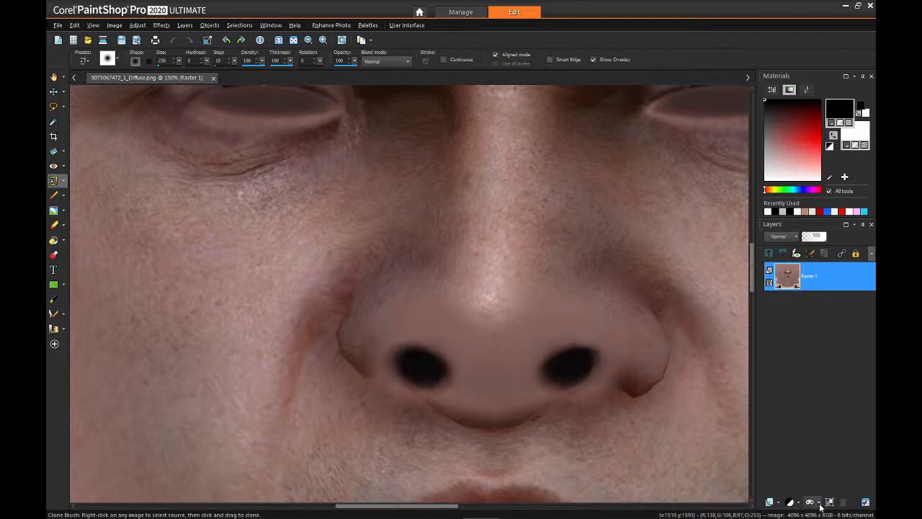
mouse_move(815, 516)
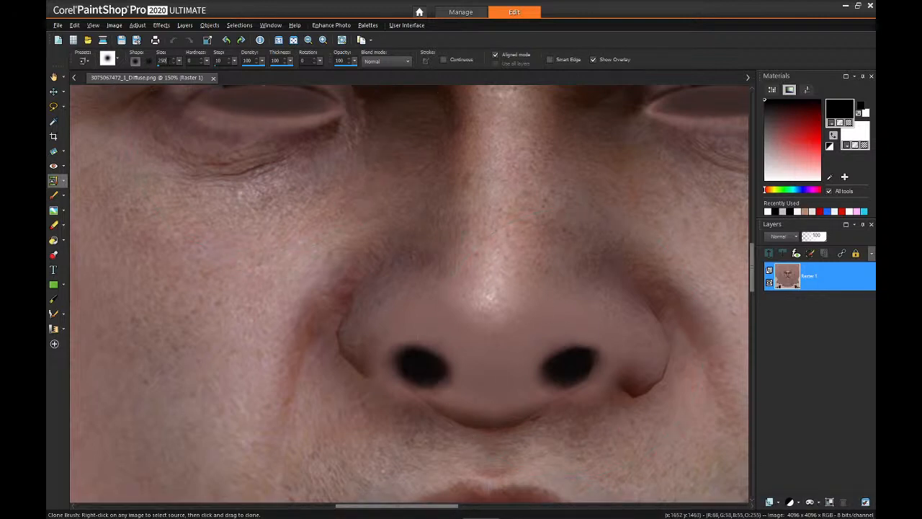
Try to clone nearby cheek skin over the dark crease beside the left nostril.
right_click(327, 364)
mouse_move(347, 365)
mouse_down()
mouse_move(353, 392)
mouse_move(342, 363)
mouse_up()
right_click(335, 390)
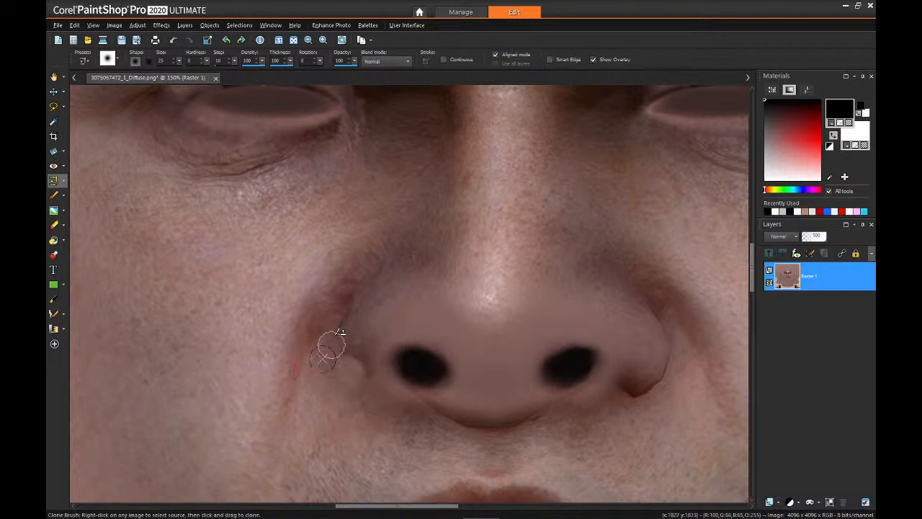
key(ctrl+z)
Clone skin from above the left nose wing down over the hard dark crease along its outer edge.
right_click(352, 291)
right_click(371, 276)
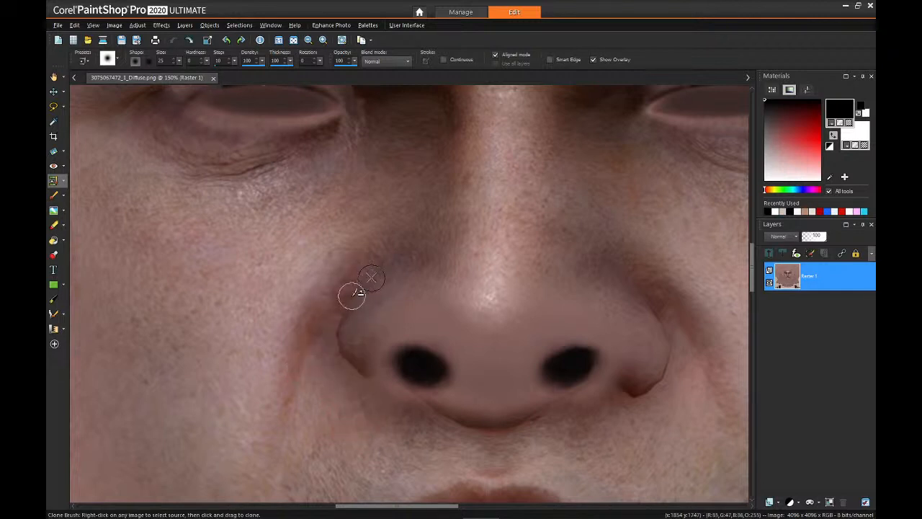
mouse_move(352, 296)
mouse_down()
mouse_move(336, 332)
mouse_move(351, 290)
mouse_move(346, 341)
mouse_move(356, 312)
mouse_move(344, 344)
mouse_move(357, 368)
mouse_move(339, 344)
mouse_move(372, 370)
mouse_up()
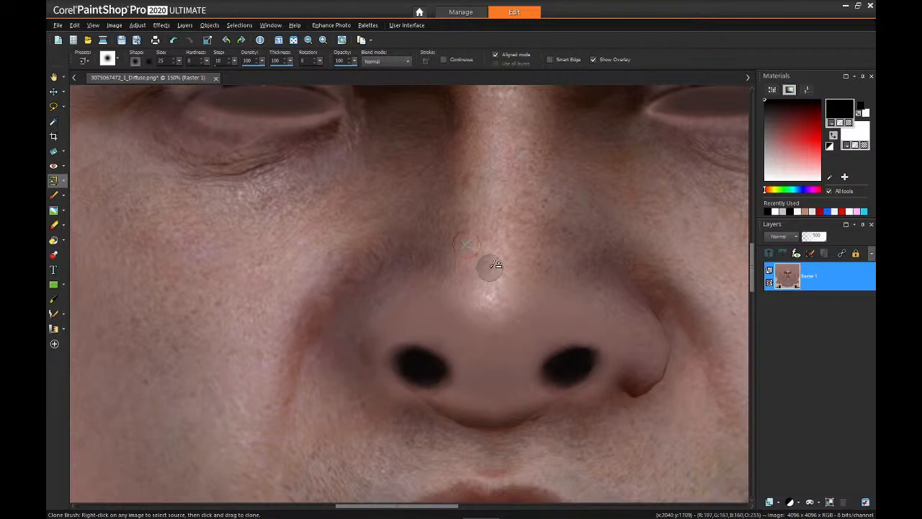
Clone neighbouring skin over the outer edge of the right nose wing to soften its dark outline.
right_click(631, 278)
drag(658, 314, 671, 339)
right_click(669, 303)
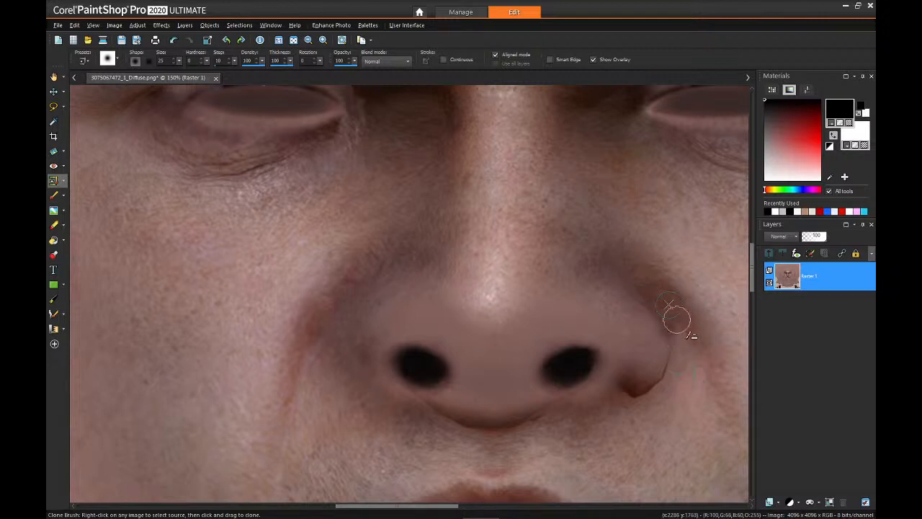
right_click(688, 358)
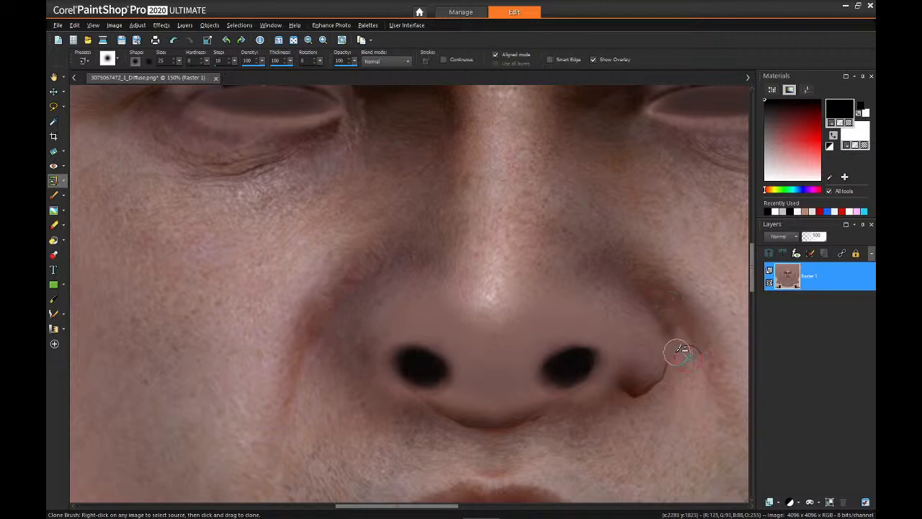
mouse_move(675, 352)
mouse_down()
mouse_move(665, 378)
mouse_move(667, 345)
mouse_move(670, 355)
mouse_up()
right_click(670, 339)
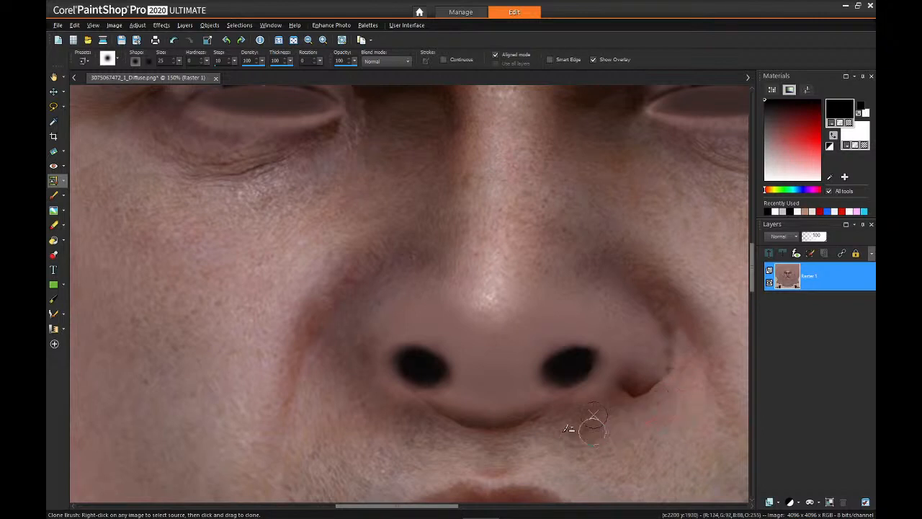
Clone shaded skin from below the left nostril over the left end of the crease under the nose.
scroll(516, 436, up, 2)
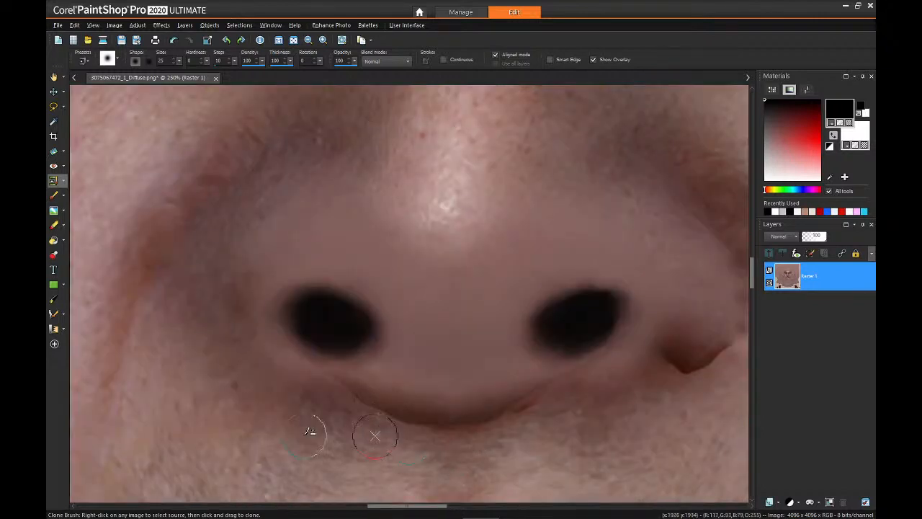
drag(344, 393, 371, 405)
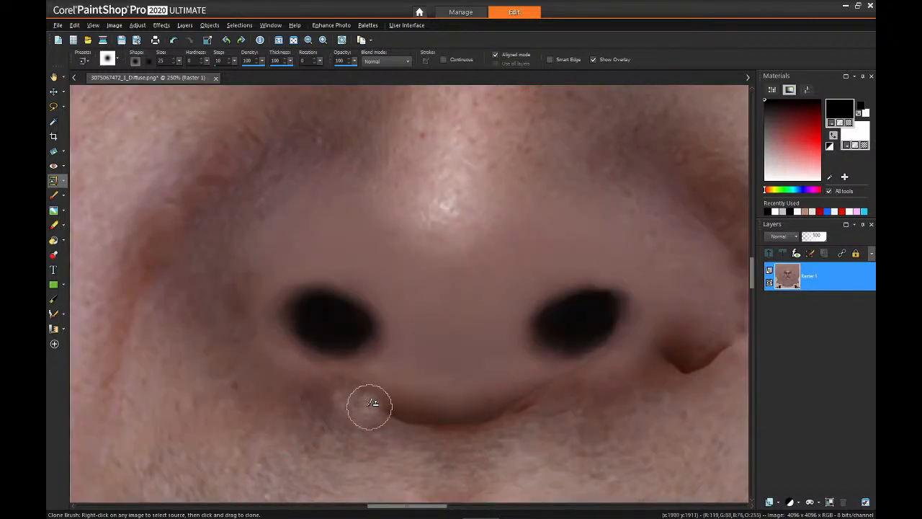
key(ctrl+z)
right_click(318, 392)
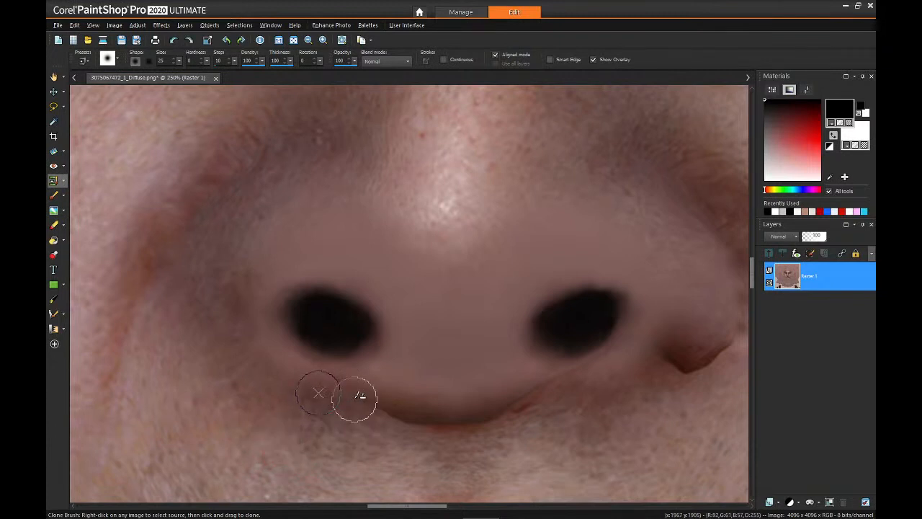
mouse_move(353, 400)
mouse_down()
mouse_move(383, 421)
mouse_move(338, 384)
mouse_move(340, 399)
mouse_move(367, 423)
mouse_move(359, 383)
mouse_up()
scroll(366, 381, down, 4)
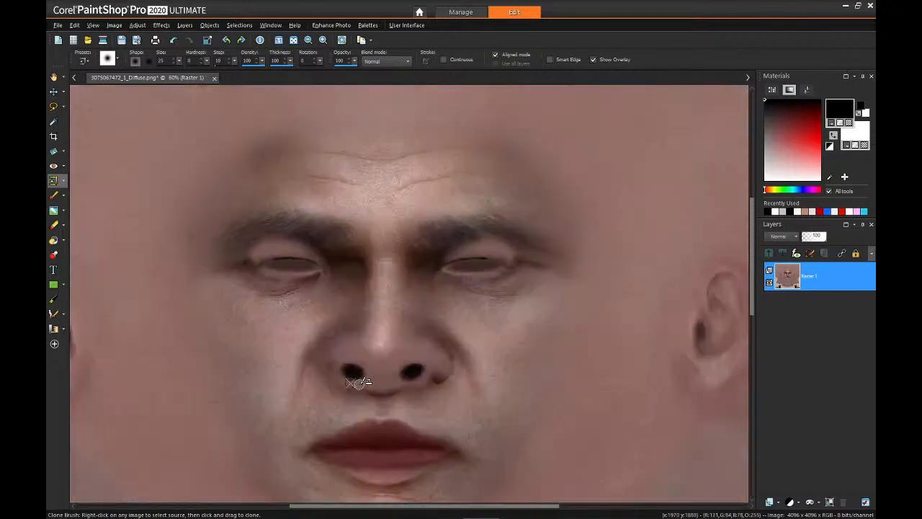
Clone shaded skin over the remaining dark crease beneath the centre of the nose to blend it.
scroll(367, 385, up, 3)
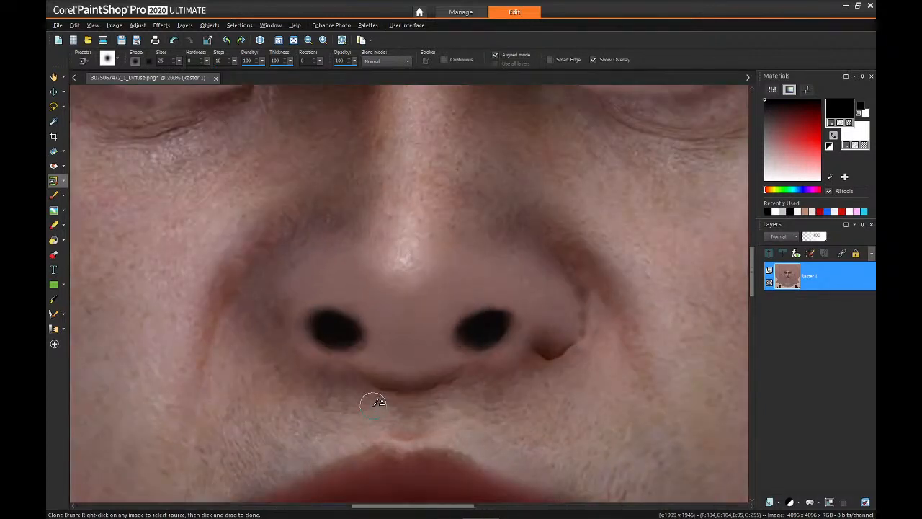
scroll(373, 402, up, 1)
right_click(337, 398)
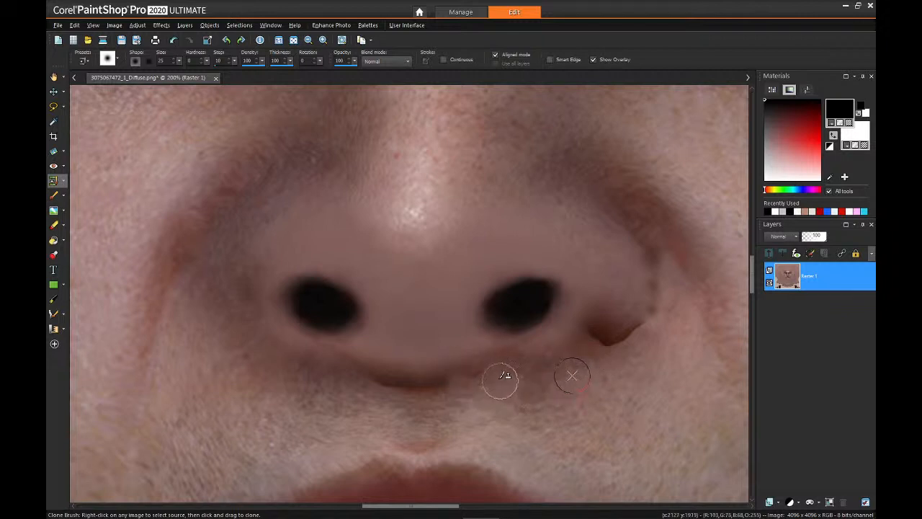
key(ctrl+z)
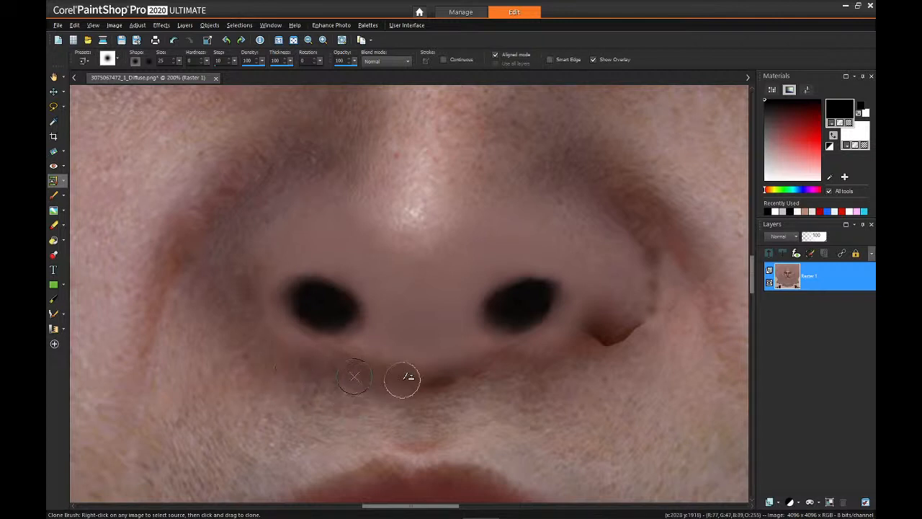
right_click(398, 383)
drag(431, 383, 498, 371)
Try to clone skin from below the right nostril over the dark notch at the nose wing's lower corner.
right_click(585, 359)
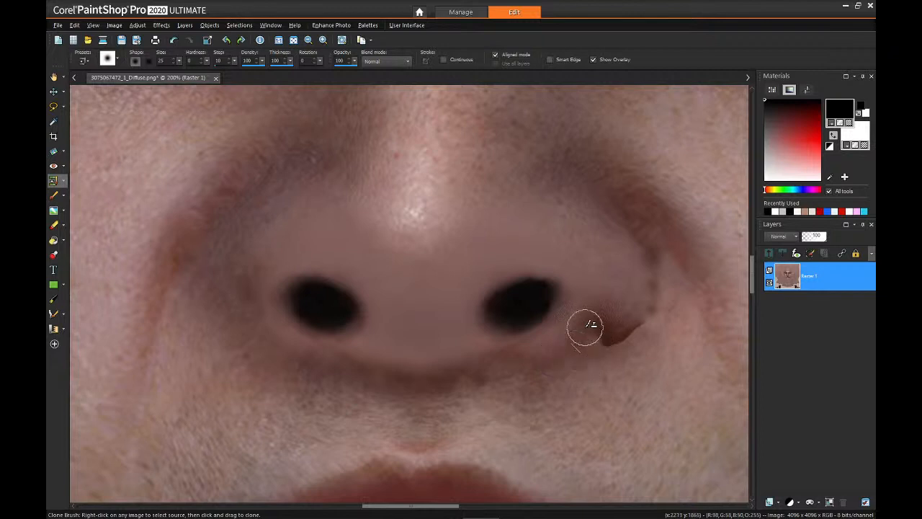
drag(585, 328, 618, 346)
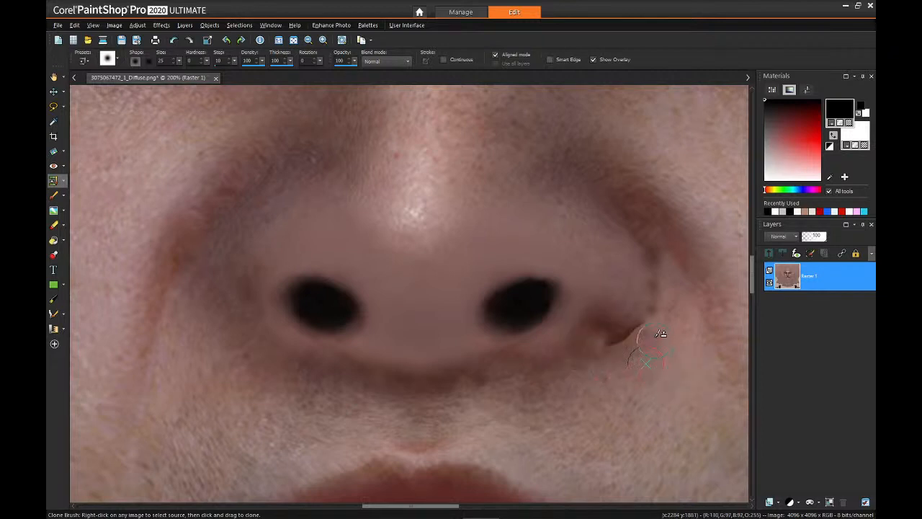
key(ctrl+z)
key(ctrl+z)
Retouch the outer edge of the right nose wing with skin cloned from higher up the nose.
drag(645, 275, 647, 259)
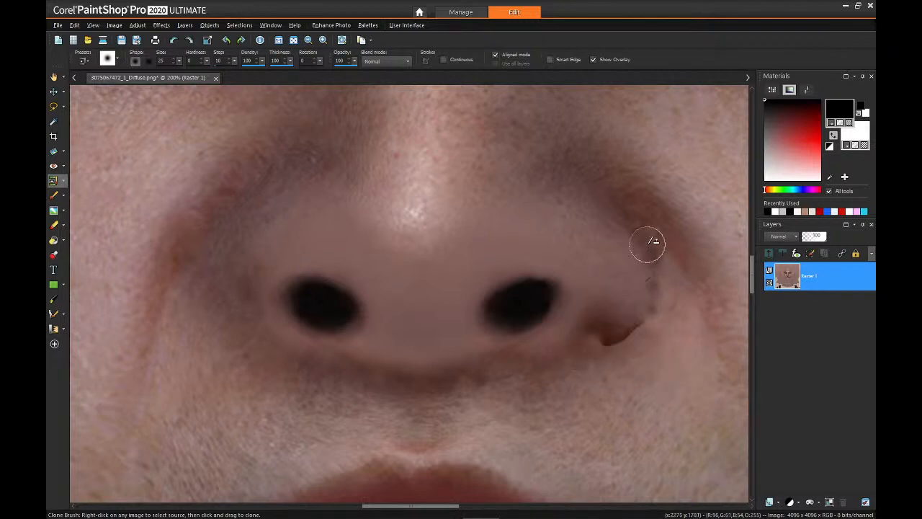
right_click(647, 245)
mouse_move(660, 291)
mouse_down()
mouse_move(658, 299)
mouse_move(655, 269)
mouse_up()
key(ctrl+z)
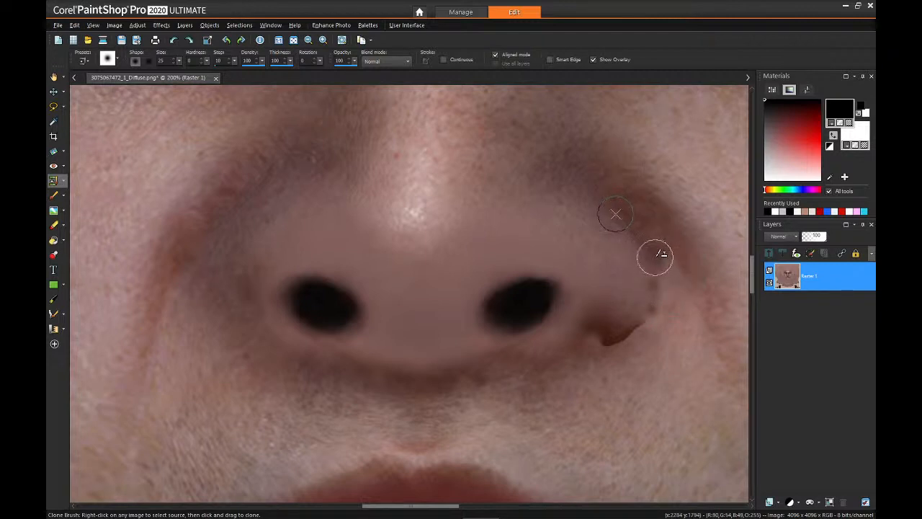
mouse_move(656, 254)
mouse_down()
mouse_move(676, 300)
mouse_move(635, 288)
mouse_up()
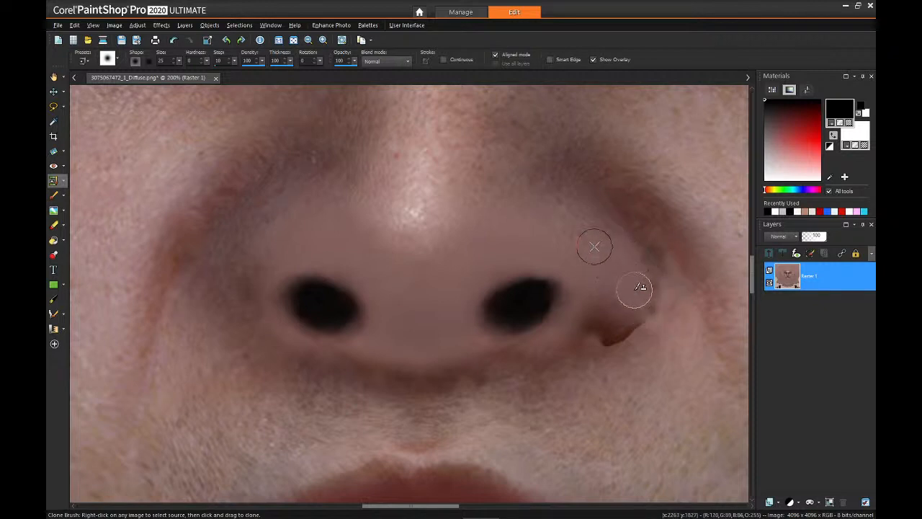
Try to cover the dark notch at the right nose wing's lower corner with skin cloned from the cheek beside it.
scroll(569, 282, down, 2)
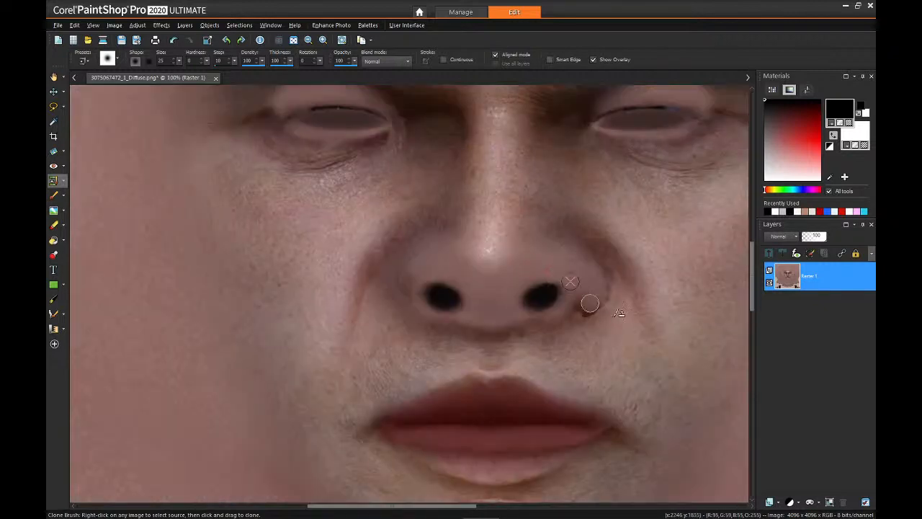
scroll(633, 319, up, 3)
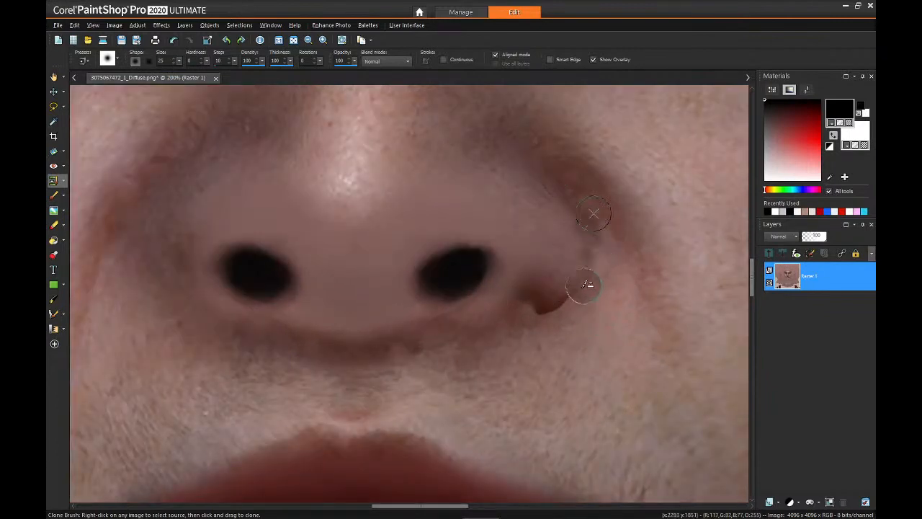
right_click(594, 299)
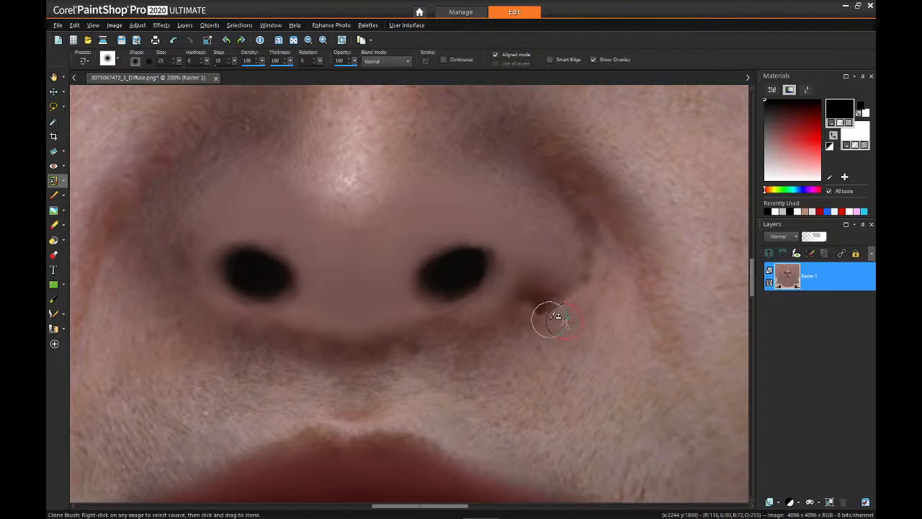
scroll(531, 336, down, 2)
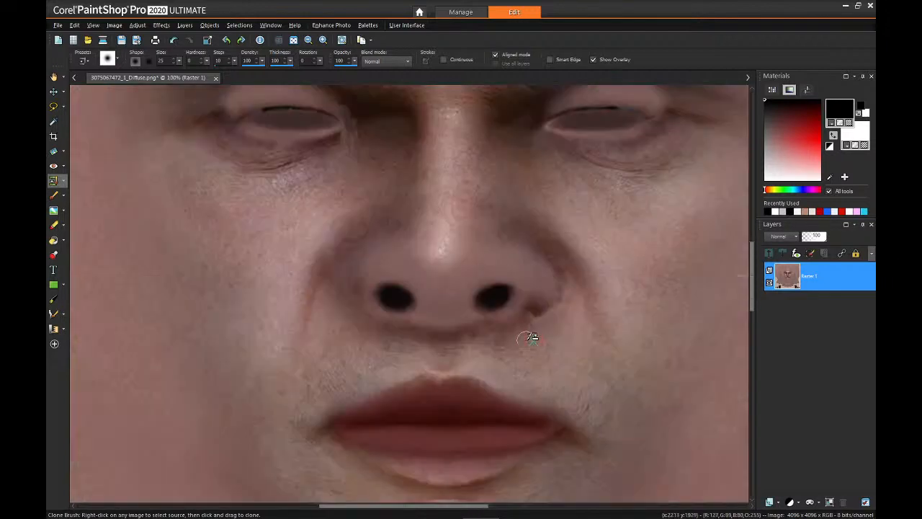
scroll(482, 342, down, 2)
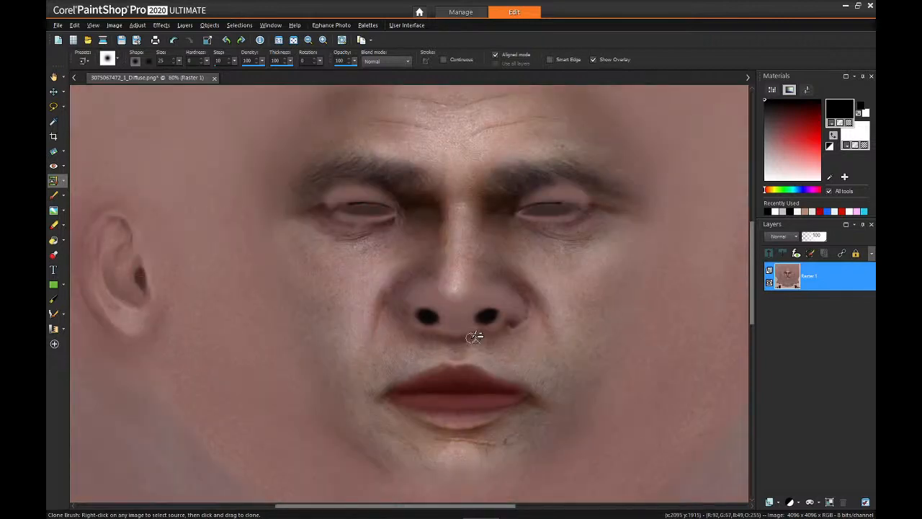
key(ctrl)
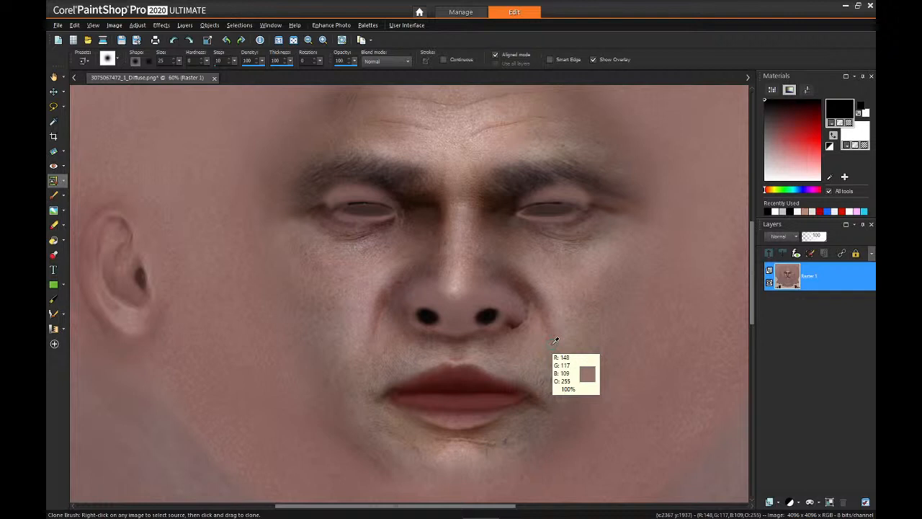
Set the Clone Brush opacity to 70 and clone skin from the nose over the right nose wing's outer edge and lower notch.
scroll(540, 304, up, 2)
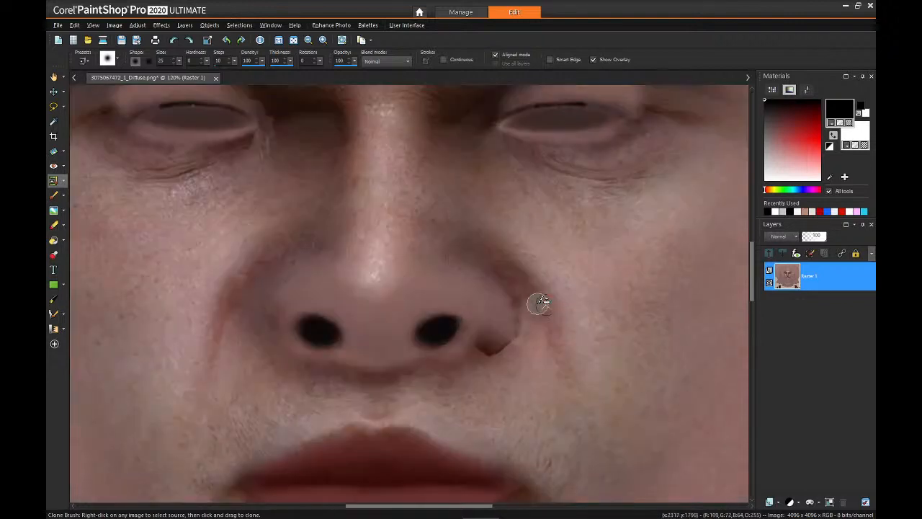
scroll(539, 310, up, 2)
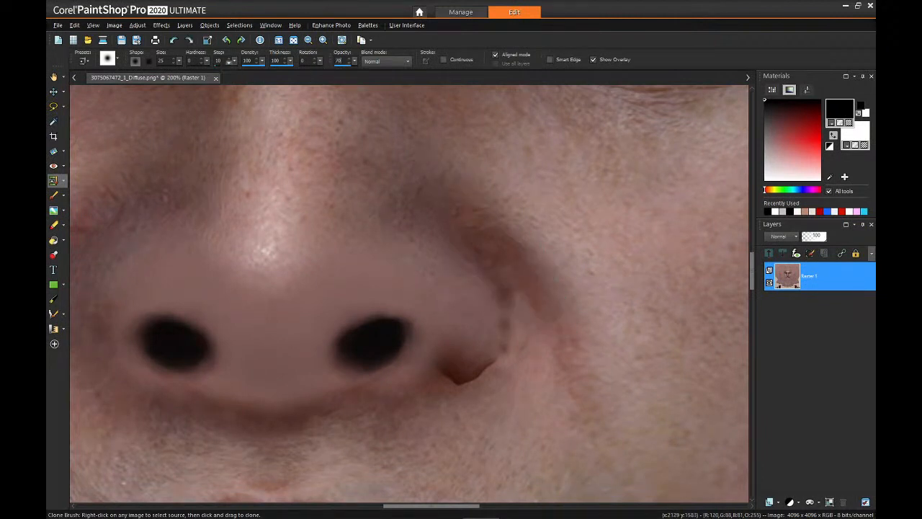
right_click(278, 144)
mouse_move(321, 170)
mouse_down()
mouse_move(364, 195)
mouse_move(353, 234)
mouse_up()
mouse_move(430, 275)
mouse_down()
mouse_move(513, 297)
mouse_move(516, 358)
mouse_move(550, 329)
mouse_move(515, 305)
mouse_move(530, 267)
mouse_move(500, 266)
mouse_move(519, 296)
mouse_move(523, 335)
mouse_move(532, 334)
mouse_move(520, 336)
mouse_up()
scroll(474, 287, up, 1)
mouse_move(449, 417)
mouse_down()
mouse_move(444, 399)
mouse_move(500, 334)
mouse_move(492, 369)
mouse_move(475, 385)
mouse_move(482, 362)
mouse_move(515, 358)
mouse_move(469, 400)
mouse_up()
scroll(495, 307, down, 5)
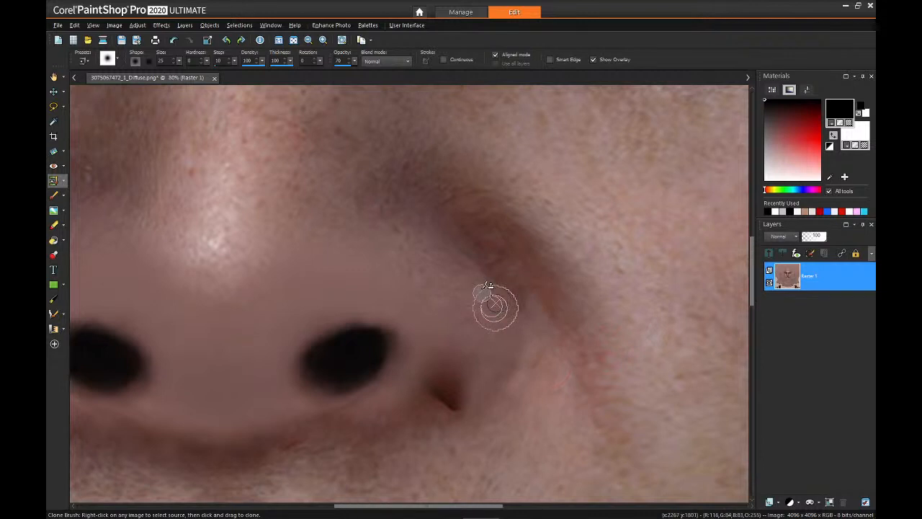
scroll(489, 287, down, 4)
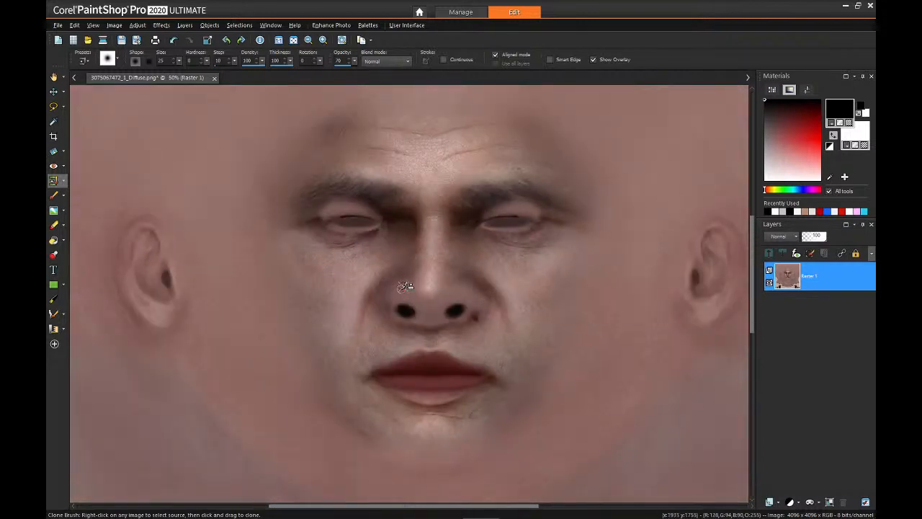
Sample a mid-tone facial skin colour as the foreground colour and activate the Paint Brush.
scroll(314, 243, up, 1)
scroll(289, 168, up, 2)
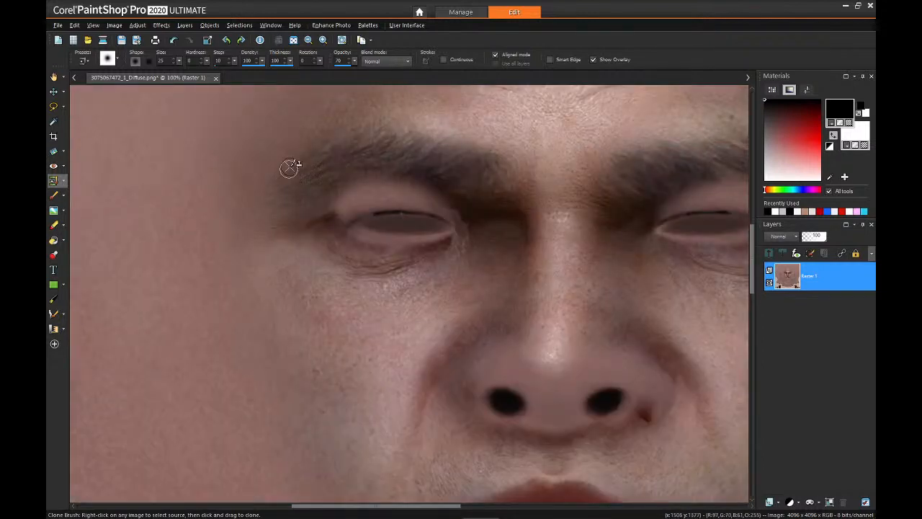
scroll(370, 198, up, 1)
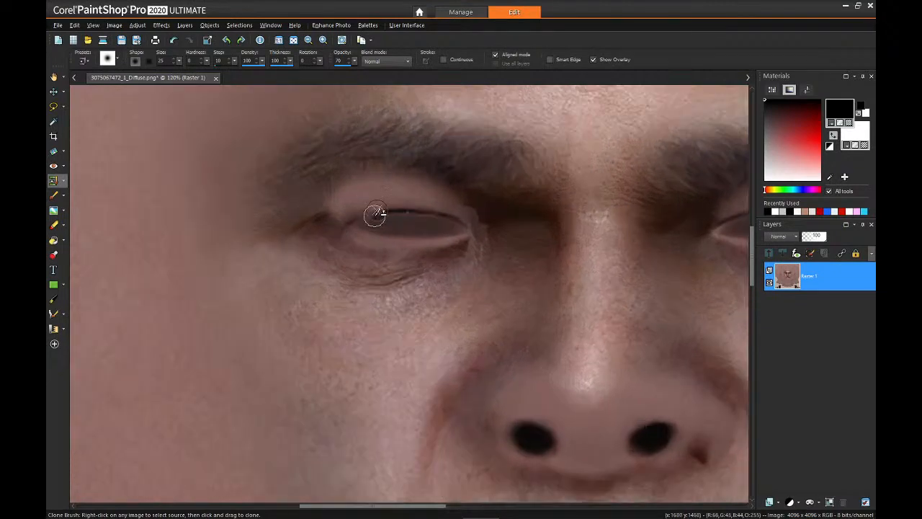
click(53, 121)
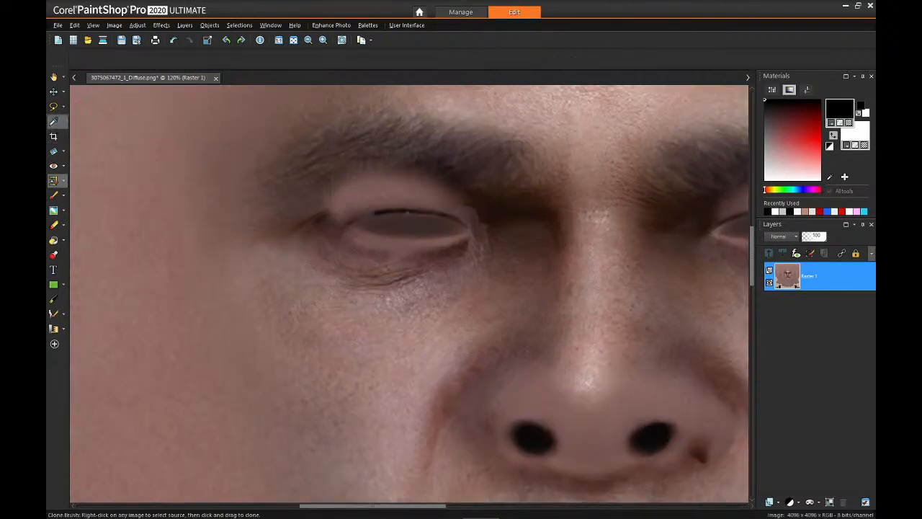
click(452, 317)
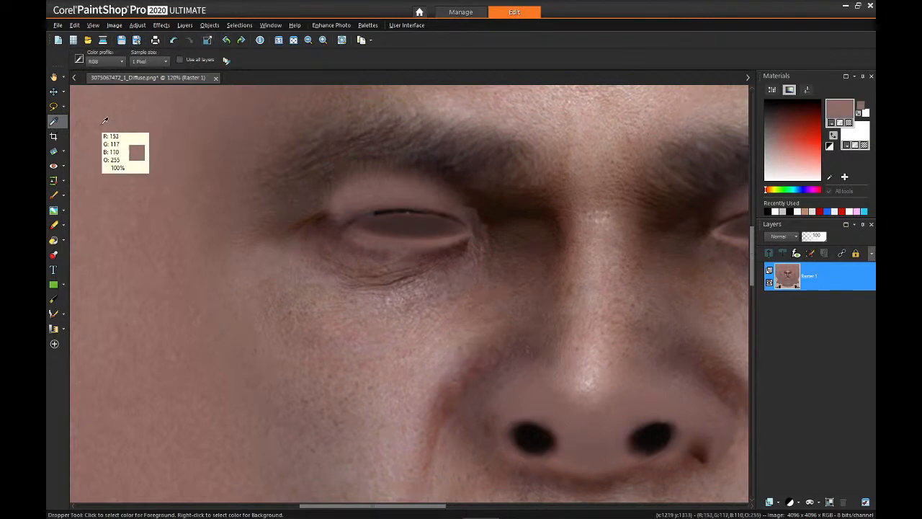
click(63, 192)
click(93, 195)
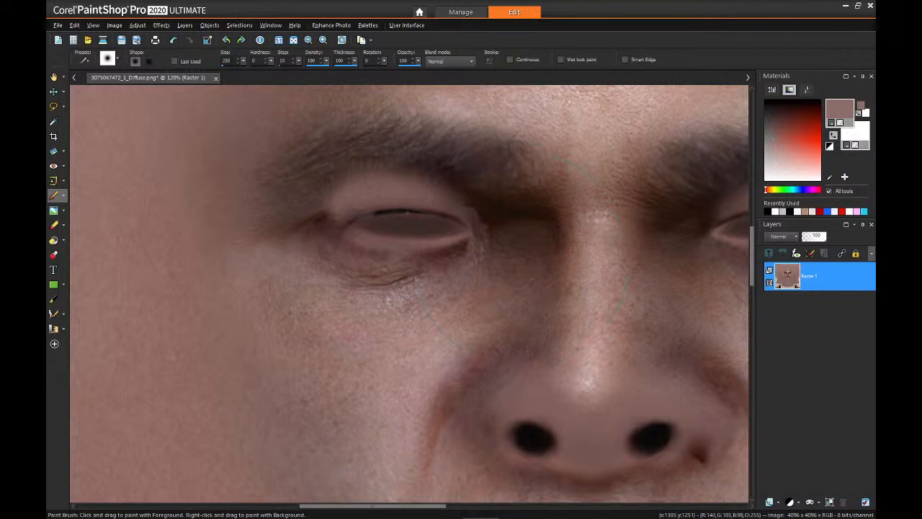
Add a new raster layer with default settings above the face texture.
click(185, 25)
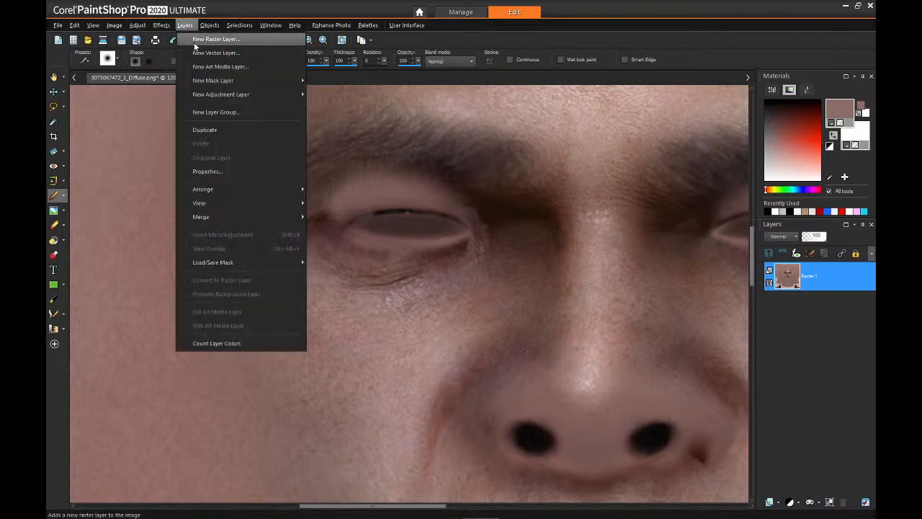
click(196, 39)
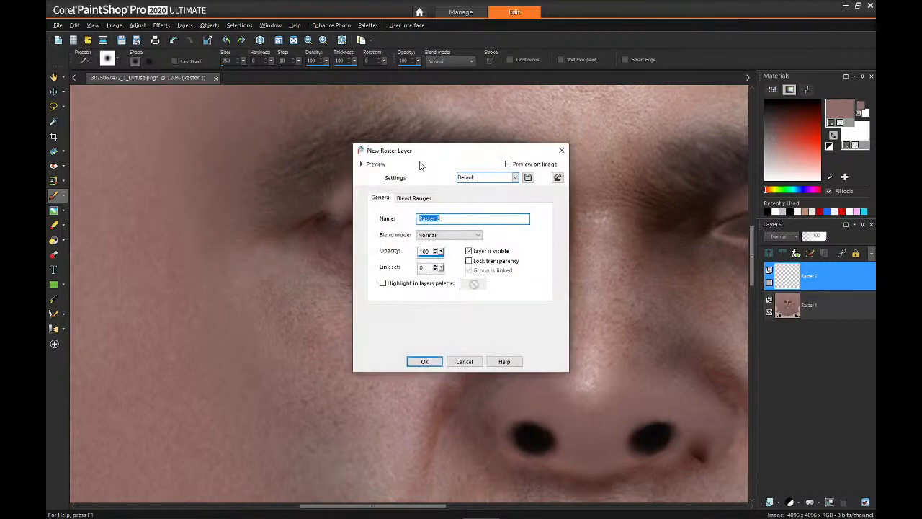
click(424, 361)
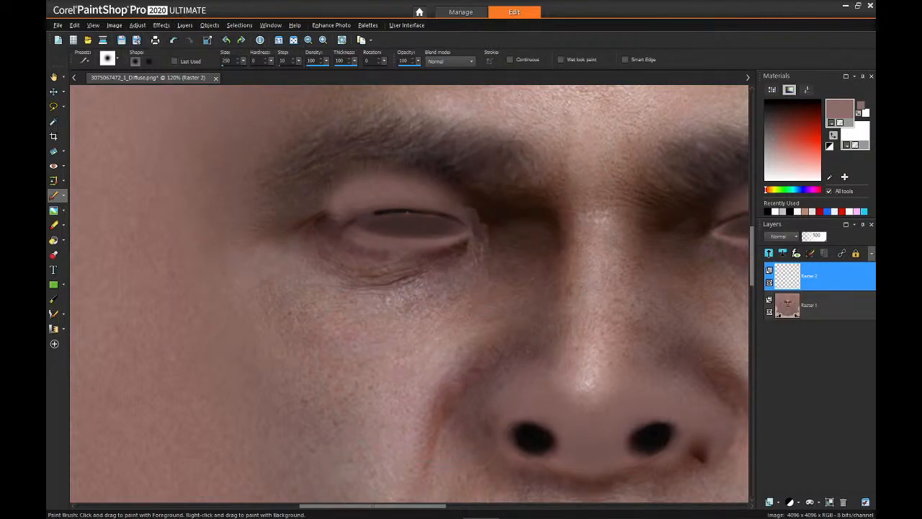
Paint the sampled skin colour around the left eye with a size 100 brush and reduce the new layer's opacity to 42.
text(100)
mouse_move(491, 200)
mouse_down()
mouse_move(514, 212)
mouse_move(410, 165)
mouse_move(358, 169)
mouse_move(336, 185)
mouse_move(315, 226)
mouse_move(407, 263)
mouse_move(532, 232)
mouse_move(531, 220)
mouse_move(539, 225)
mouse_move(526, 267)
mouse_move(490, 199)
mouse_move(467, 191)
mouse_move(298, 206)
mouse_move(285, 227)
mouse_up()
drag(413, 259, 409, 265)
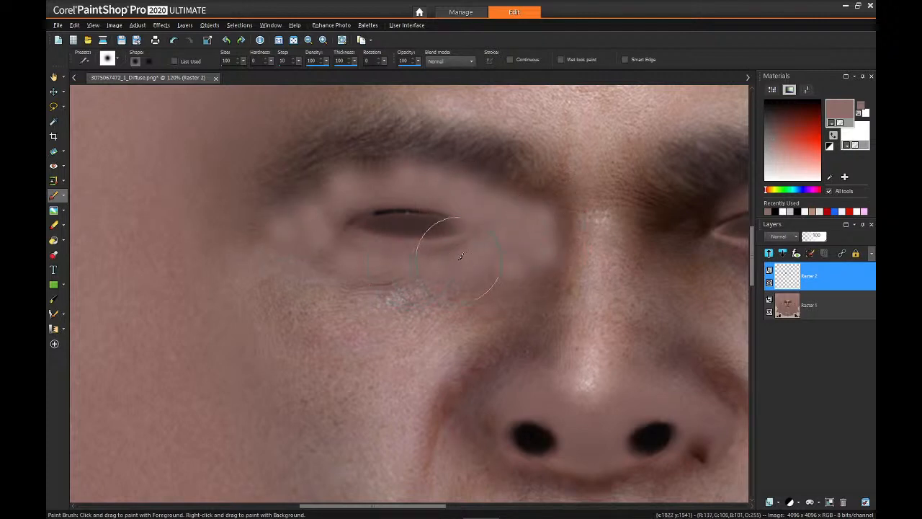
click(815, 237)
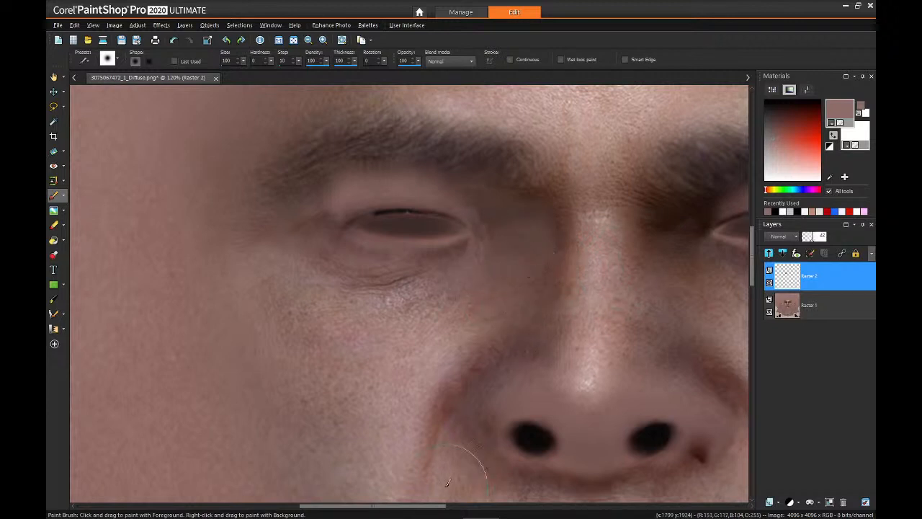
Paint the skin colour over the shadows around the right eye and along both sides of the upper nose bridge.
drag(422, 512, 465, 511)
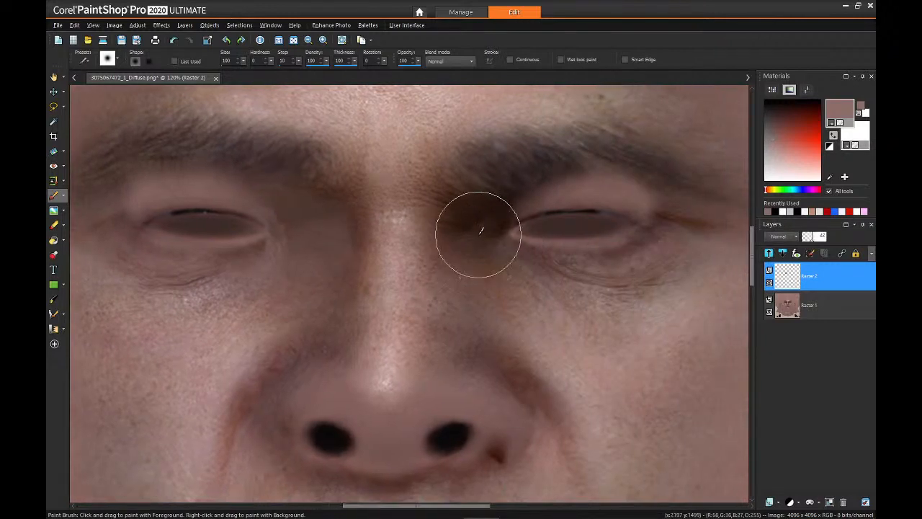
click(493, 214)
click(512, 202)
click(533, 196)
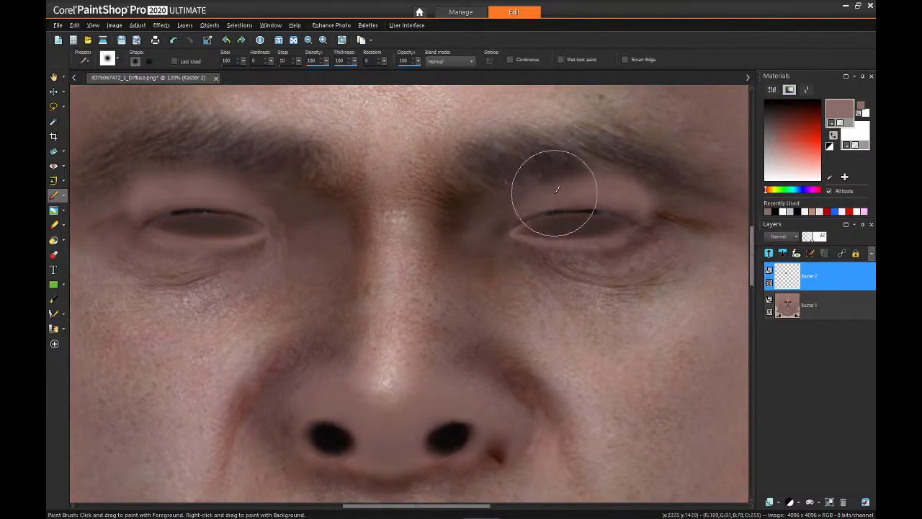
mouse_move(613, 184)
mouse_down()
mouse_move(696, 223)
mouse_move(642, 257)
mouse_move(607, 263)
mouse_move(634, 254)
mouse_up()
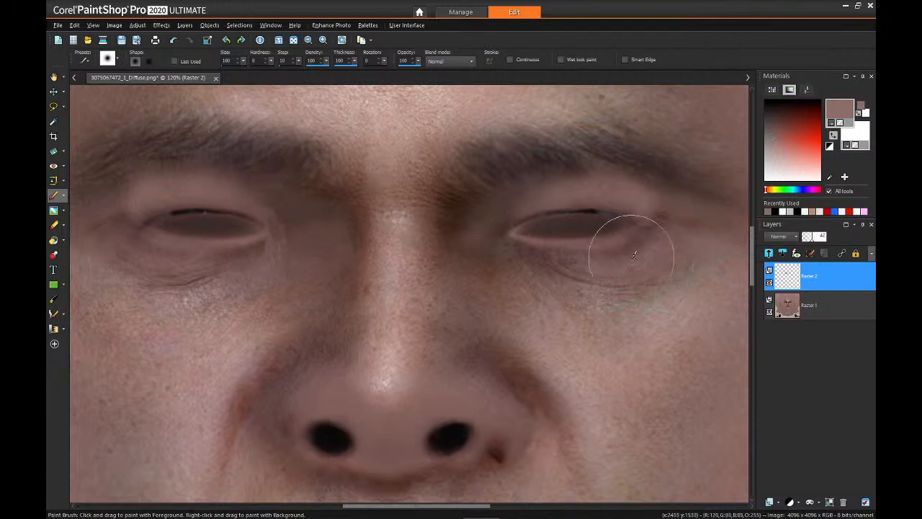
mouse_move(532, 262)
mouse_down()
mouse_move(540, 262)
mouse_move(511, 263)
mouse_move(466, 243)
mouse_move(458, 223)
mouse_move(471, 206)
mouse_move(449, 200)
mouse_move(465, 237)
mouse_move(507, 255)
mouse_move(501, 224)
mouse_move(495, 232)
mouse_up()
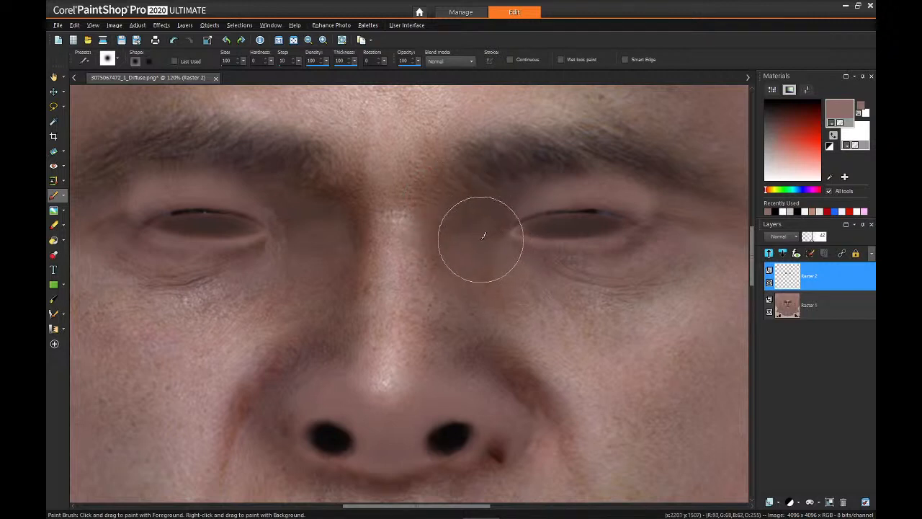
drag(343, 244, 346, 215)
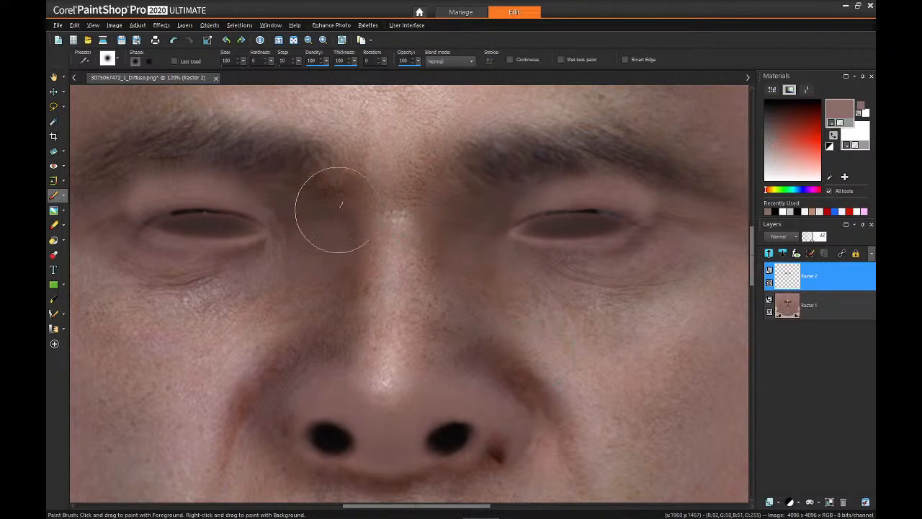
Save the retouched diffuse texture under its existing PNG name, accepting a merged image.
scroll(329, 264, down, 2)
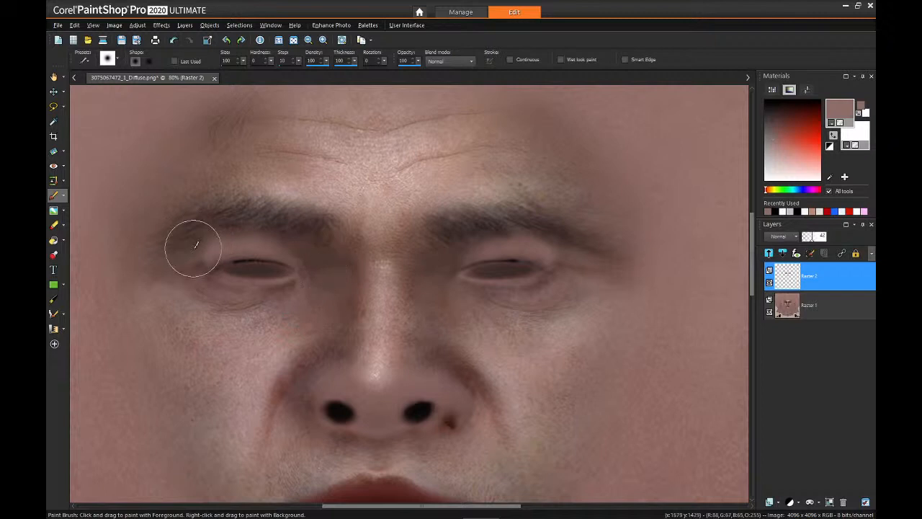
click(64, 22)
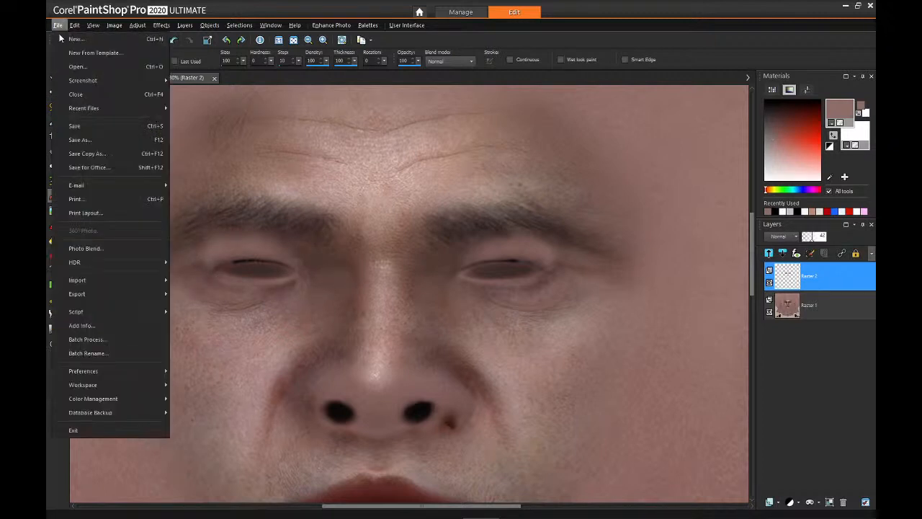
click(91, 128)
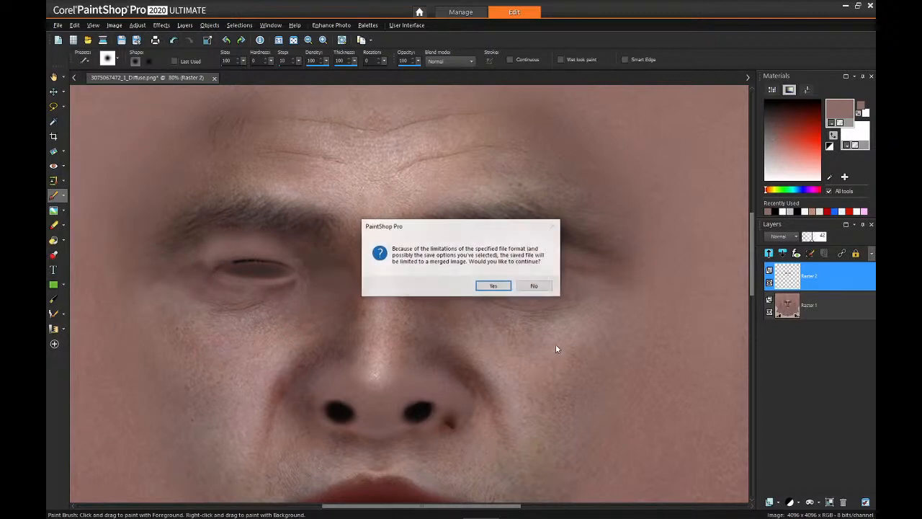
click(494, 287)
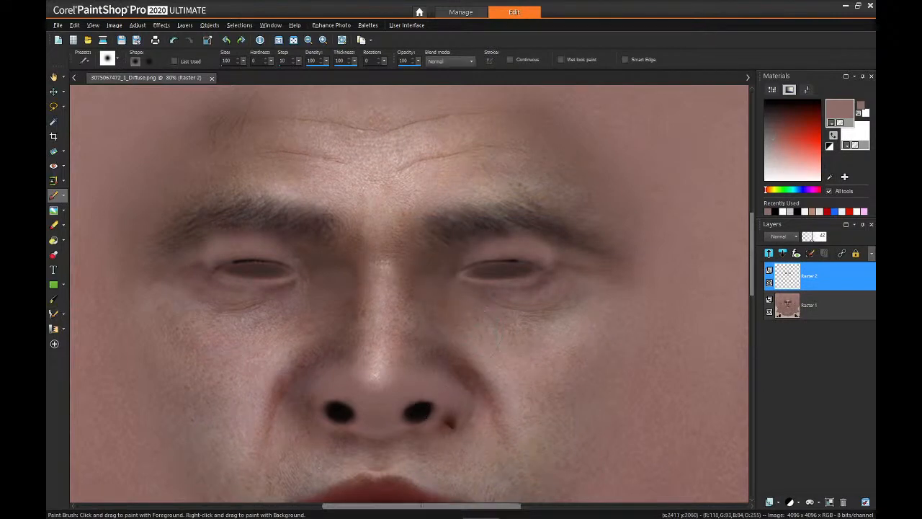
Switch to Character Creator 3 and examine the character's nose and eye sockets up close from several angles.
mouse_move(548, 517)
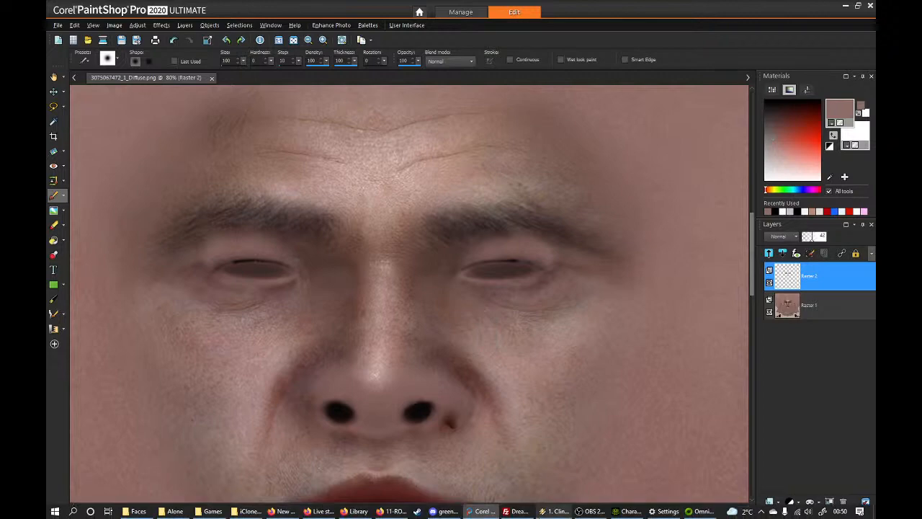
click(628, 512)
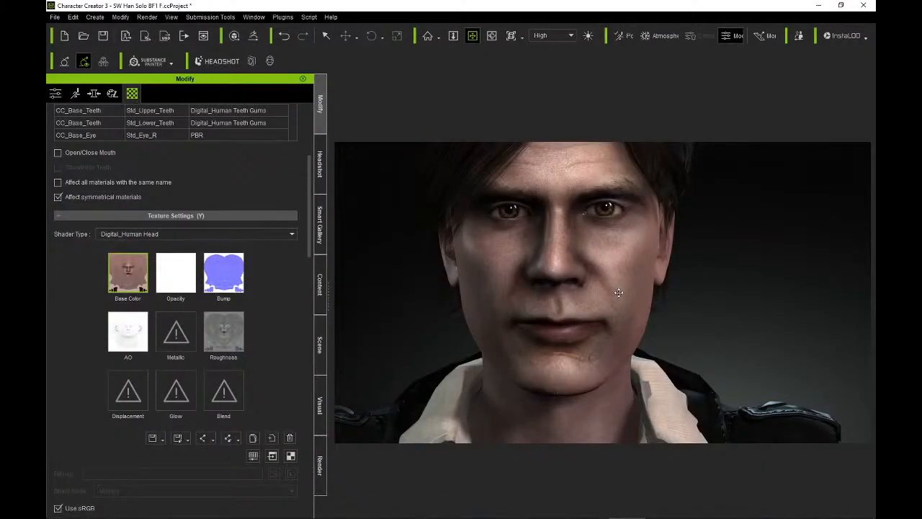
right_drag(618, 293, 566, 293)
drag(567, 278, 610, 311)
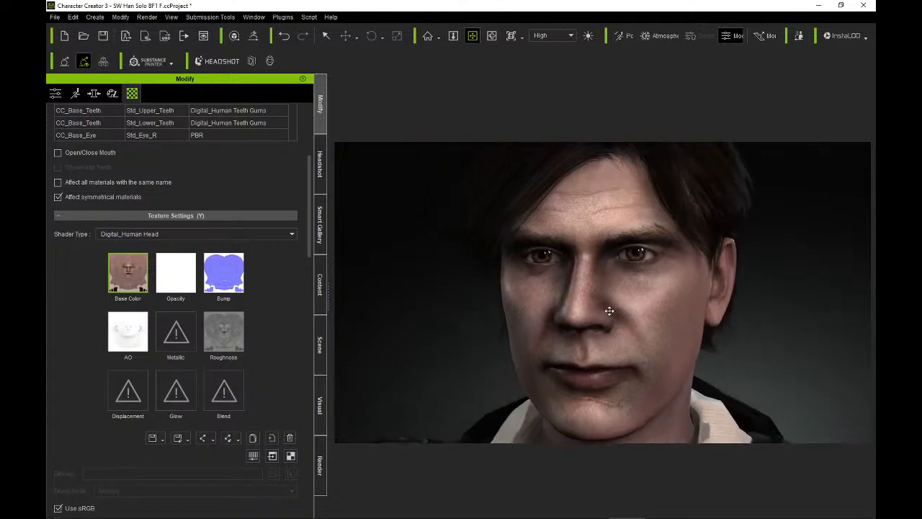
scroll(609, 310, up, 5)
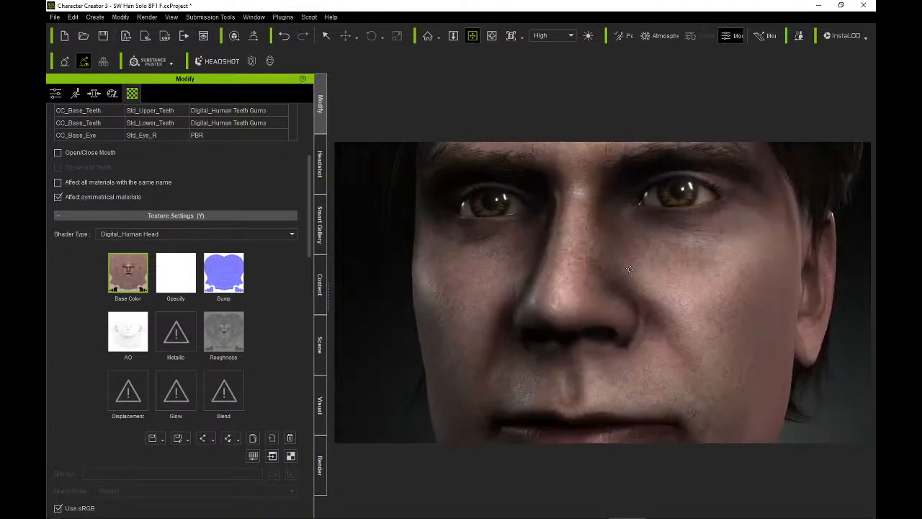
right_drag(623, 306, 679, 317)
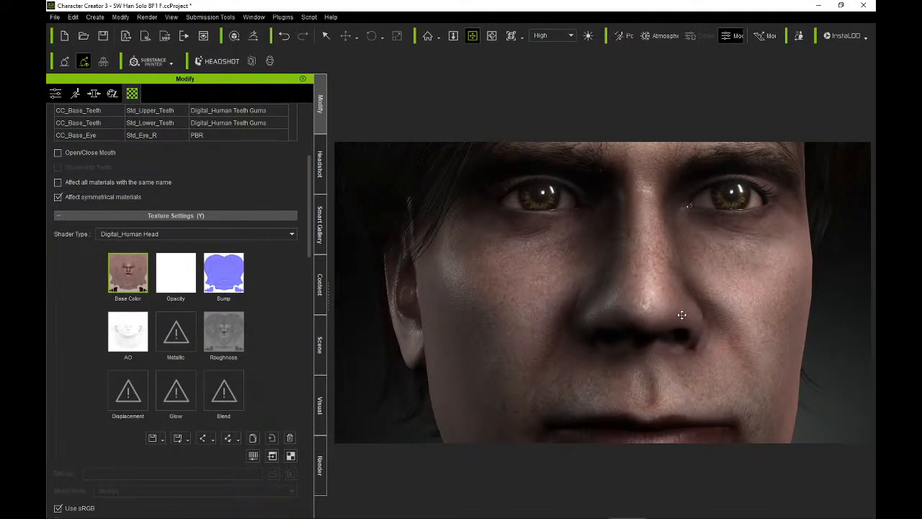
middle_drag(688, 294, 602, 321)
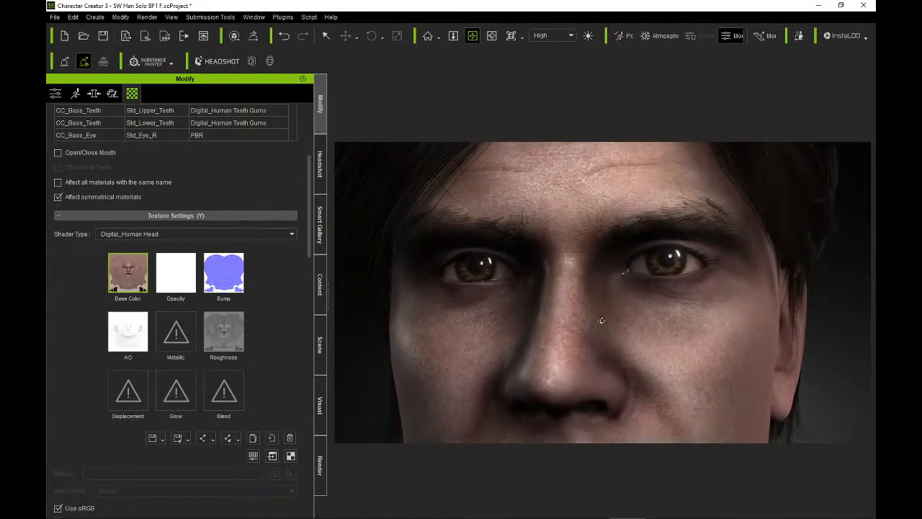
Switch to PaintShop Pro and paint the sampled skin colour over both eyebrows and the dark areas at their outer ends.
scroll(684, 277, down, 2)
right_drag(684, 277, 680, 202)
scroll(666, 299, up, 1)
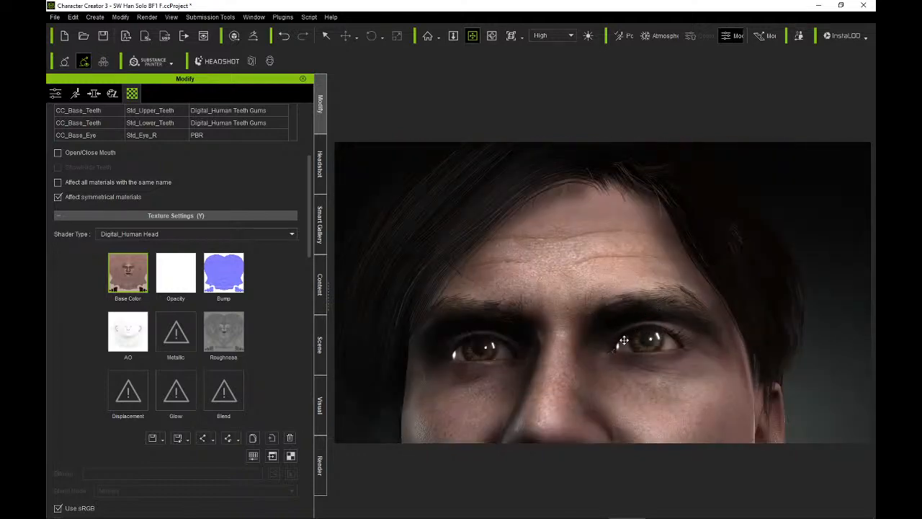
middle_drag(625, 340, 618, 284)
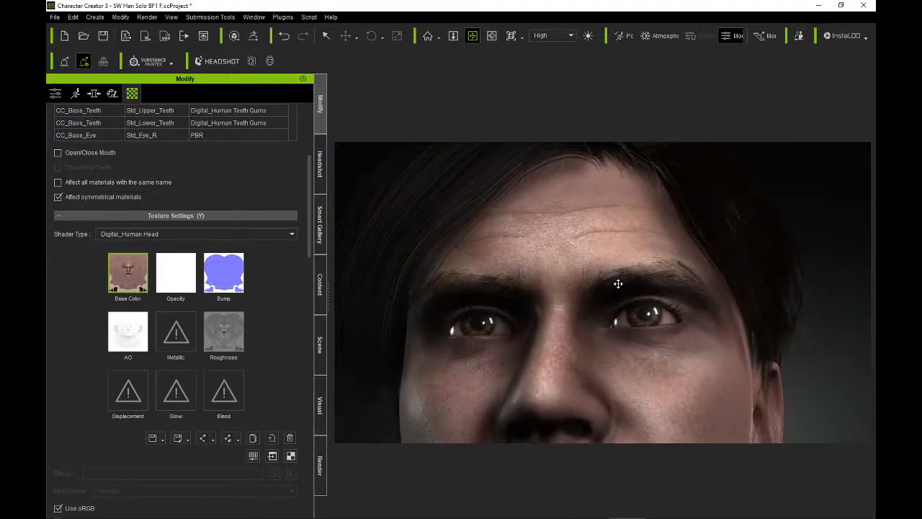
key(alt+Tab)
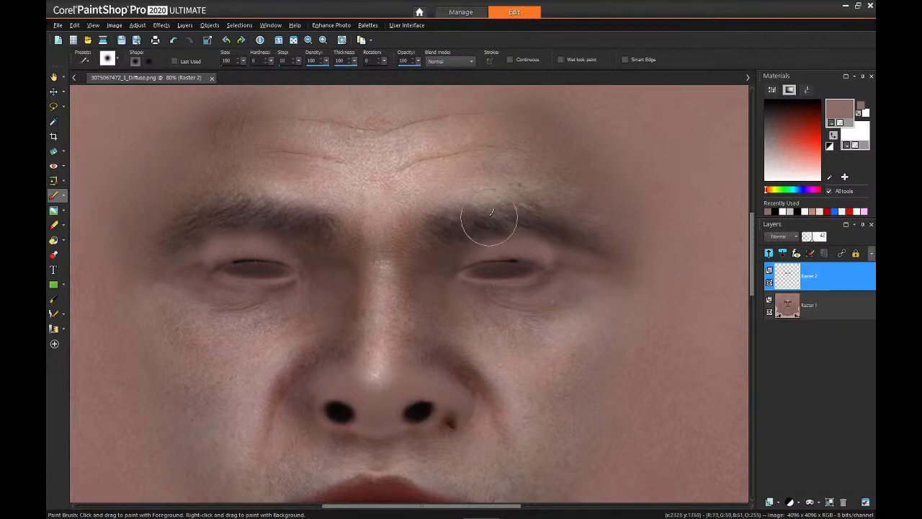
mouse_move(577, 240)
mouse_down()
mouse_move(529, 216)
mouse_move(442, 230)
mouse_move(488, 221)
mouse_move(593, 240)
mouse_up()
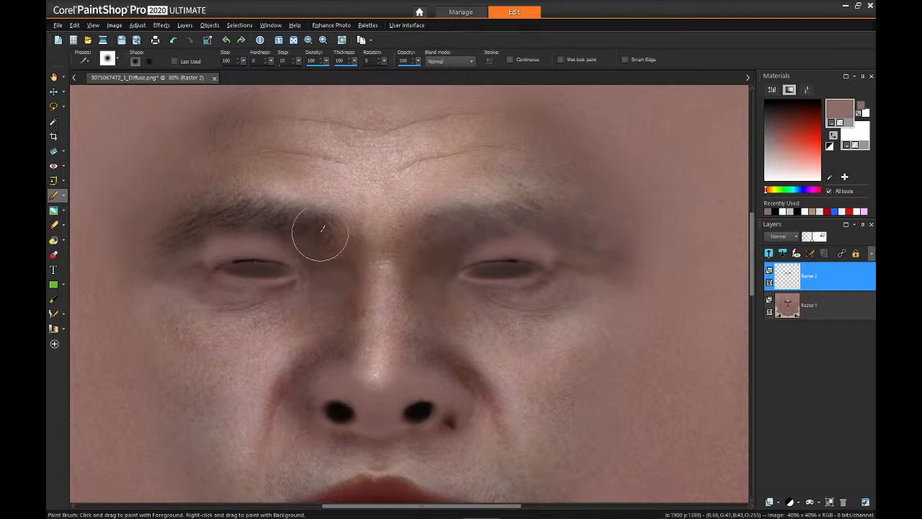
mouse_move(321, 236)
mouse_down()
mouse_move(281, 216)
mouse_move(316, 222)
mouse_move(214, 214)
mouse_move(176, 242)
mouse_move(190, 220)
mouse_move(227, 209)
mouse_move(280, 210)
mouse_move(423, 237)
mouse_move(361, 248)
mouse_move(294, 217)
mouse_move(389, 216)
mouse_move(469, 257)
mouse_move(440, 257)
mouse_move(423, 246)
mouse_move(595, 259)
mouse_up()
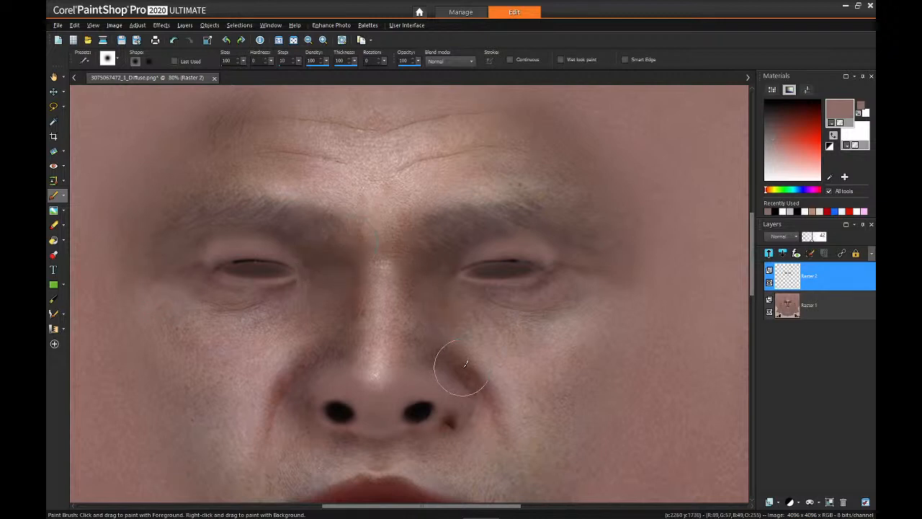
Paint the skin colour over the creases beside both nostrils and the shadow along the side of the nose bridge.
mouse_move(458, 368)
mouse_down()
mouse_move(473, 389)
mouse_move(457, 373)
mouse_up()
mouse_move(320, 355)
mouse_down()
mouse_move(295, 387)
mouse_move(344, 307)
mouse_move(336, 340)
mouse_up()
mouse_move(421, 332)
mouse_down()
mouse_move(432, 330)
mouse_move(411, 272)
mouse_move(430, 255)
mouse_move(420, 241)
mouse_move(426, 278)
mouse_up()
scroll(428, 280, down, 4)
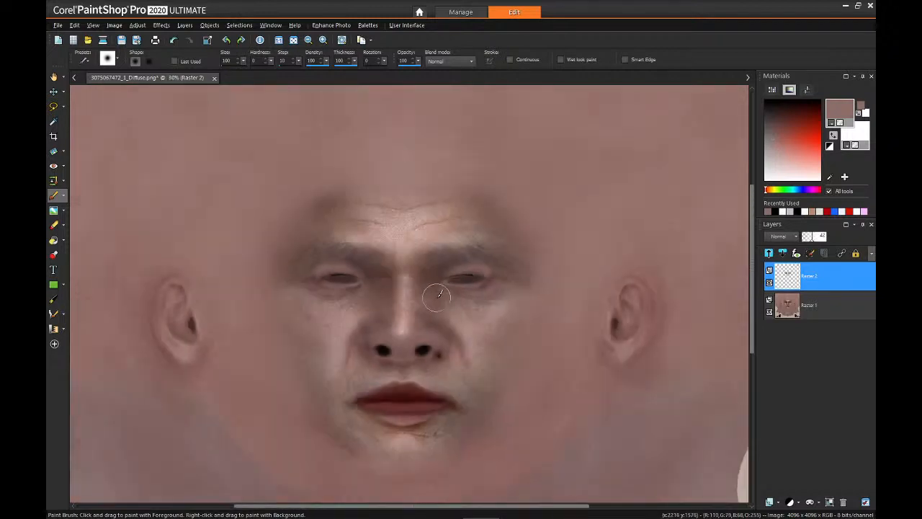
scroll(436, 289, up, 1)
scroll(289, 212, up, 1)
Save the retouched diffuse texture as PNG, accepting a merged image.
click(58, 25)
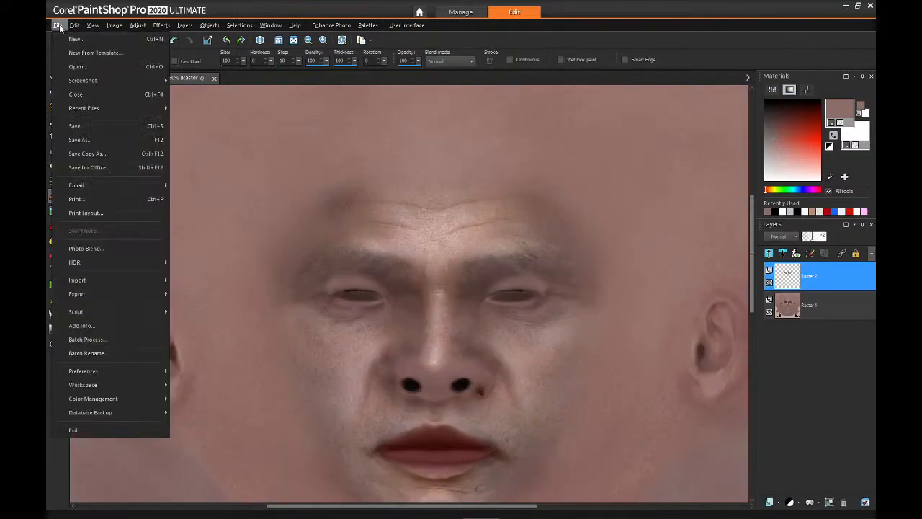
click(92, 120)
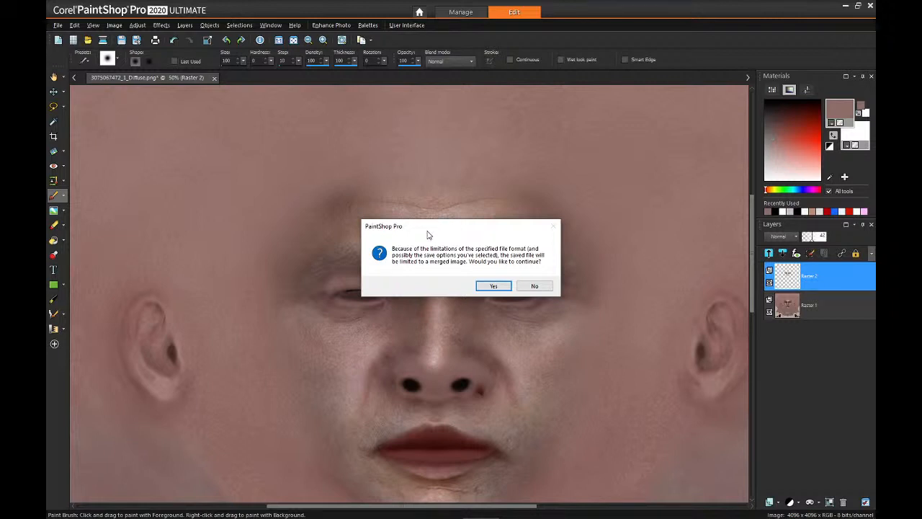
click(491, 286)
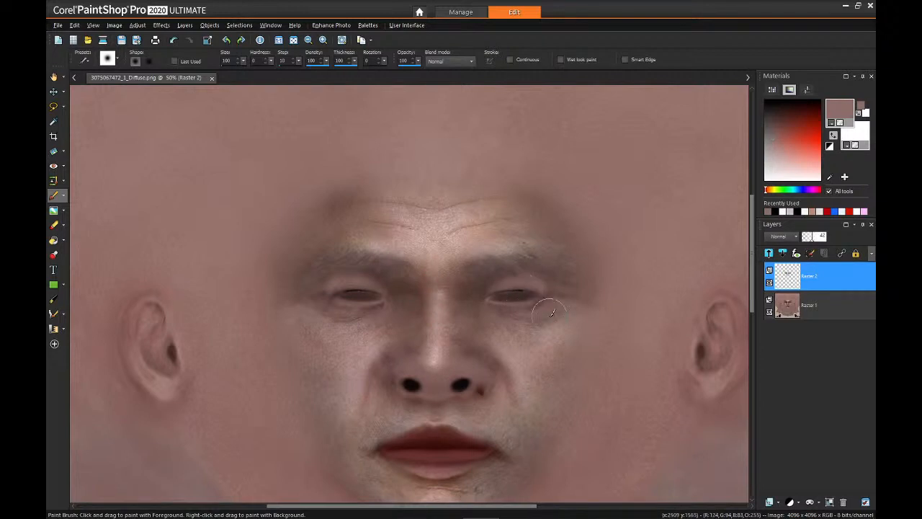
Switch to Character Creator 3 and examine the updated eyebrows, eye sockets and nose on the character's face.
mouse_move(646, 514)
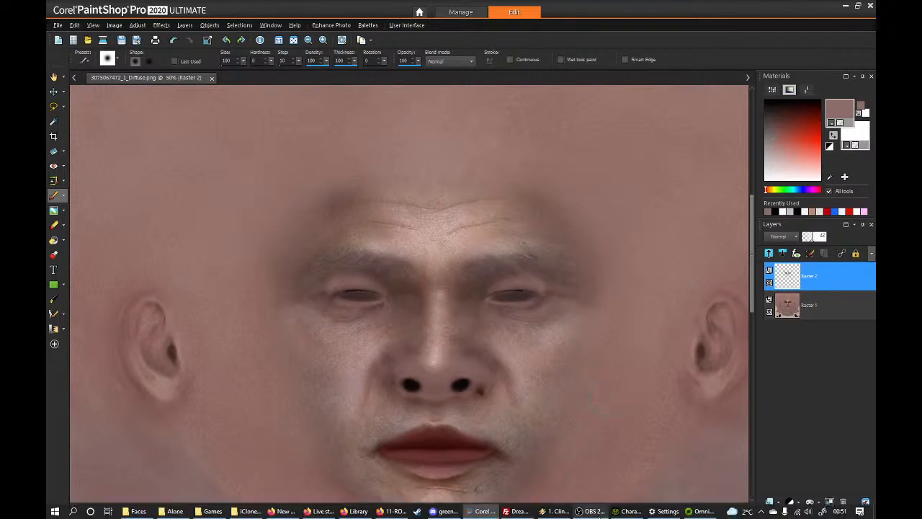
click(639, 514)
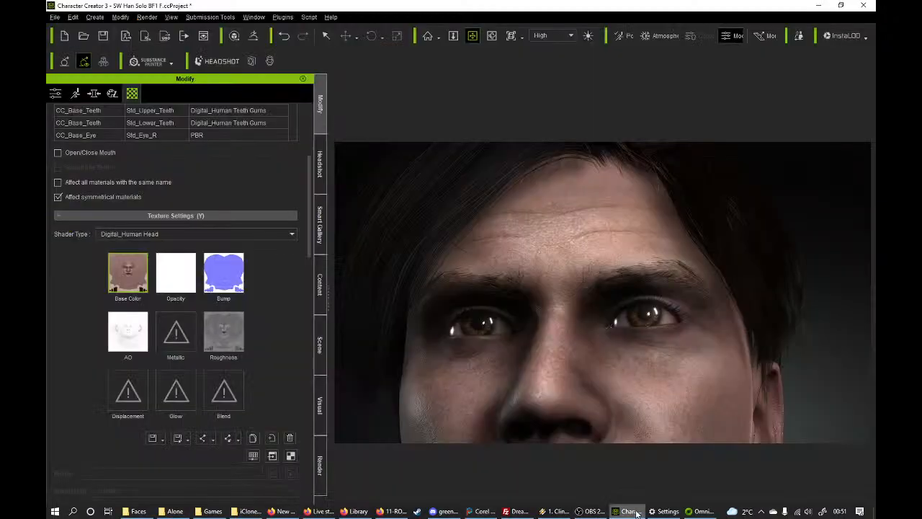
right_drag(569, 366, 576, 382)
scroll(562, 366, down, 3)
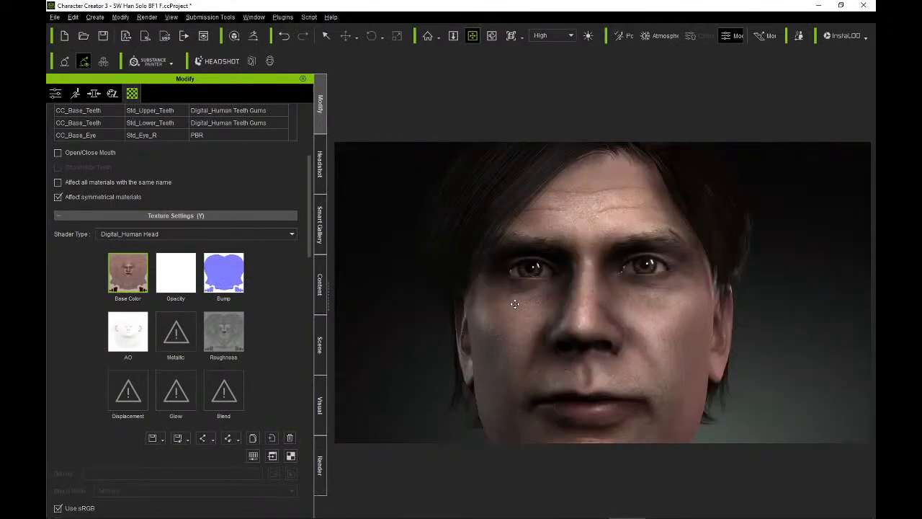
scroll(514, 305, up, 1)
right_drag(515, 305, 476, 361)
Turn the HDR Effect off to compare the face's lighting without it, and turn it back on.
click(320, 403)
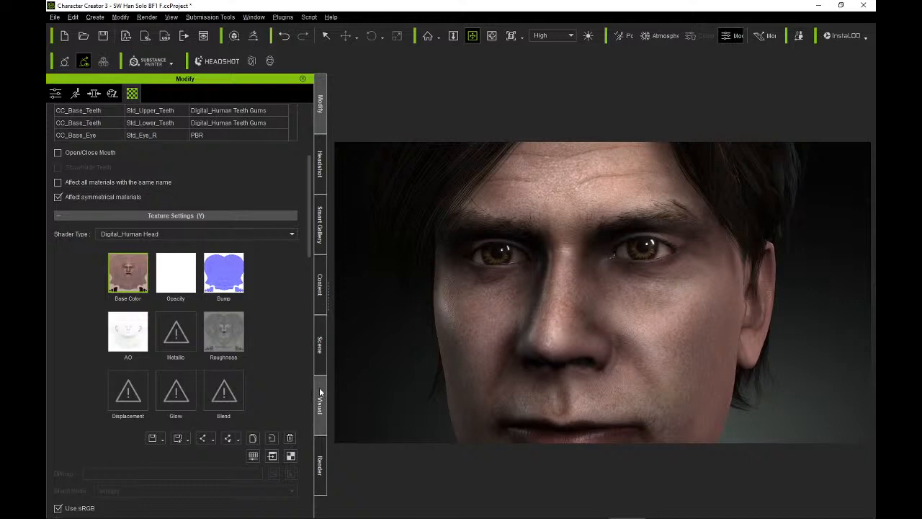
click(58, 344)
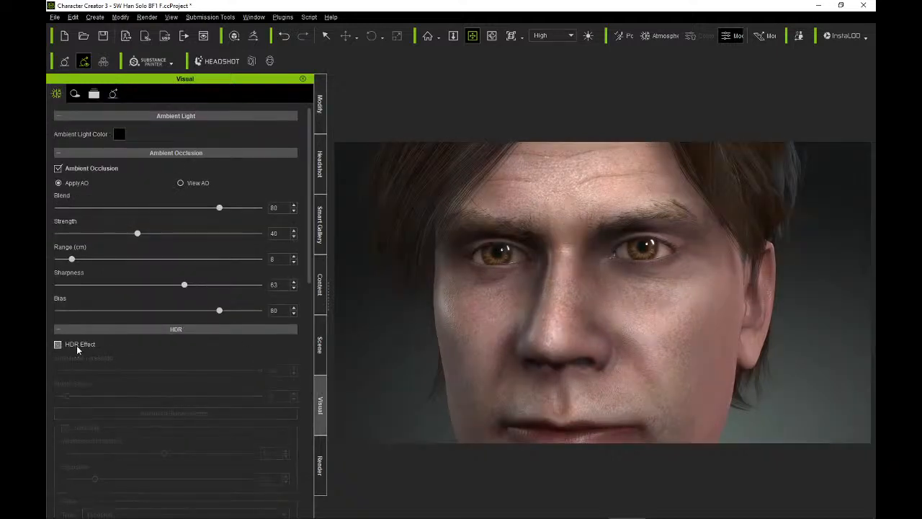
scroll(514, 325, down, 5)
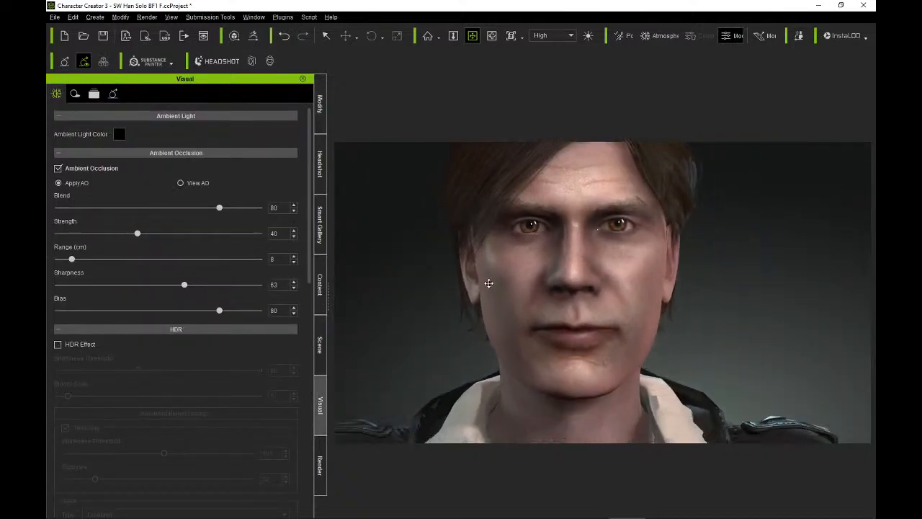
click(59, 345)
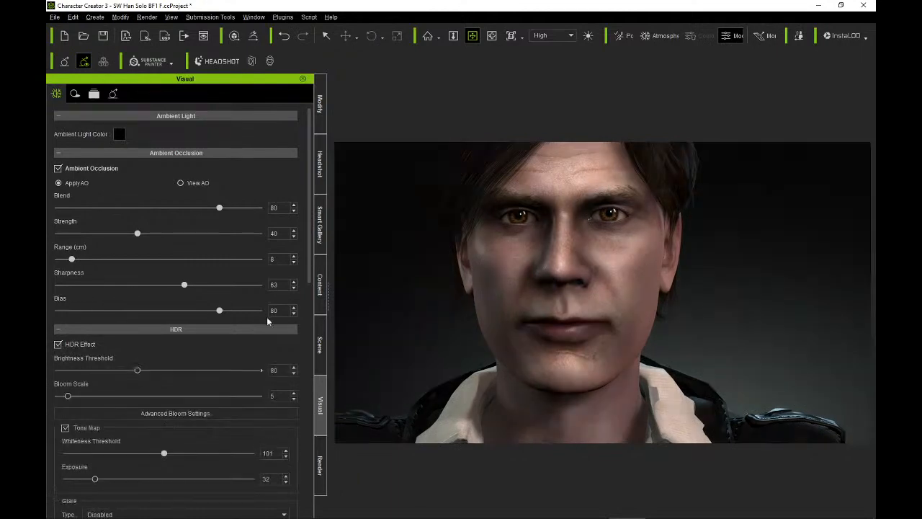
Examine the face from the front and side, including close-ups of the mouth, nose folds and eye sockets.
mouse_move(578, 288)
right_down()
mouse_move(391, 295)
mouse_move(589, 297)
right_up()
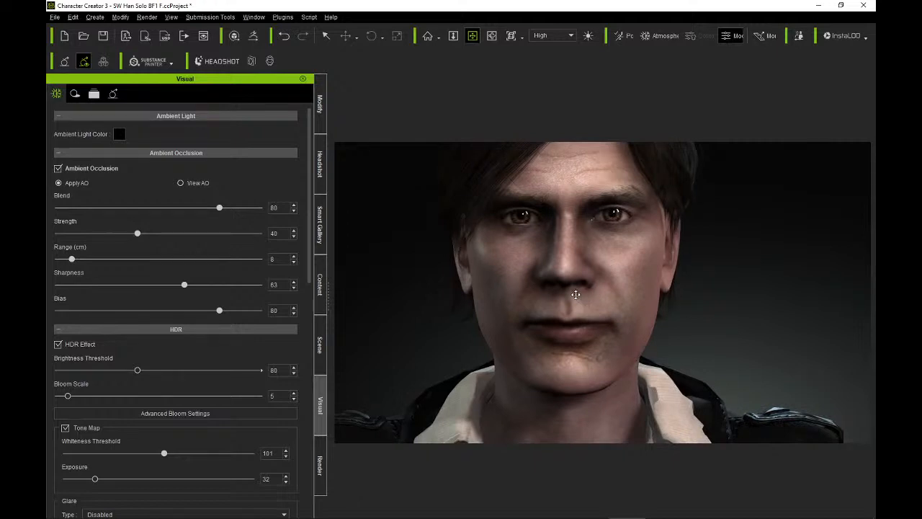
mouse_move(556, 282)
right_down()
mouse_move(582, 286)
mouse_move(573, 288)
right_up()
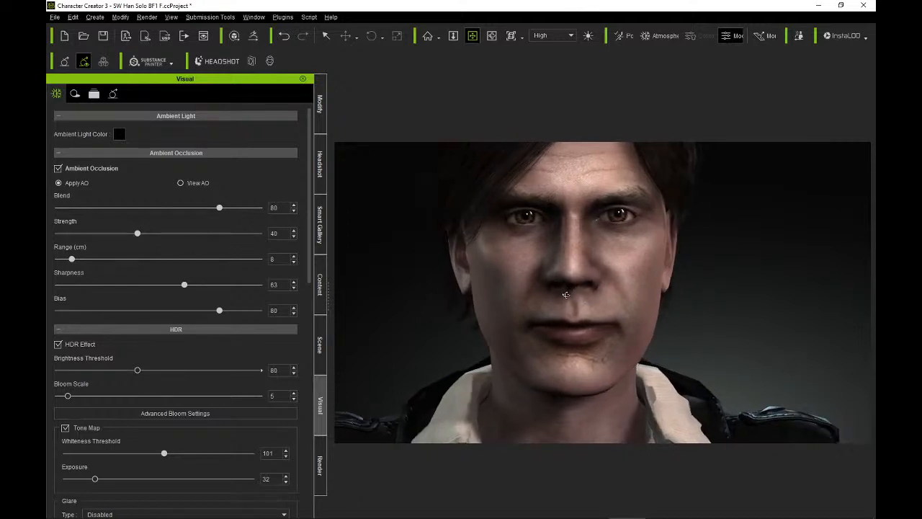
scroll(613, 238, up, 2)
drag(613, 237, 625, 263)
right_drag(625, 263, 585, 253)
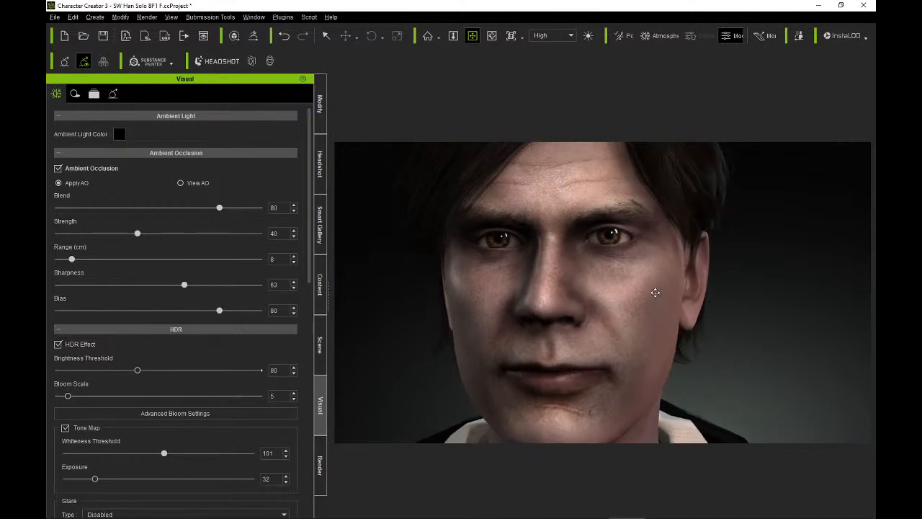
right_drag(626, 287, 533, 297)
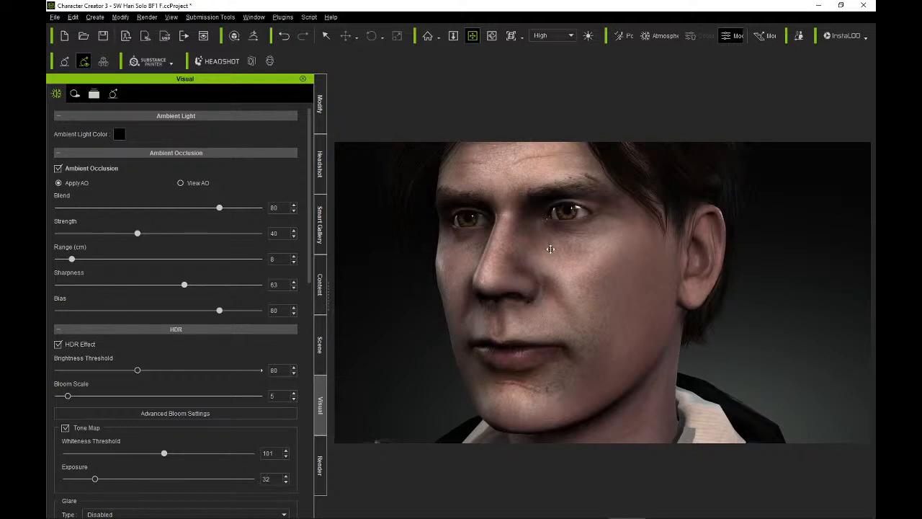
right_drag(550, 249, 628, 262)
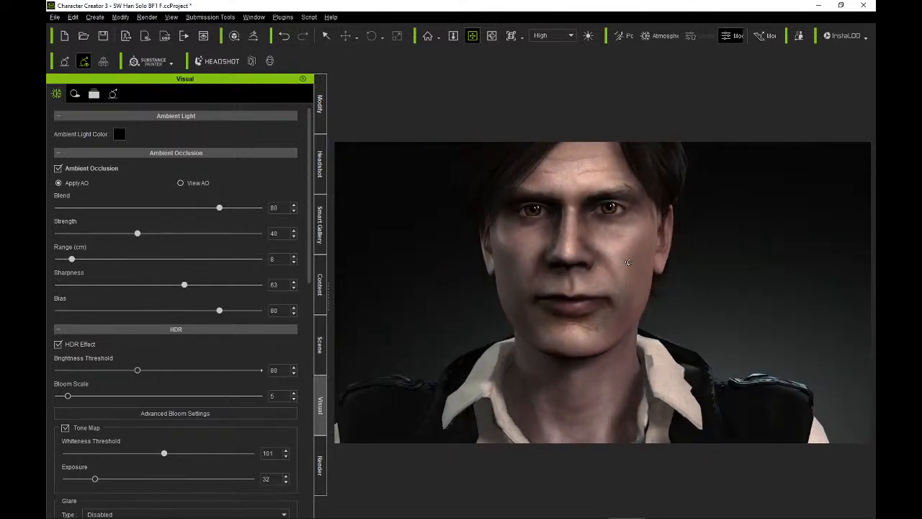
scroll(631, 261, up, 5)
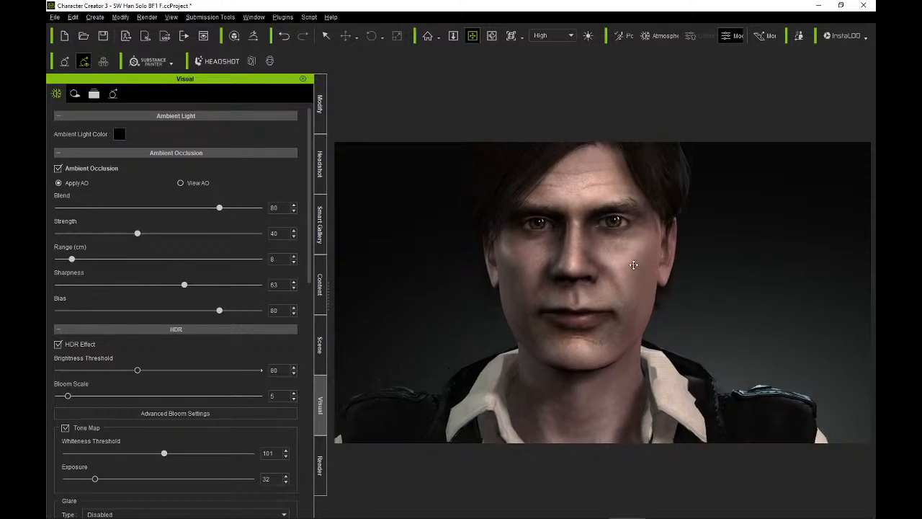
scroll(605, 267, up, 4)
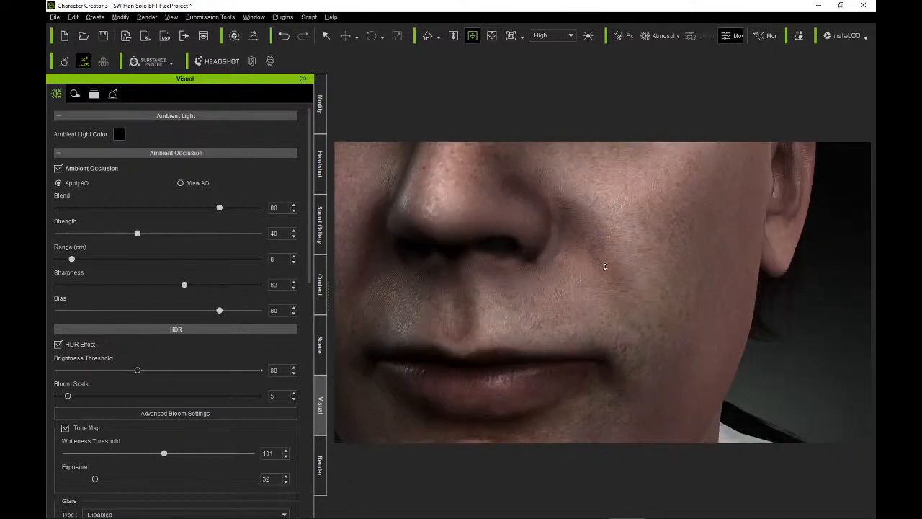
middle_drag(605, 258, 603, 324)
right_drag(596, 318, 656, 309)
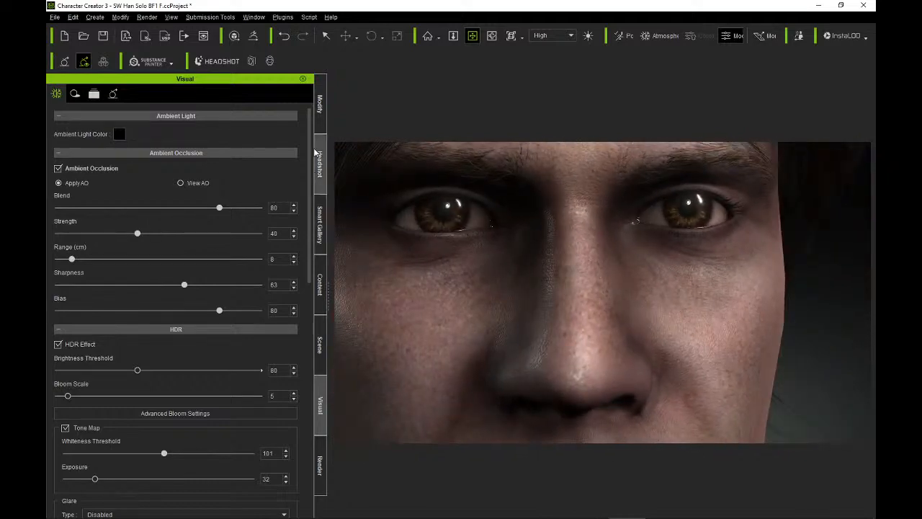
Open the head's Bump texture in PaintShop Pro and inspect the area around the nose and eyes.
click(320, 104)
click(213, 288)
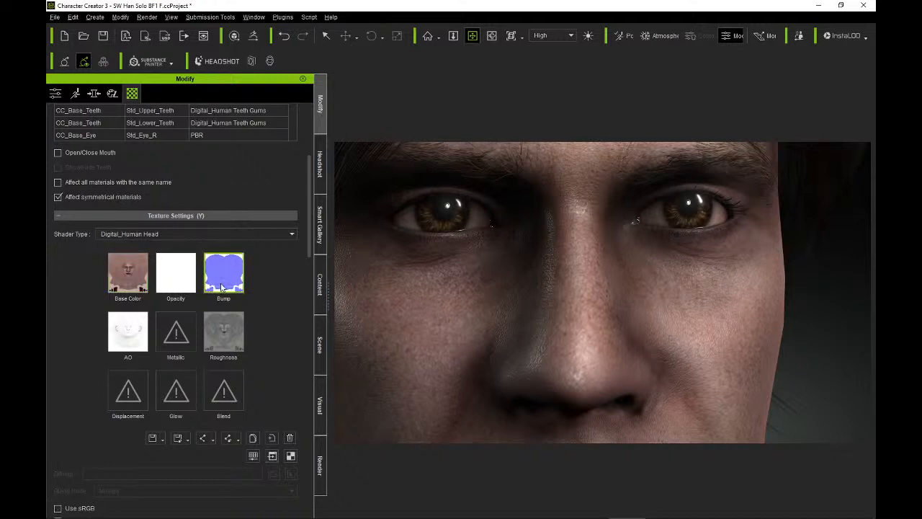
mouse_move(222, 287)
click(272, 456)
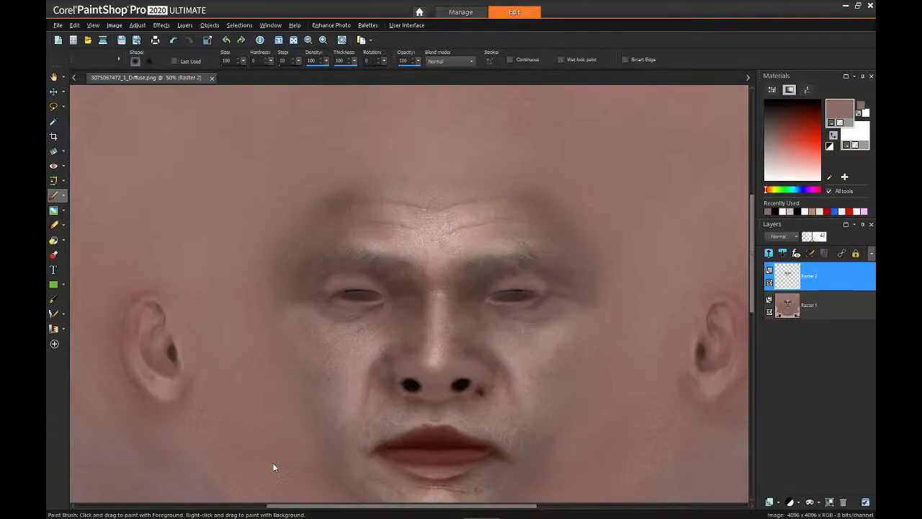
scroll(430, 233, up, 5)
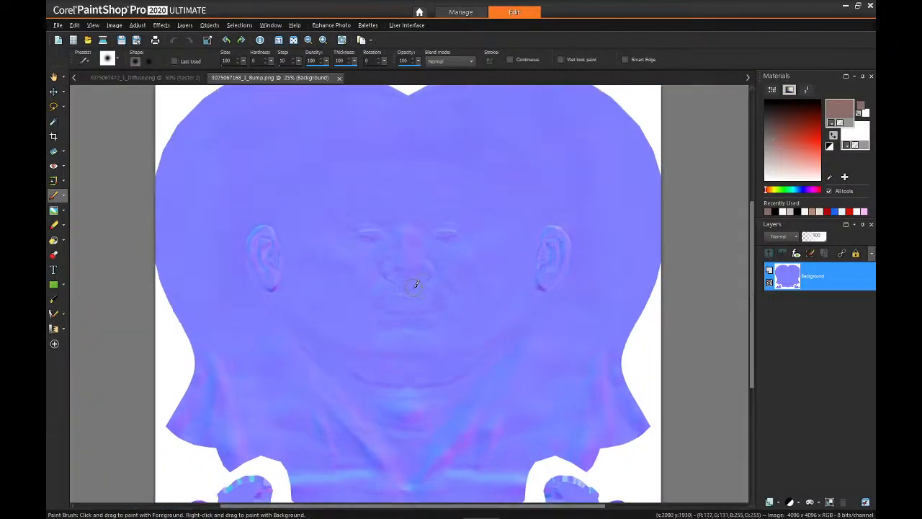
scroll(473, 229, up, 4)
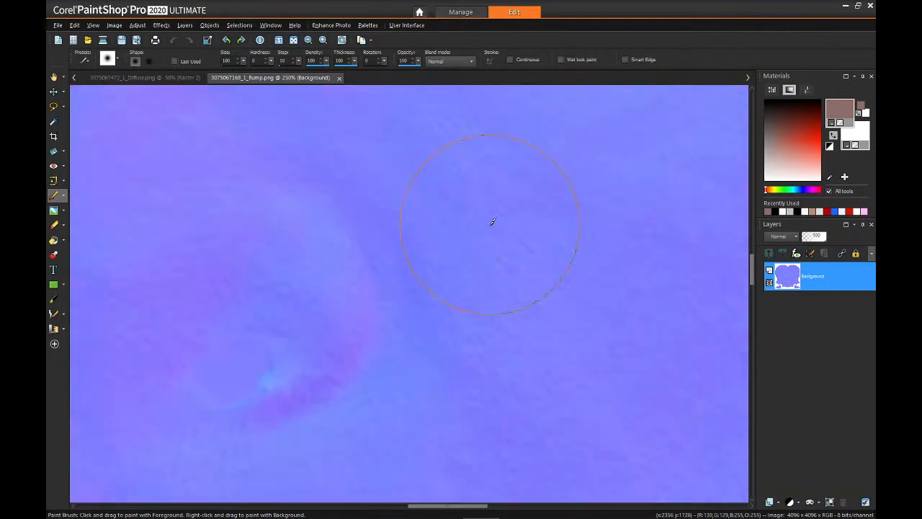
scroll(493, 221, down, 4)
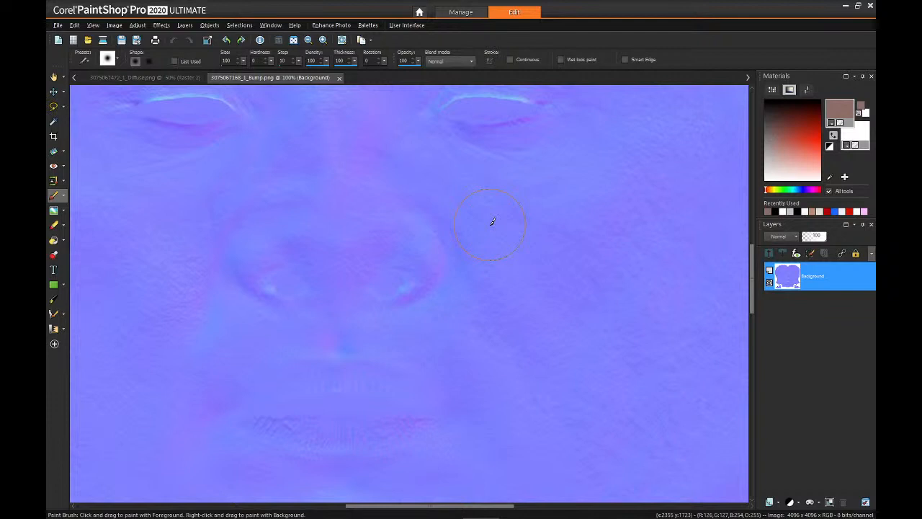
scroll(493, 221, down, 1)
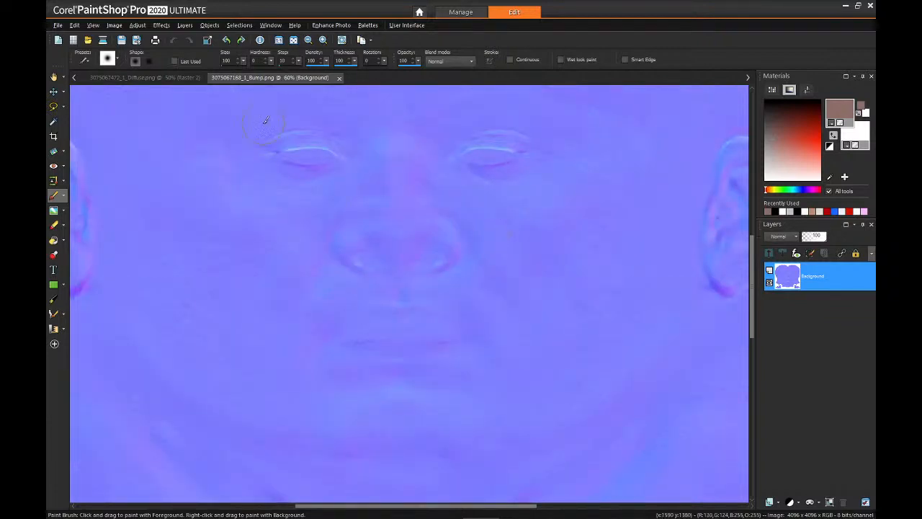
Compare the crease beside the nostril in the diffuse texture with the same area of the bump texture.
click(131, 76)
scroll(522, 396, up, 2)
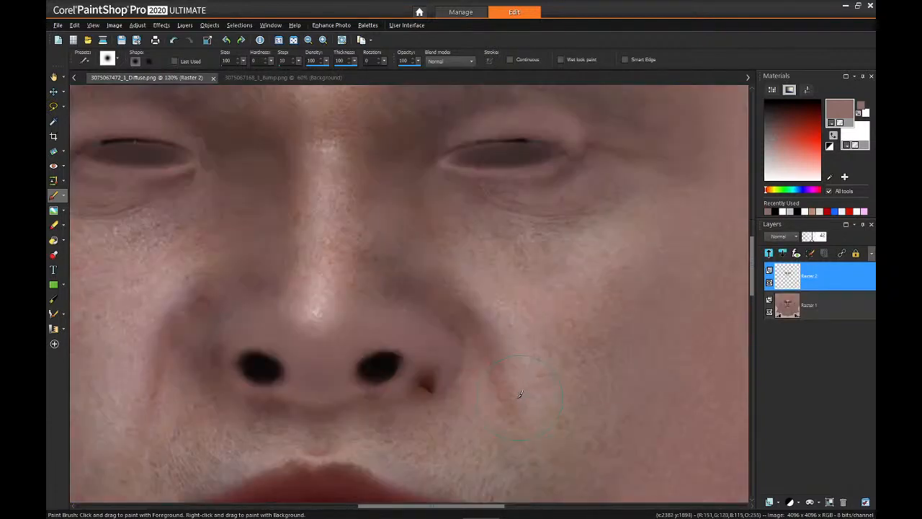
scroll(516, 392, up, 1)
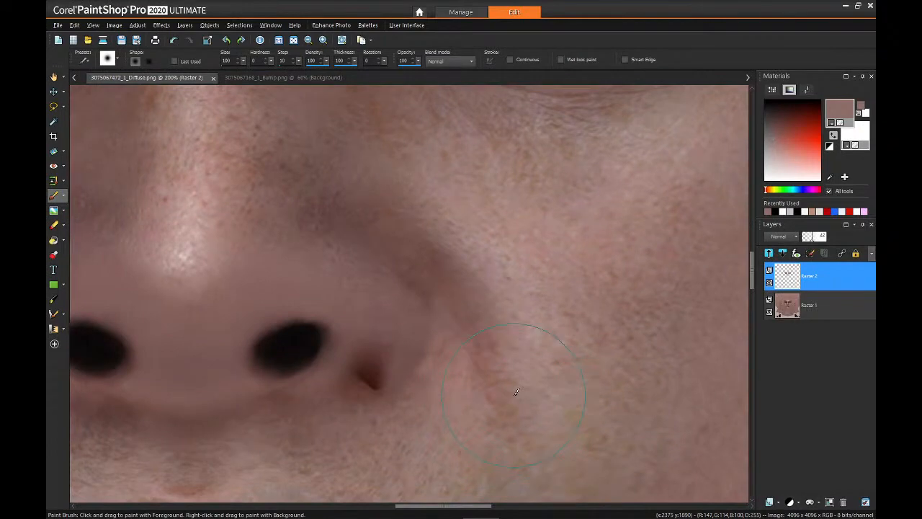
click(271, 77)
scroll(396, 285, up, 3)
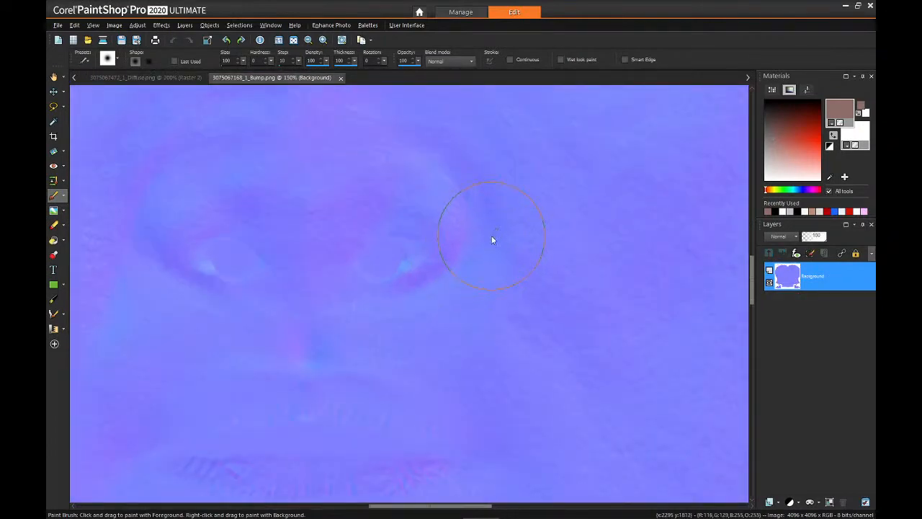
Return to Character Creator 3 and open the head's Roughness texture in PaintShop Pro.
key(alt+Tab)
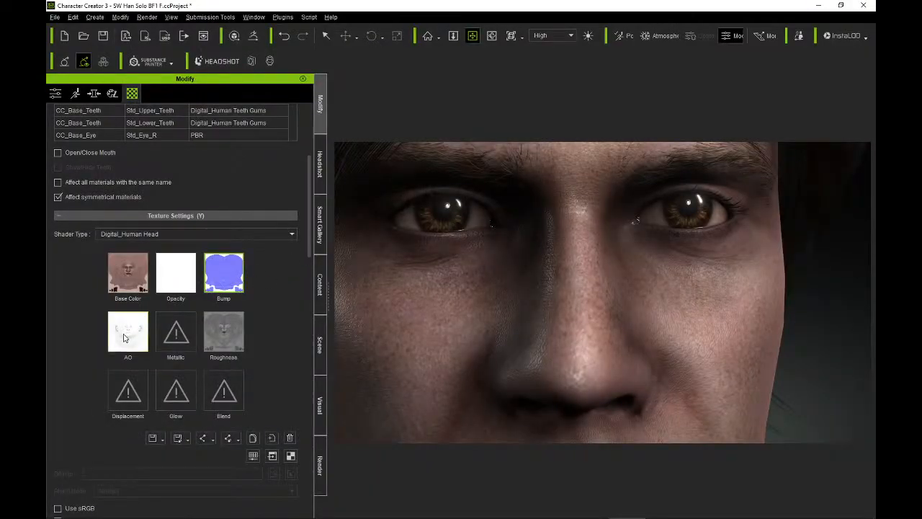
click(236, 337)
click(273, 457)
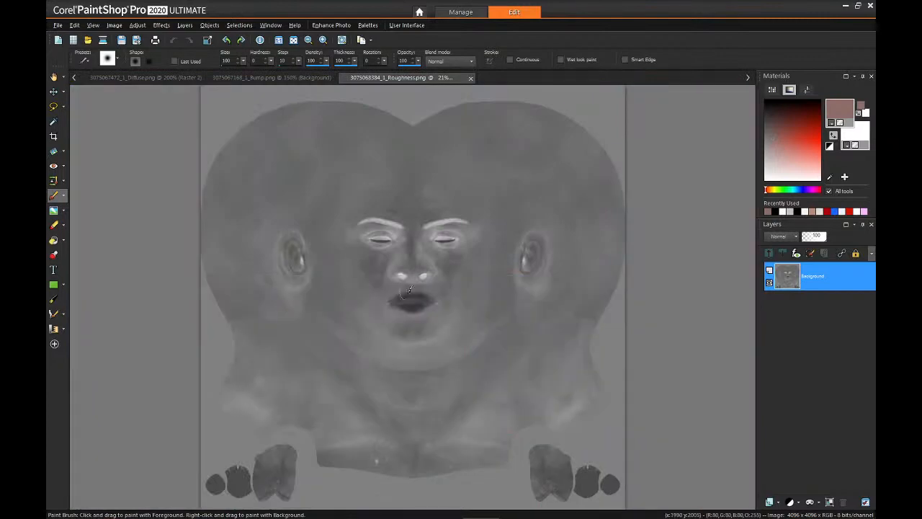
Inspect the skin around the nostrils and mouth in the roughness texture.
scroll(428, 275, up, 2)
scroll(428, 275, up, 3)
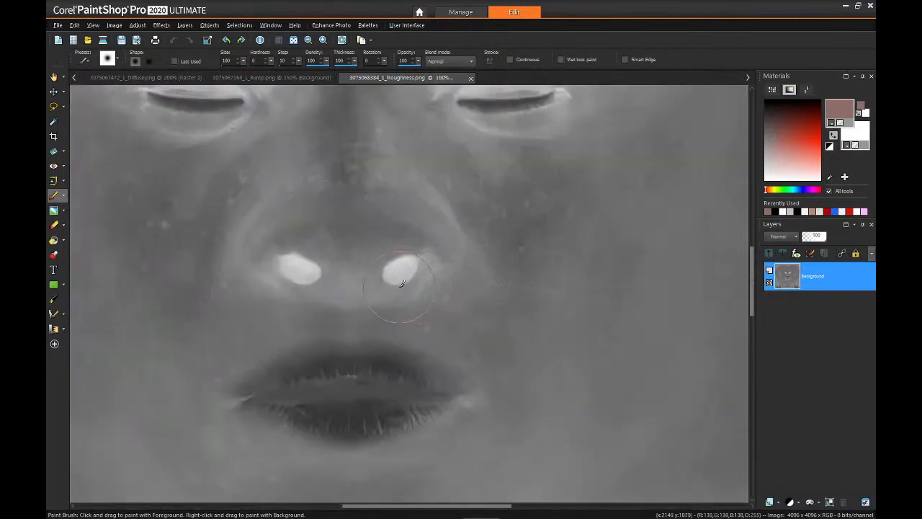
scroll(401, 283, up, 1)
Return to Character Creator 3, open the head's AO texture in PaintShop Pro and inspect the nose area.
key(alt+Tab)
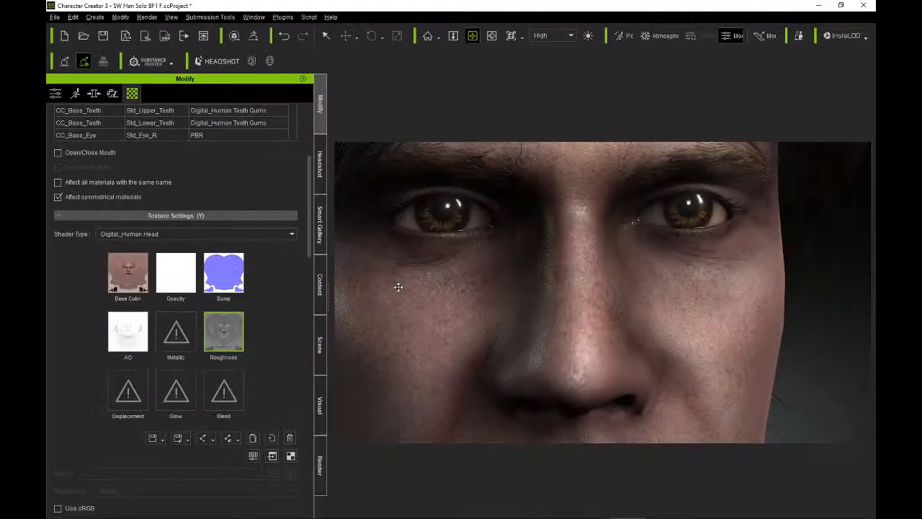
click(121, 333)
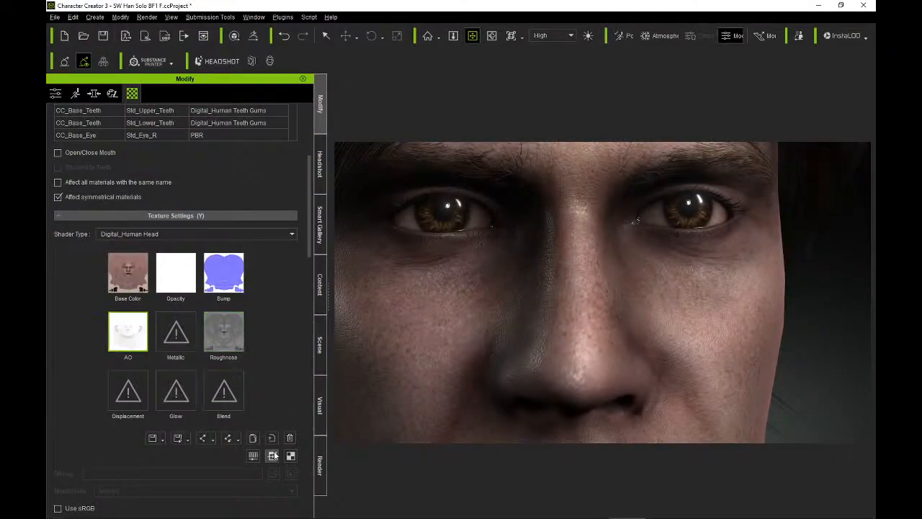
key(alt+Tab)
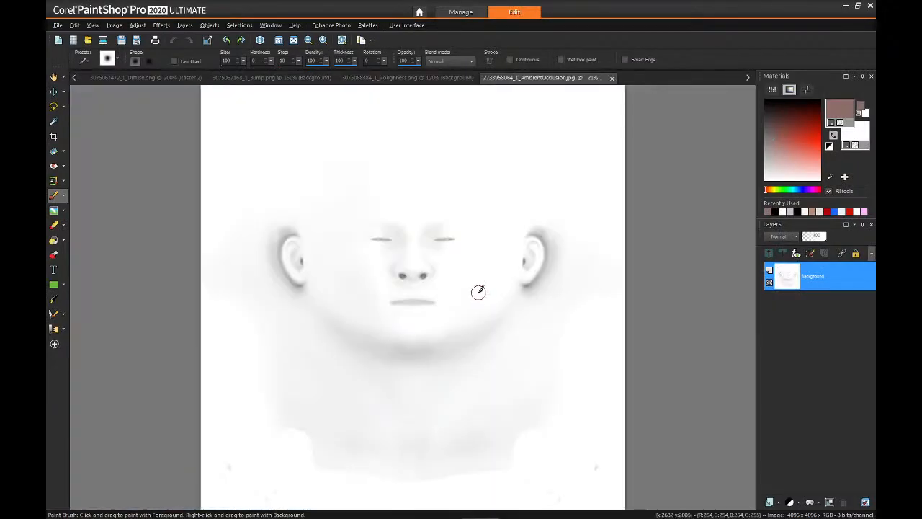
scroll(478, 290, up, 5)
scroll(436, 266, up, 4)
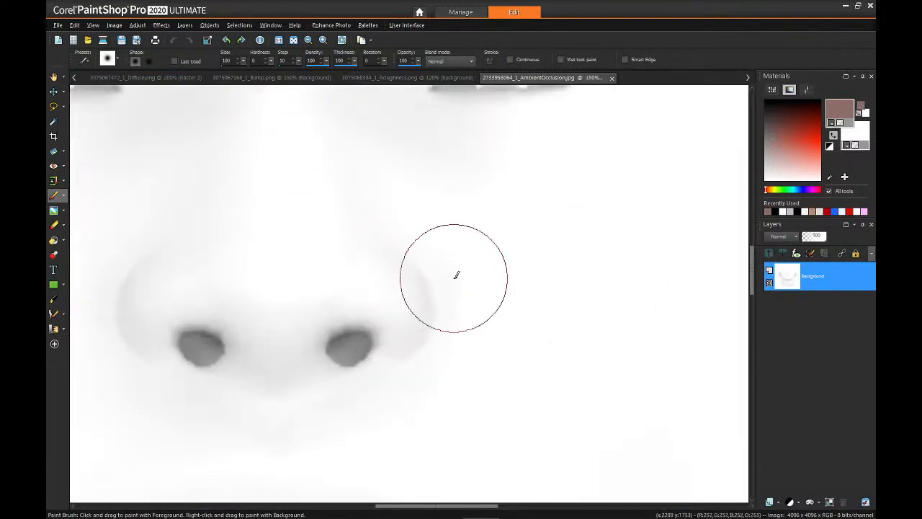
Switch to Character Creator 3 and examine the crease beside the nostril on the model in close-up.
key(alt+Tab)
scroll(598, 296, down, 4)
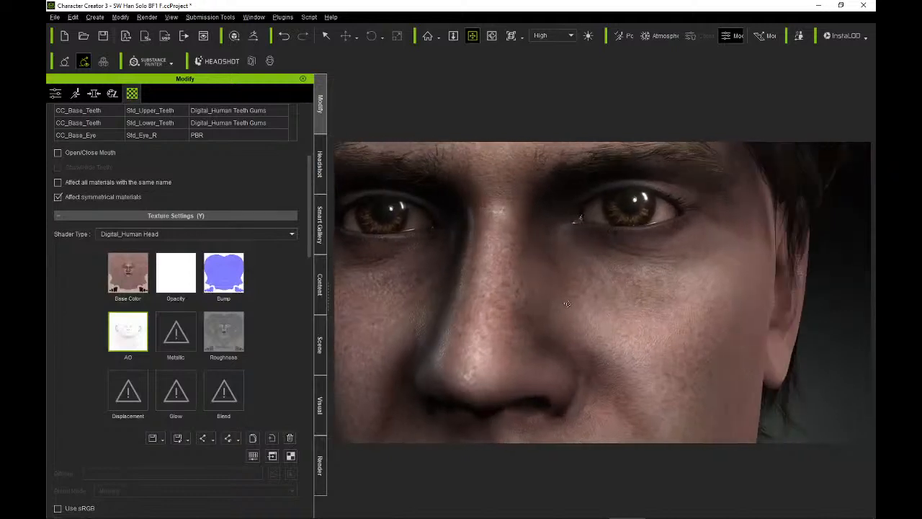
right_drag(618, 318, 565, 349)
scroll(556, 305, up, 4)
scroll(542, 297, up, 4)
scroll(542, 298, down, 1)
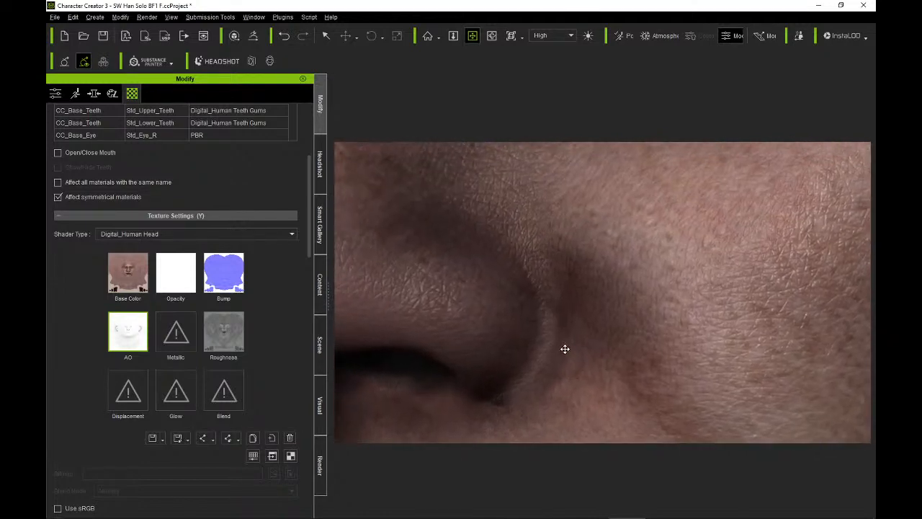
Return to the diffuse texture in PaintShop Pro, hide the Raster 2 layer and make Raster 1 the active layer.
key(alt+Tab)
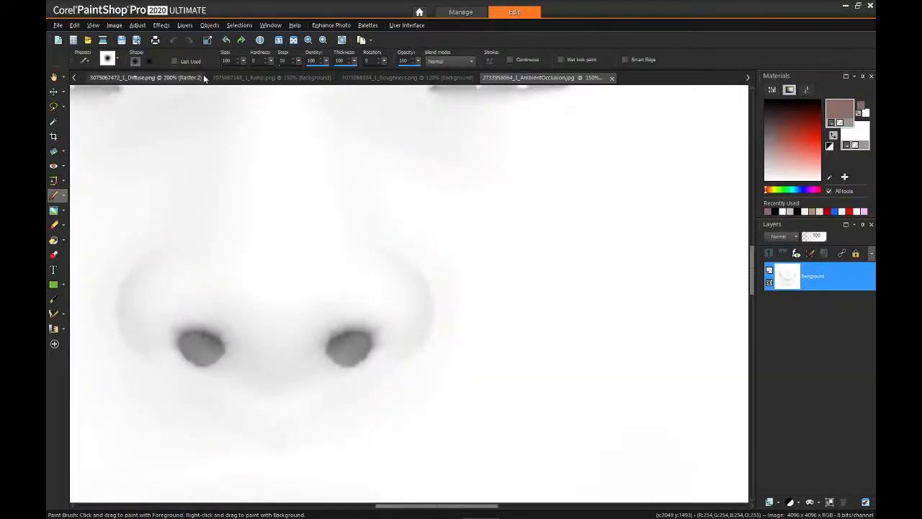
click(204, 78)
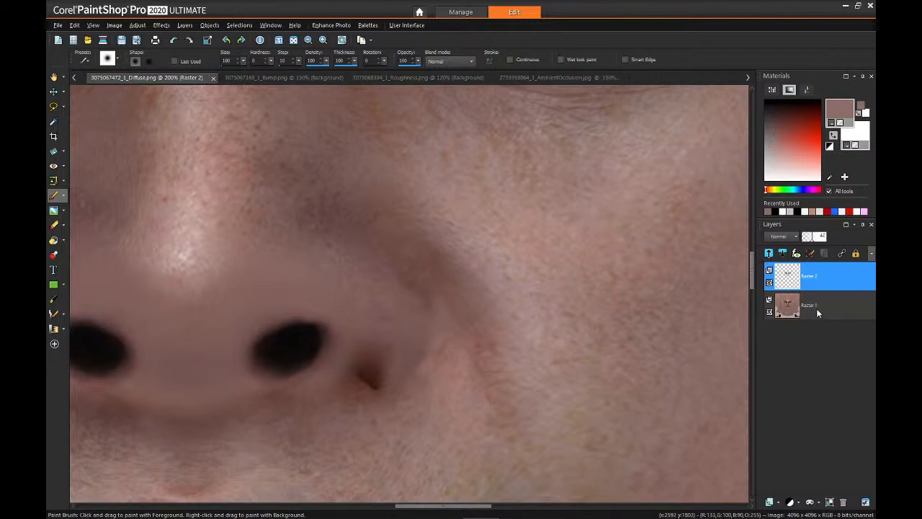
click(769, 286)
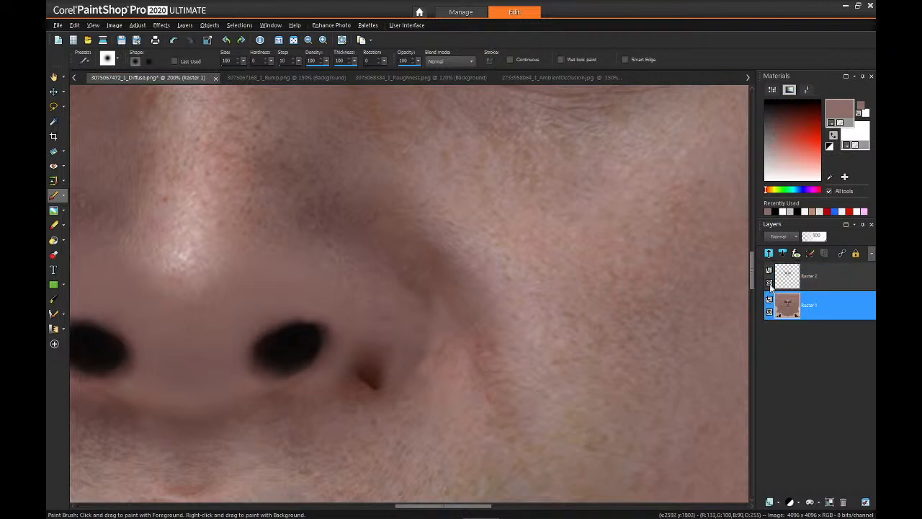
click(770, 285)
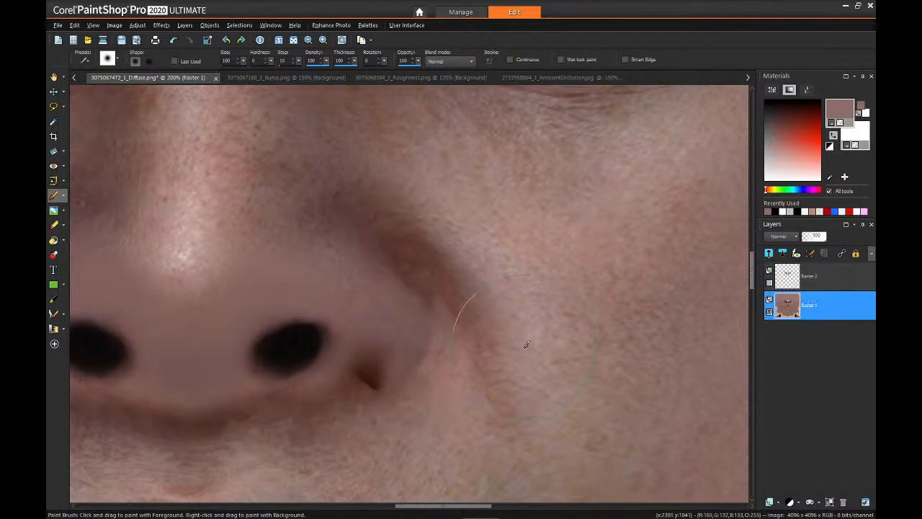
click(828, 315)
Use the Clone Brush to blend skin over the reddish crease where the nostril wing meets the cheek.
click(53, 180)
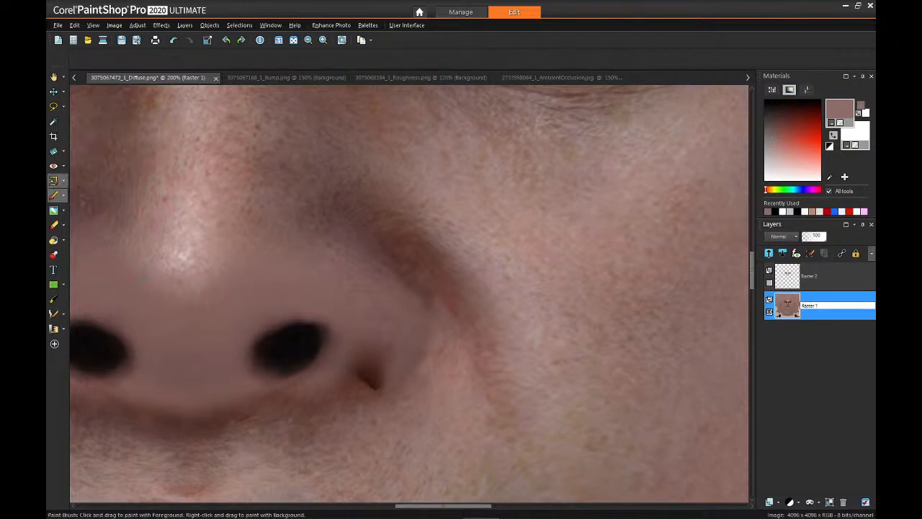
right_click(443, 457)
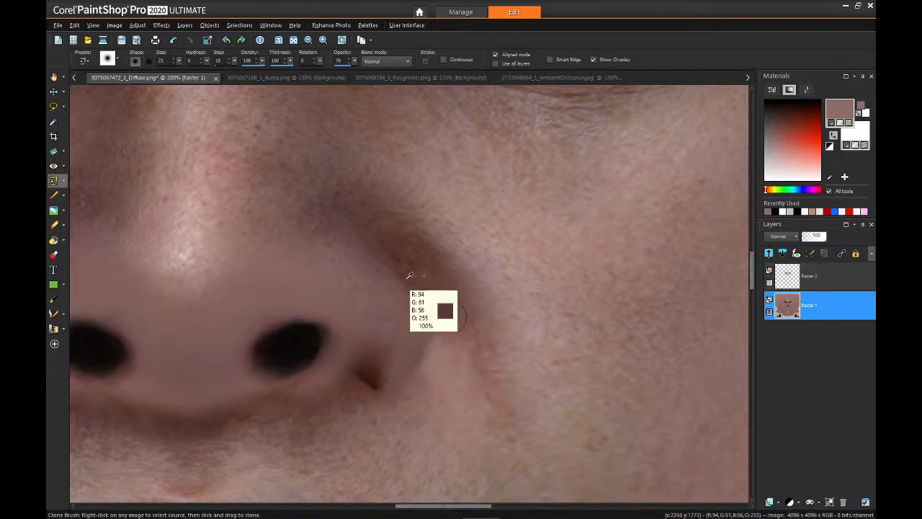
key(ctrl+z)
right_click(372, 247)
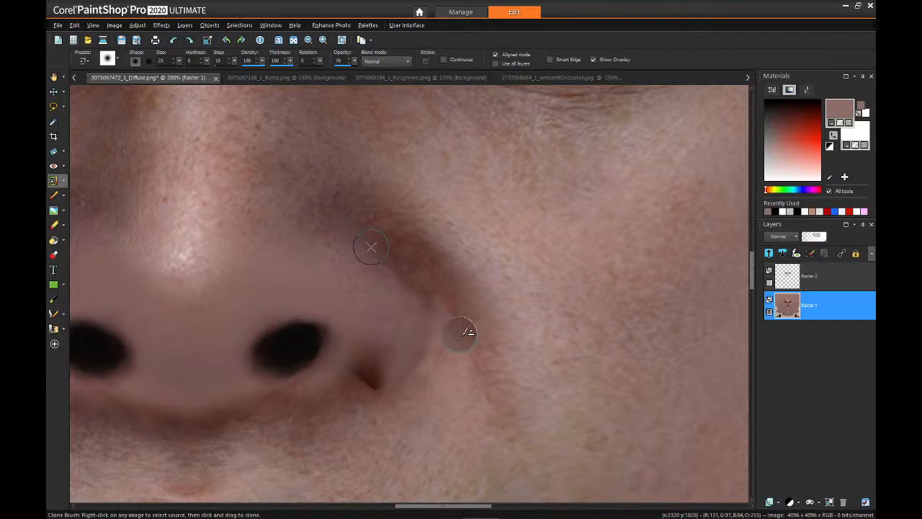
right_click(489, 387)
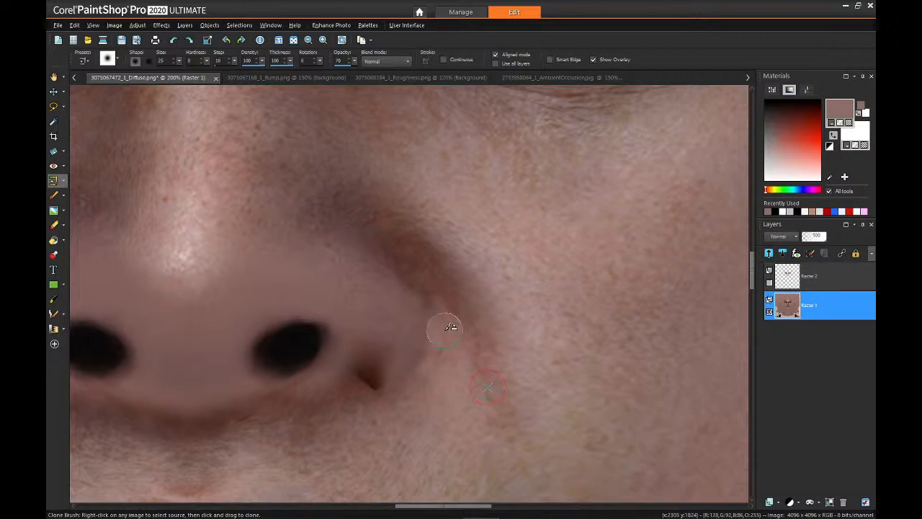
drag(451, 326, 459, 346)
Clone nose skin along the outer edge of the nostril wing and try covering the dark spot beside the nostril.
right_click(375, 265)
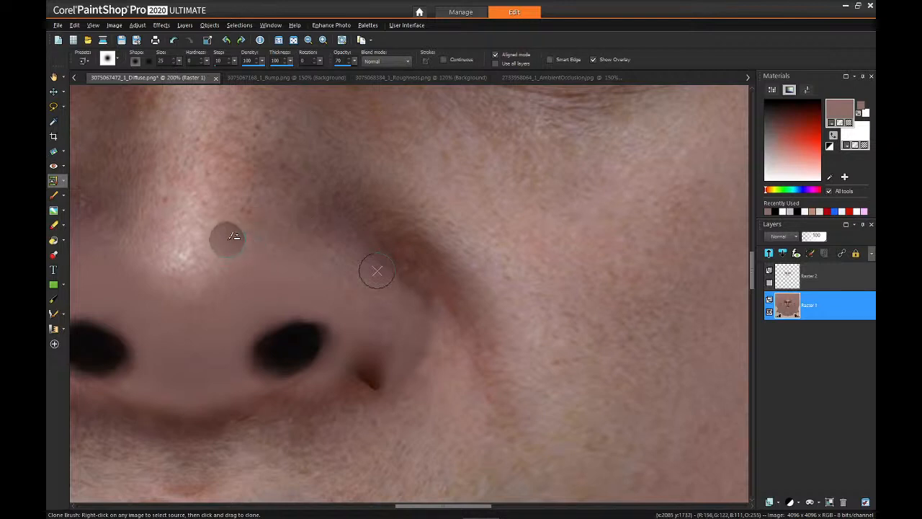
right_click(255, 256)
mouse_move(421, 309)
mouse_down()
mouse_move(407, 292)
mouse_move(419, 306)
mouse_up()
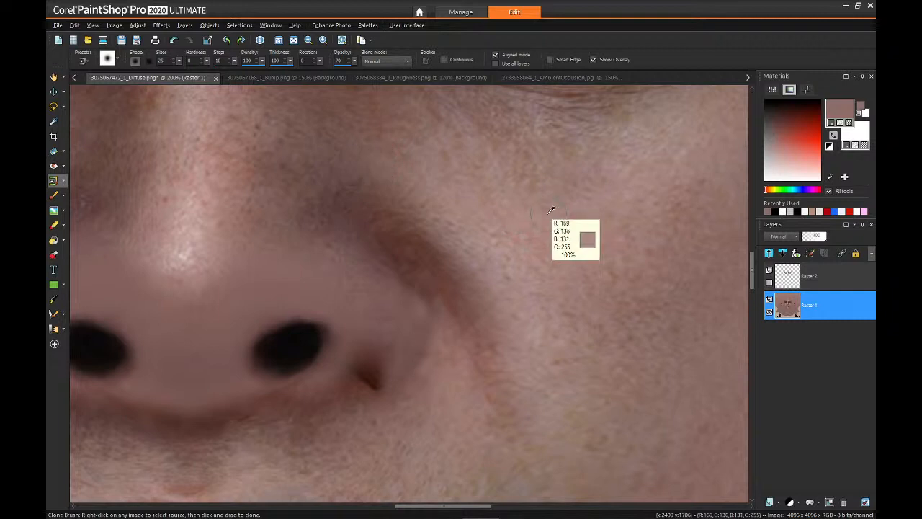
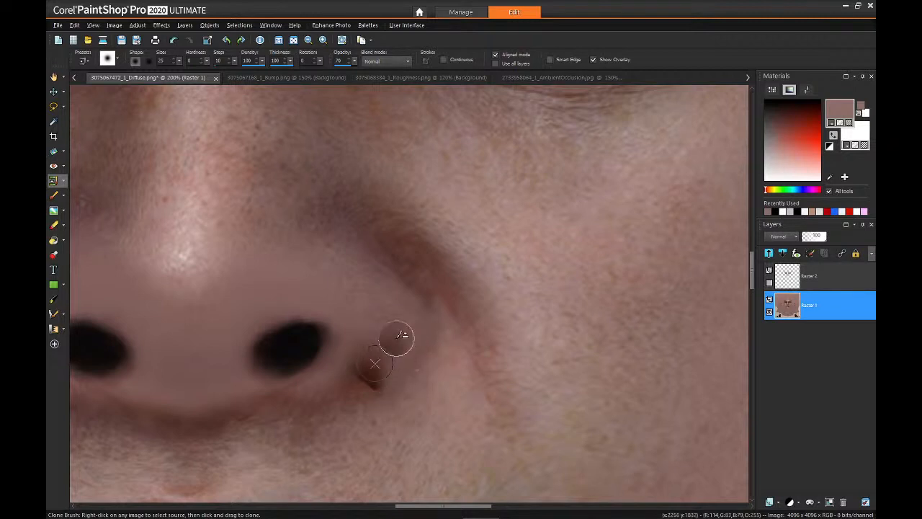
mouse_move(397, 335)
mouse_down()
mouse_move(382, 370)
mouse_move(392, 374)
mouse_up()
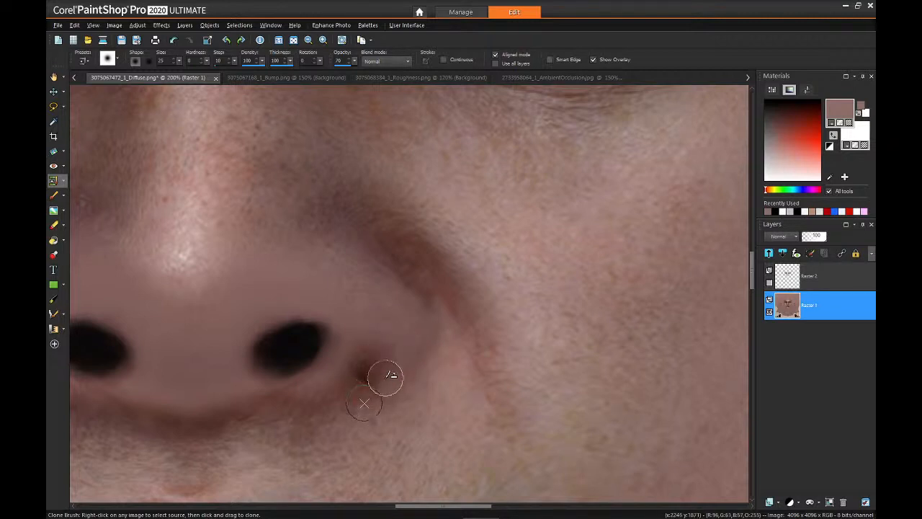
click(384, 352)
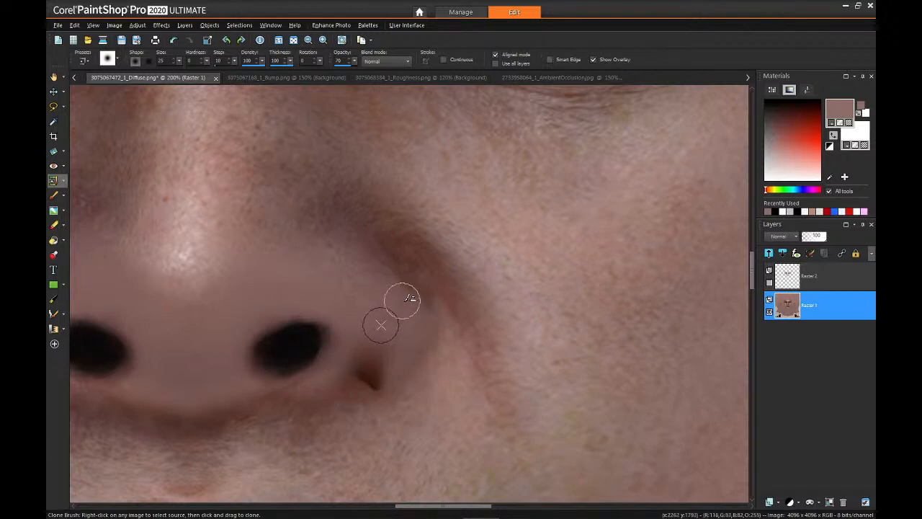
Clone cheek skin over the fold running down from the nostril wing to soften its reddish line.
scroll(368, 340, down, 2)
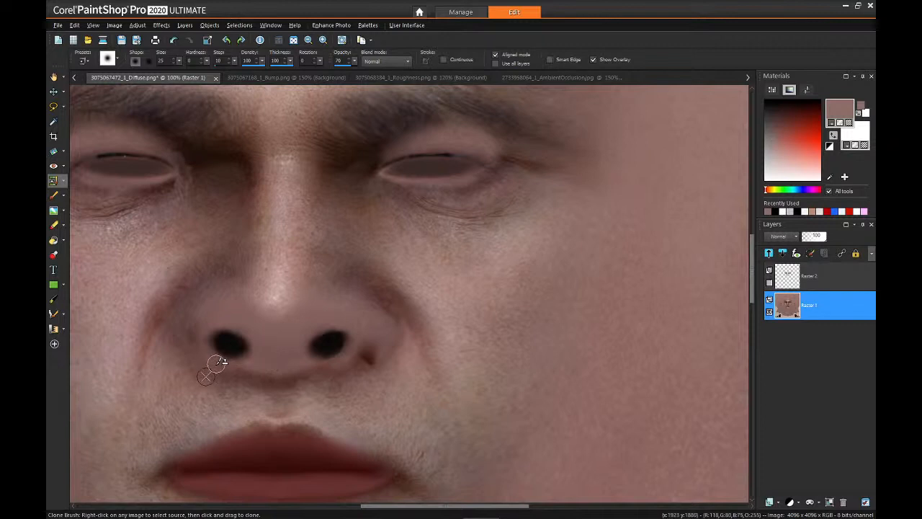
scroll(322, 369, up, 1)
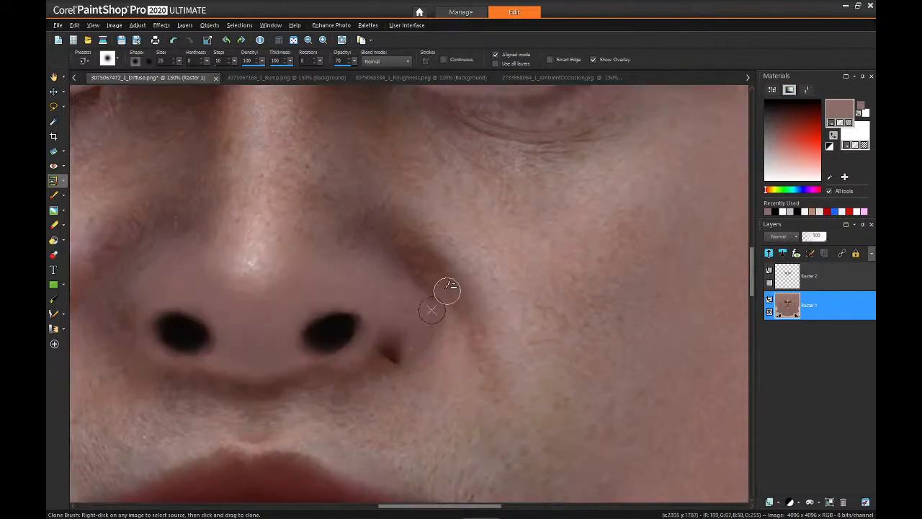
mouse_move(449, 302)
mouse_down()
mouse_move(454, 319)
mouse_move(521, 340)
mouse_move(469, 319)
mouse_move(512, 353)
mouse_up()
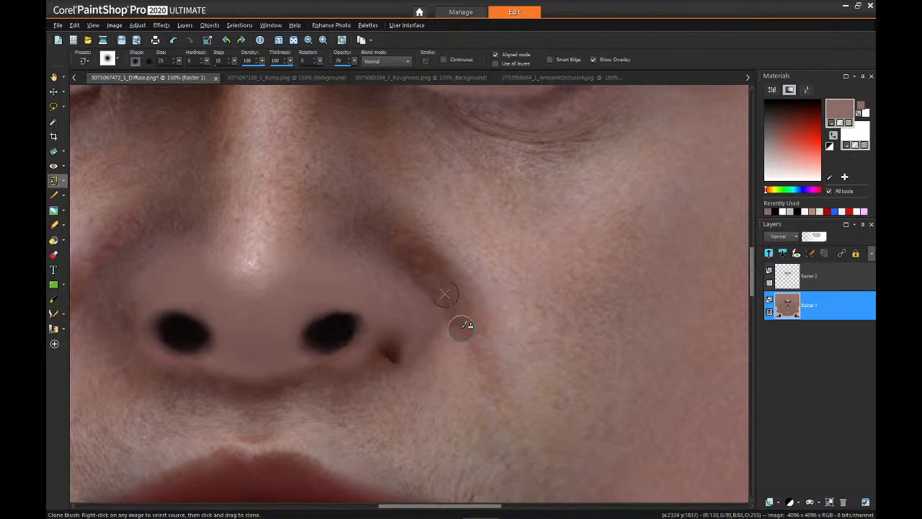
scroll(475, 333, up, 1)
right_click(483, 366)
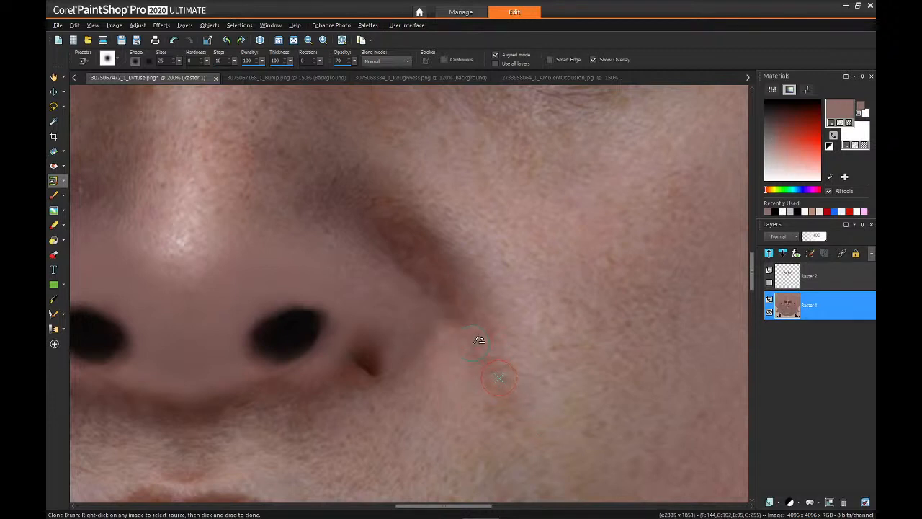
drag(479, 339, 476, 370)
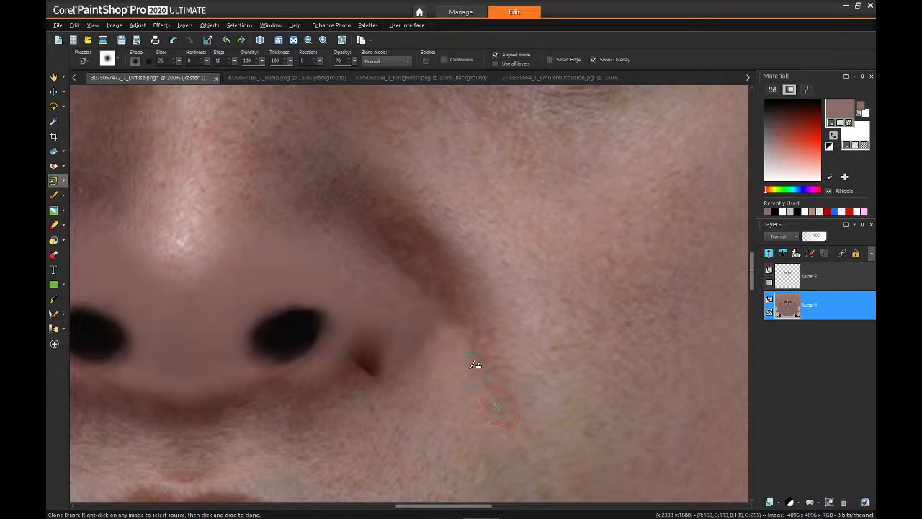
scroll(466, 341, down, 4)
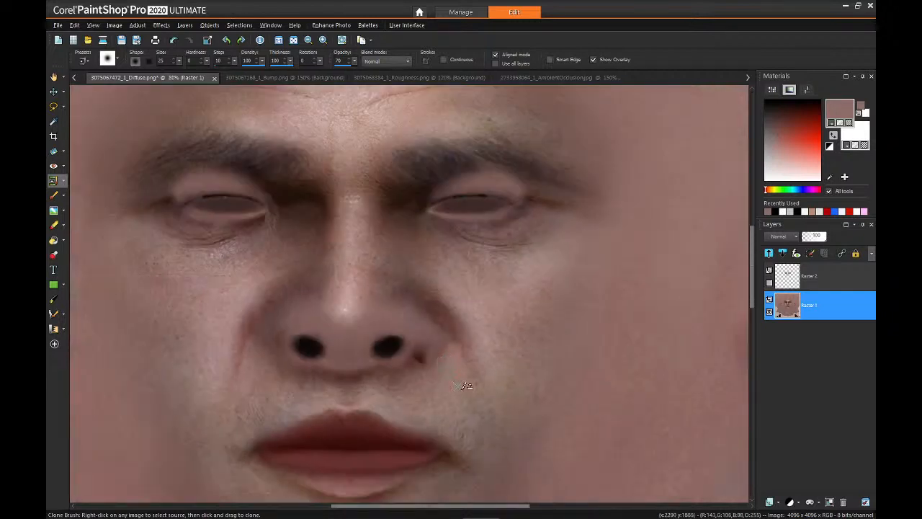
scroll(430, 374, up, 4)
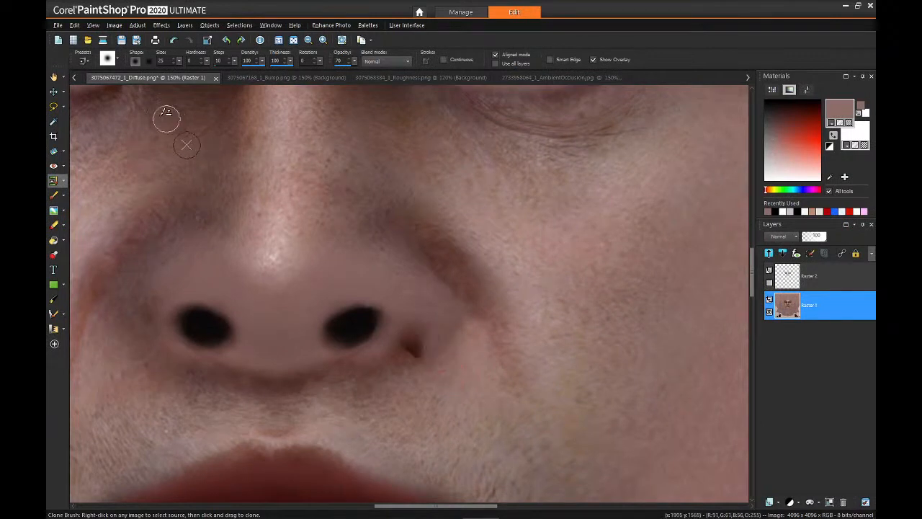
Save the edited diffuse texture over the existing file.
click(58, 26)
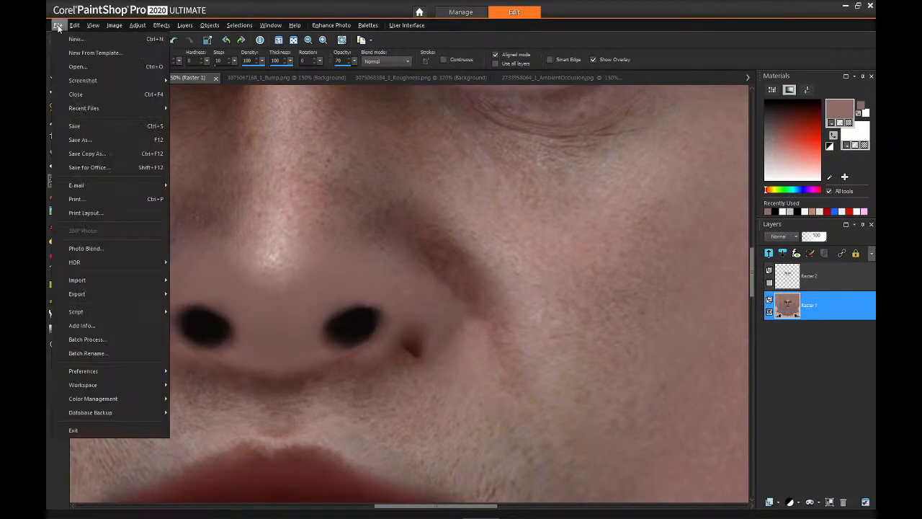
click(111, 127)
click(494, 286)
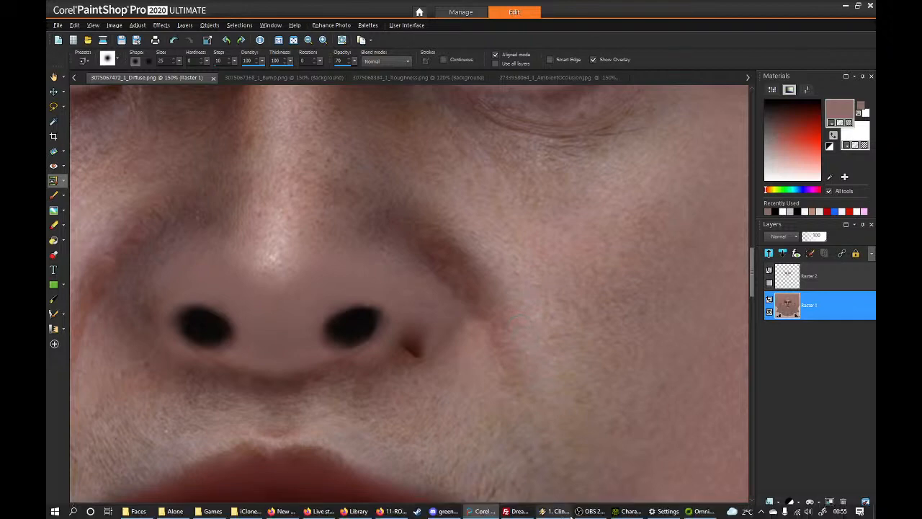
Return to Character Creator 3 and examine the face with the saved texture from the front and side, near and far.
click(627, 512)
scroll(476, 342, down, 5)
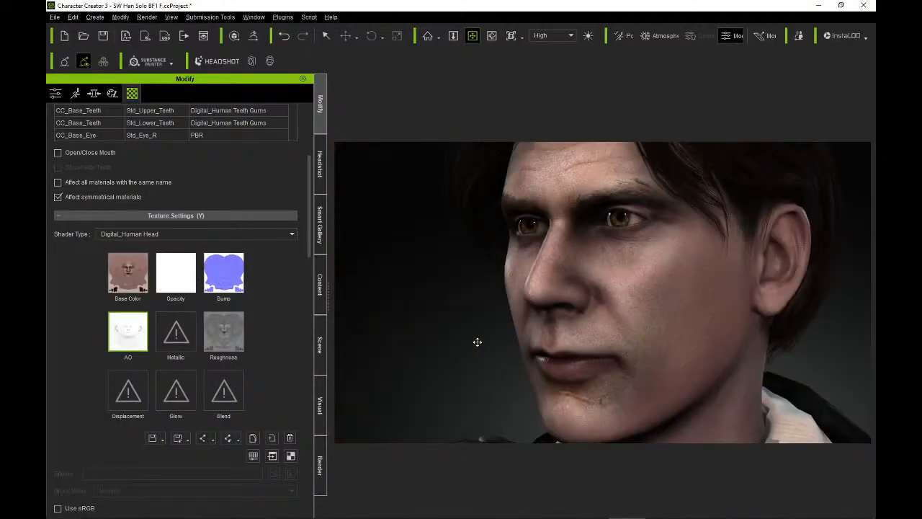
scroll(477, 342, up, 3)
right_drag(486, 341, 610, 342)
drag(609, 342, 653, 344)
scroll(654, 344, down, 3)
right_drag(675, 352, 595, 352)
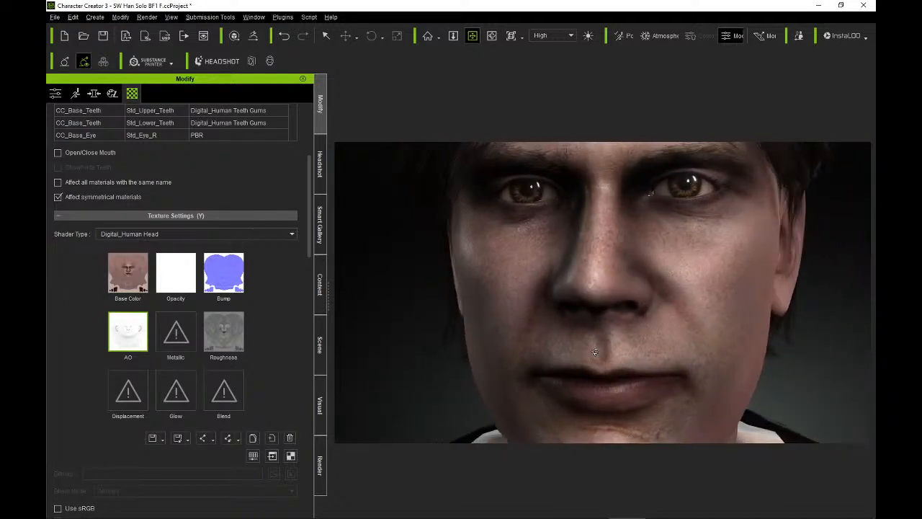
scroll(595, 352, down, 5)
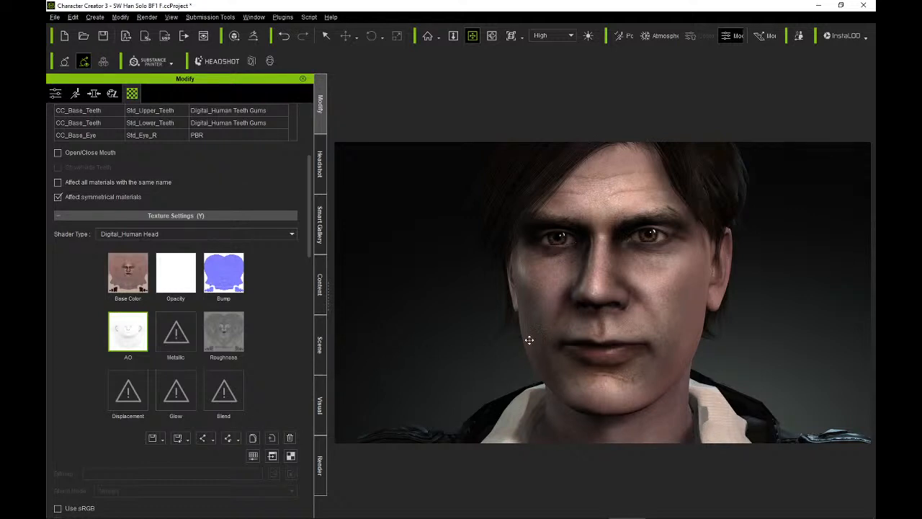
middle_drag(530, 340, 534, 326)
right_drag(539, 327, 551, 359)
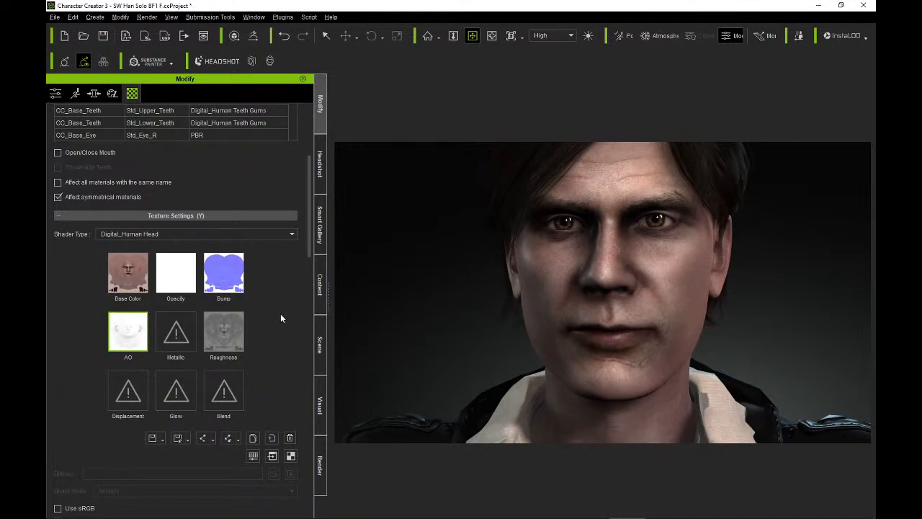
Open Adjust Color for the head's Base Color texture and try a contrast change.
click(253, 437)
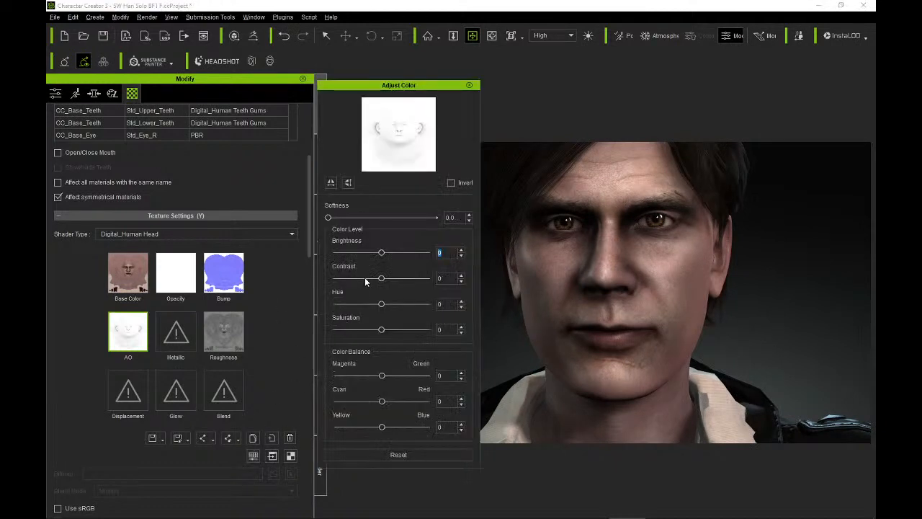
click(137, 274)
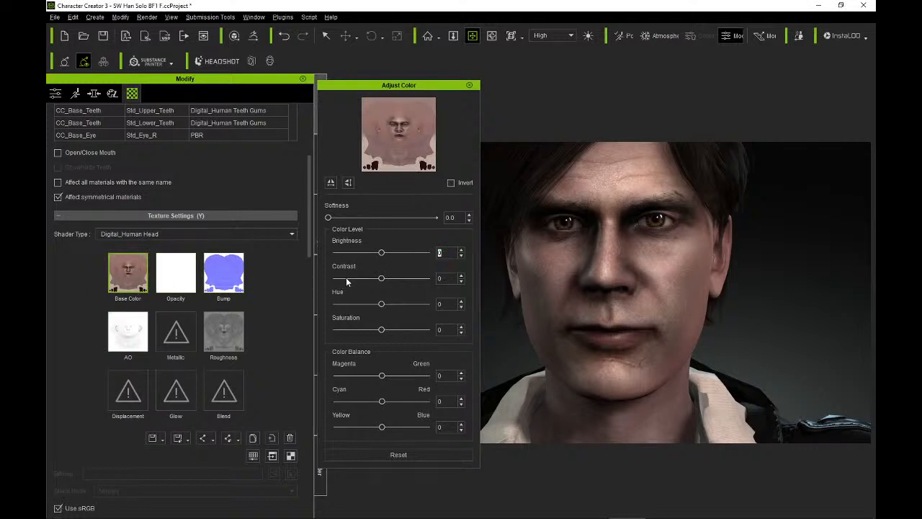
drag(382, 282, 389, 282)
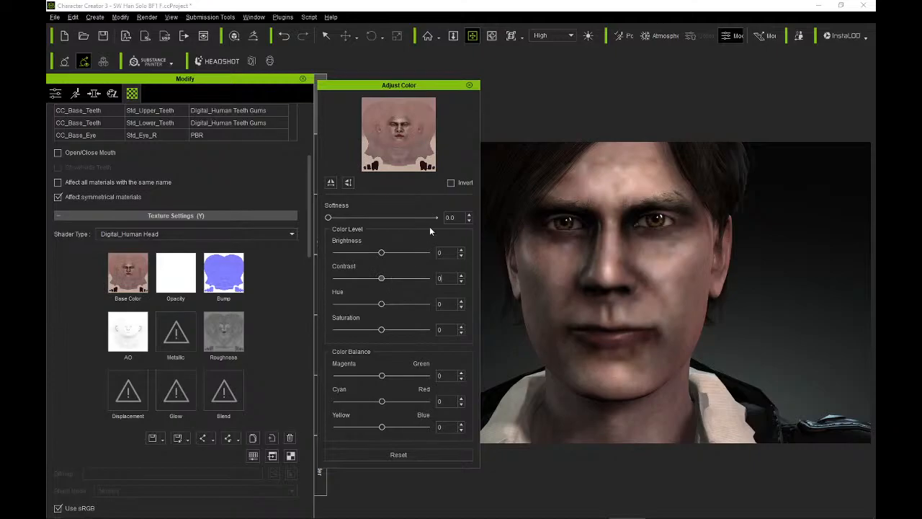
Switch to PaintShop Pro, show the Raster 2 overlay layer and save the diffuse texture as a merged image.
key(alt+Tab)
scroll(484, 227, down, 4)
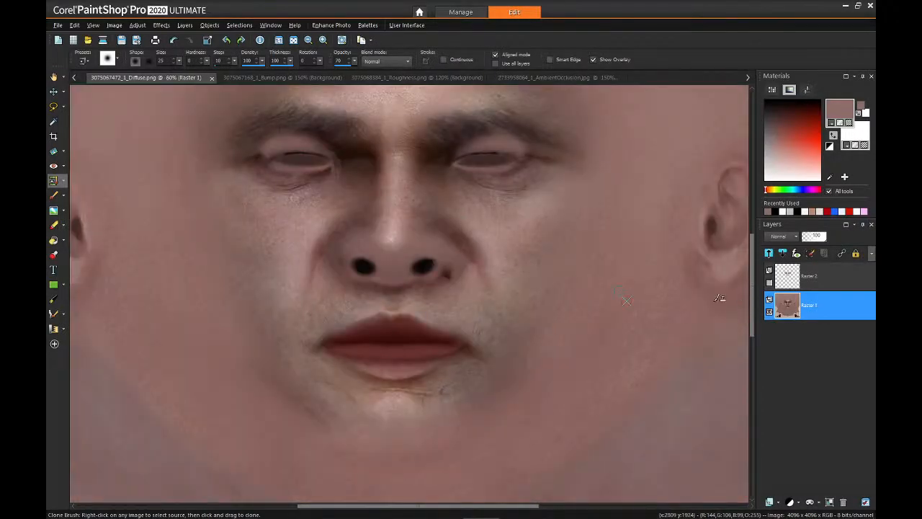
click(785, 286)
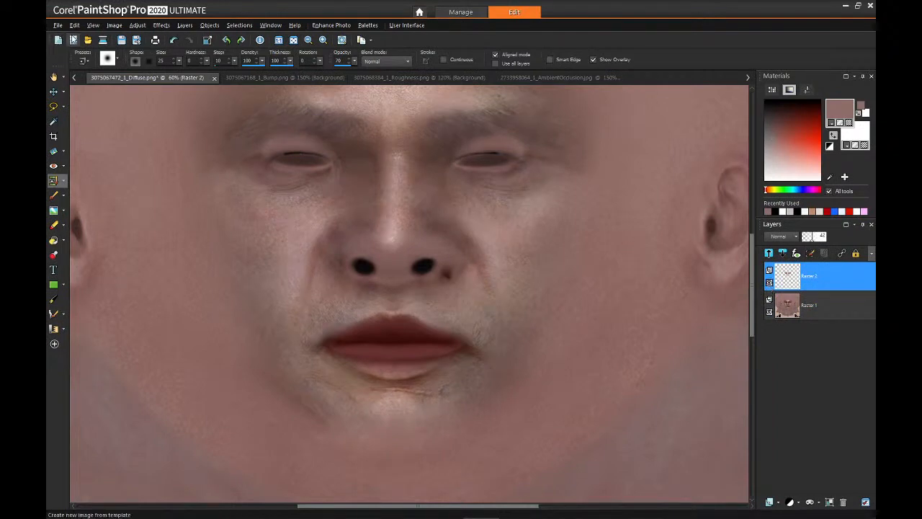
click(59, 25)
click(83, 123)
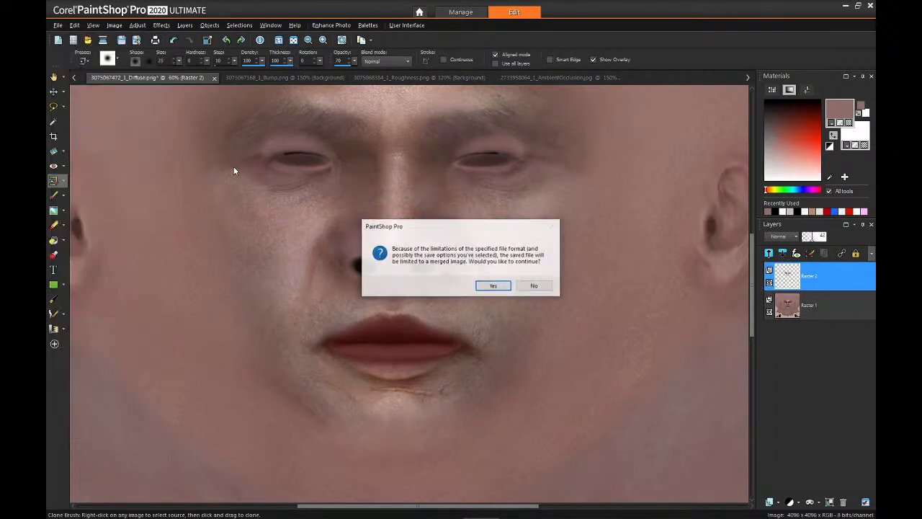
click(494, 286)
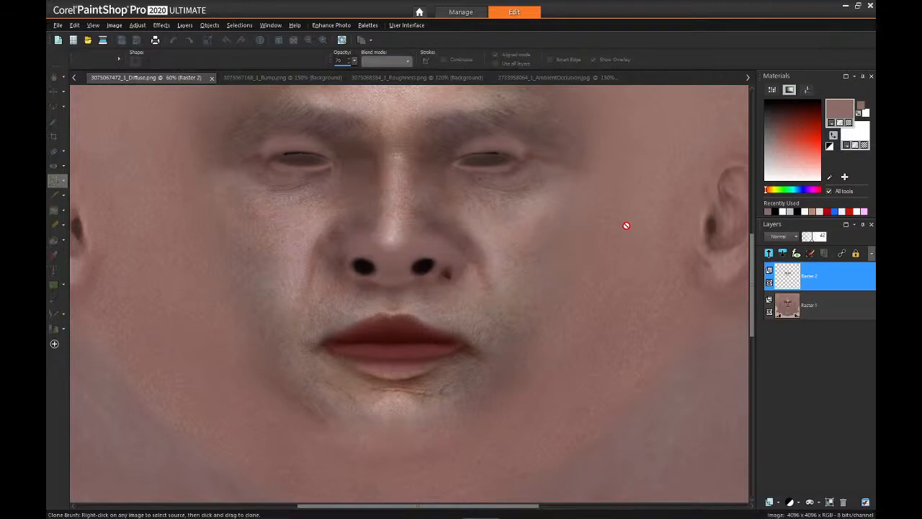
Return to Character Creator 3 and examine the softened face shadows from the front and three-quarter angles, near and far.
key(alt+Tab)
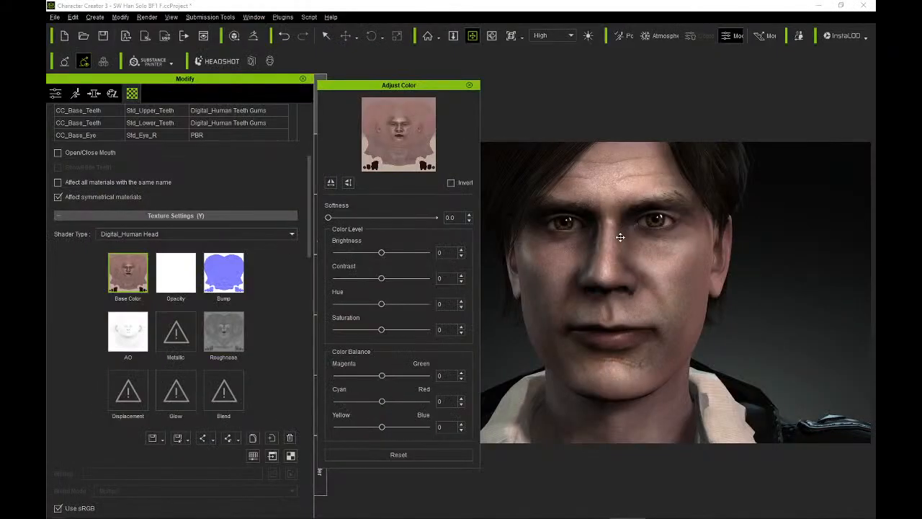
right_drag(620, 237, 643, 241)
drag(642, 242, 644, 256)
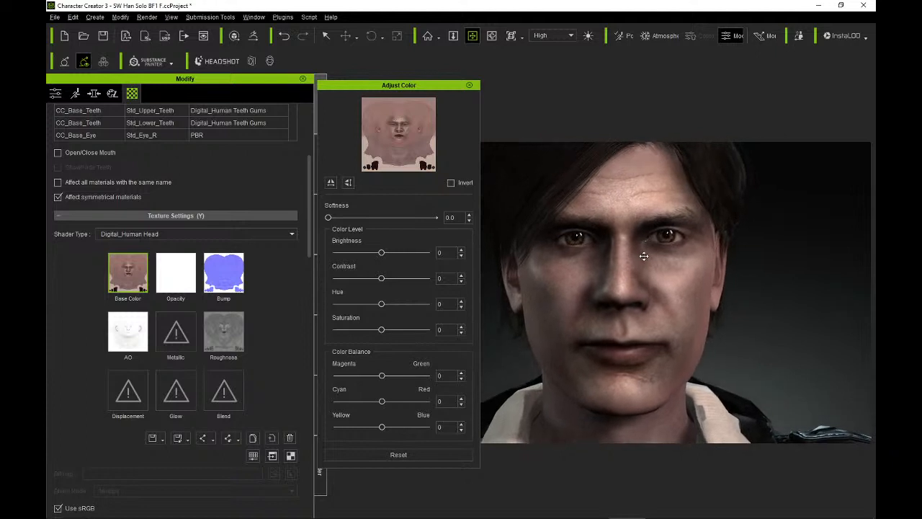
scroll(648, 260, up, 4)
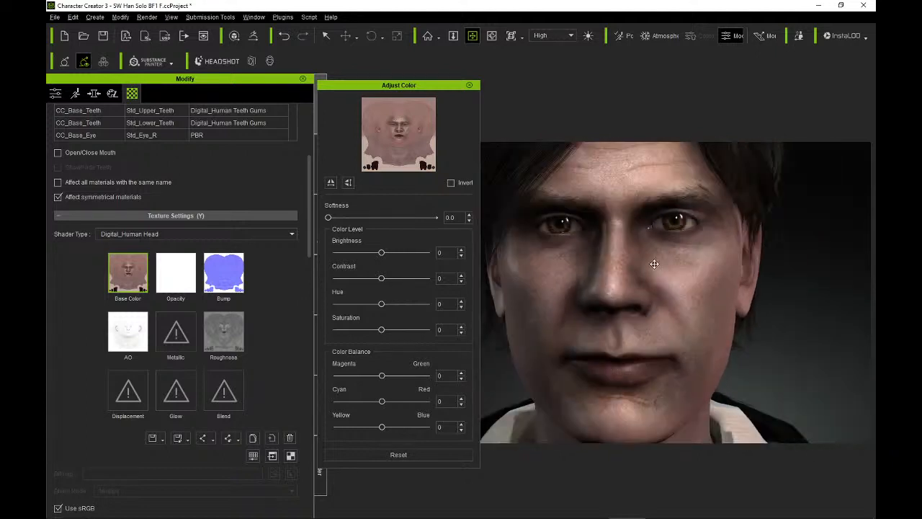
middle_drag(654, 264, 654, 257)
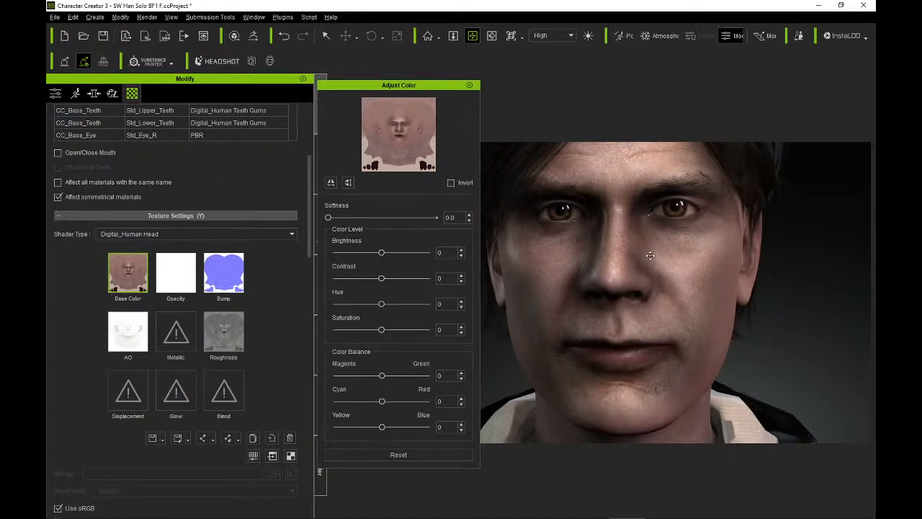
scroll(650, 255, down, 2)
right_drag(653, 268, 615, 275)
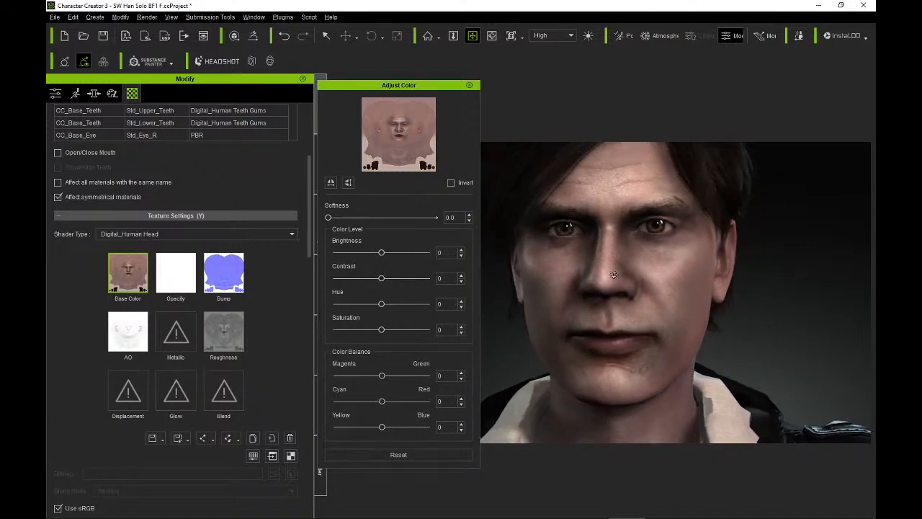
middle_drag(658, 266, 671, 282)
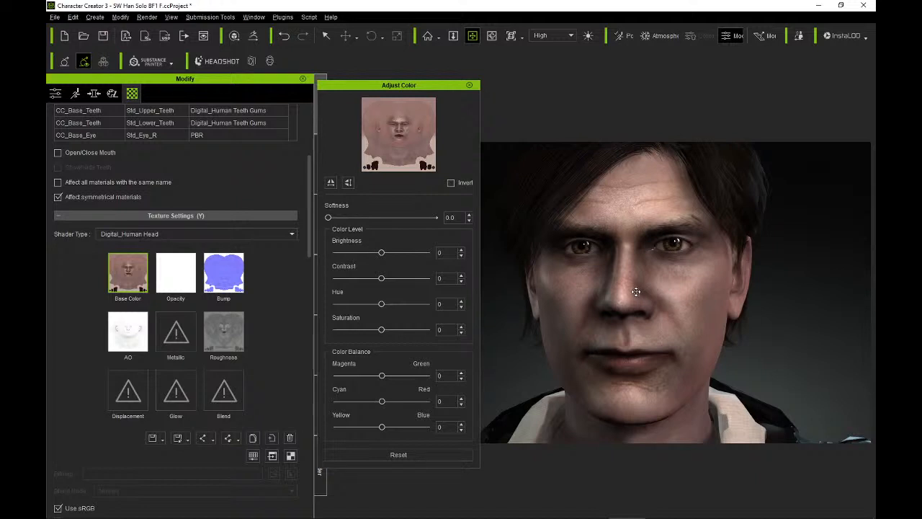
scroll(636, 291, up, 2)
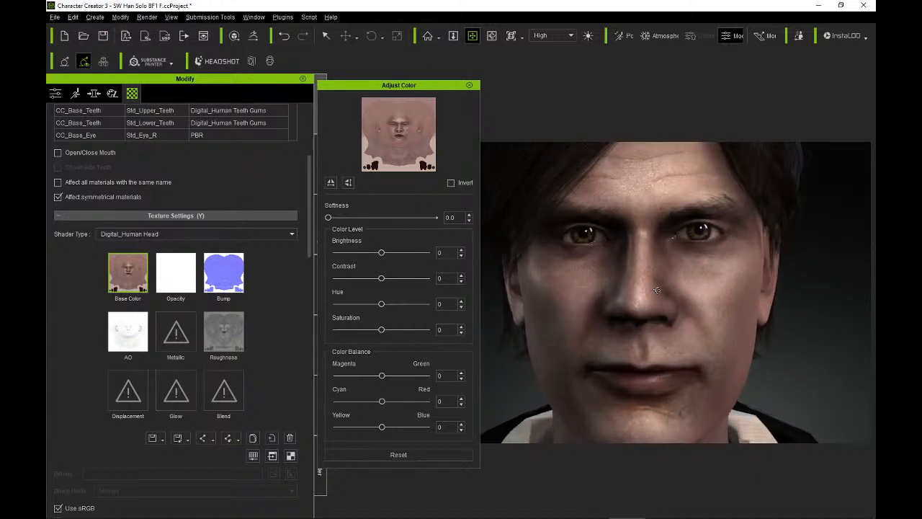
middle_drag(651, 284, 634, 271)
right_drag(634, 271, 625, 253)
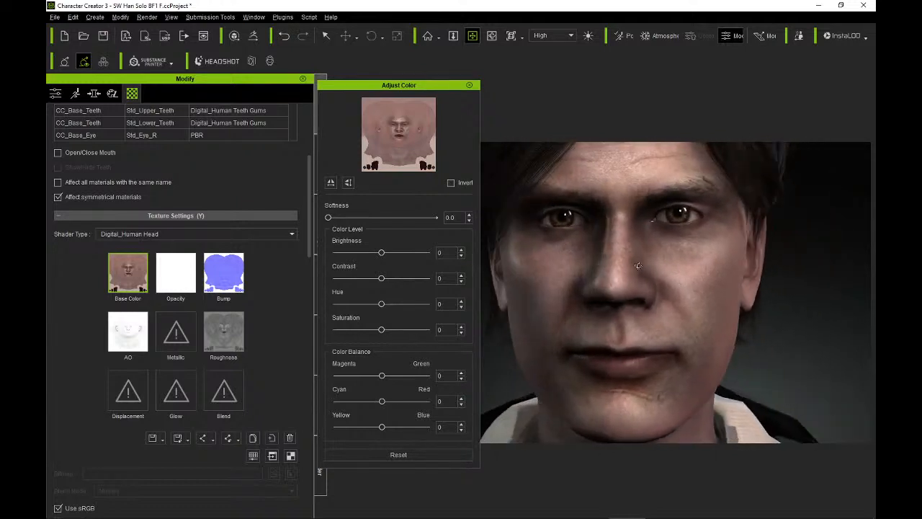
mouse_move(632, 255)
middle_down()
mouse_move(640, 279)
mouse_move(623, 245)
mouse_move(620, 268)
middle_up()
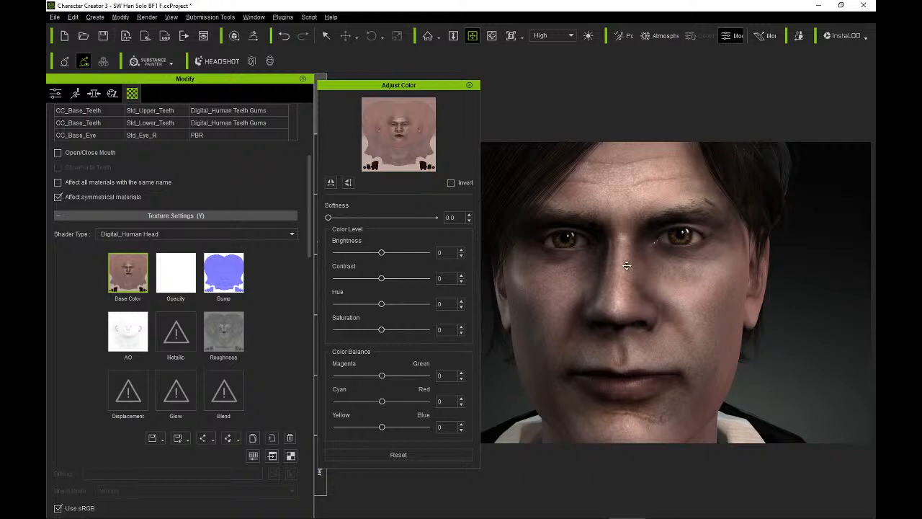
mouse_move(626, 265)
right_down()
mouse_move(636, 265)
mouse_move(621, 268)
right_up()
middle_drag(664, 274, 741, 270)
scroll(726, 274, down, 2)
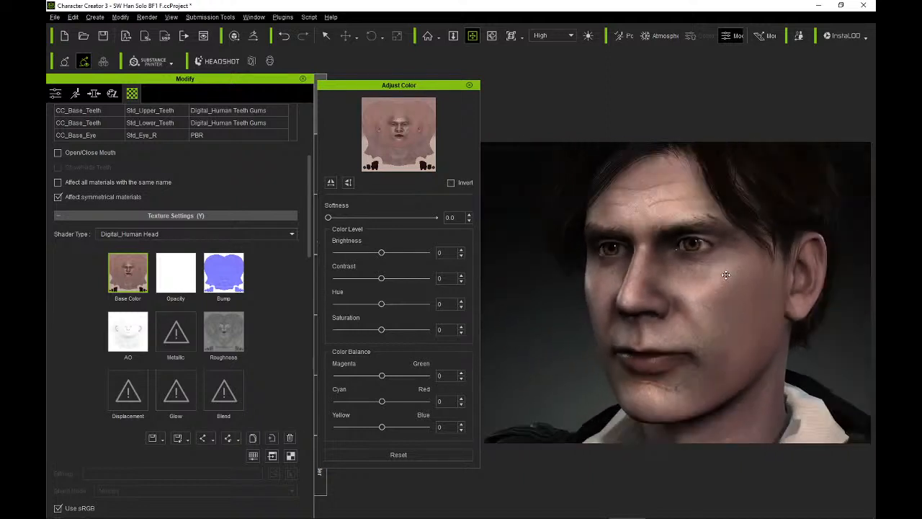
right_drag(726, 274, 765, 272)
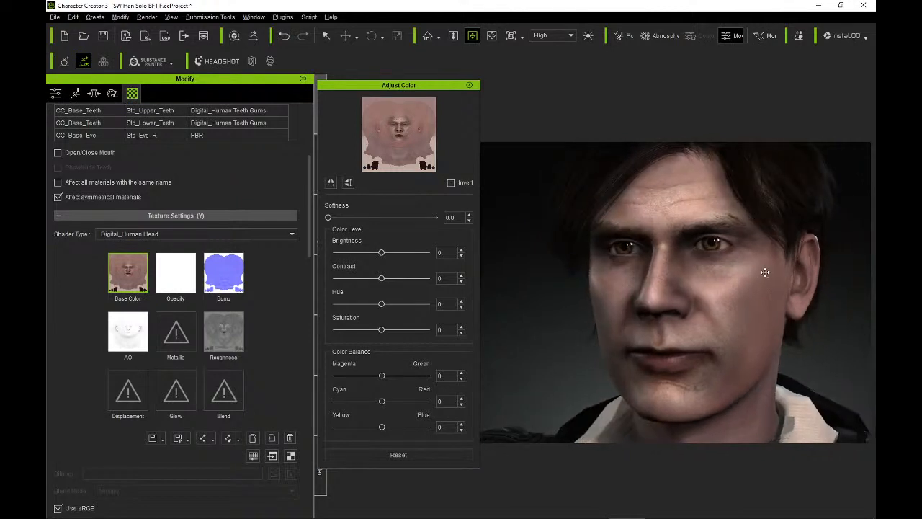
right_drag(651, 270, 708, 268)
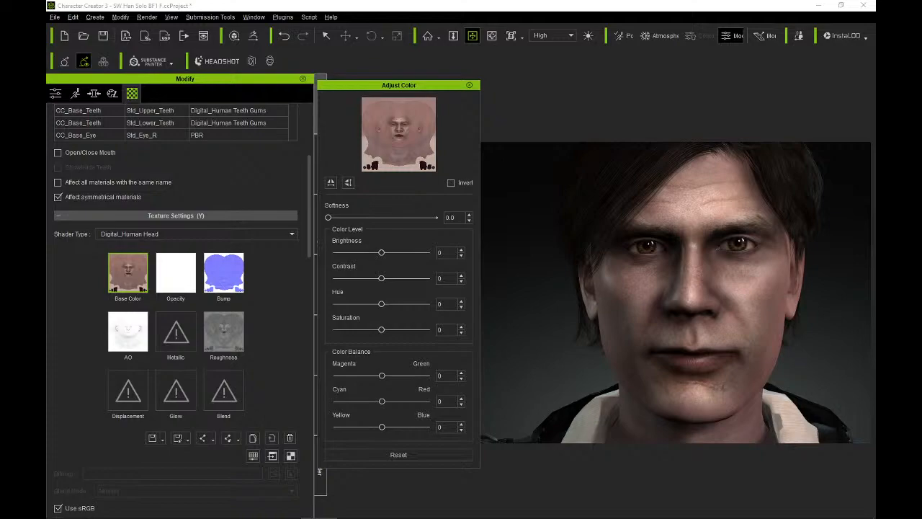
Switch to PaintShop Pro and paint skin color over the lips on Raster 2 with a soft size 100 Paint Brush.
key(alt+Tab)
key(alt+Tab)
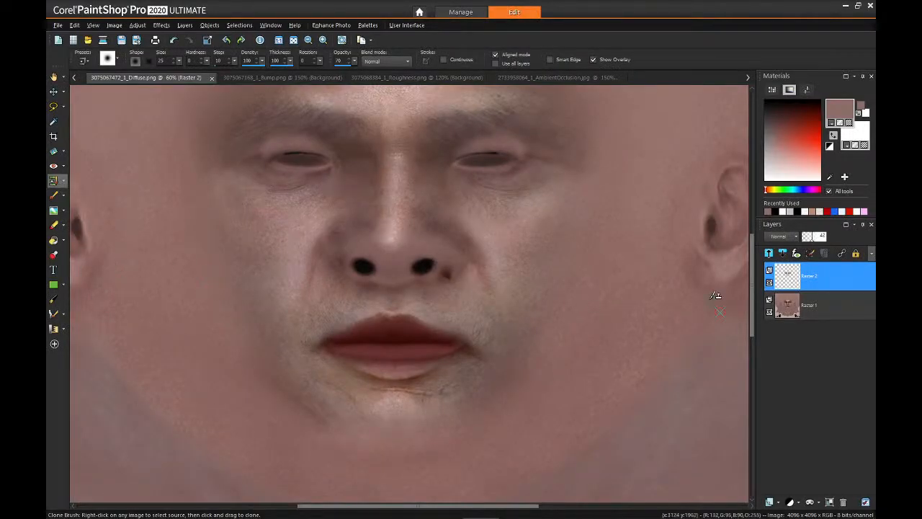
click(53, 195)
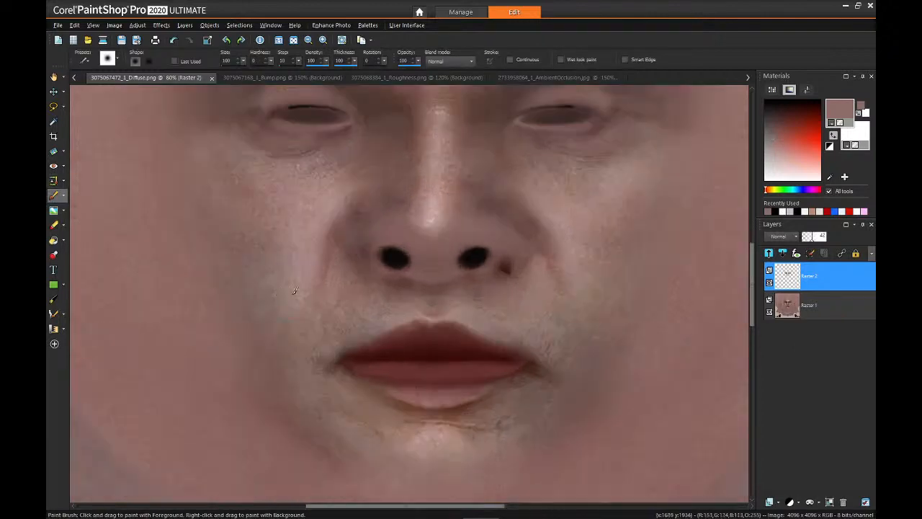
scroll(383, 358, up, 1)
mouse_move(383, 358)
mouse_down()
mouse_move(366, 363)
mouse_move(500, 366)
mouse_move(428, 341)
mouse_move(362, 363)
mouse_move(518, 366)
mouse_move(465, 386)
mouse_move(418, 384)
mouse_move(372, 367)
mouse_move(450, 360)
mouse_move(439, 340)
mouse_move(415, 347)
mouse_move(406, 335)
mouse_up()
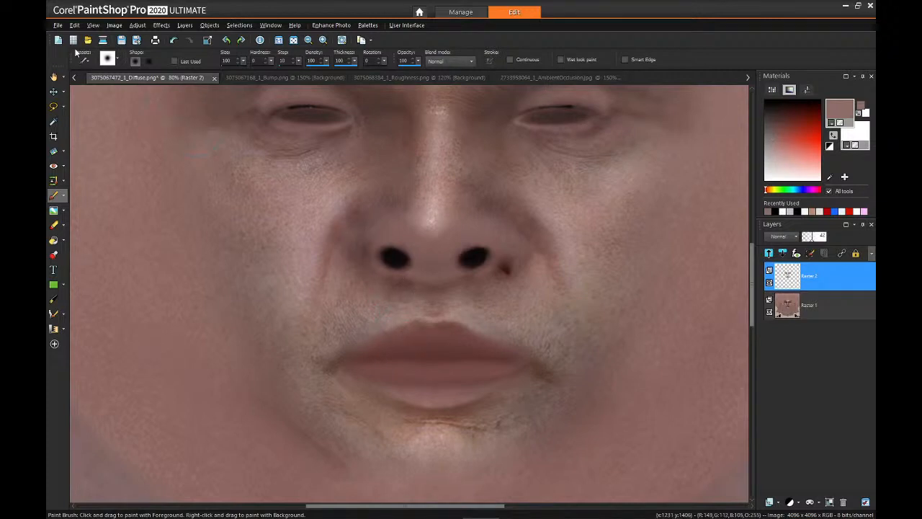
Save the diffuse texture with the toned-down lips over the existing file as a merged image.
click(58, 25)
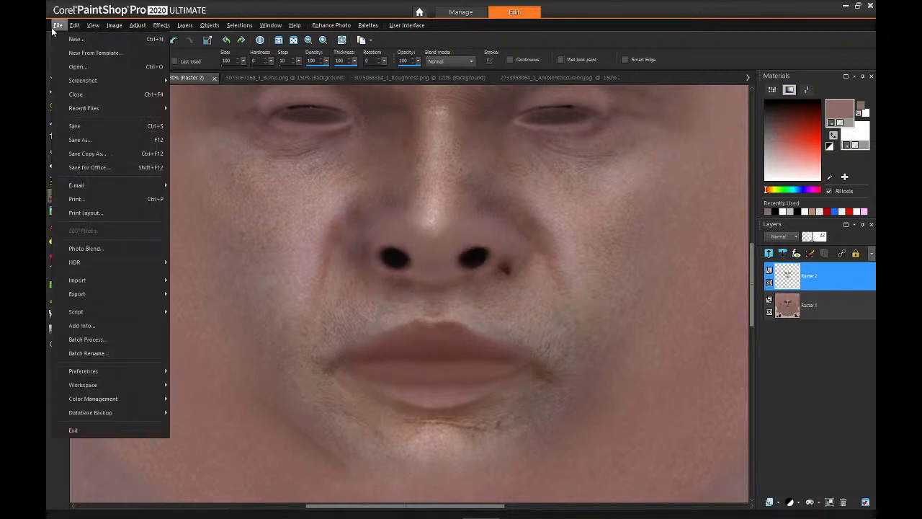
click(101, 121)
click(490, 286)
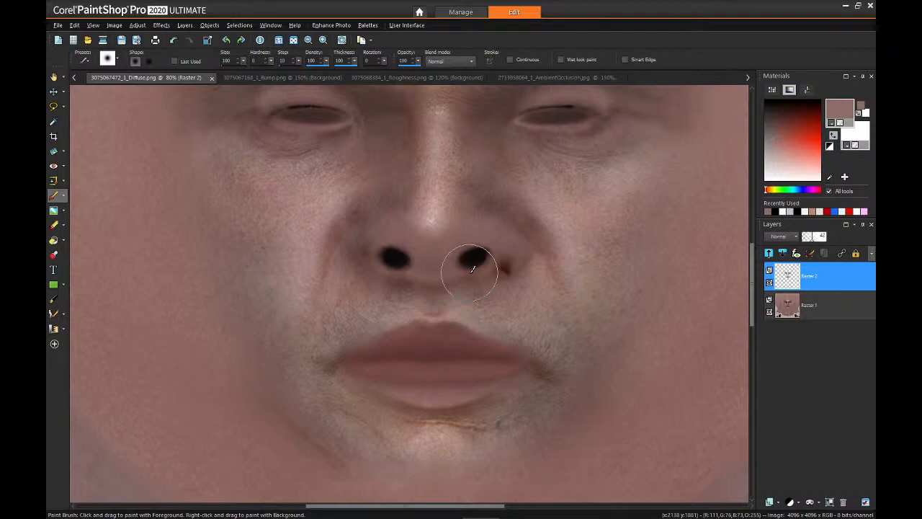
Return to Character Creator 3 and examine the repainted lips and face from the front, three-quarter and side views.
key(alt+Tab)
key(alt+Tab)
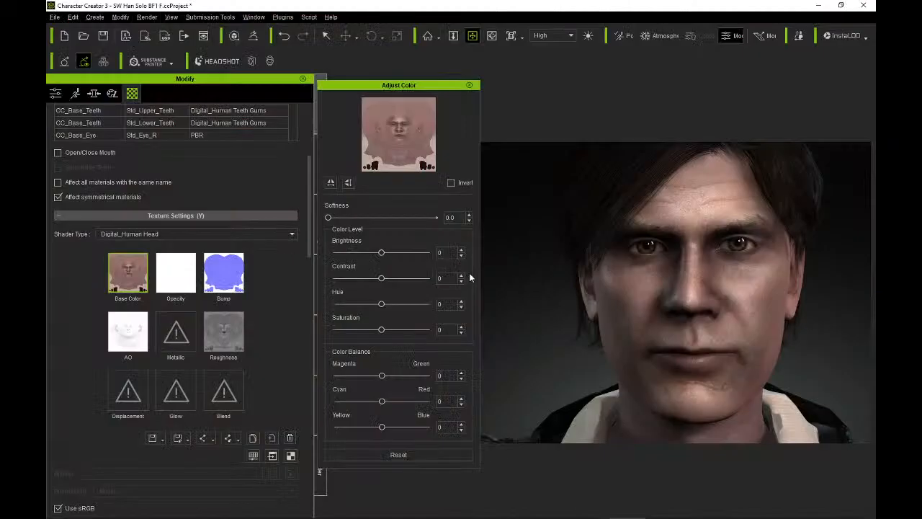
right_drag(741, 270, 665, 286)
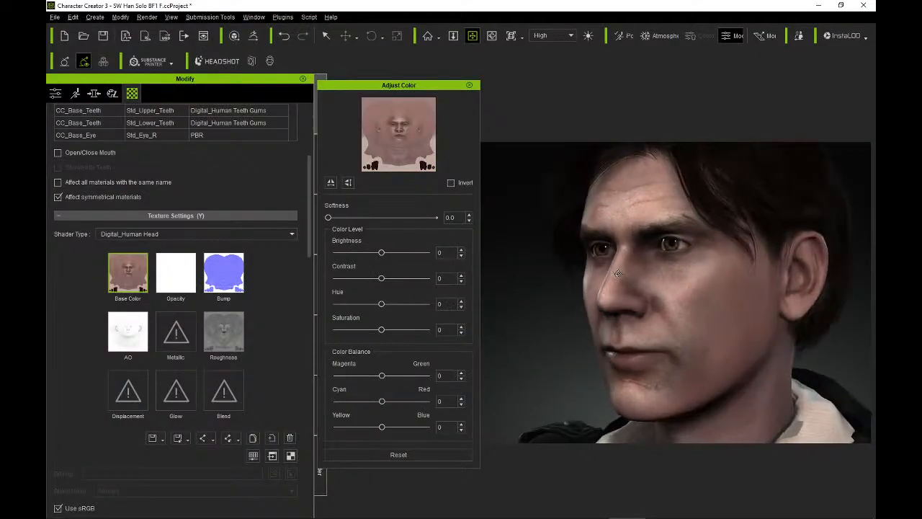
drag(665, 285, 638, 274)
right_drag(639, 275, 699, 277)
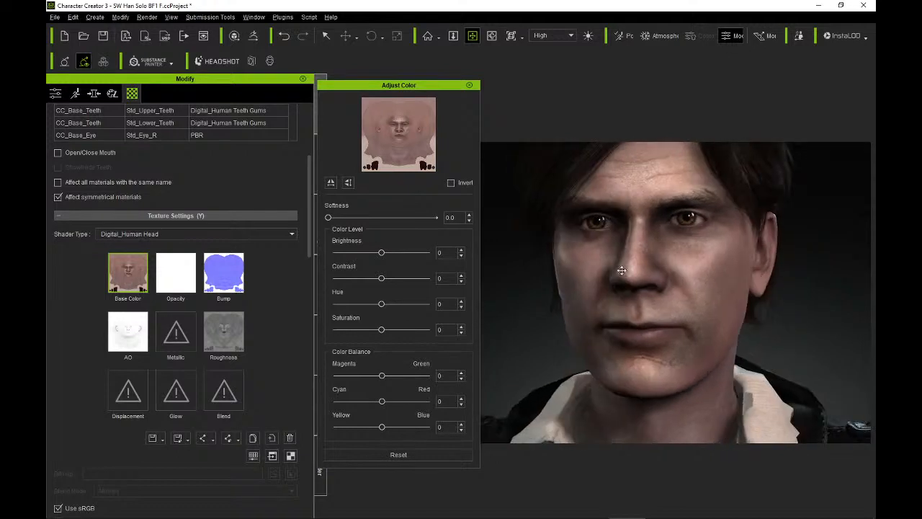
right_drag(621, 270, 645, 310)
drag(644, 300, 650, 309)
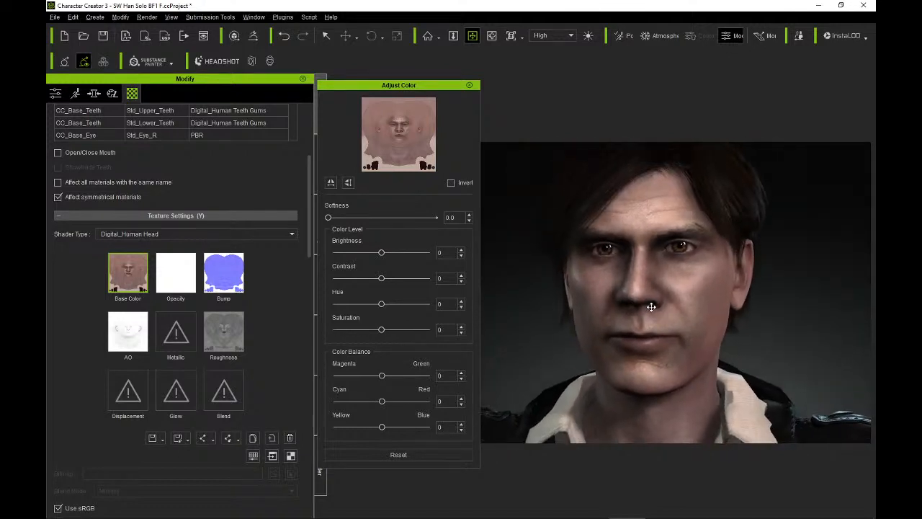
scroll(651, 302, up, 3)
right_drag(690, 305, 570, 306)
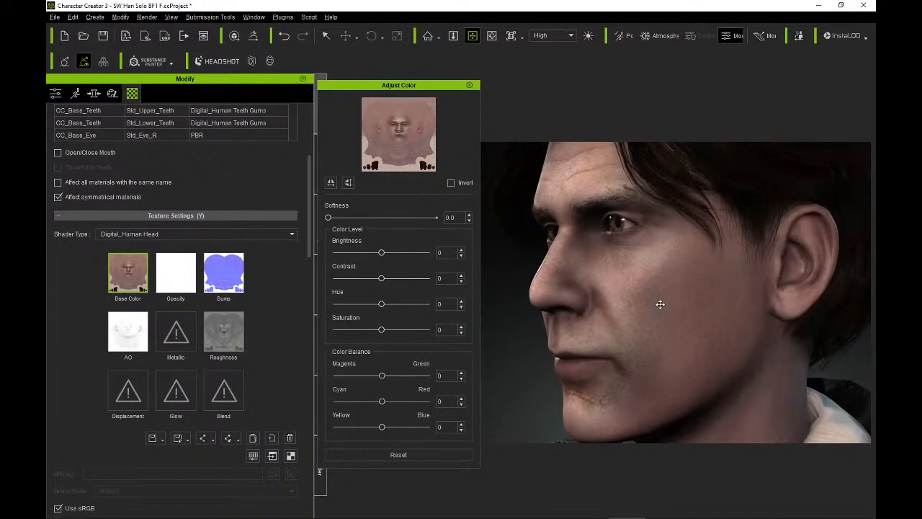
mouse_move(658, 304)
right_down()
mouse_move(818, 302)
mouse_move(644, 296)
right_up()
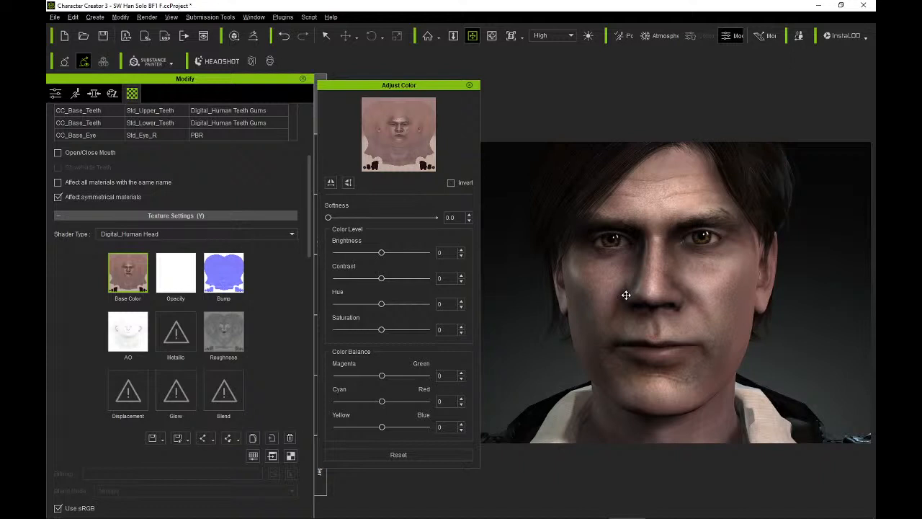
right_drag(674, 297, 713, 295)
Switch to PaintShop Pro, duplicate the Raster 2 layer and lower the copy's opacity.
key(alt+Tab)
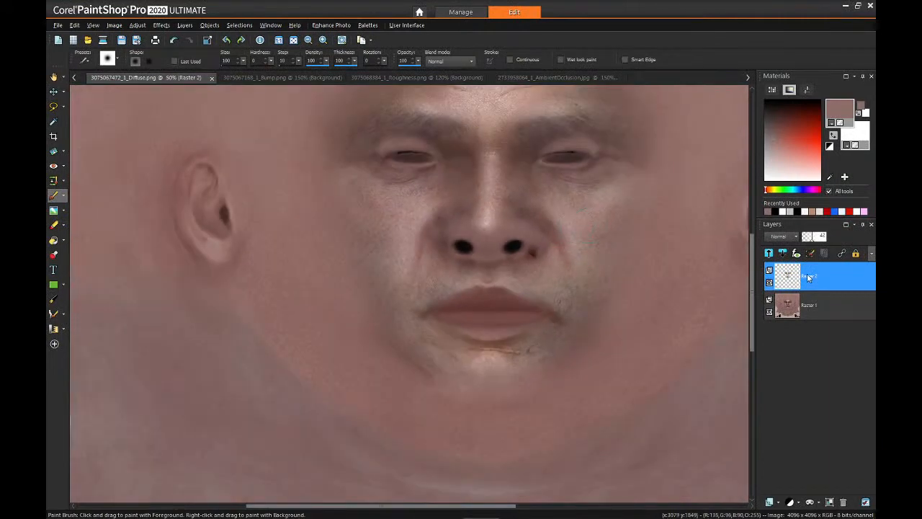
right_click(807, 273)
click(782, 296)
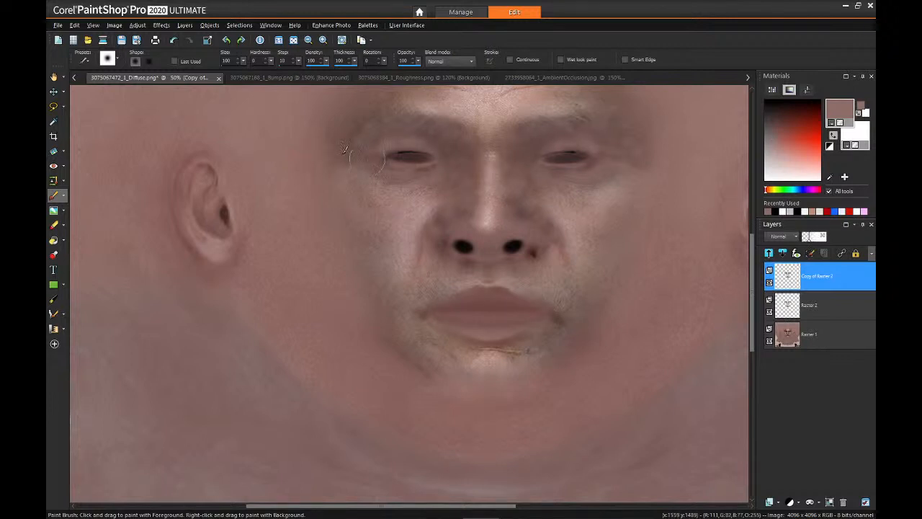
Apply a Gaussian Blur with radius 10 to the Copy of Raster 2 layer and compare the face with that layer hidden and shown.
click(118, 27)
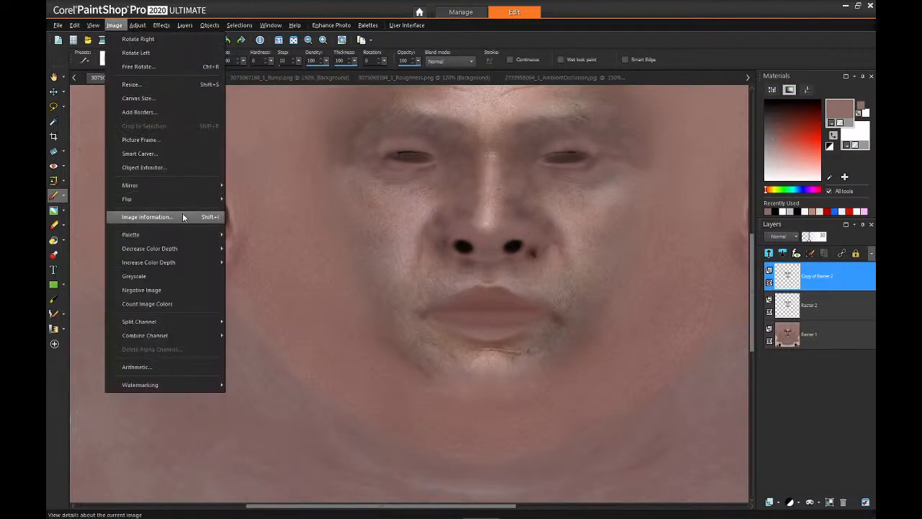
mouse_move(134, 28)
mouse_move(194, 193)
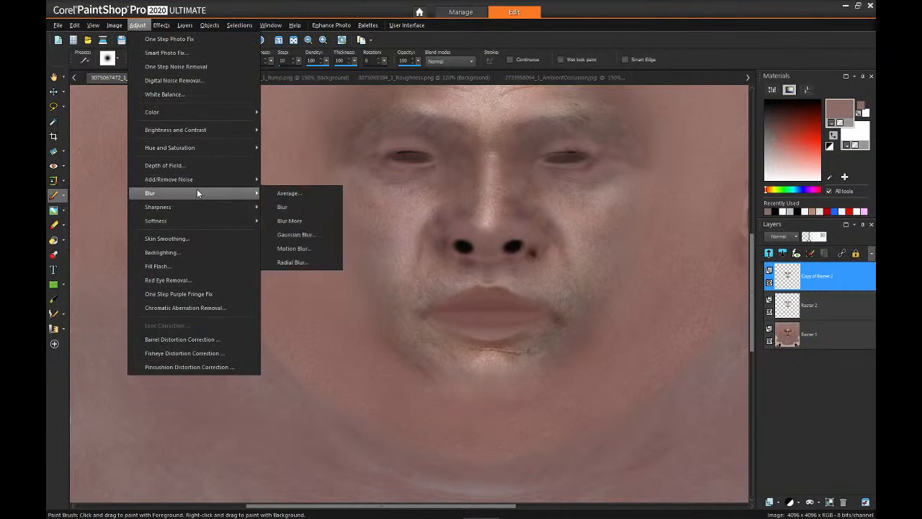
click(295, 235)
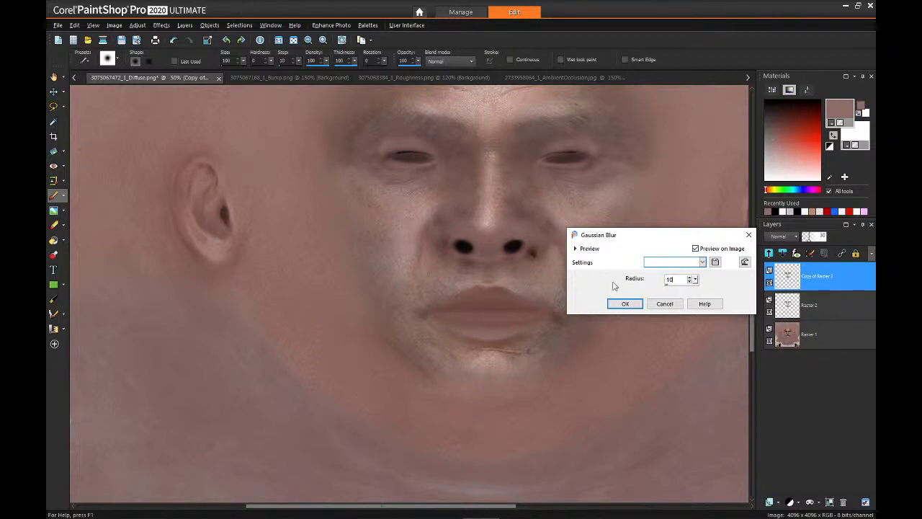
click(621, 303)
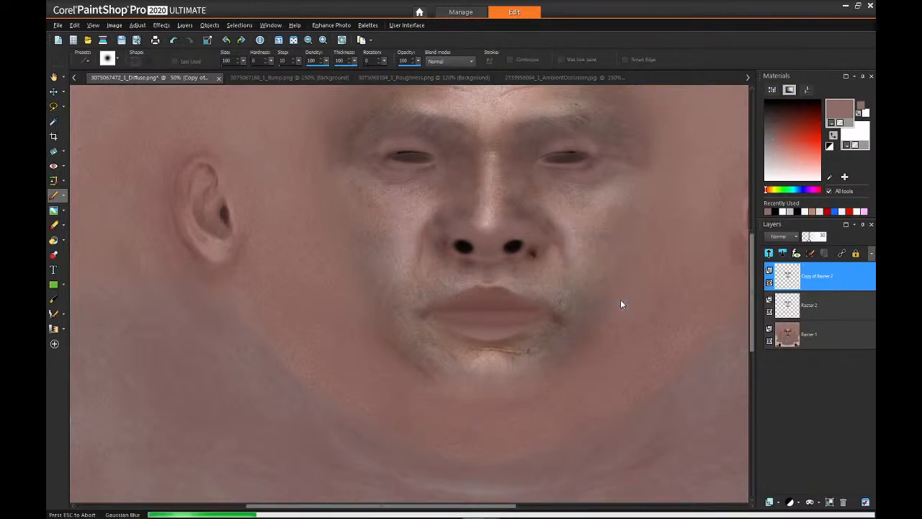
click(770, 285)
click(770, 285)
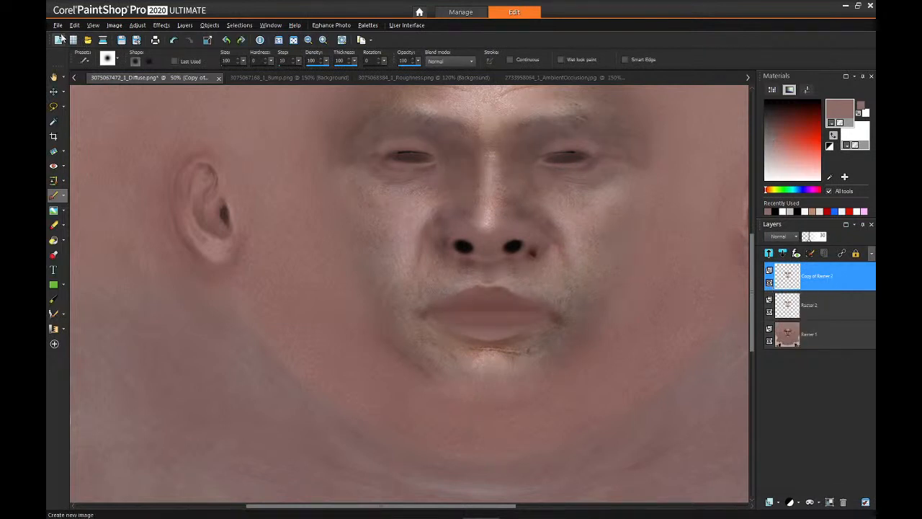
Save the diffuse texture with the blurred layer over the existing file as a merged image.
click(58, 25)
click(89, 125)
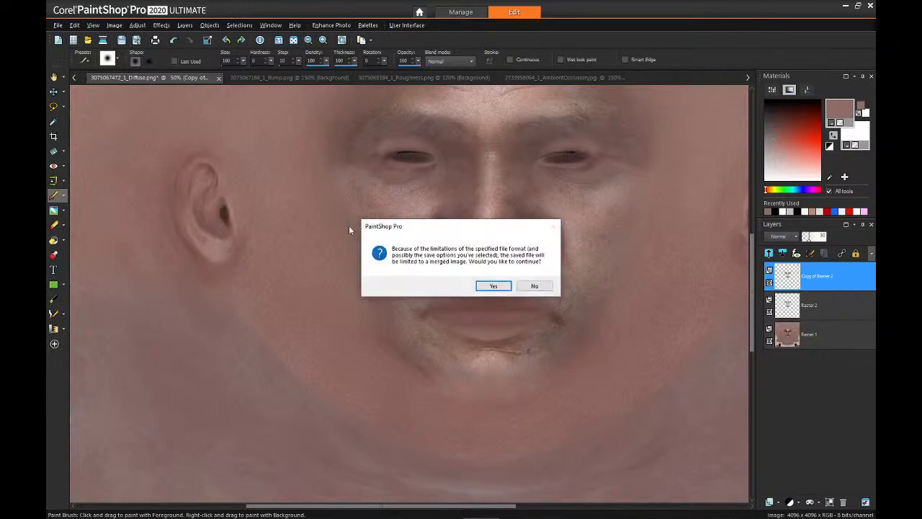
click(490, 286)
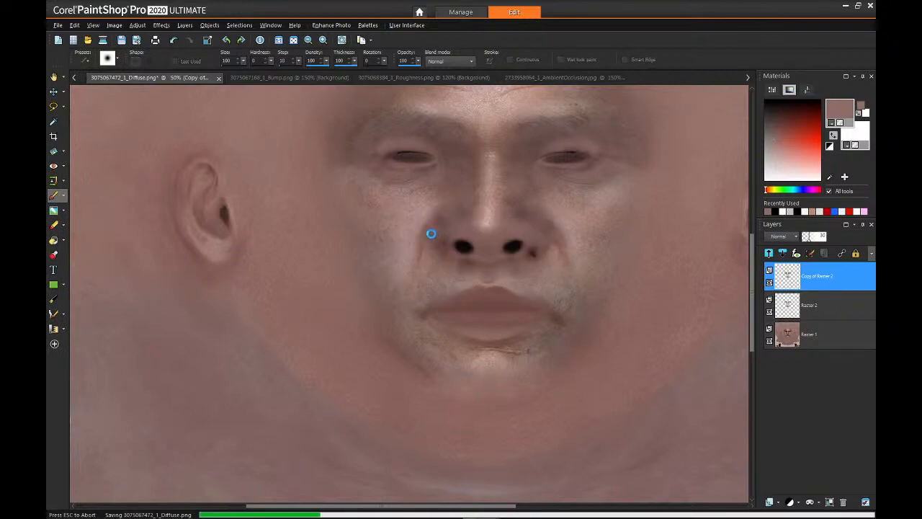
Switch to Character Creator 3 and examine the skin around the nose, cheeks and mouth up close.
key(alt+Tab)
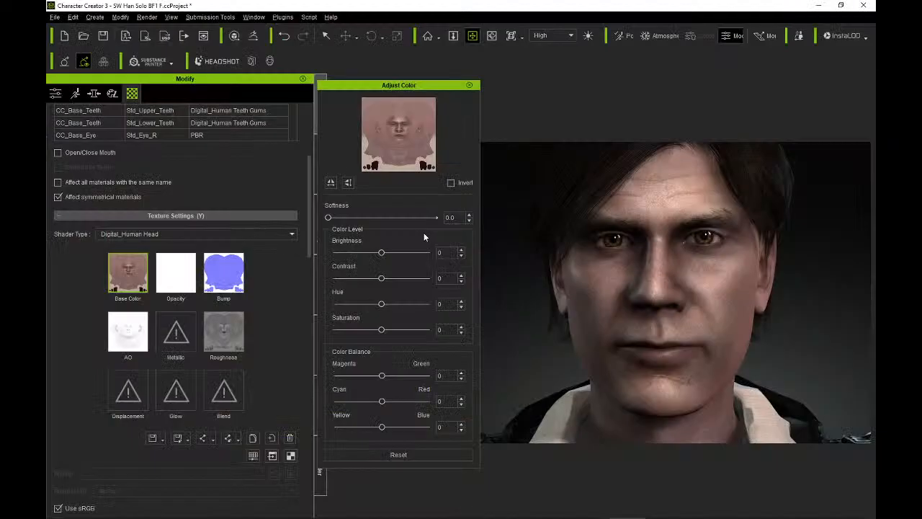
key(alt+Tab)
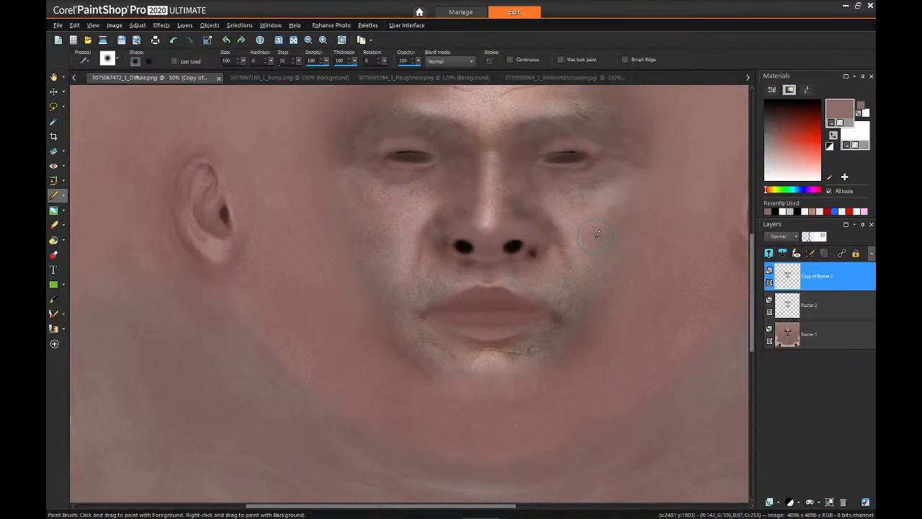
key(alt+Tab)
right_drag(624, 237, 648, 243)
scroll(650, 242, up, 4)
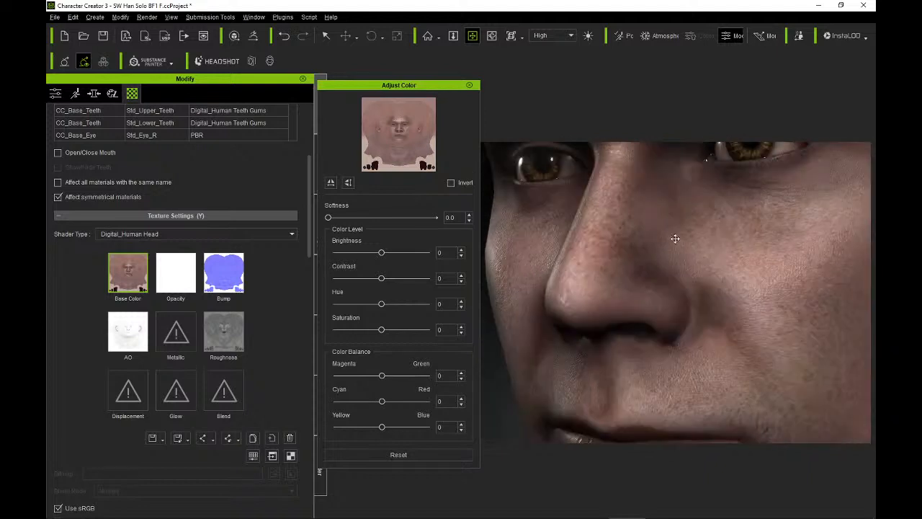
drag(738, 230, 648, 300)
right_drag(647, 300, 802, 287)
right_drag(657, 290, 639, 304)
scroll(677, 291, down, 3)
scroll(640, 305, down, 1)
middle_drag(682, 302, 725, 278)
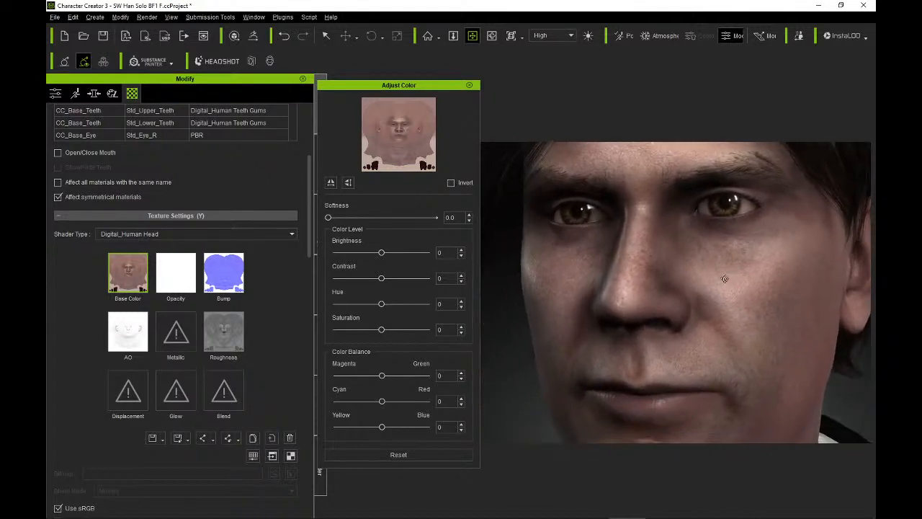
Examine the whole face of the character from the front and from a three-quarter side view.
right_drag(724, 278, 636, 279)
scroll(637, 280, down, 3)
scroll(636, 280, up, 2)
mouse_move(714, 282)
right_down()
mouse_move(625, 283)
mouse_move(820, 283)
mouse_move(719, 278)
right_up()
scroll(692, 282, down, 2)
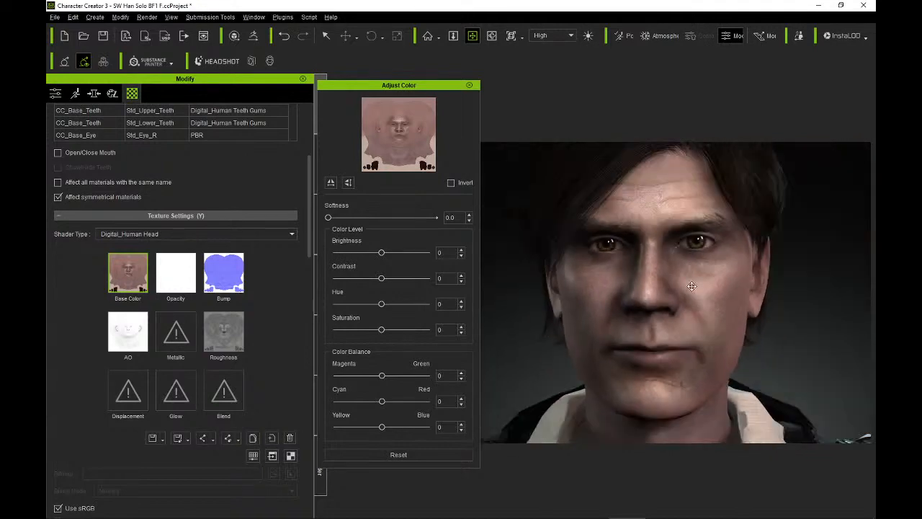
middle_drag(692, 296, 706, 281)
right_drag(705, 280, 695, 302)
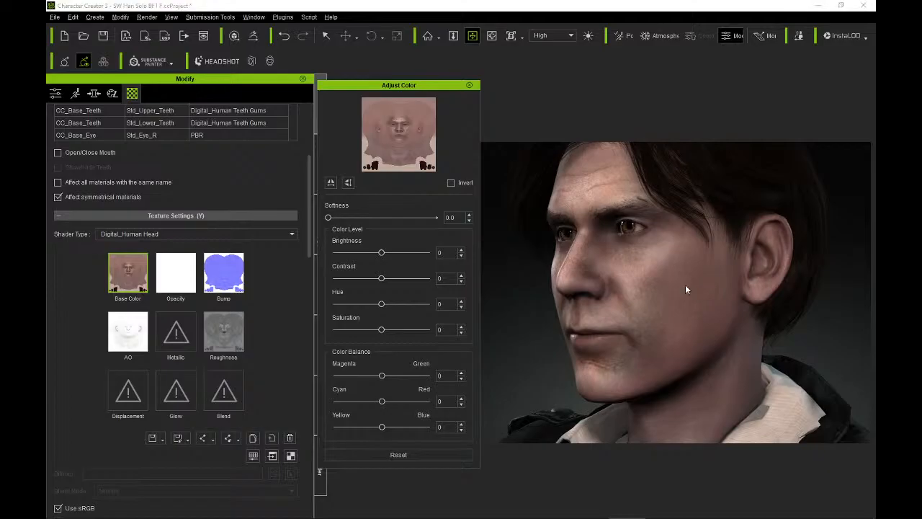
Compare the shading at the face edges in the PaintShop Pro diffuse texture with the head in Character Creator 3 from several angles.
key(alt+Tab)
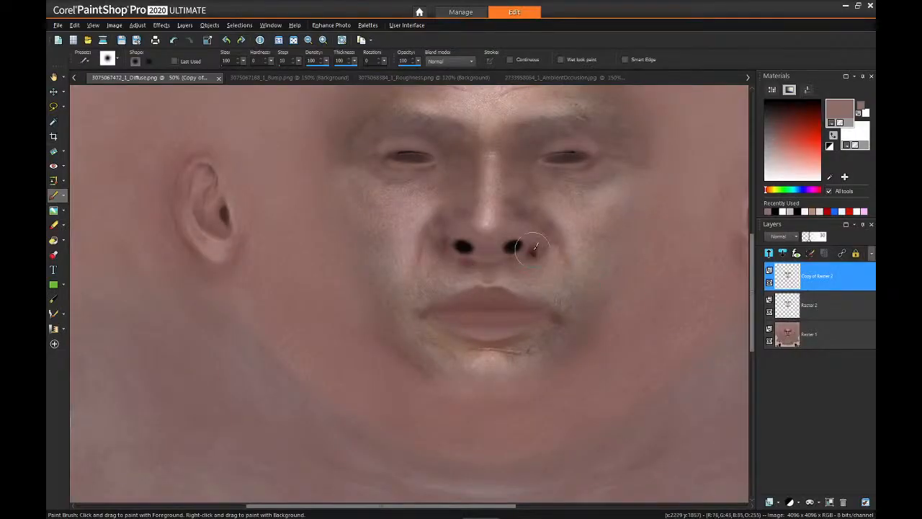
click(816, 302)
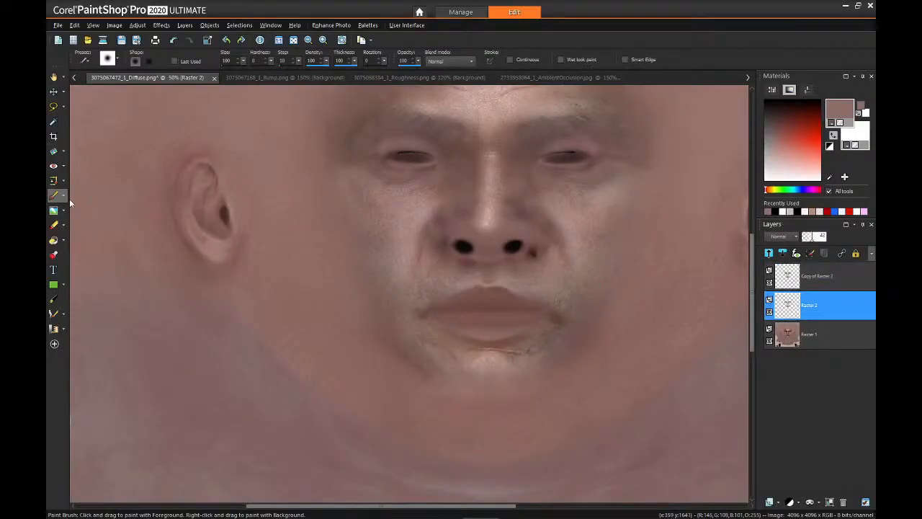
scroll(374, 225, down, 2)
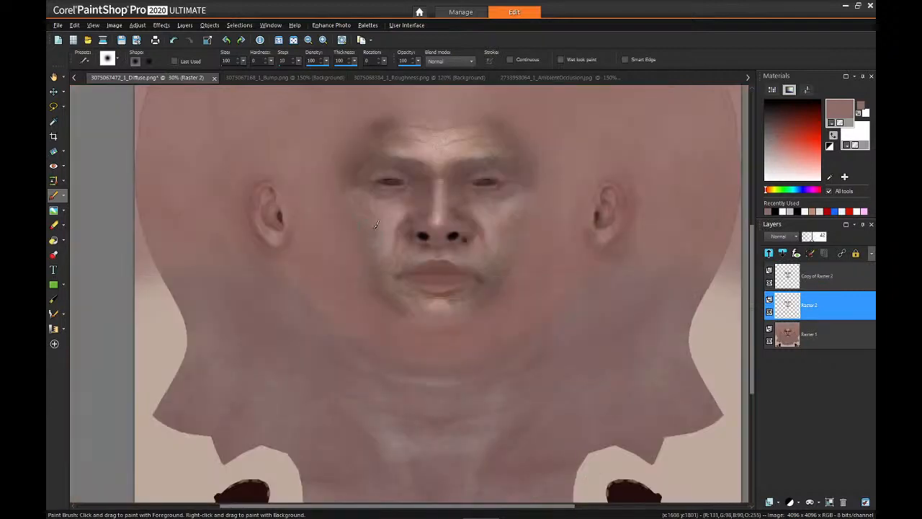
scroll(375, 225, up, 1)
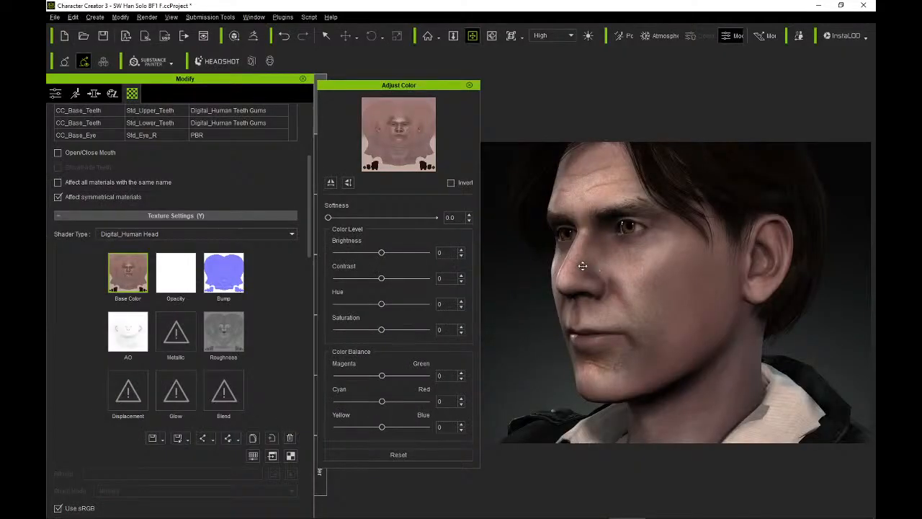
right_drag(583, 266, 694, 264)
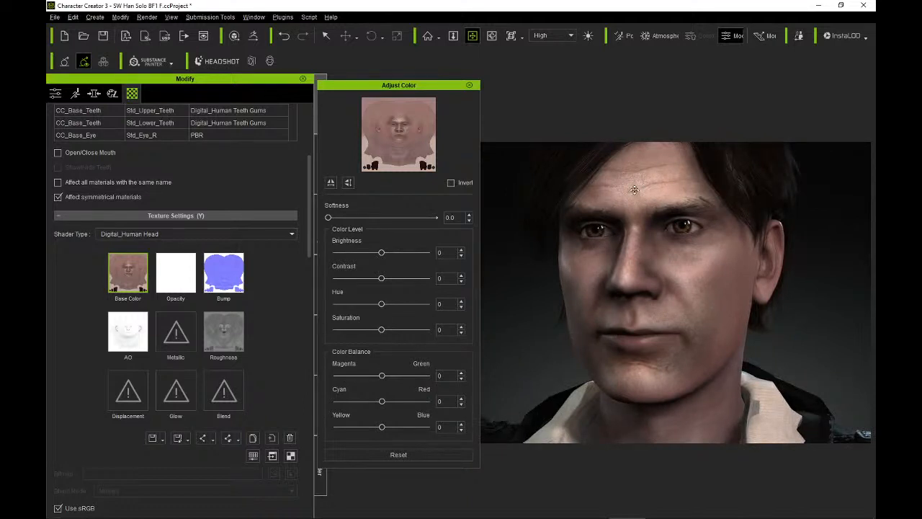
right_drag(689, 295, 515, 275)
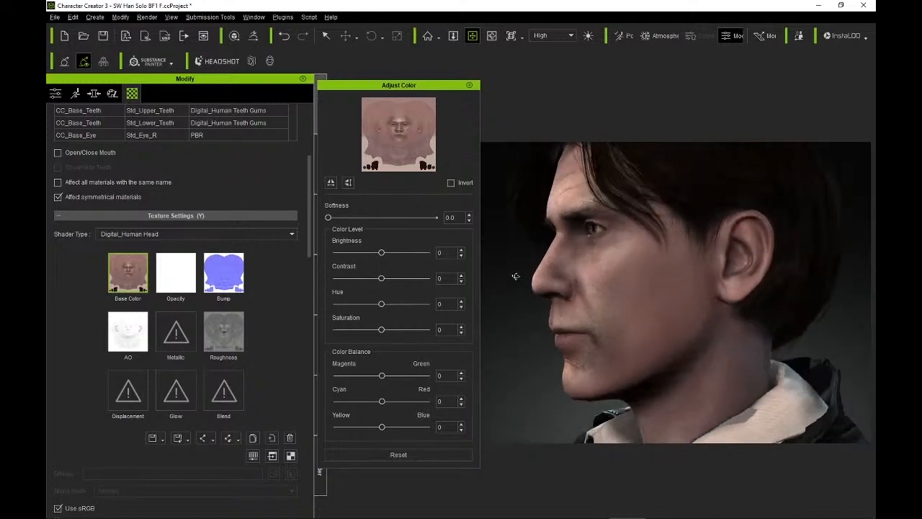
right_drag(673, 277, 762, 336)
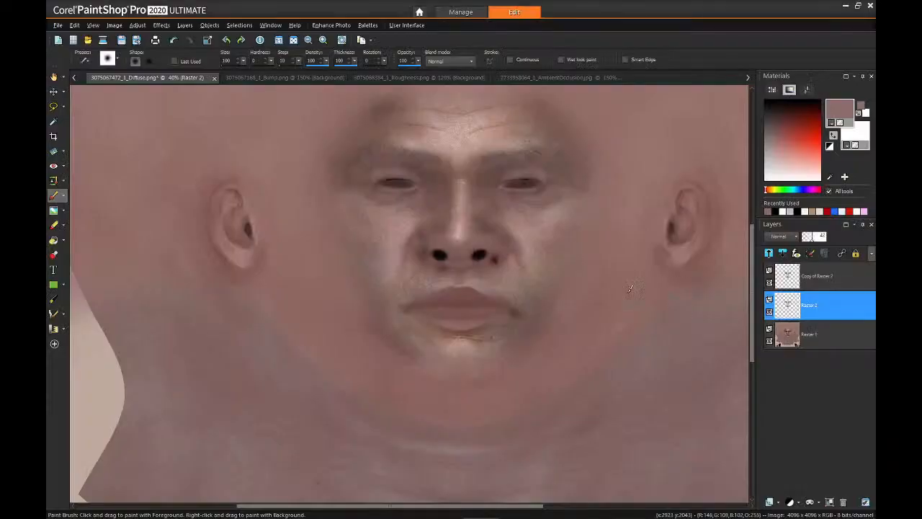
scroll(575, 244, down, 2)
scroll(502, 141, up, 1)
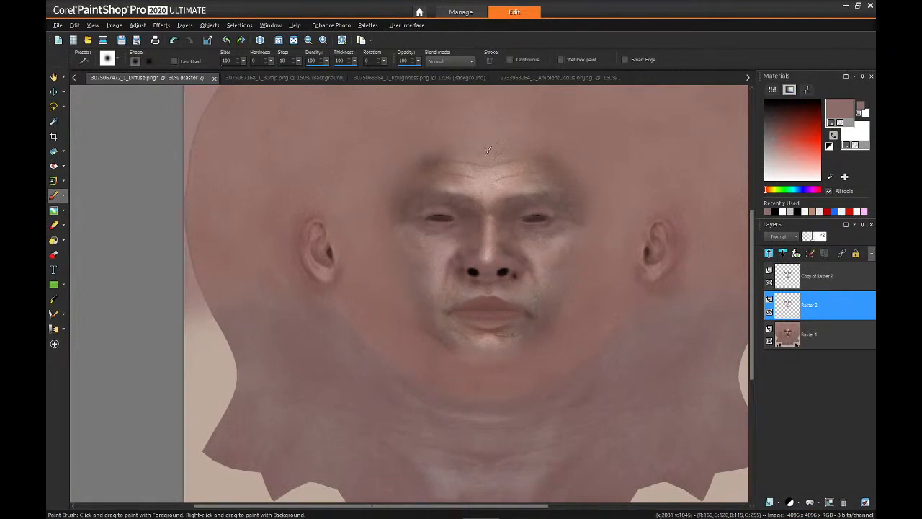
scroll(488, 150, up, 2)
Sample a cheek skin color from the Raster 1 layer with the Dropper as the foreground color.
click(823, 336)
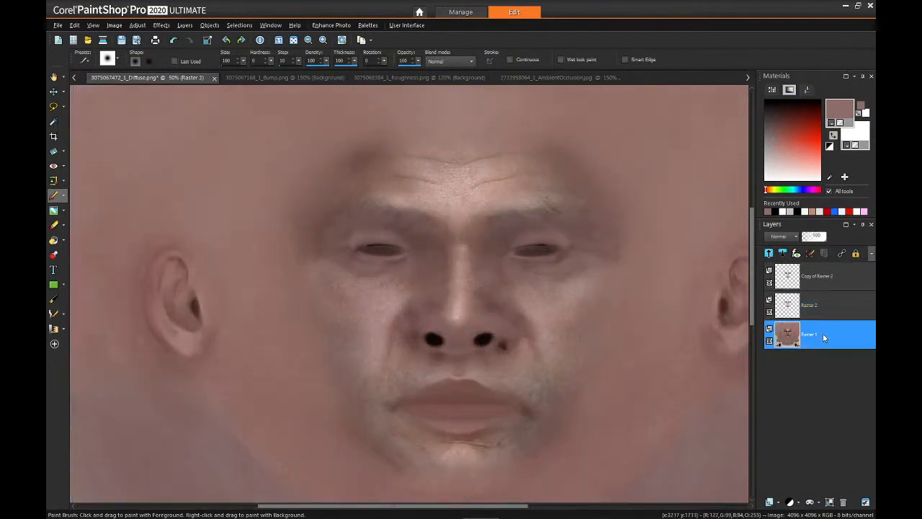
click(53, 121)
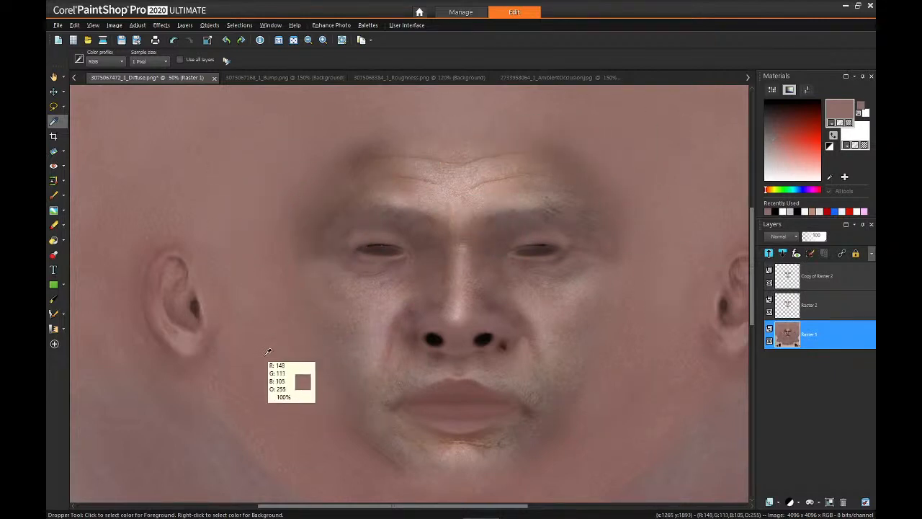
click(373, 310)
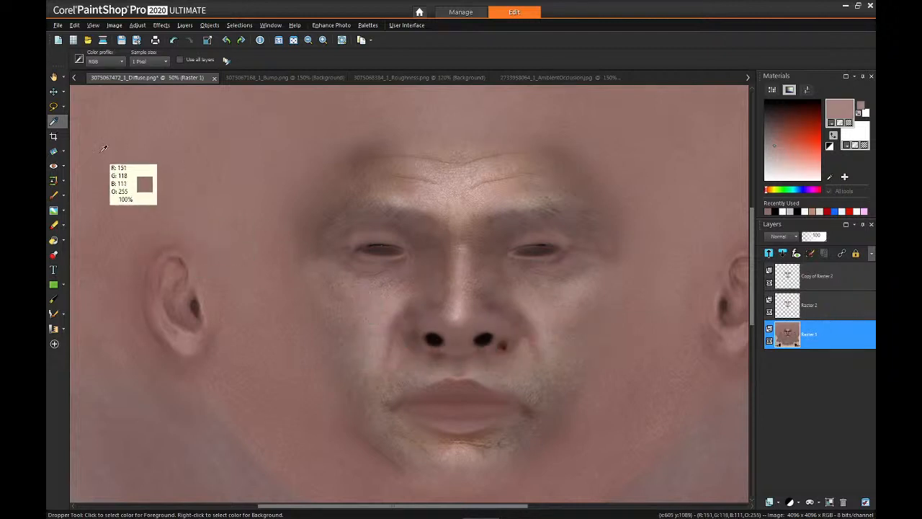
Activate the Paint Brush and add a new raster layer with reduced opacity directly above Raster 1.
click(54, 196)
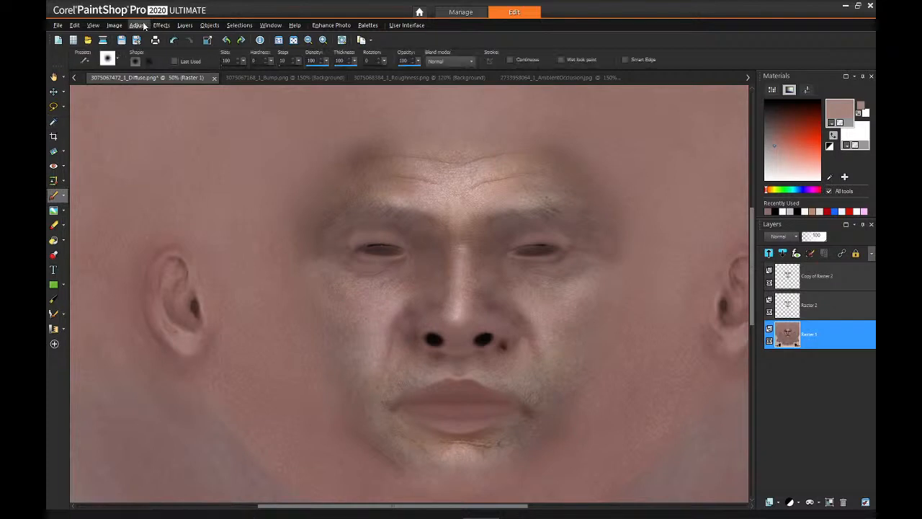
click(139, 25)
click(148, 25)
click(186, 25)
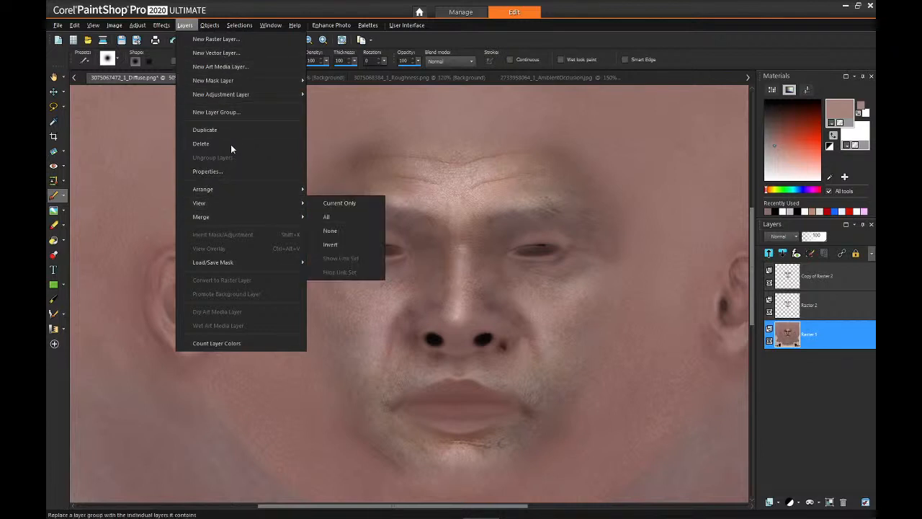
click(219, 39)
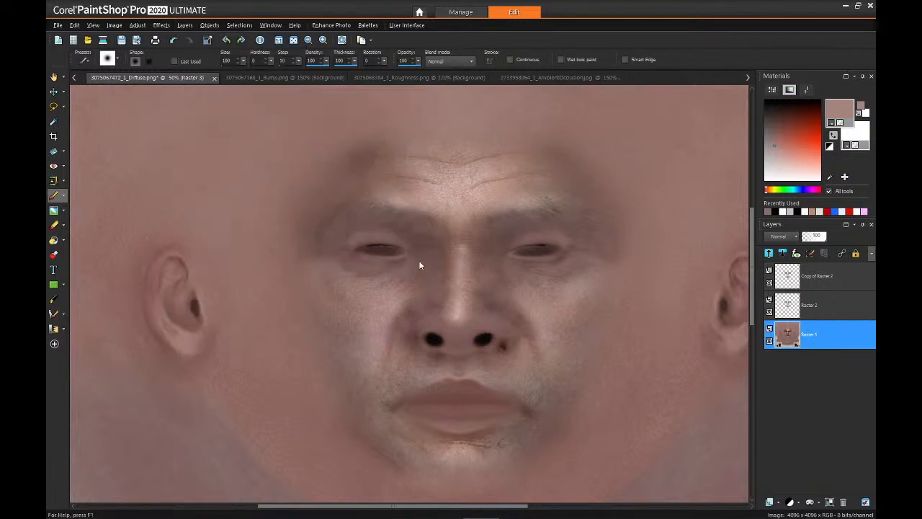
click(439, 361)
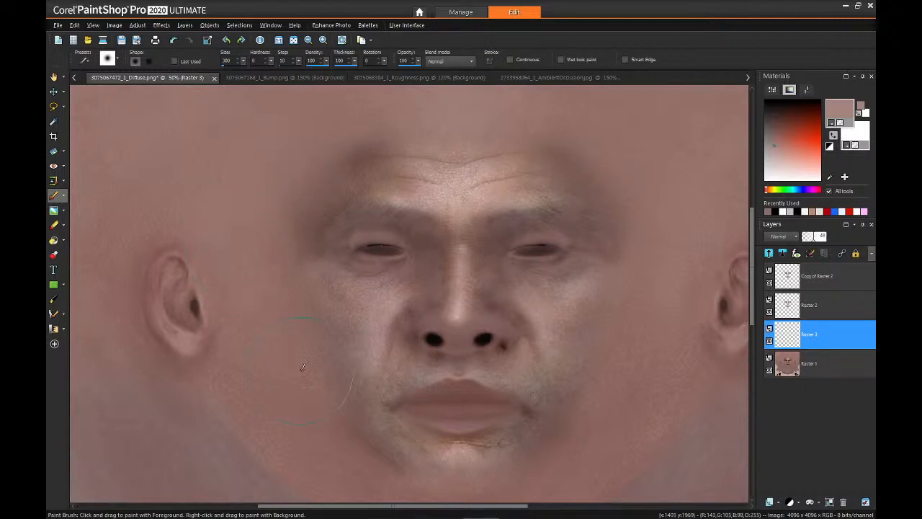
Paint the sampled skin color around the outer edge of the face on Raster 3 with a soft size 300 brush.
mouse_move(305, 368)
mouse_down()
mouse_move(310, 351)
mouse_move(278, 254)
mouse_move(290, 222)
mouse_move(340, 159)
mouse_move(403, 123)
mouse_move(439, 121)
mouse_move(430, 114)
mouse_up()
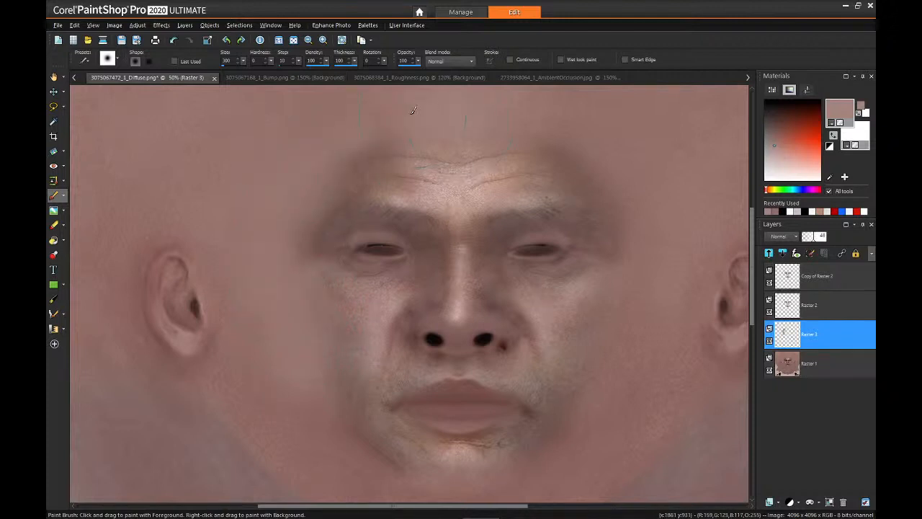
mouse_move(547, 116)
mouse_down()
mouse_move(612, 147)
mouse_move(627, 324)
mouse_move(610, 411)
mouse_up()
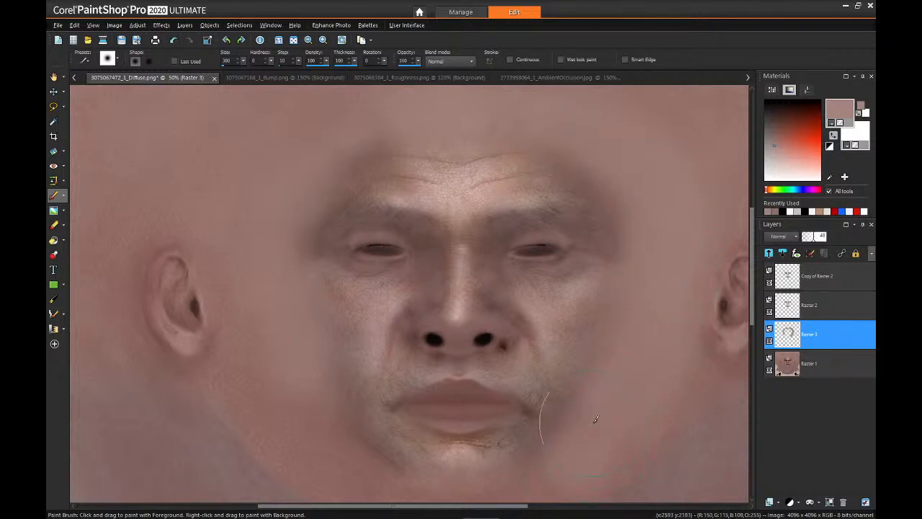
scroll(533, 432, down, 3)
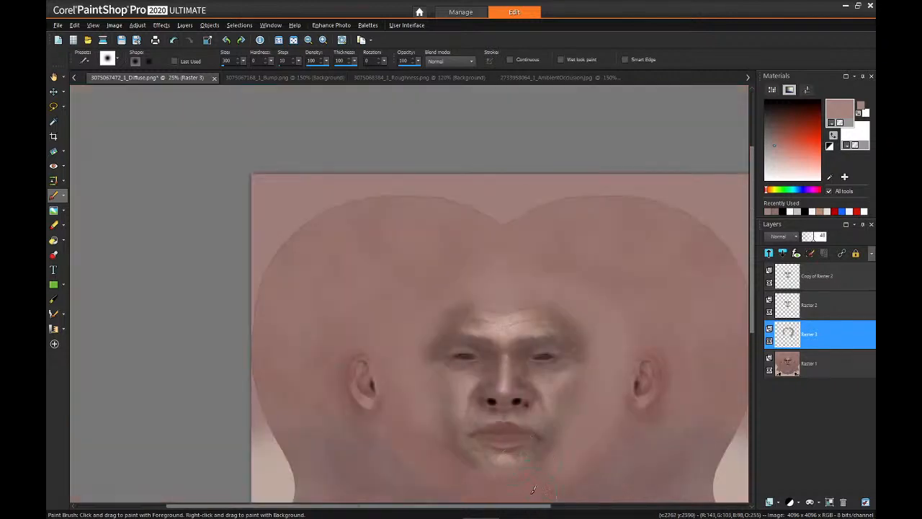
scroll(537, 471, up, 3)
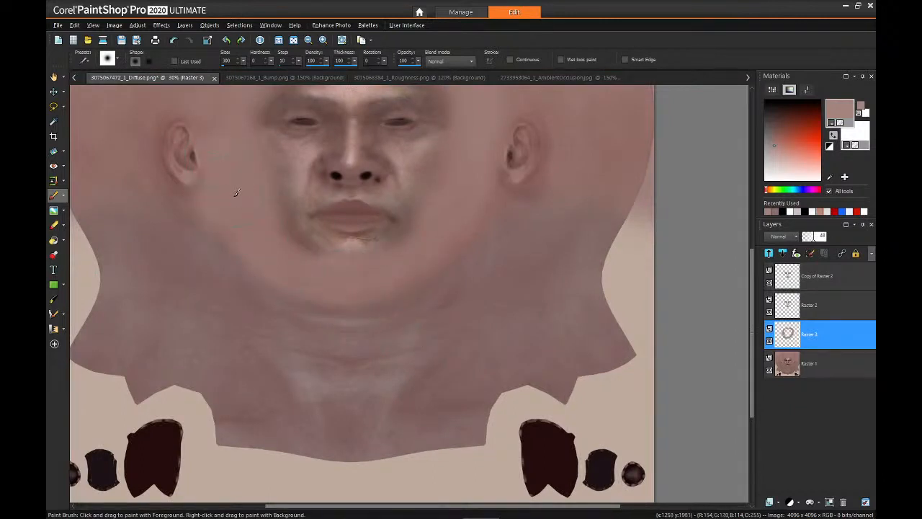
Undo the skin-color strokes on Raster 3 and make Raster 1 the active layer.
scroll(211, 162, down, 2)
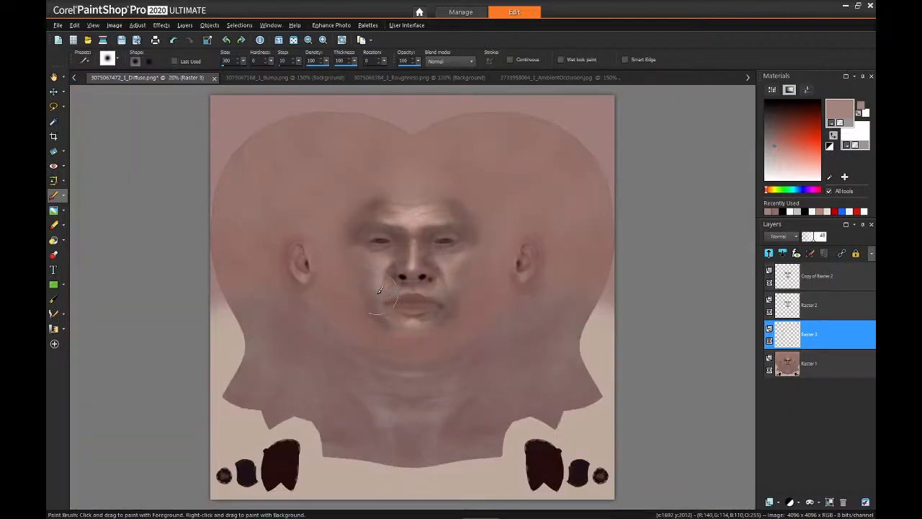
scroll(380, 289, up, 2)
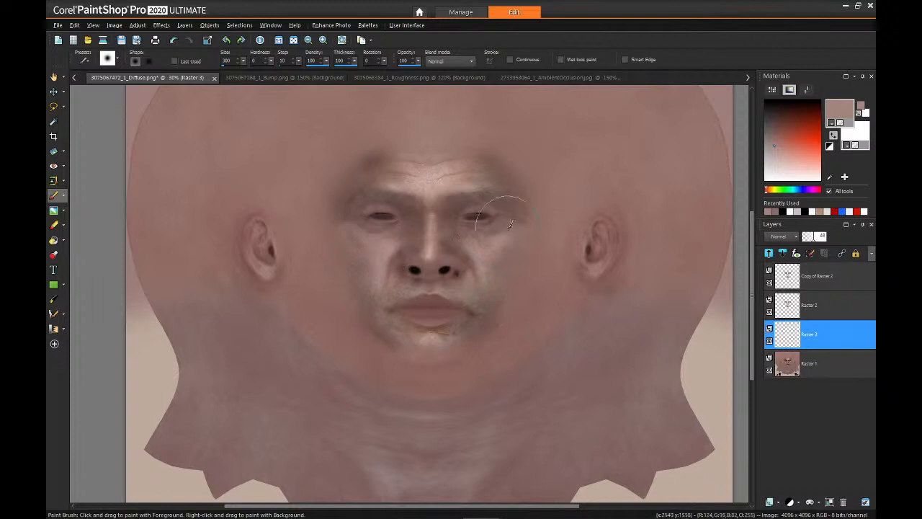
click(788, 366)
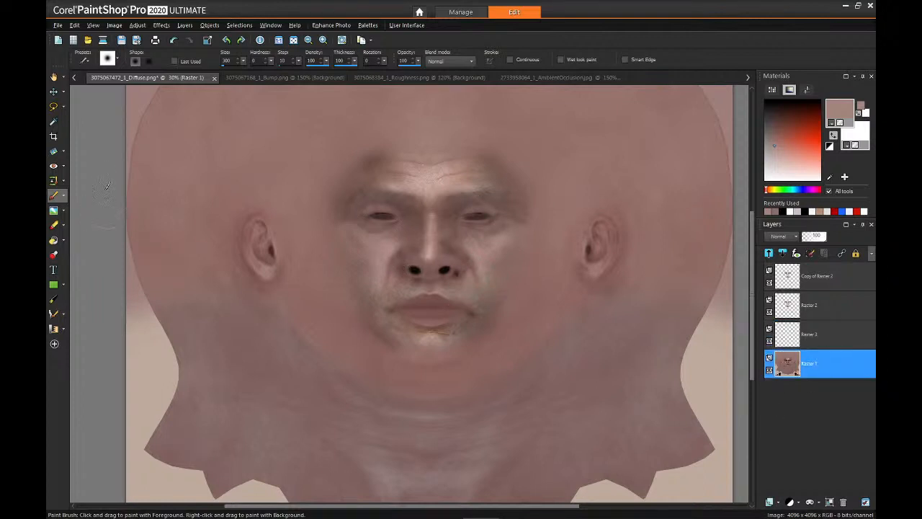
Sample a darker skin color from Raster 1 just beside the face's temple shadow as the foreground color.
click(53, 121)
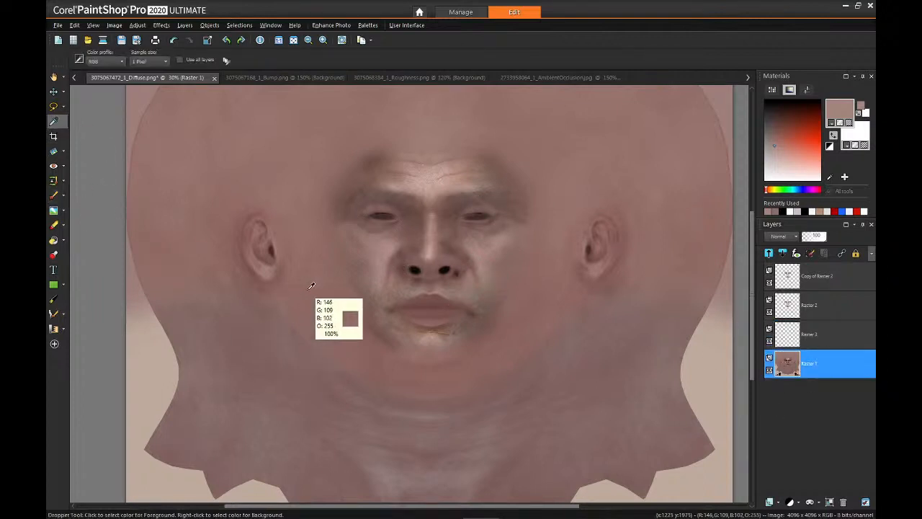
scroll(339, 216, up, 1)
scroll(339, 209, up, 1)
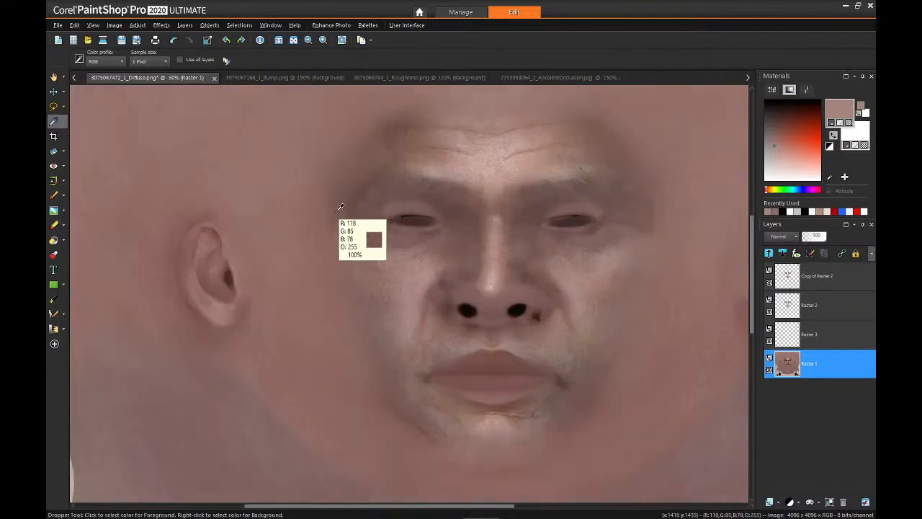
click(325, 211)
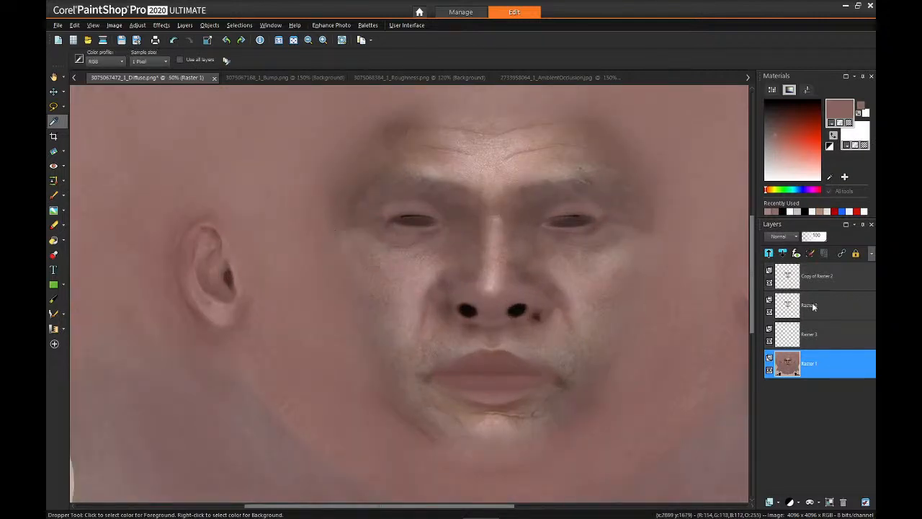
Paint the sampled color over the face's shadow transitions on Raster 3 with the soft size 300 Paint Brush.
click(826, 339)
key(b)
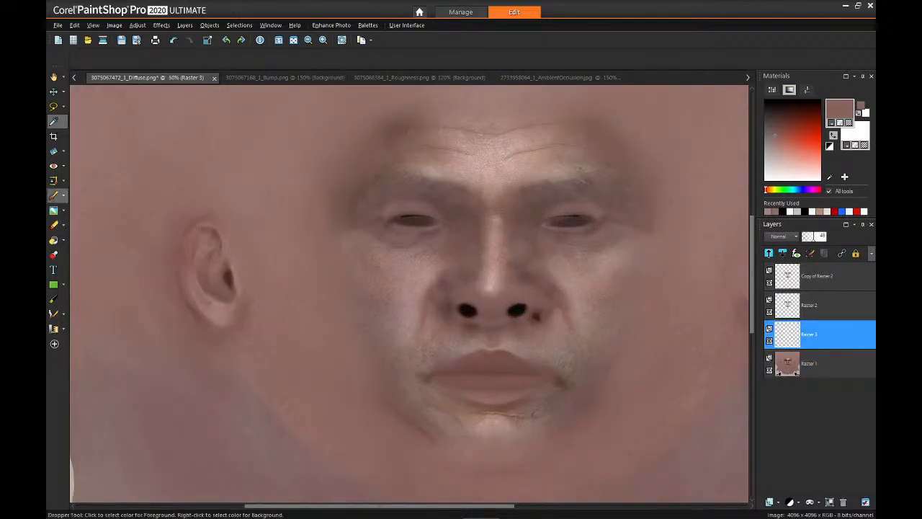
click(415, 289)
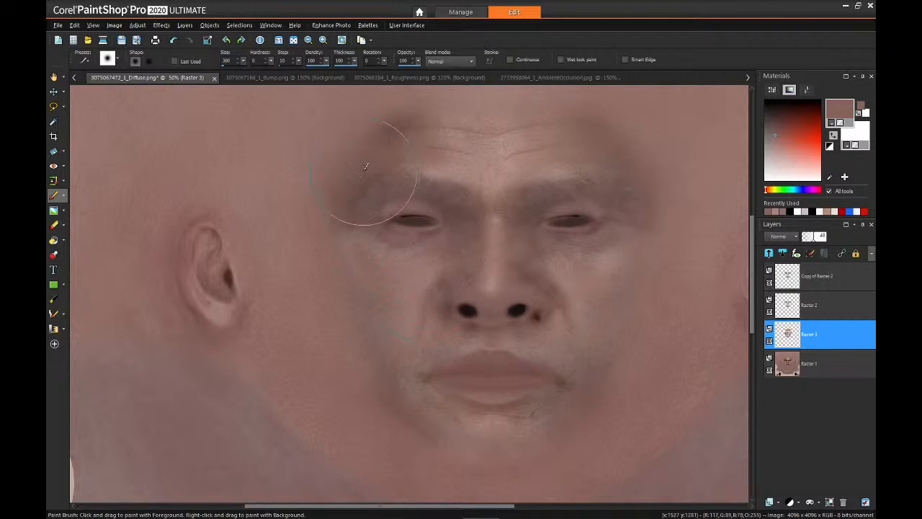
Save the diffuse texture as a merged image and check the updated face in Character Creator 3.
click(57, 25)
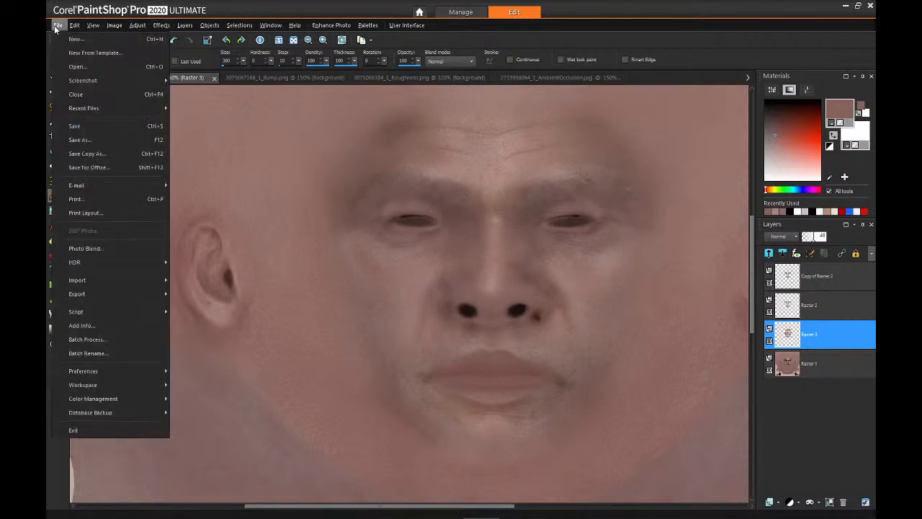
click(95, 127)
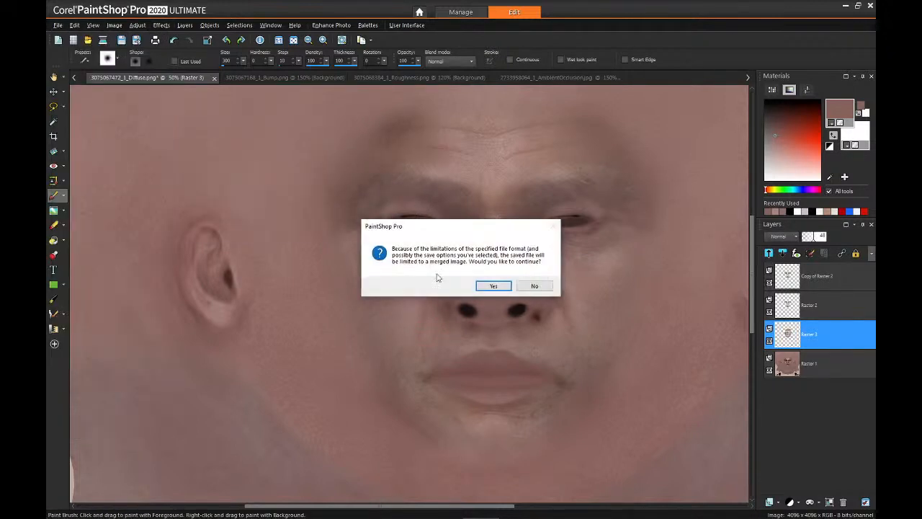
click(494, 286)
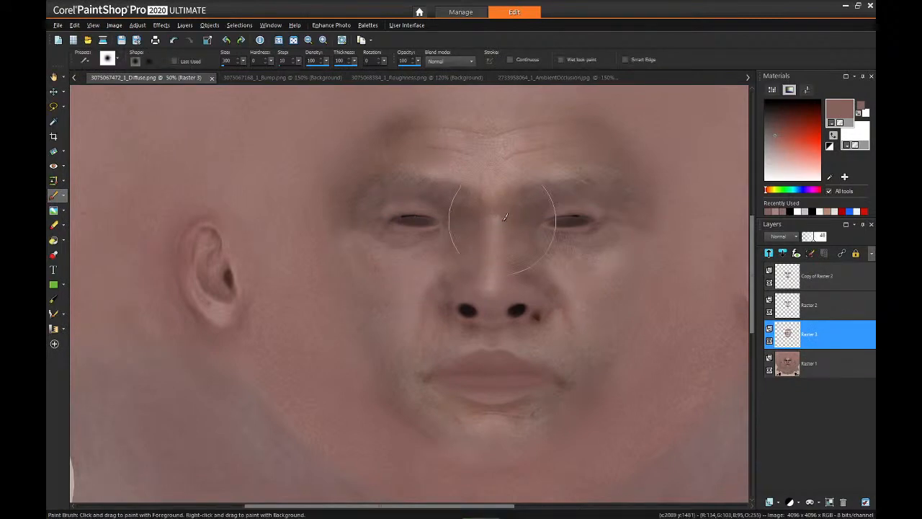
key(alt+Tab)
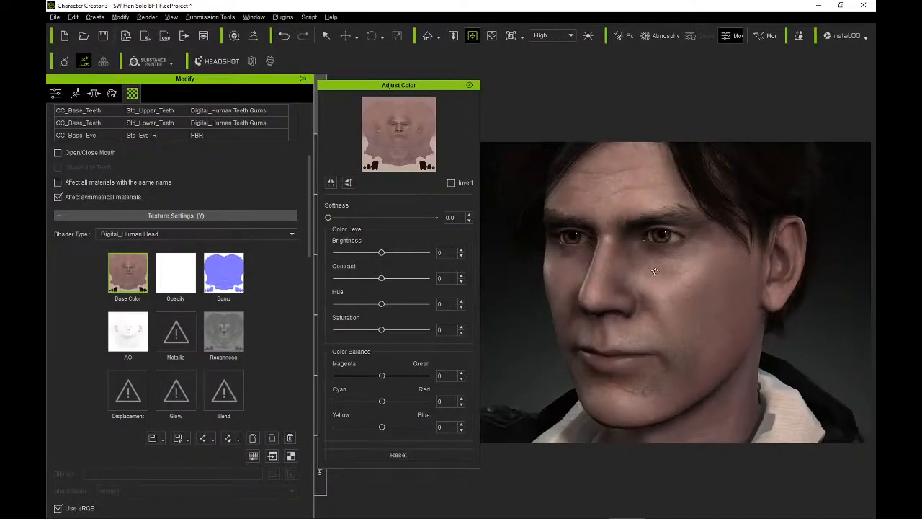
mouse_move(654, 271)
right_down()
mouse_move(742, 248)
mouse_move(753, 236)
mouse_move(520, 235)
mouse_move(648, 242)
mouse_move(669, 253)
mouse_move(669, 283)
mouse_move(648, 305)
right_up()
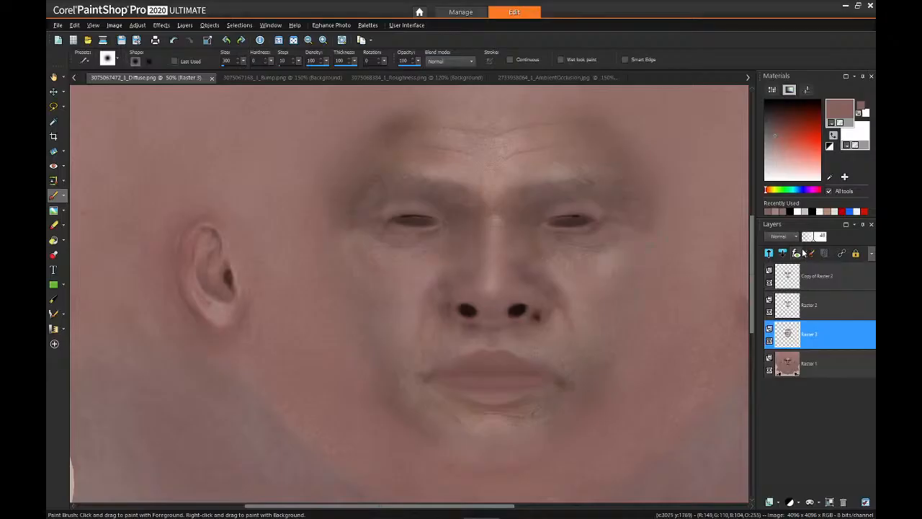
In PaintShop Pro, lower Raster 3's opacity, save the merged diffuse texture and recheck the face in Character Creator 3.
click(810, 239)
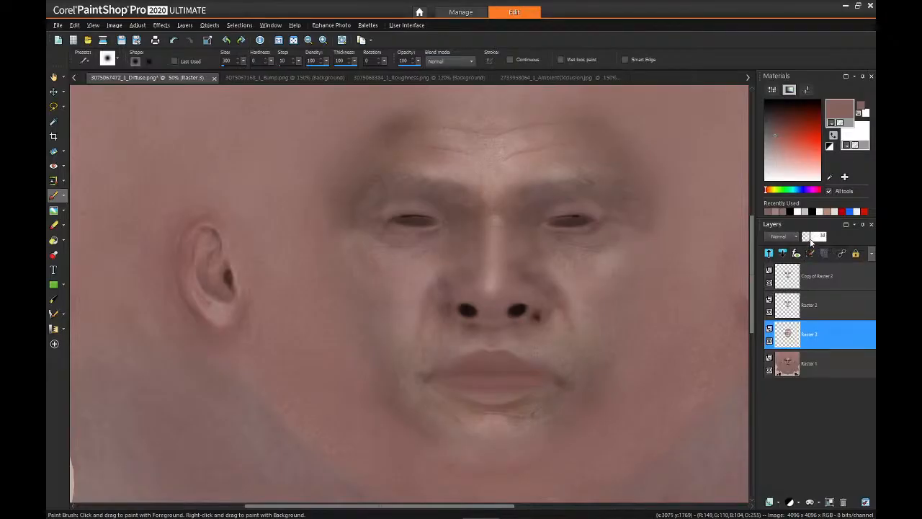
click(58, 26)
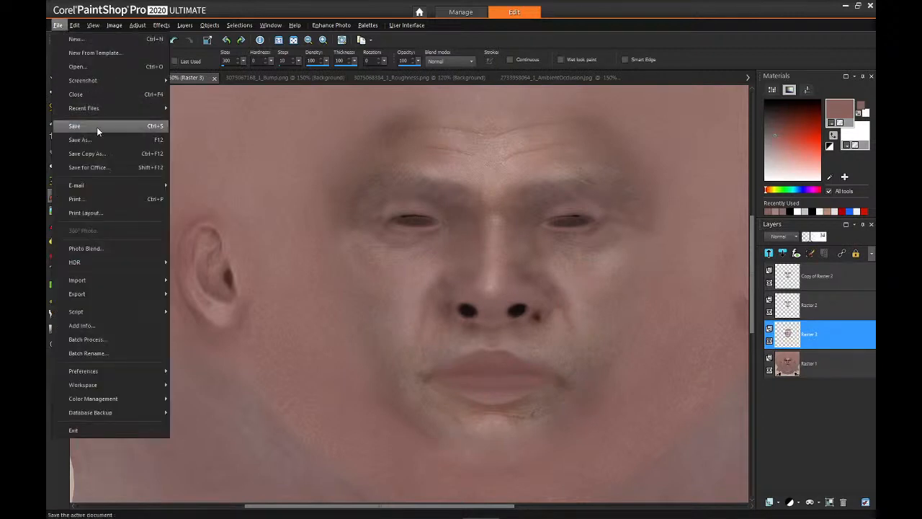
click(97, 126)
click(497, 285)
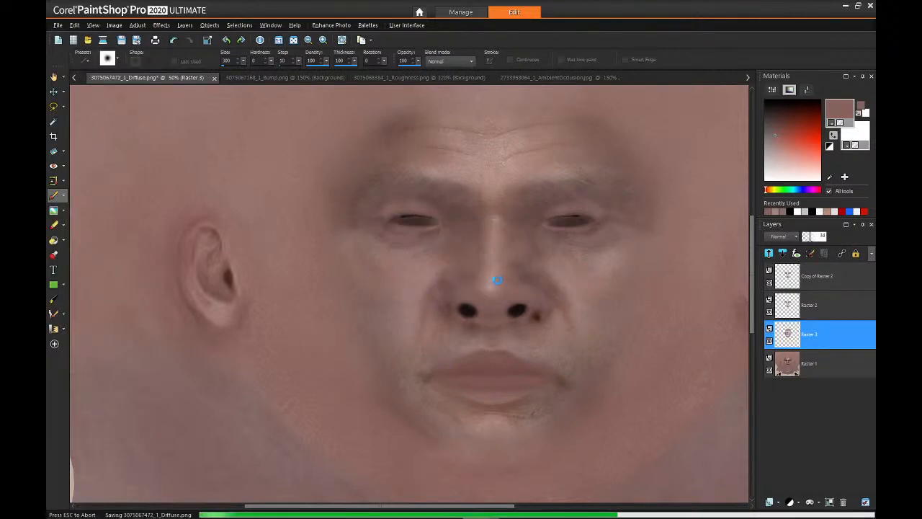
key(alt+Tab)
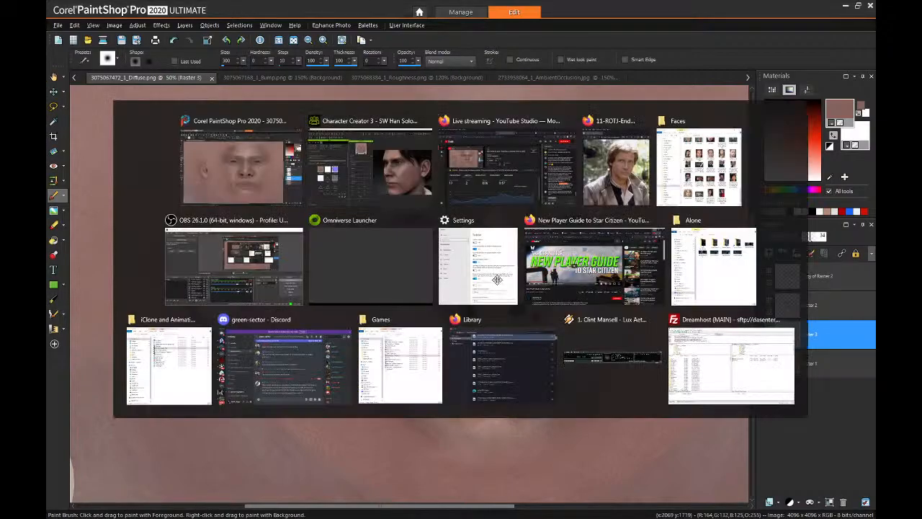
right_drag(599, 285, 657, 288)
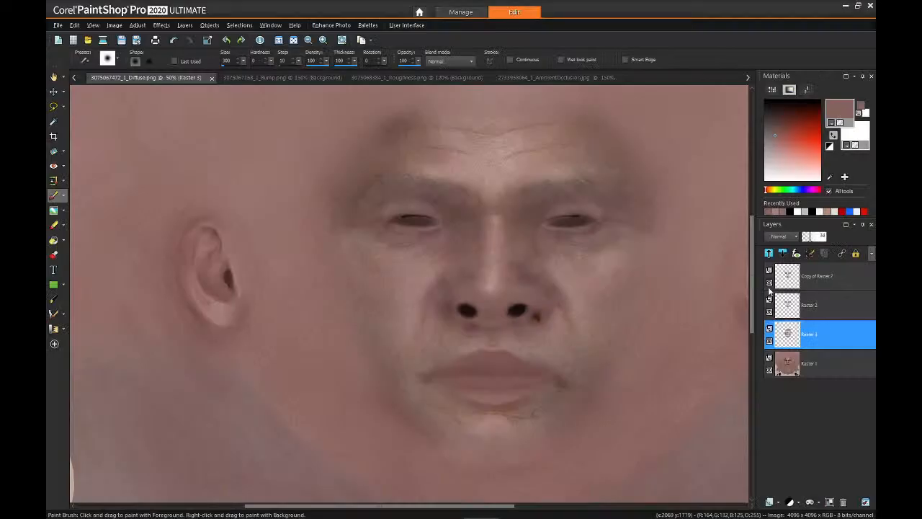
Back in PaintShop Pro, reduce Raster 3's opacity slightly further and save the diffuse texture as a merged image.
drag(811, 239, 809, 240)
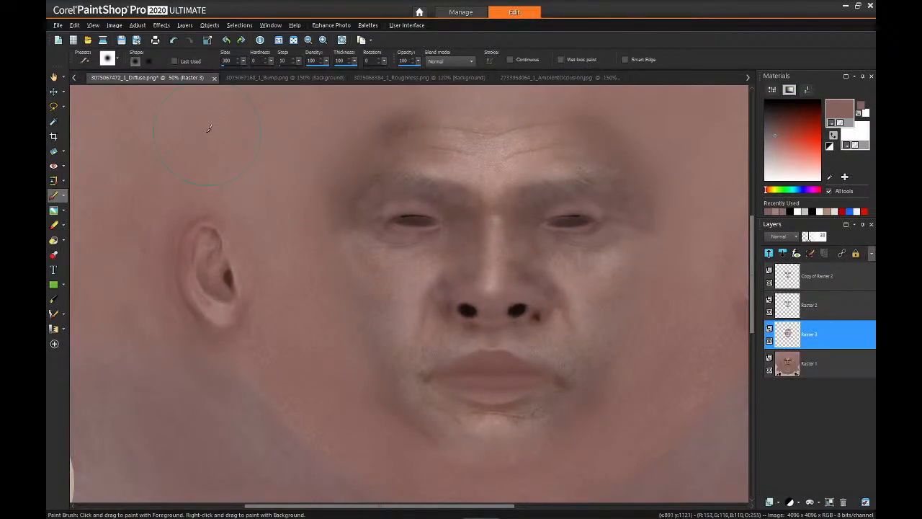
click(56, 26)
click(81, 126)
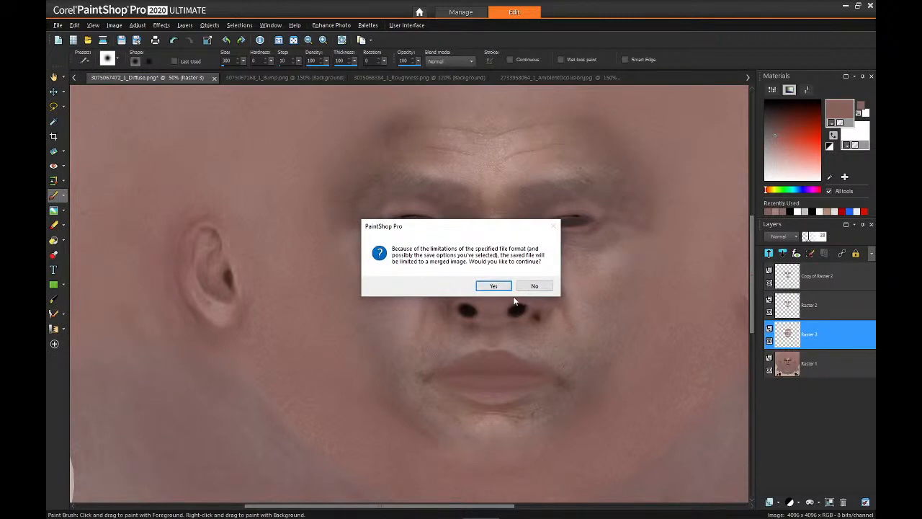
click(495, 288)
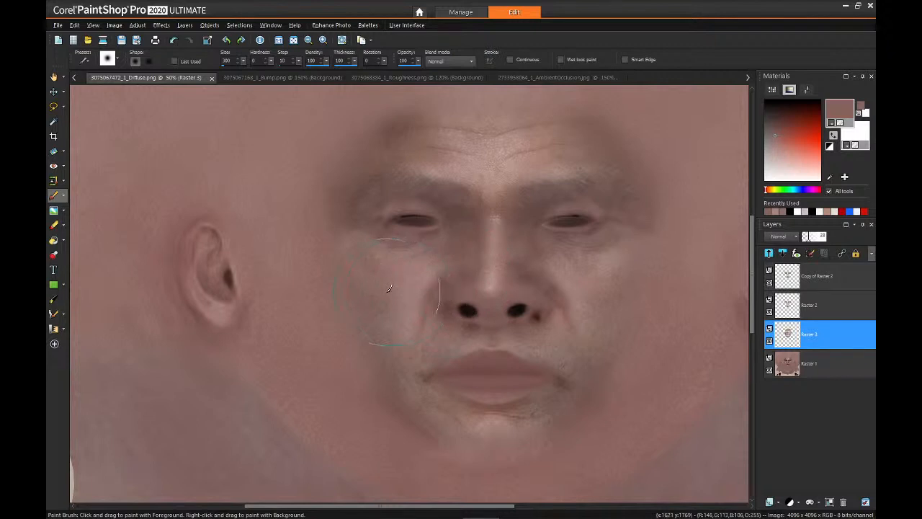
Switch to Character Creator 3 and examine the face's skin blending from several angles, both close up and from a distance.
key(alt+Tab)
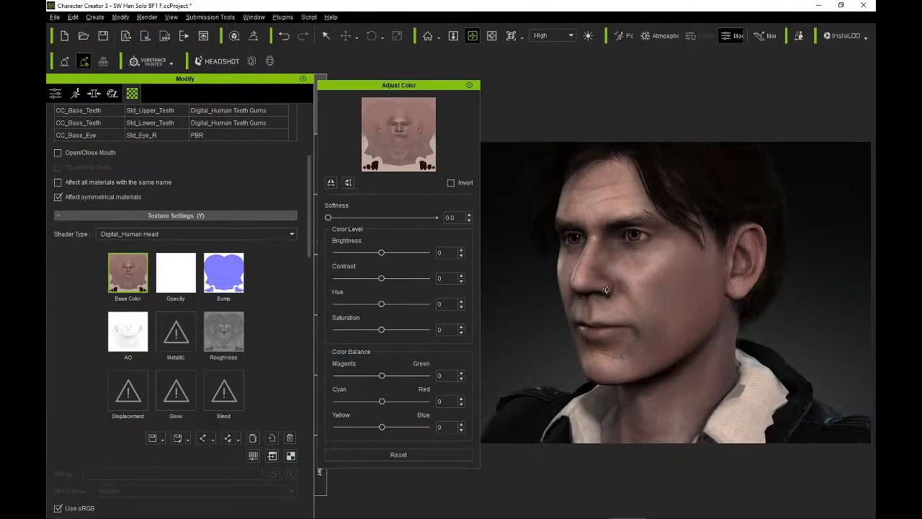
scroll(605, 288, up, 2)
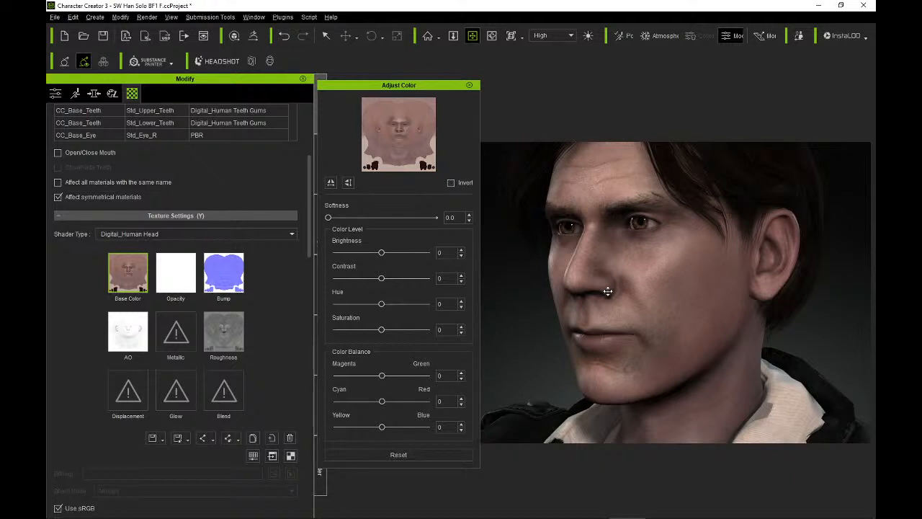
drag(606, 283, 718, 281)
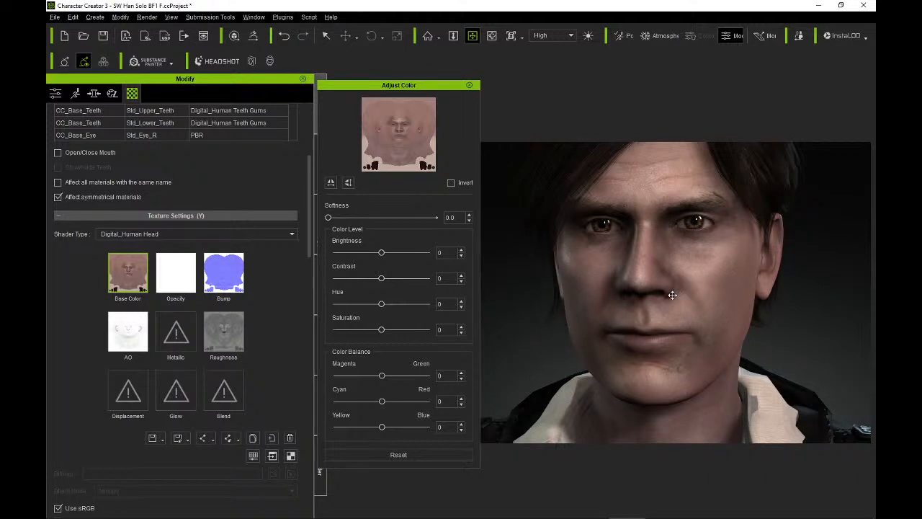
drag(672, 295, 653, 296)
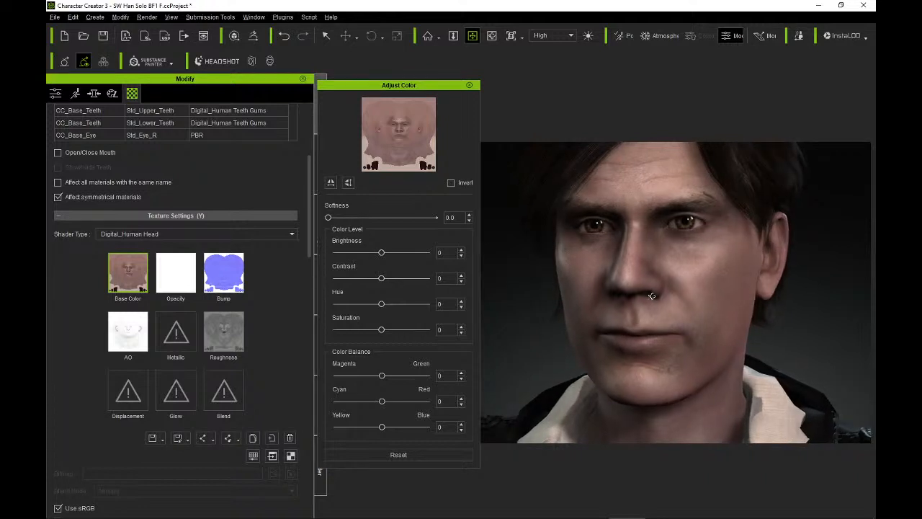
right_drag(652, 296, 647, 300)
scroll(637, 306, up, 2)
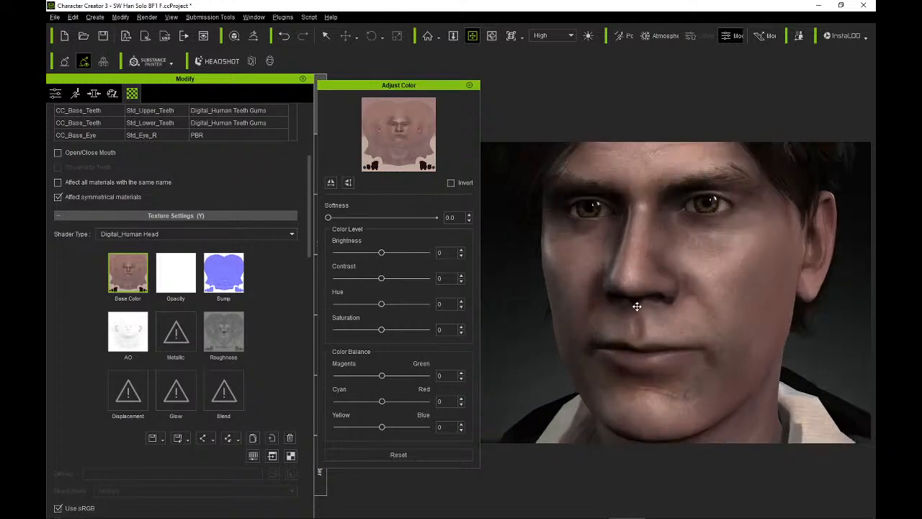
right_drag(701, 291, 792, 300)
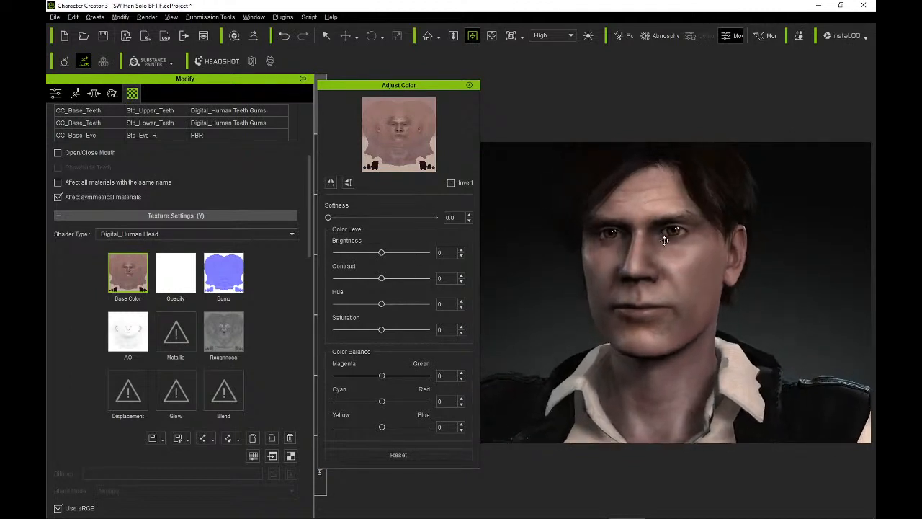
scroll(664, 253, up, 4)
right_drag(663, 245, 705, 244)
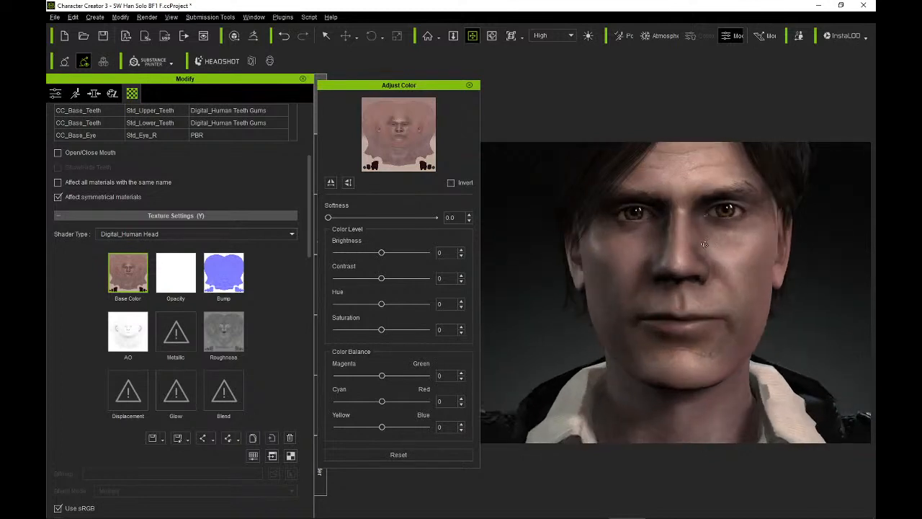
drag(705, 244, 707, 264)
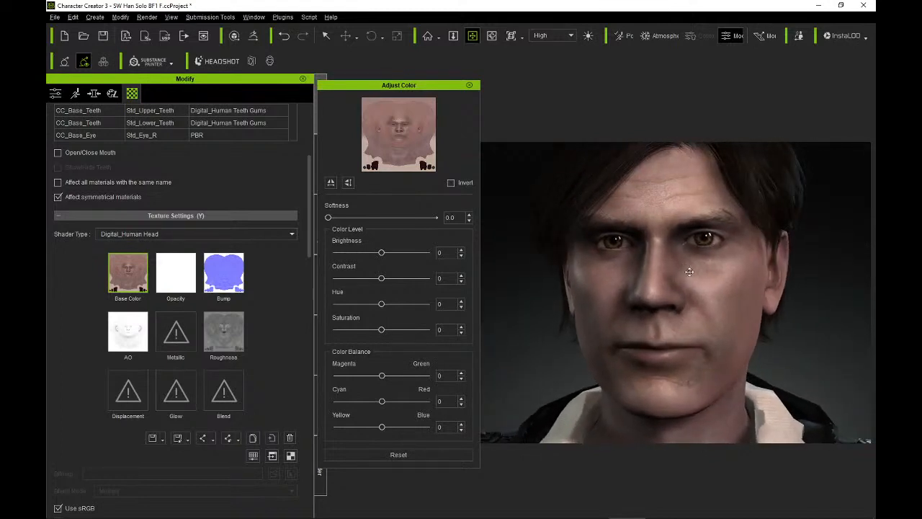
scroll(673, 267, down, 4)
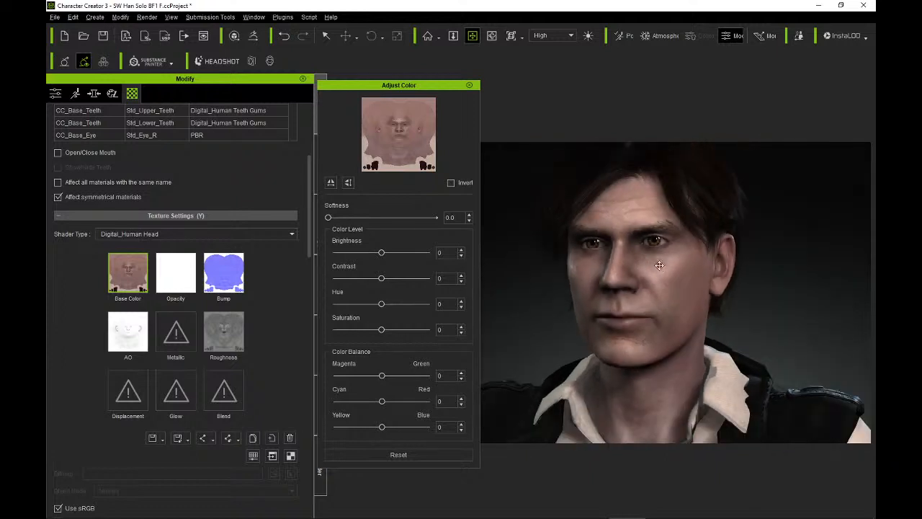
drag(660, 271, 675, 296)
scroll(641, 270, down, 2)
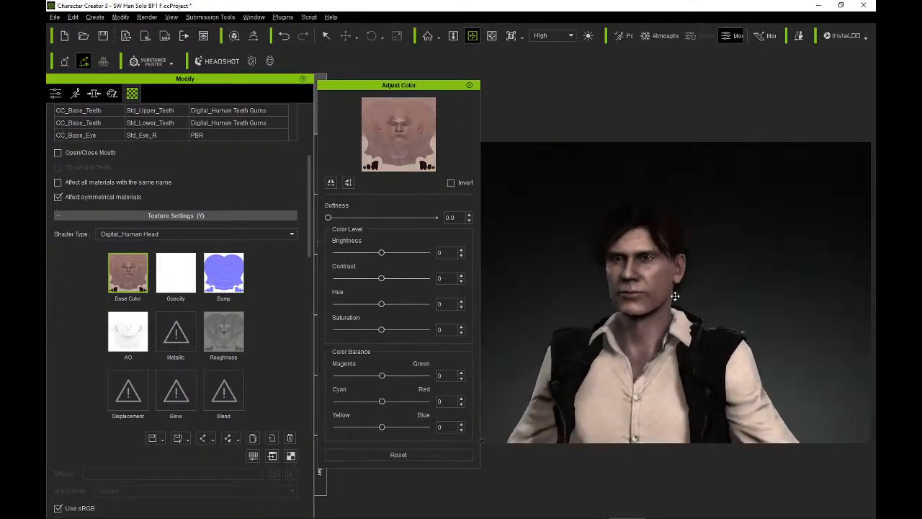
scroll(675, 296, up, 8)
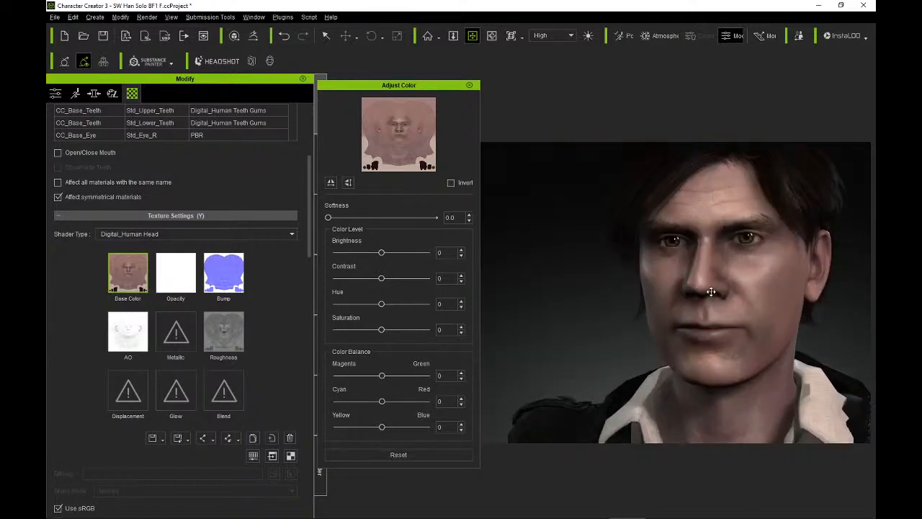
scroll(619, 289, up, 3)
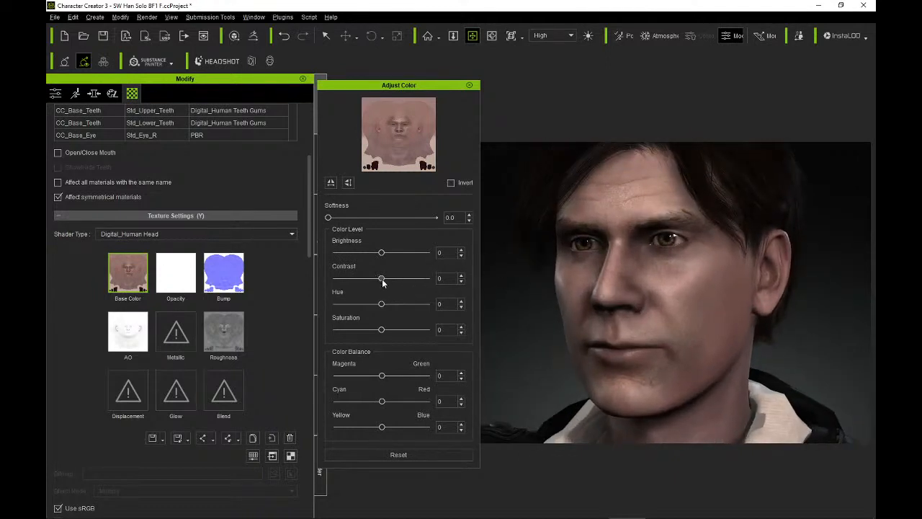
Set the head base color's contrast to 8 and inspect the skin tones from the front and close up.
drag(383, 282, 386, 283)
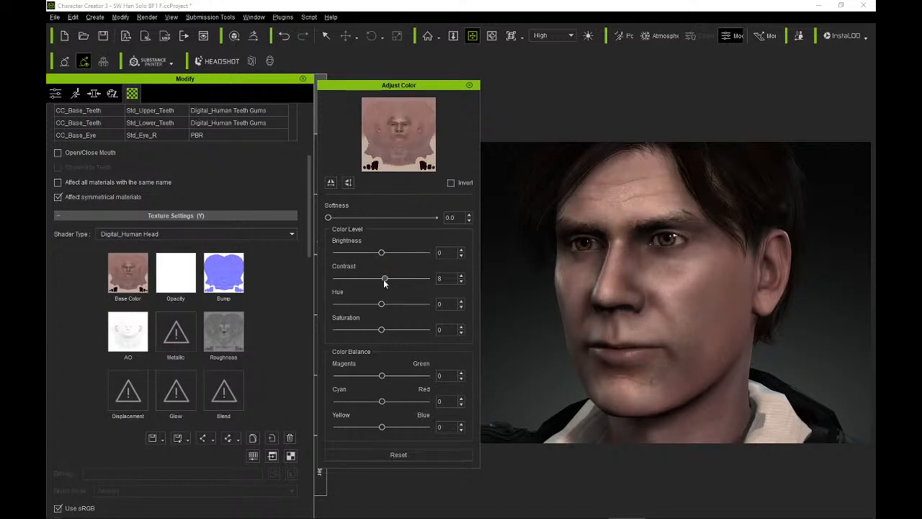
right_drag(707, 316, 800, 316)
scroll(724, 317, down, 2)
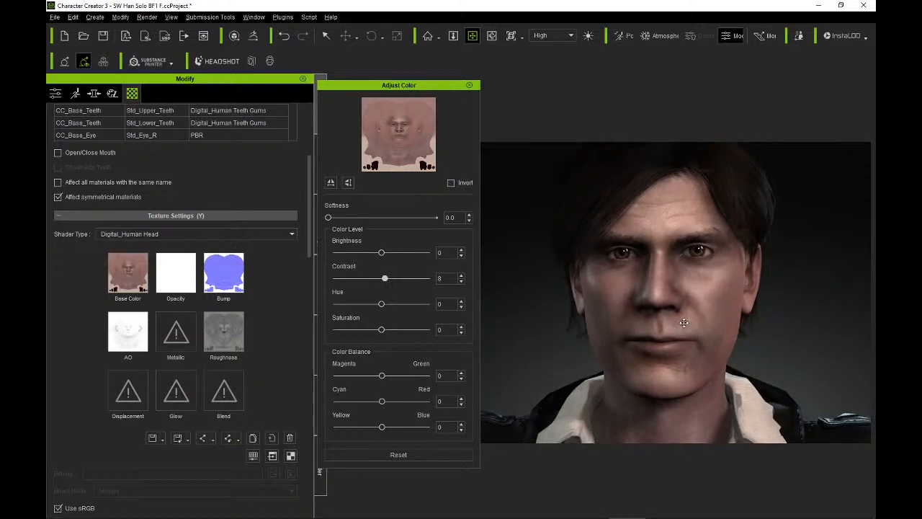
scroll(683, 323, up, 2)
drag(688, 329, 668, 308)
mouse_move(668, 309)
right_down()
mouse_move(648, 311)
mouse_move(671, 315)
right_up()
drag(626, 325, 635, 331)
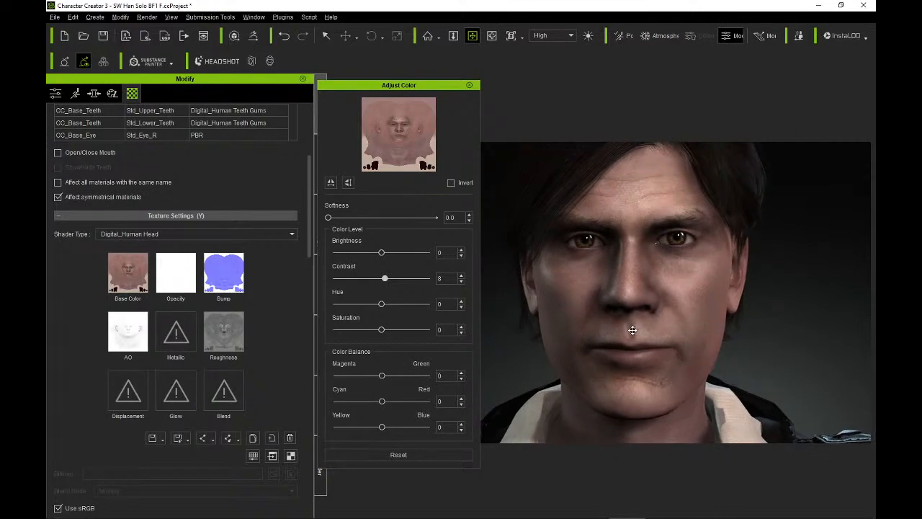
scroll(632, 329, up, 2)
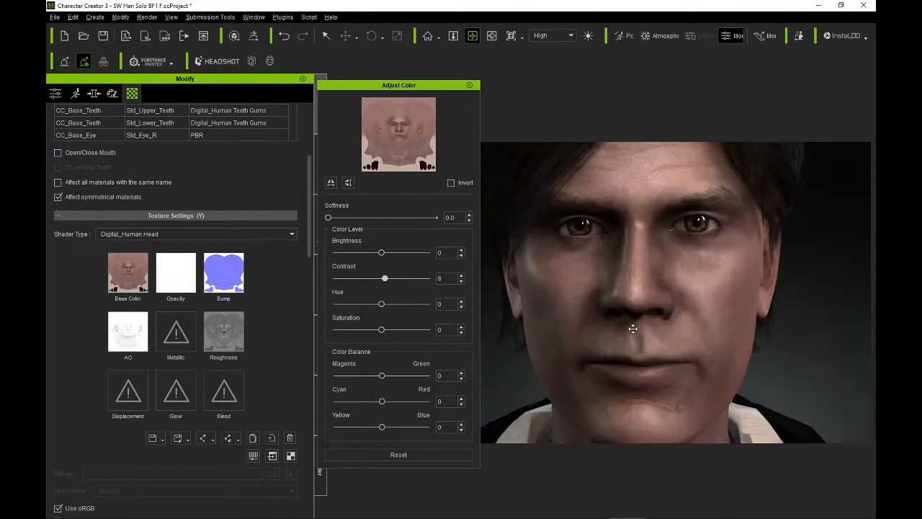
drag(640, 322, 644, 306)
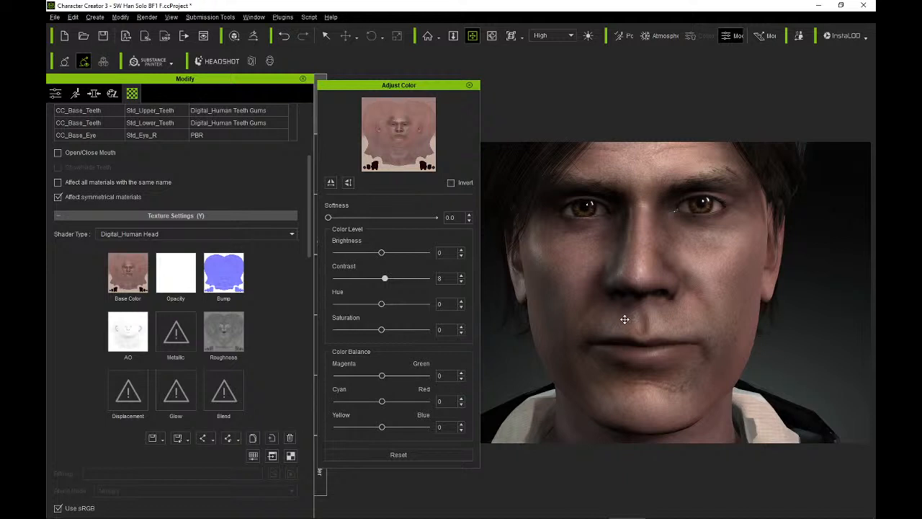
Set the head base color's brightness to -2 and inspect the face from the side and front.
drag(625, 301, 629, 304)
scroll(625, 311, up, 1)
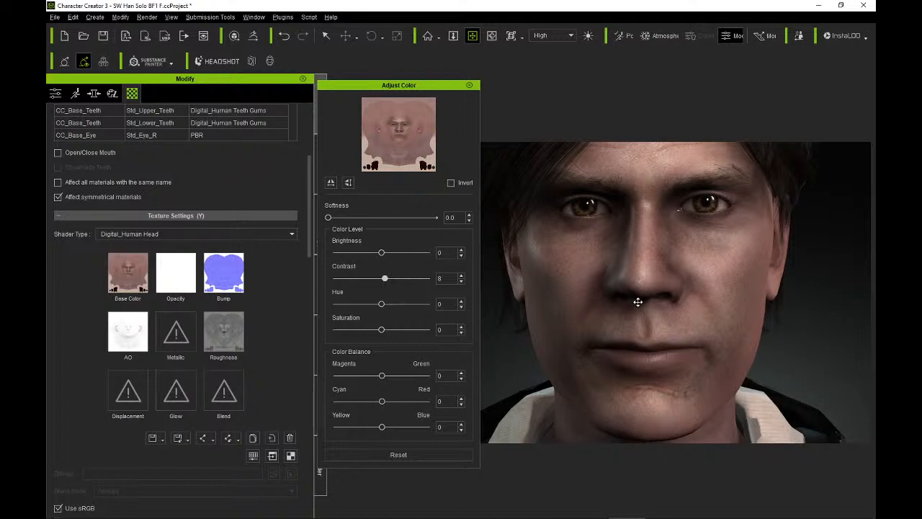
scroll(676, 285, up, 1)
drag(659, 312, 659, 301)
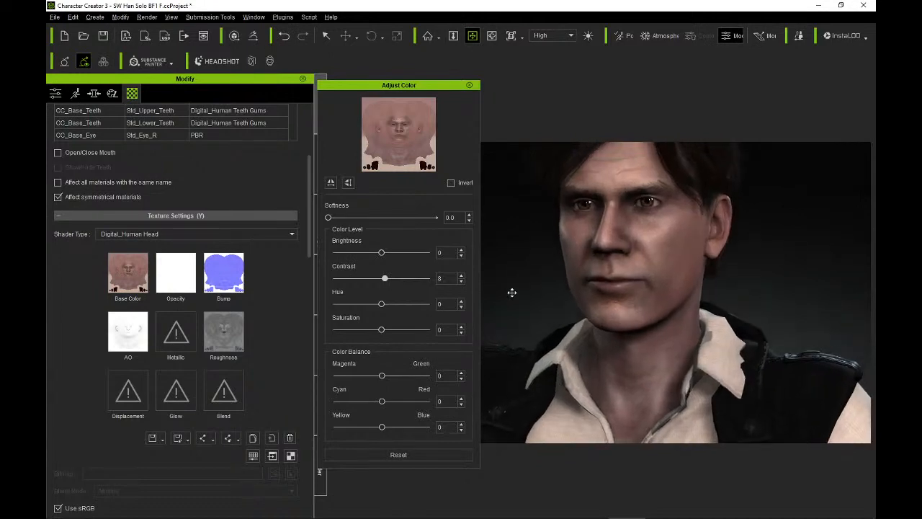
drag(381, 253, 379, 254)
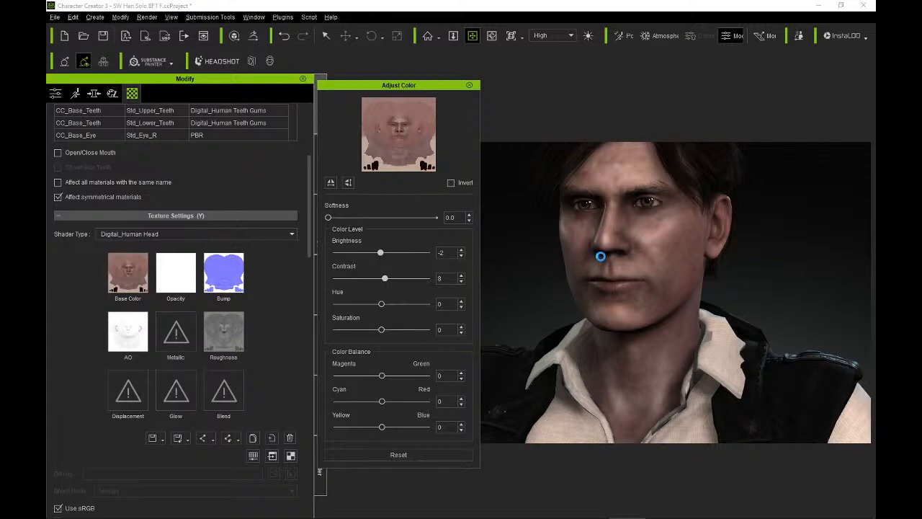
right_drag(617, 262, 669, 263)
drag(669, 263, 676, 283)
scroll(676, 283, up, 3)
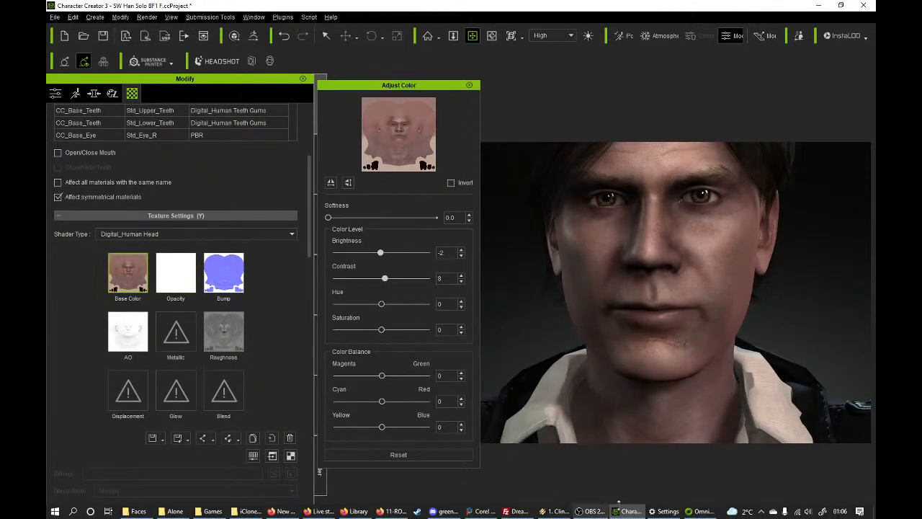
Switch to the browser's Han Solo reference photo and compare its skin tones with the character's face in Character Creator 3.
click(394, 516)
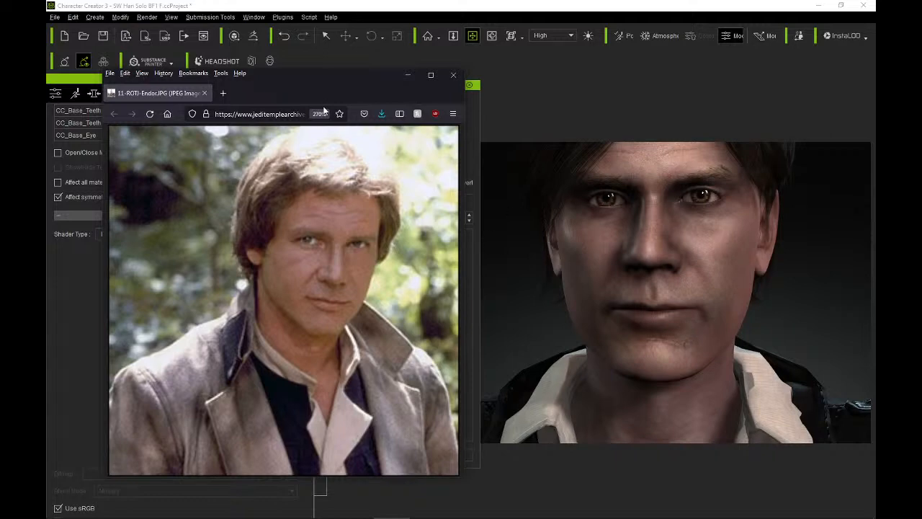
drag(293, 79, 46, 40)
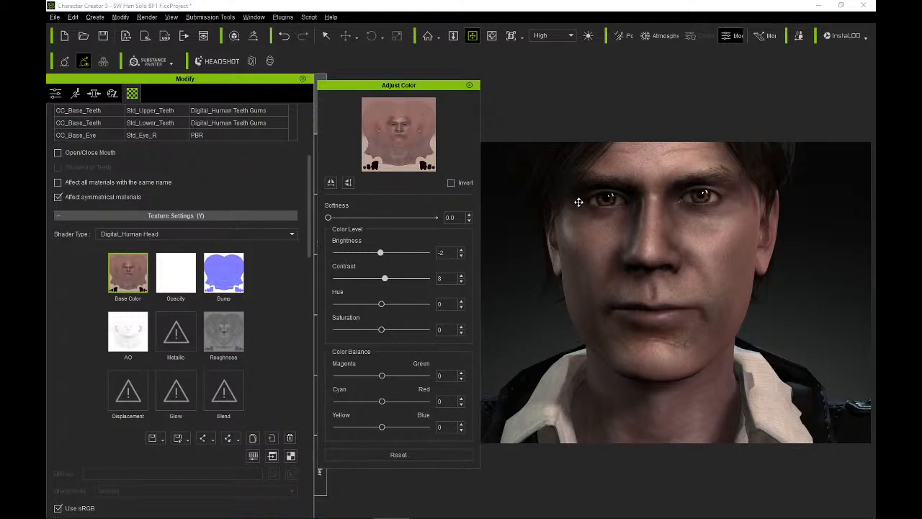
right_drag(611, 219, 639, 220)
drag(665, 201, 621, 189)
scroll(641, 257, up, 2)
drag(622, 293, 617, 197)
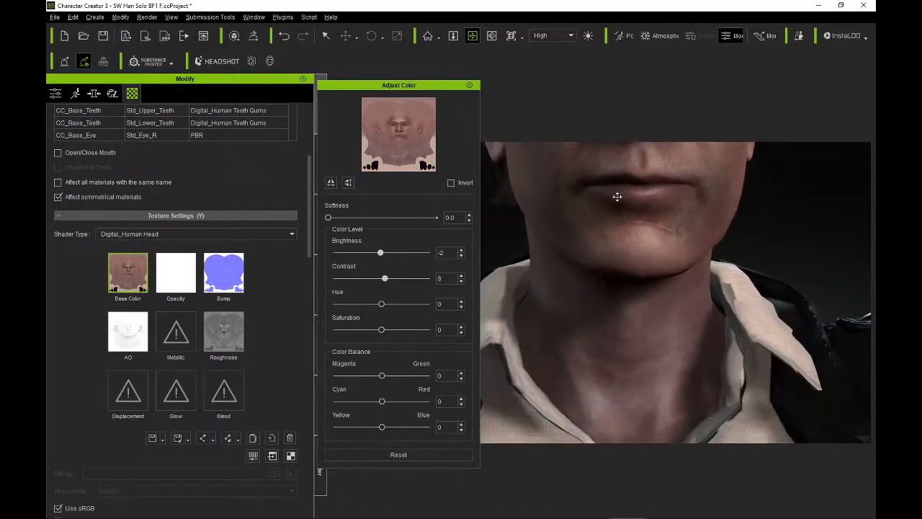
Examine how the skin tones of the neck, forearm and hand match the adjusted head.
drag(632, 311, 617, 245)
scroll(618, 317, down, 4)
drag(616, 319, 620, 237)
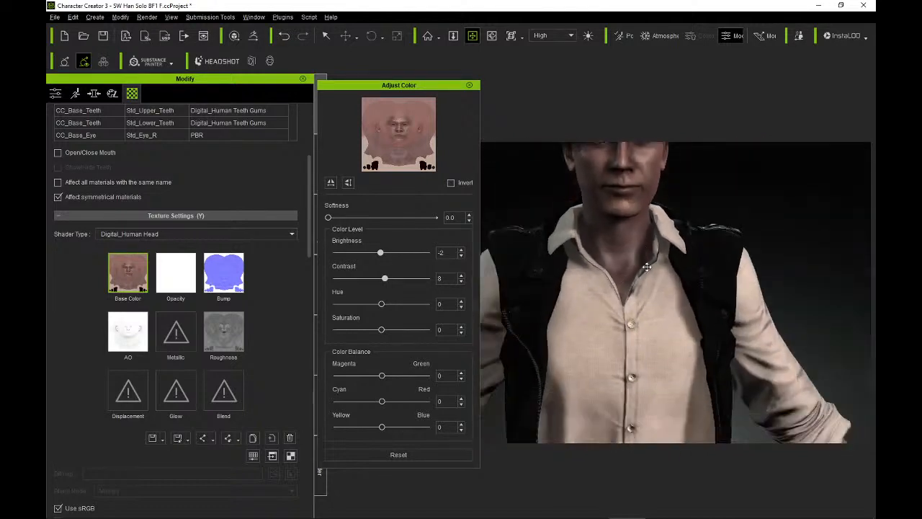
drag(569, 310, 710, 260)
right_drag(612, 289, 581, 314)
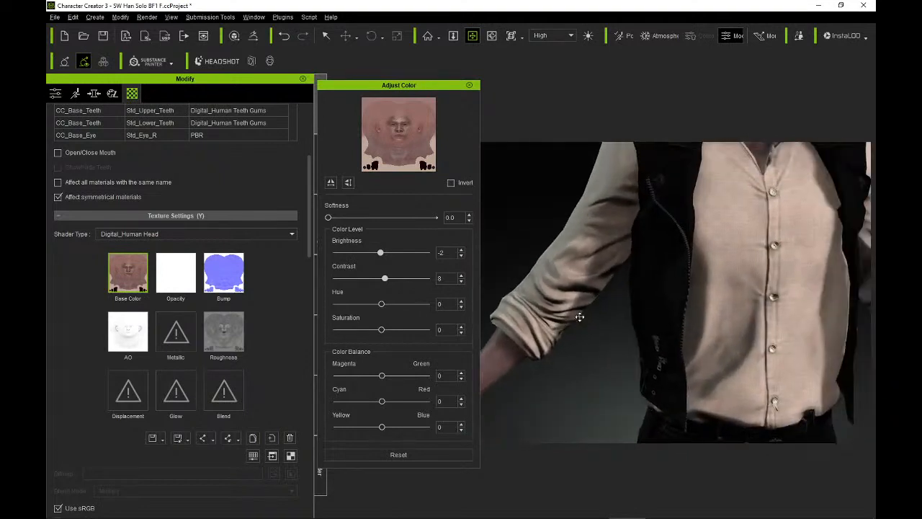
drag(649, 273, 582, 377)
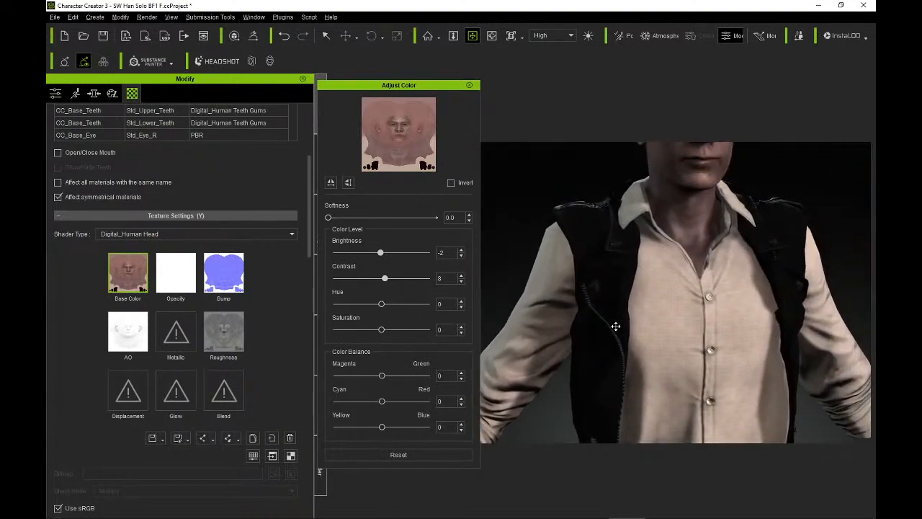
right_drag(614, 325, 590, 306)
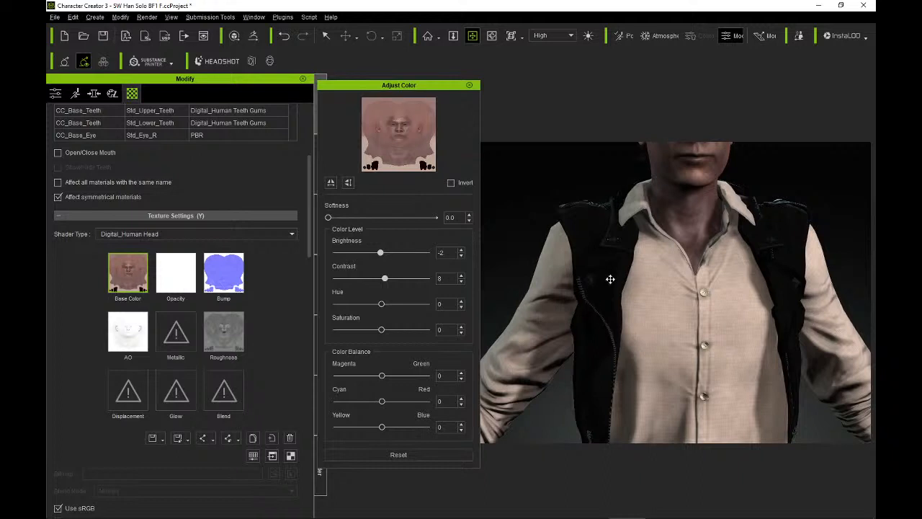
drag(607, 281, 706, 173)
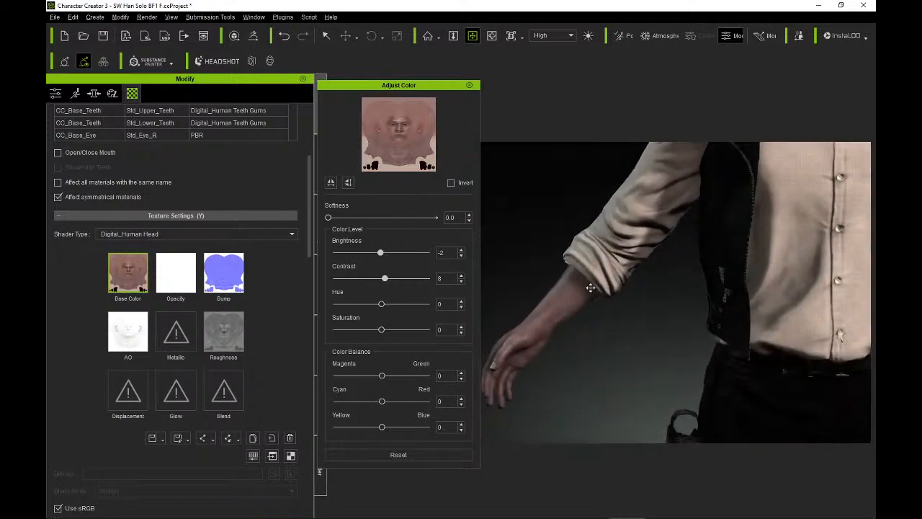
scroll(577, 288, up, 2)
drag(562, 291, 625, 252)
scroll(233, 227, up, 2)
Match the Std_Skin_Arm base color to the head with brightness -2 and contrast 8.
scroll(233, 226, up, 3)
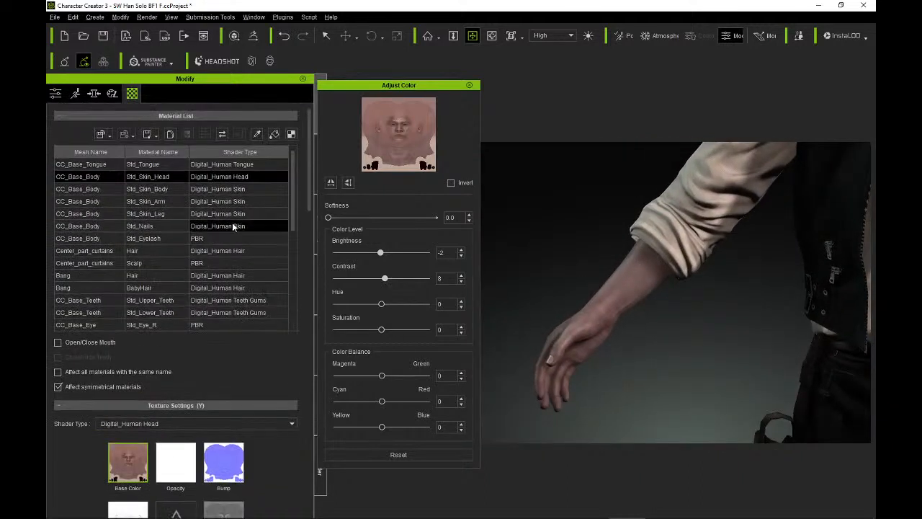
click(173, 204)
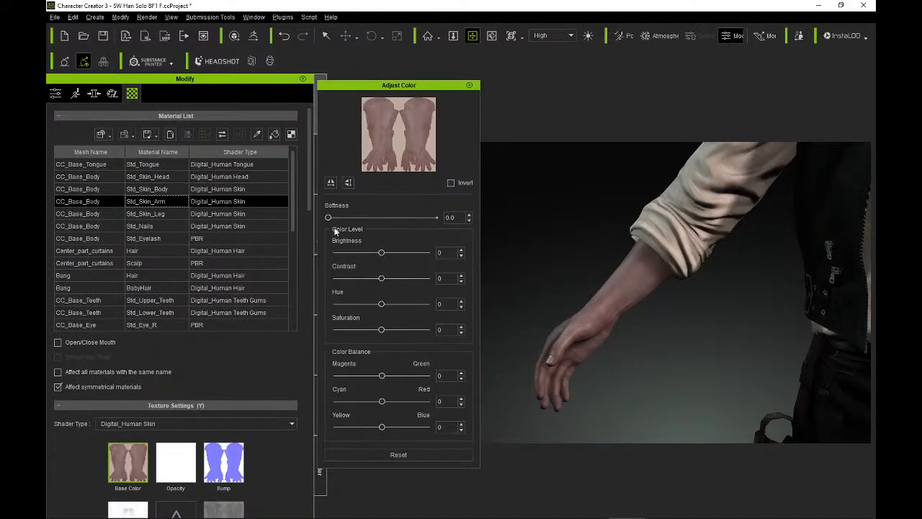
click(148, 189)
click(157, 178)
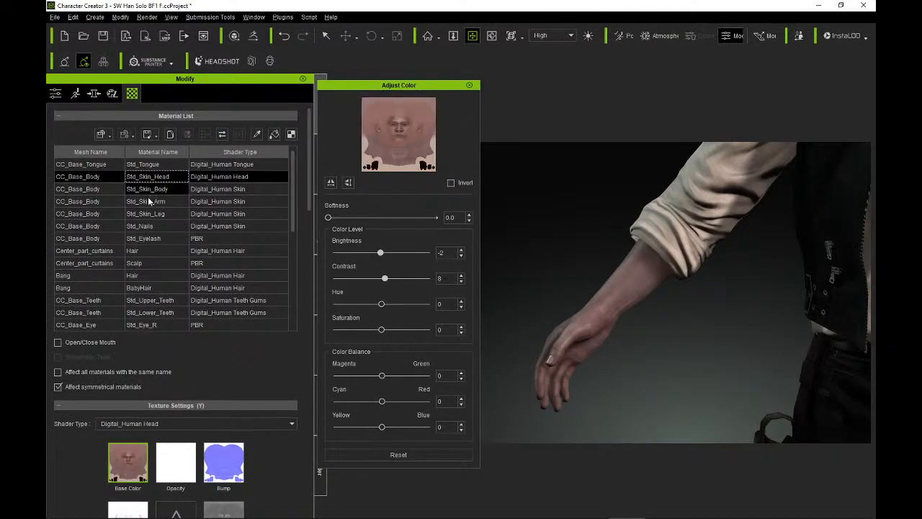
click(154, 202)
click(447, 252)
text(-)
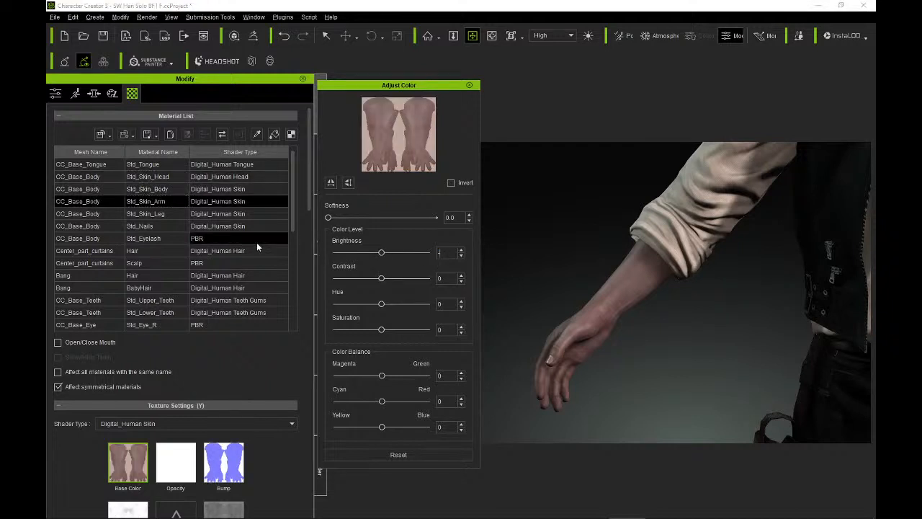
text(2)
key(Return)
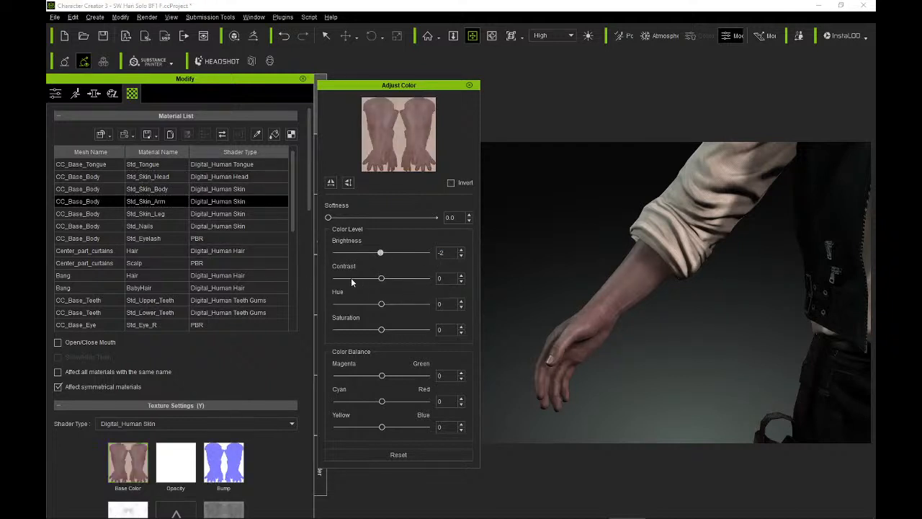
click(442, 278)
text(8)
key(Return)
Set the Std_Skin_Body base color's brightness to -2 and contrast to 8.
click(150, 188)
text(-2)
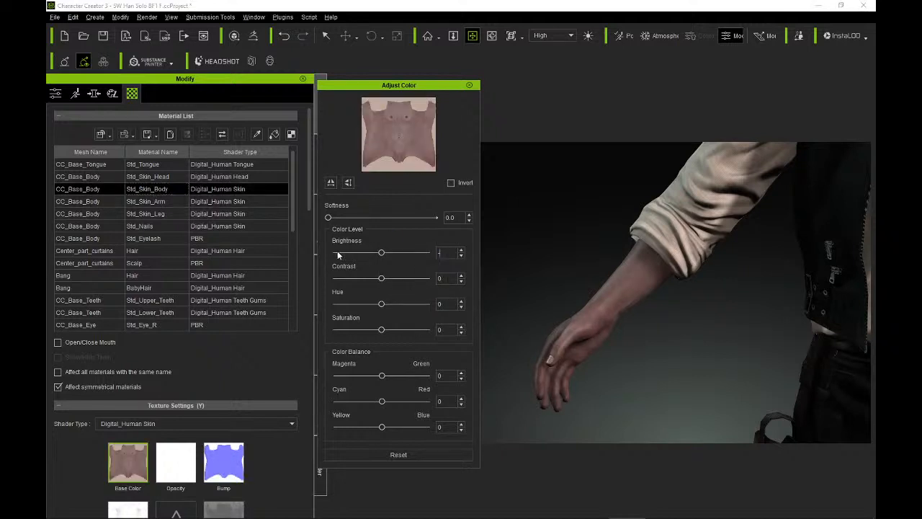
key(Return)
double_click(444, 279)
text(8)
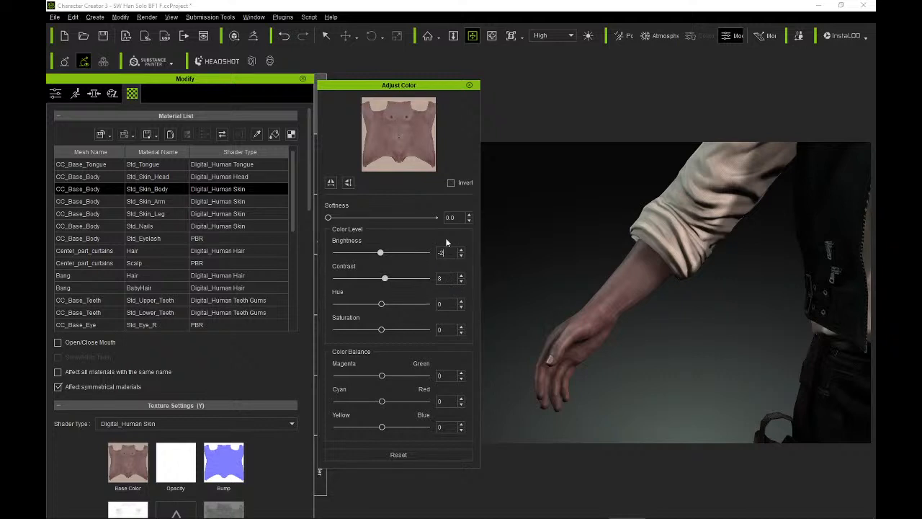
Examine the whole figure from the legs up to the head for consistent skin color.
drag(790, 280, 561, 212)
drag(639, 314, 597, 206)
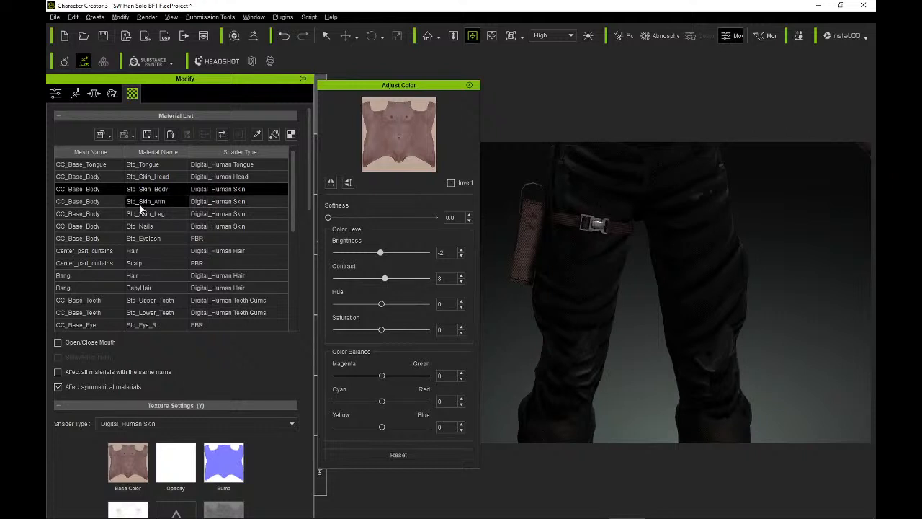
scroll(612, 214, down, 5)
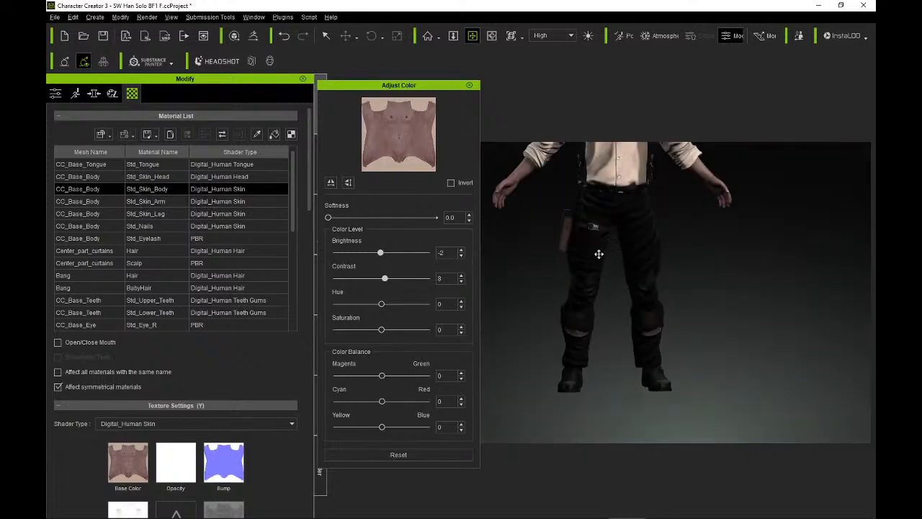
drag(617, 219, 624, 436)
scroll(594, 283, up, 5)
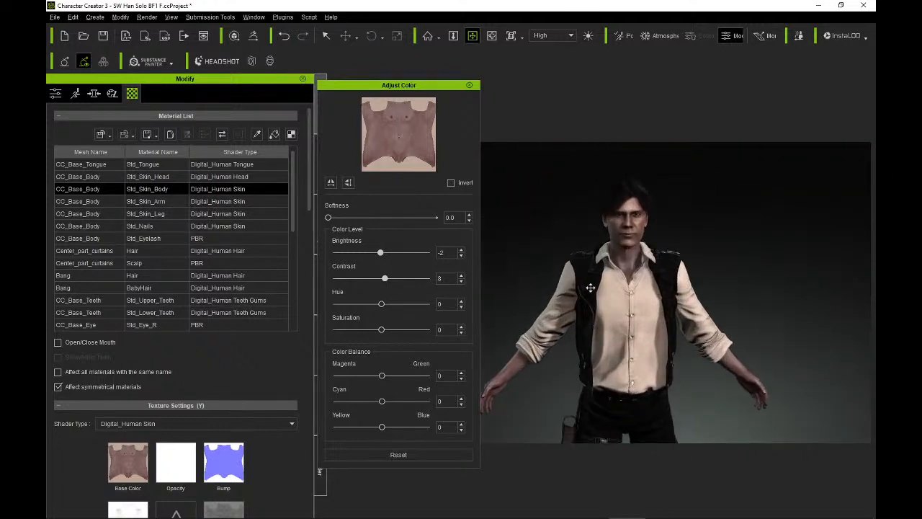
scroll(608, 241, up, 3)
drag(610, 226, 596, 321)
scroll(595, 317, down, 1)
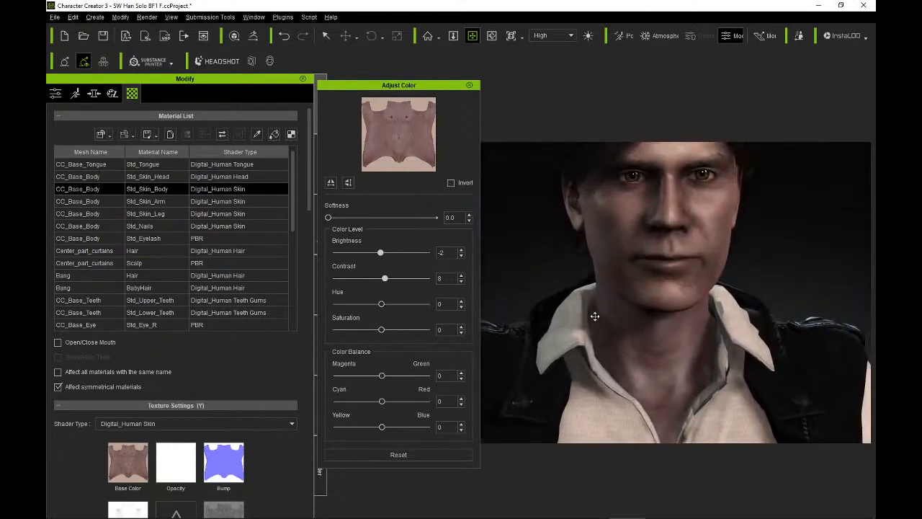
Check the face and neck blending up close and save the project.
drag(613, 277, 613, 294)
mouse_move(608, 247)
right_down()
mouse_move(351, 240)
mouse_move(601, 245)
right_up()
scroll(610, 248, down, 1)
drag(611, 251, 572, 260)
scroll(545, 248, up, 3)
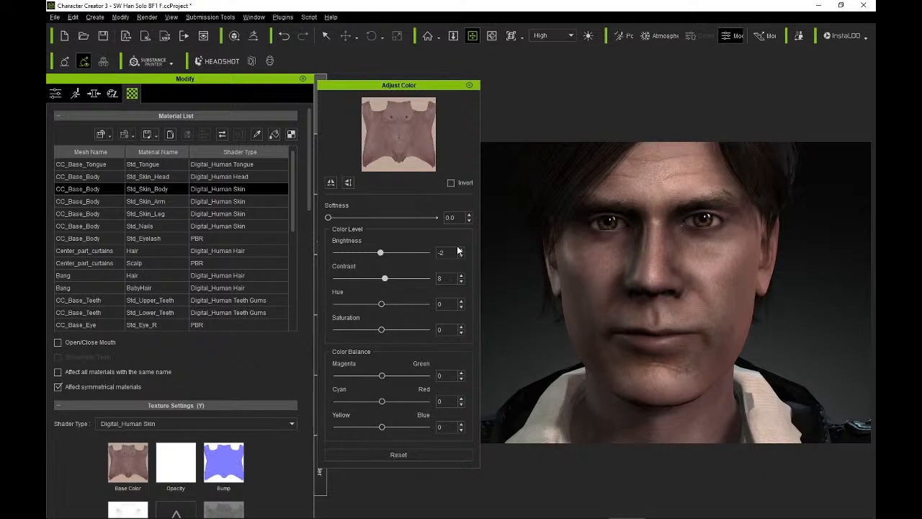
click(54, 16)
click(83, 70)
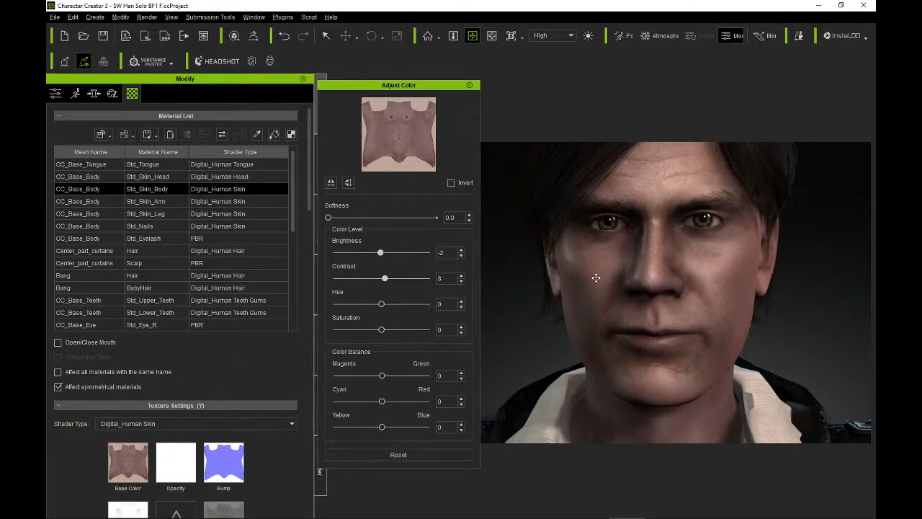
Examine the face's shading and likeness from the front and in three-quarter view at different distances.
drag(656, 273, 647, 253)
scroll(647, 253, down, 3)
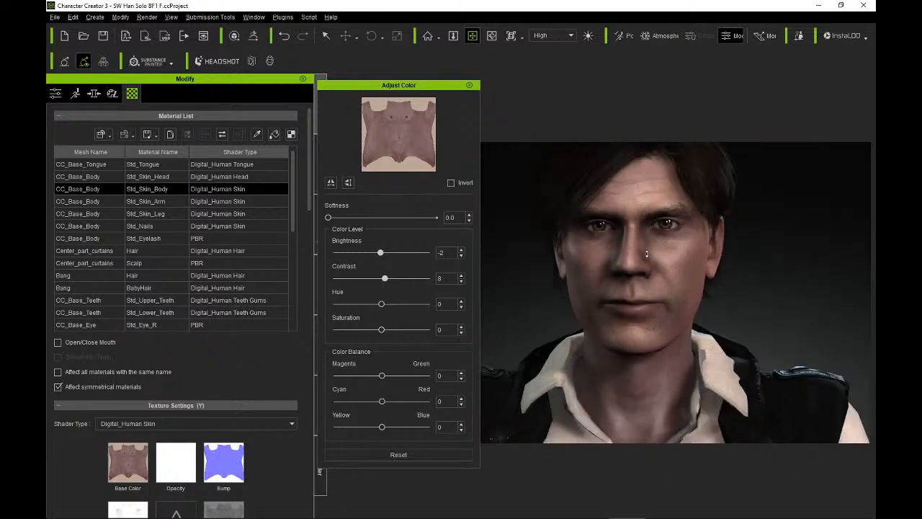
mouse_move(647, 254)
right_down()
mouse_move(633, 259)
mouse_move(655, 260)
right_up()
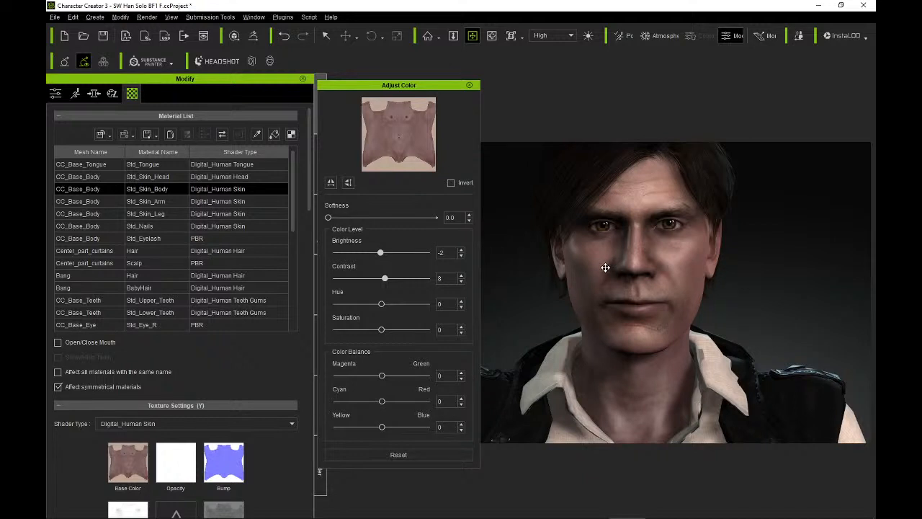
scroll(617, 261, up, 3)
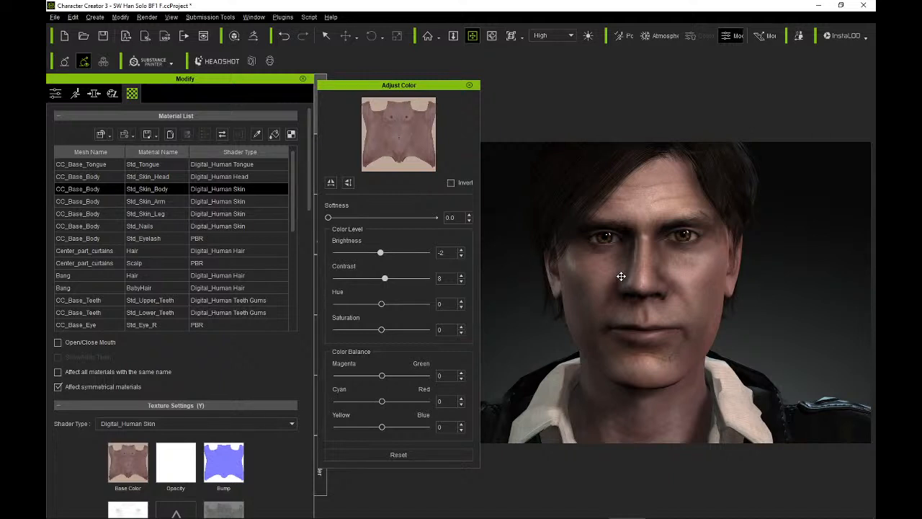
drag(621, 277, 634, 277)
scroll(634, 277, up, 2)
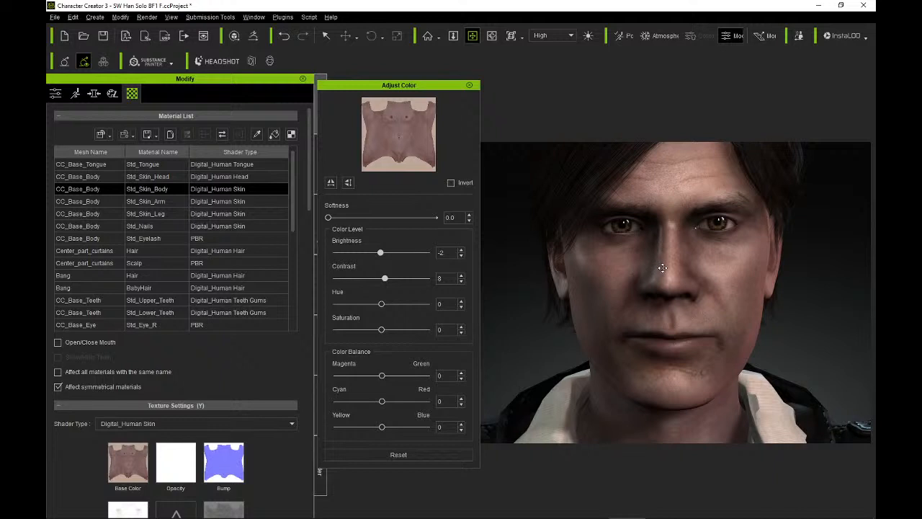
right_drag(662, 267, 624, 274)
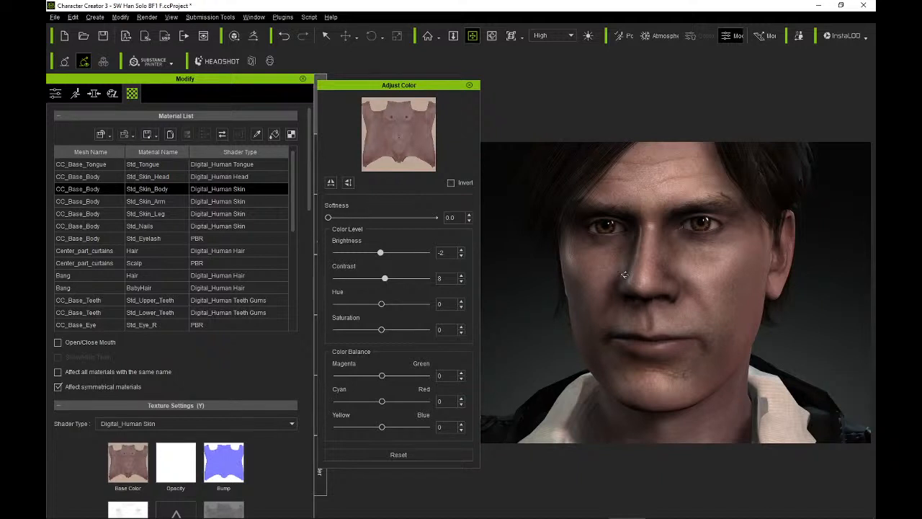
right_drag(624, 275, 535, 268)
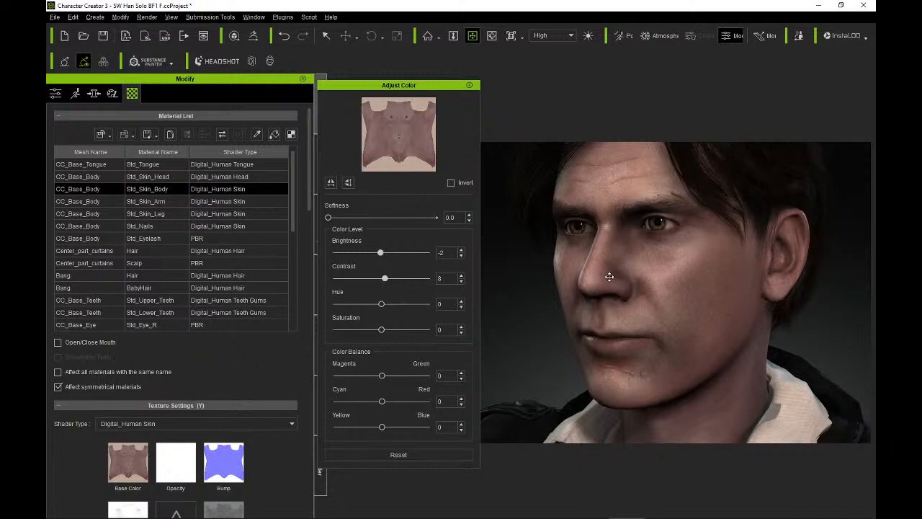
drag(635, 276, 727, 300)
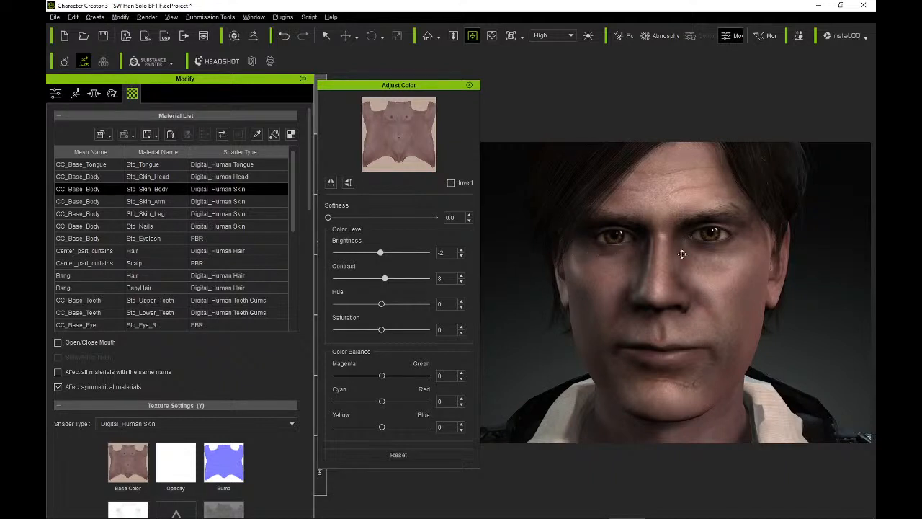
middle_drag(810, 278, 749, 254)
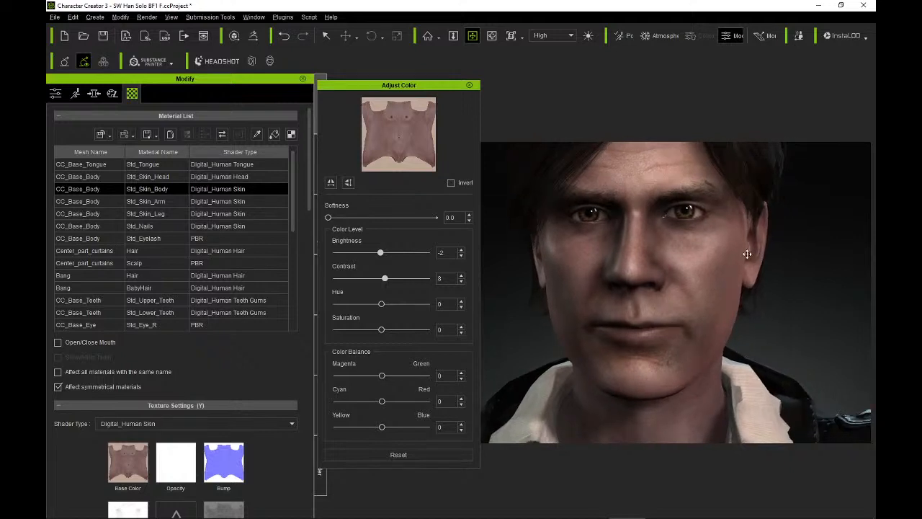
Close the color adjustment settings and open the character's morph settings.
click(469, 85)
right_drag(565, 191, 569, 194)
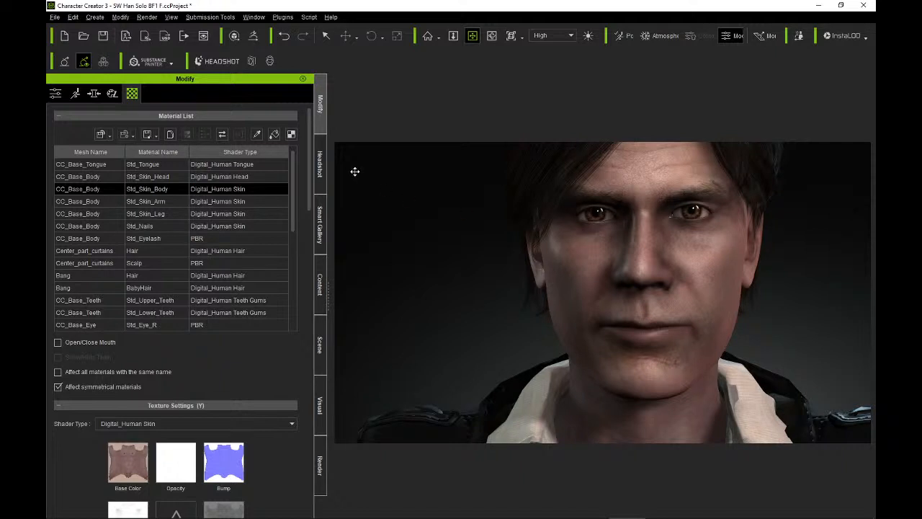
click(94, 96)
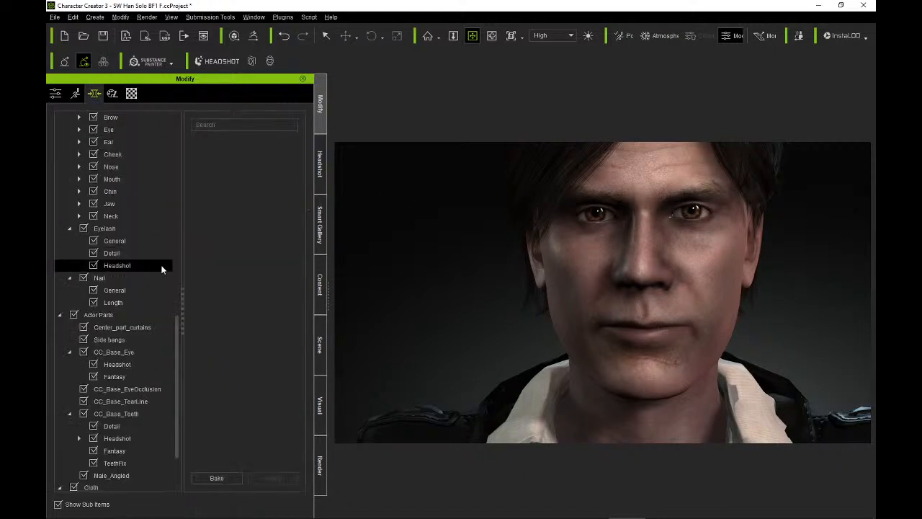
Look through the Headshot morph categories, checking the available Forehead and Brow adjustments.
scroll(155, 272, up, 3)
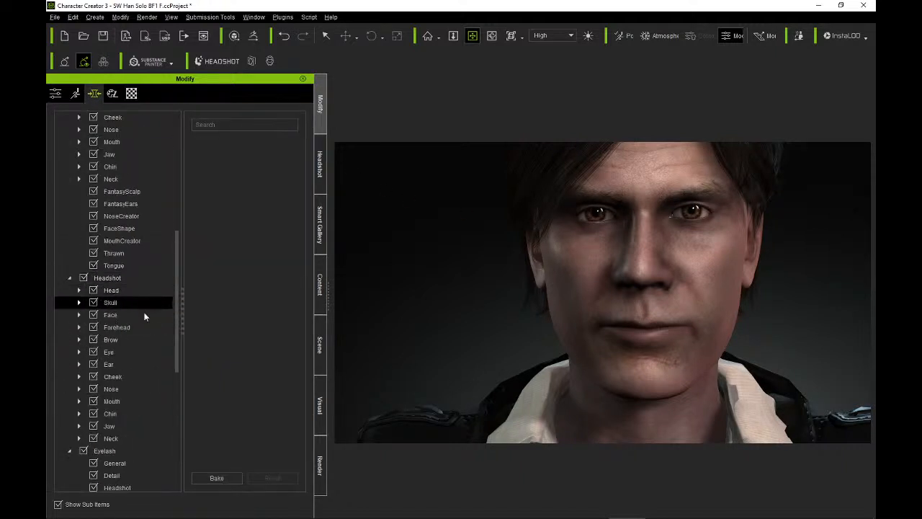
scroll(141, 346, down, 6)
scroll(139, 347, up, 3)
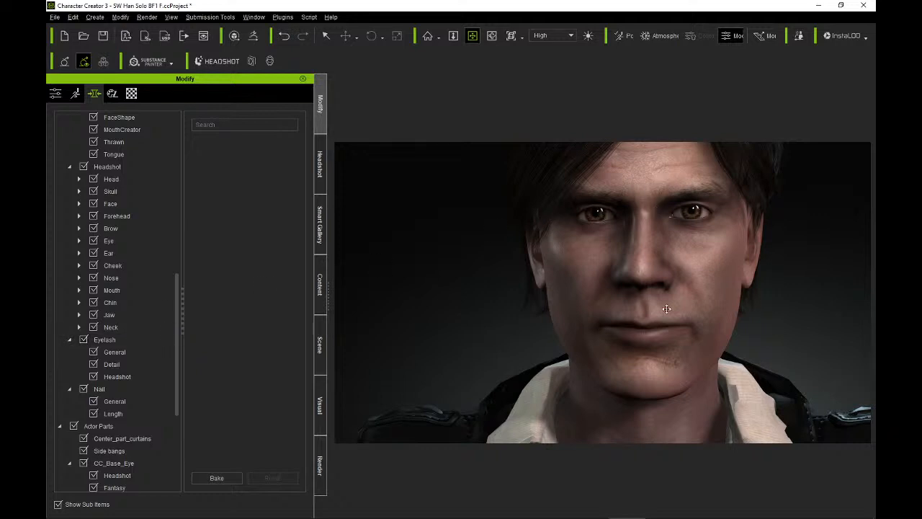
right_drag(716, 343, 592, 310)
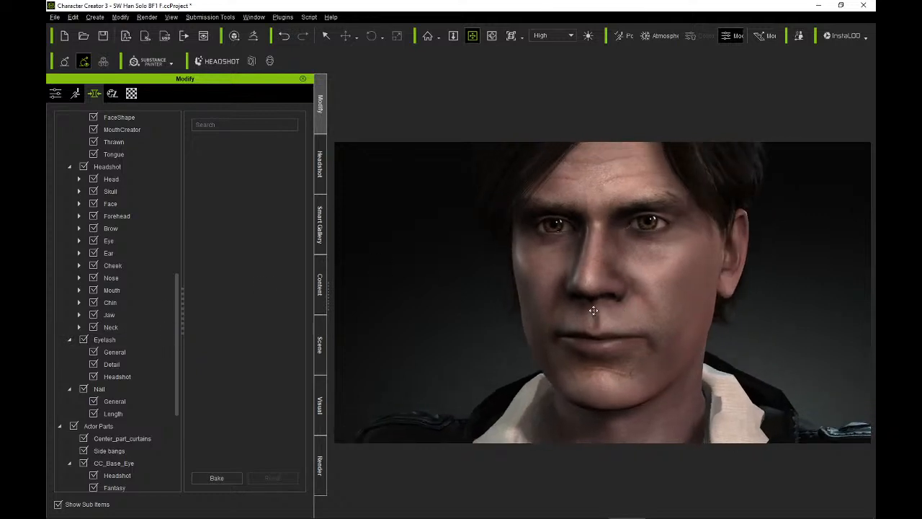
click(117, 216)
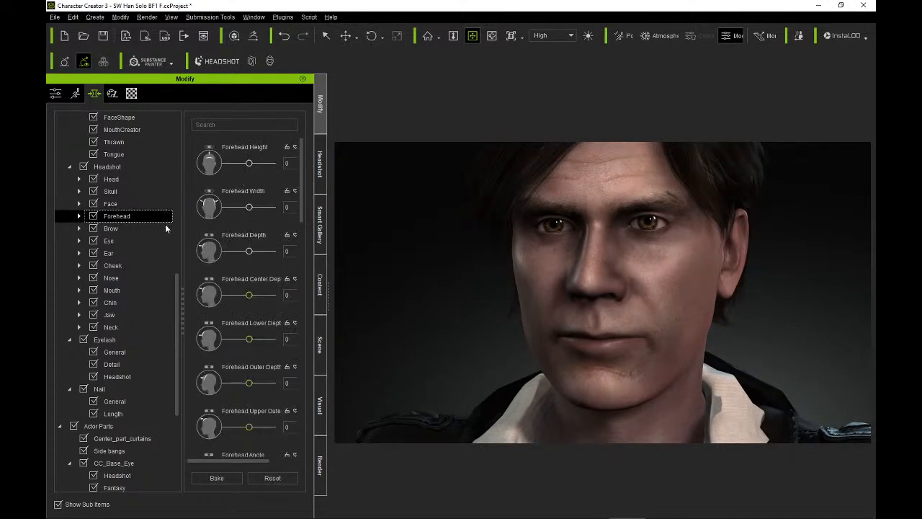
click(114, 230)
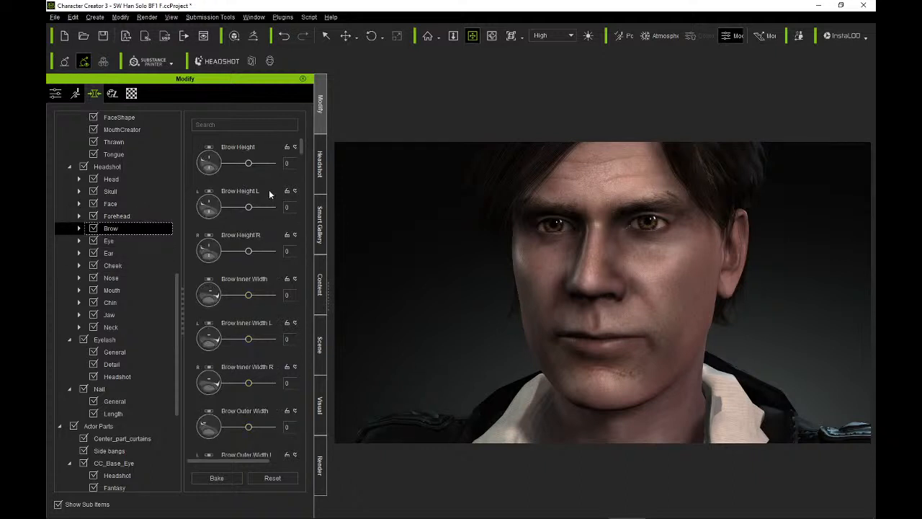
drag(304, 148, 289, 376)
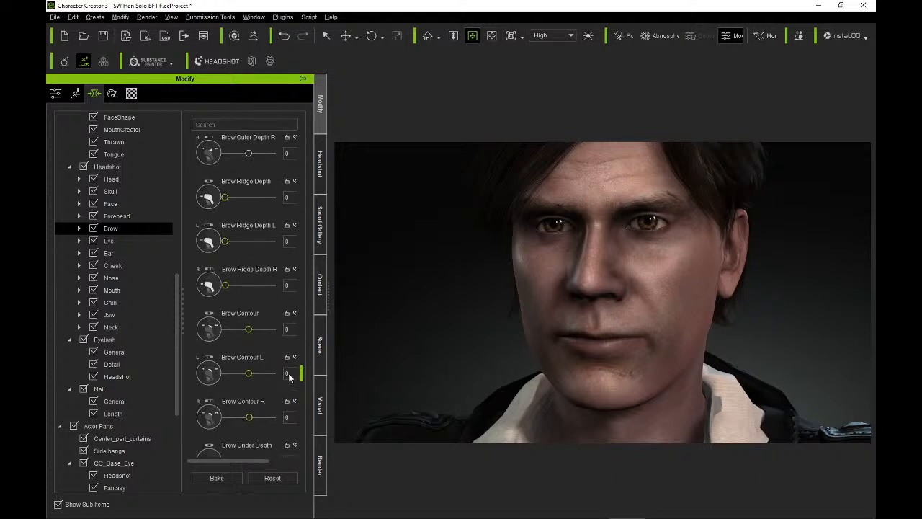
drag(289, 377, 286, 185)
scroll(155, 205, up, 9)
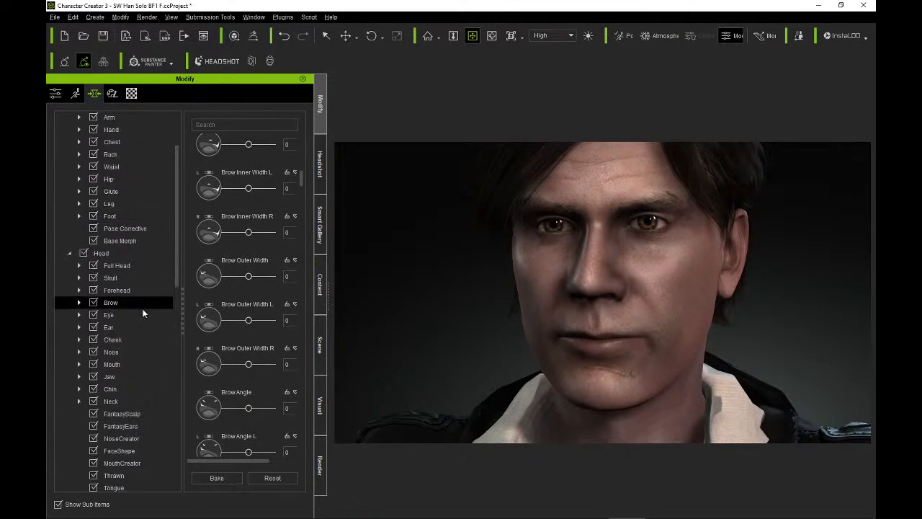
In the Head Brow morphs, try a lower Brow Height, reset it to 0, and set Brow Lower to 35.
click(120, 303)
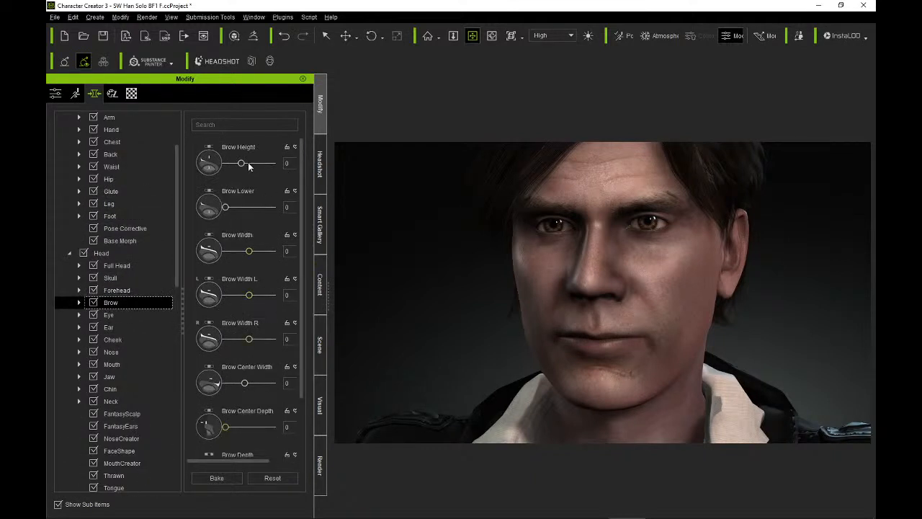
click(242, 164)
drag(245, 165, 232, 167)
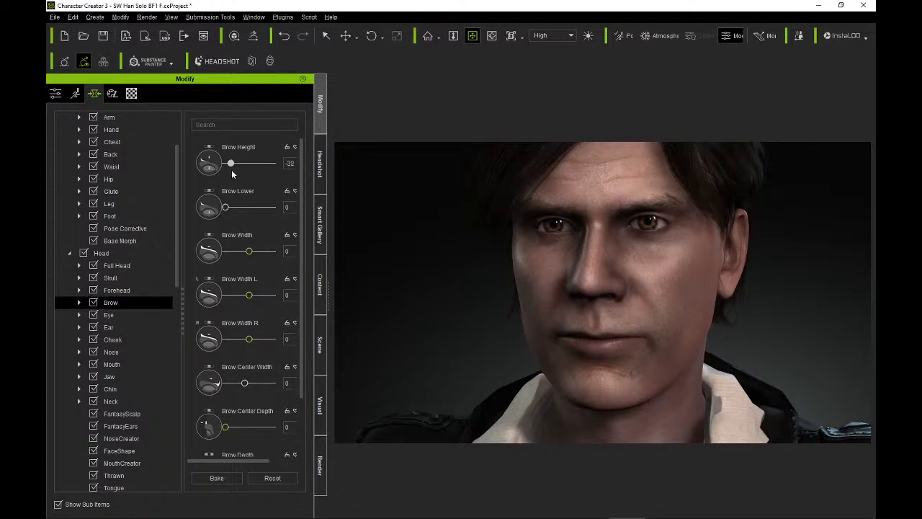
drag(234, 211, 231, 210)
double_click(242, 149)
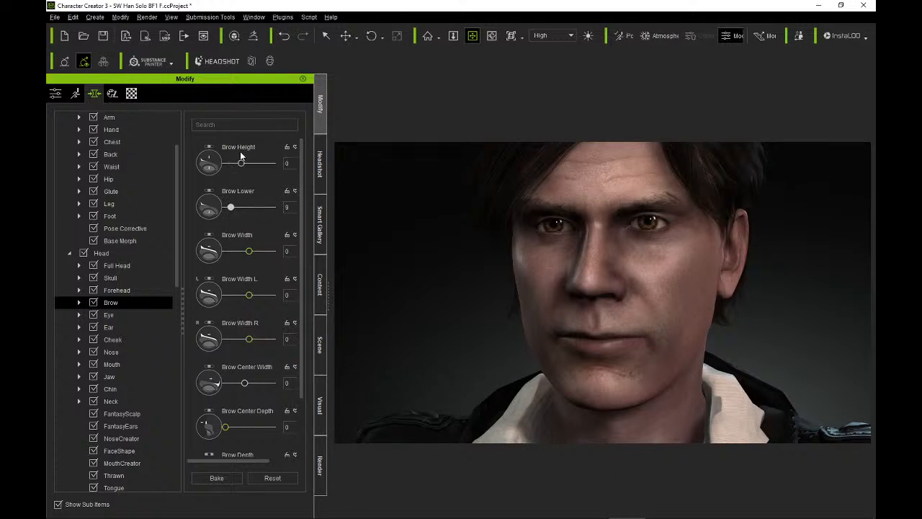
mouse_move(231, 208)
mouse_down()
mouse_move(273, 209)
mouse_move(248, 212)
mouse_up()
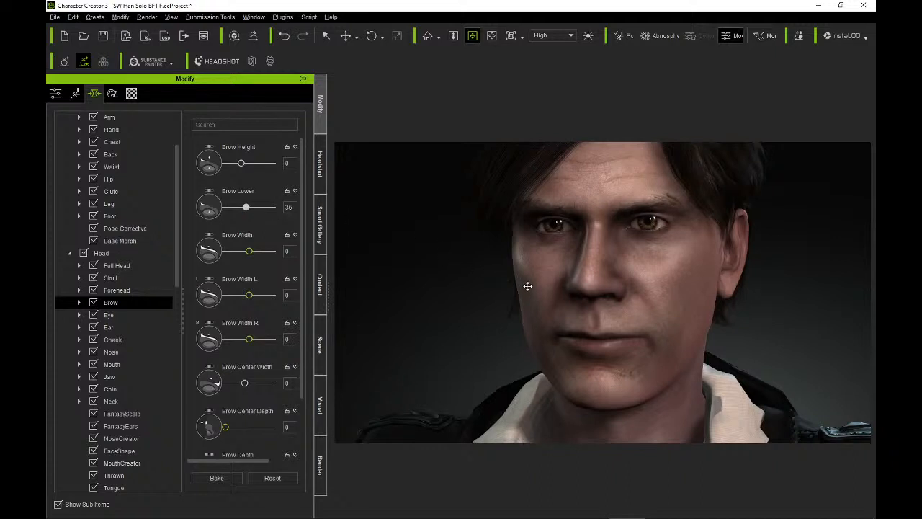
right_drag(540, 286, 624, 283)
scroll(569, 264, up, 2)
scroll(584, 272, down, 2)
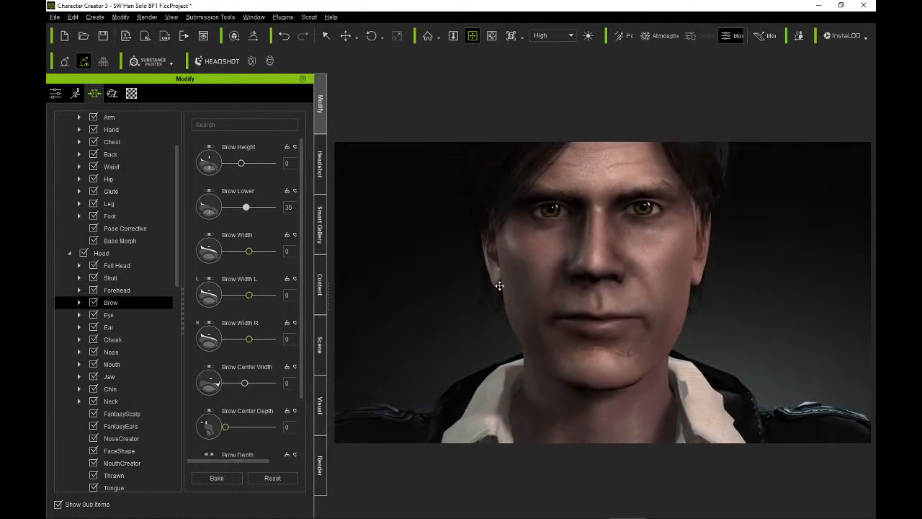
Set the Chin Width morph of the head to 48.
click(124, 388)
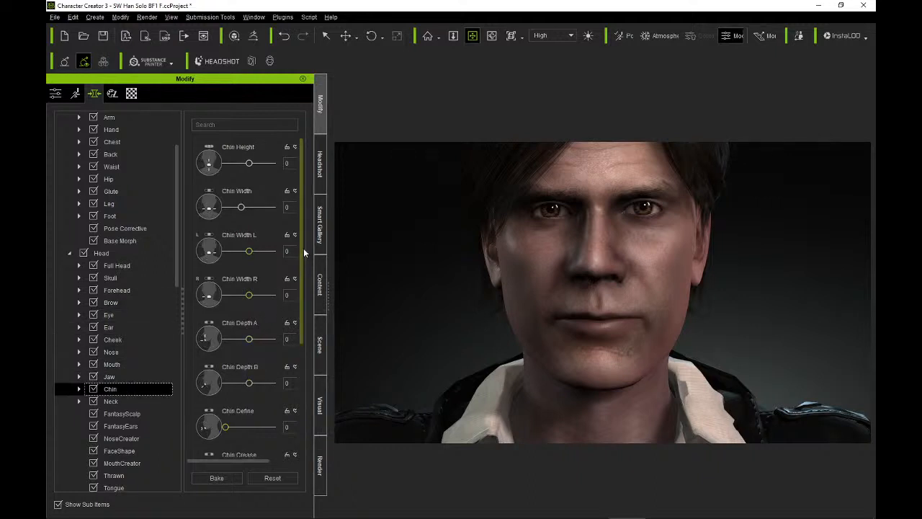
mouse_move(302, 239)
mouse_down()
mouse_move(300, 258)
mouse_move(299, 238)
mouse_up()
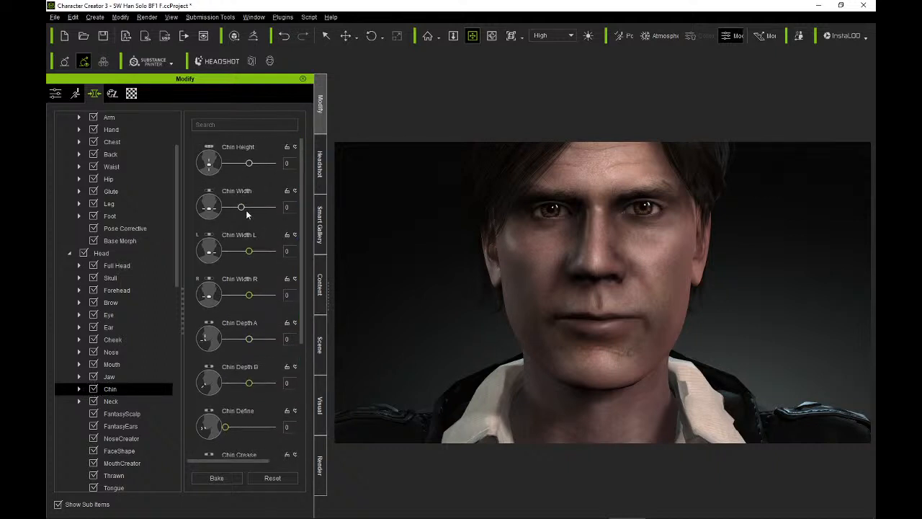
drag(243, 210, 250, 211)
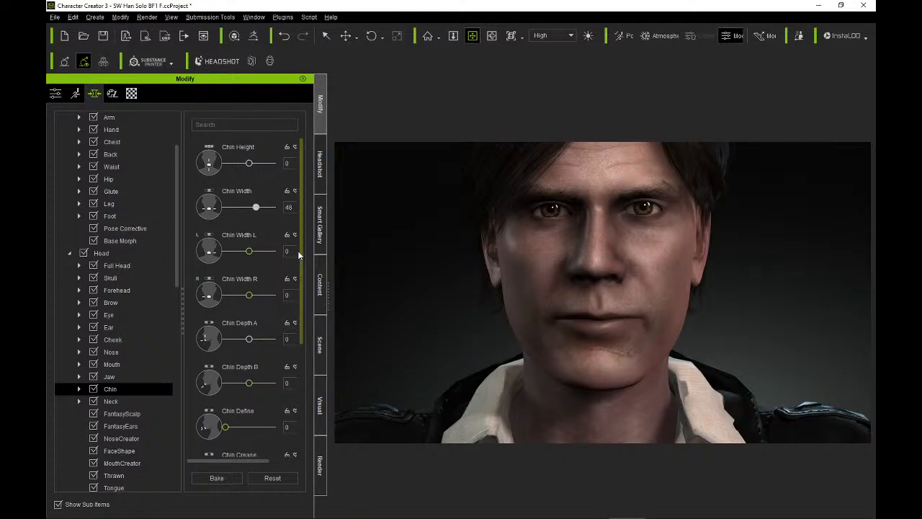
Set Chin Square to -48 and Chin Sharp to 27, checking the chin from the front and in three-quarter view.
drag(302, 254, 303, 345)
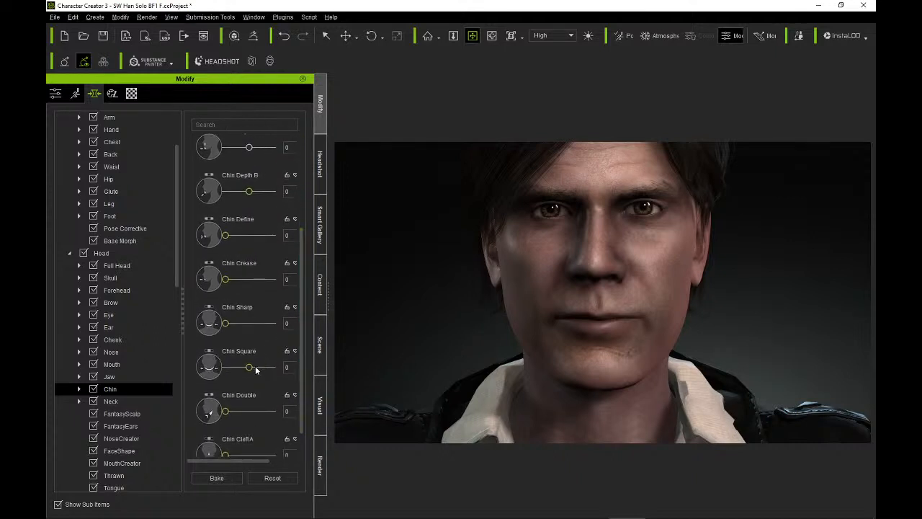
drag(248, 367, 261, 372)
scroll(635, 324, down, 3)
right_drag(629, 325, 551, 321)
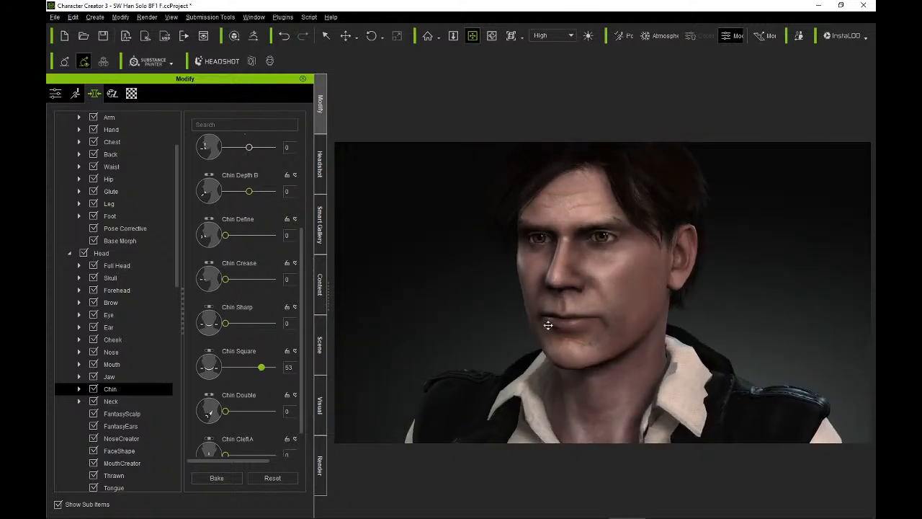
drag(261, 368, 237, 370)
right_drag(577, 337, 650, 278)
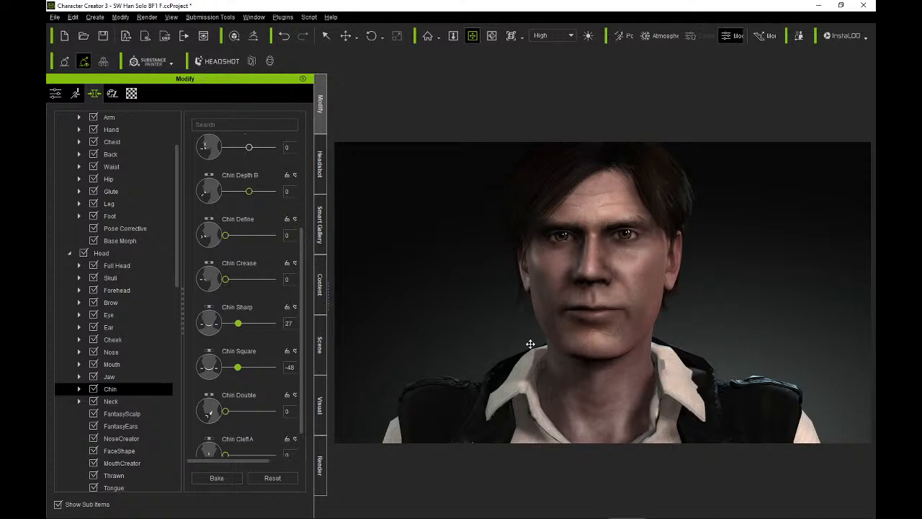
right_drag(529, 342, 381, 369)
scroll(504, 368, up, 2)
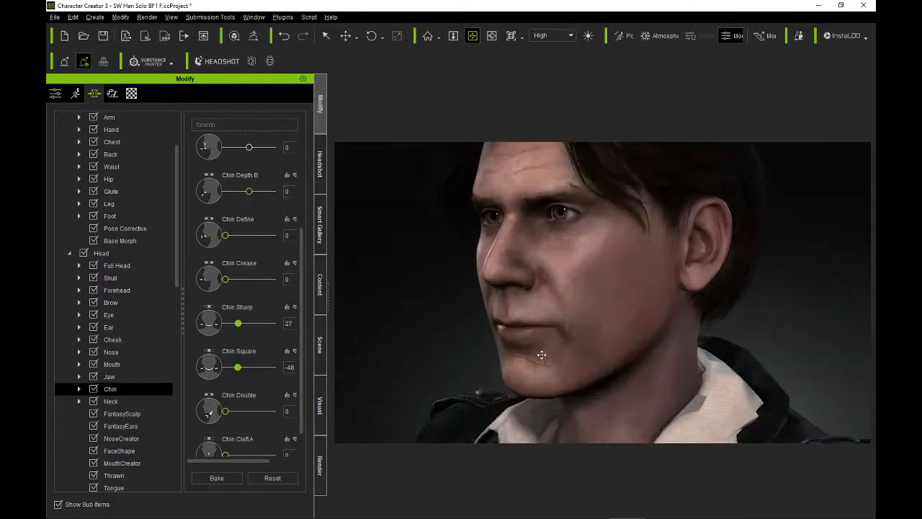
right_drag(541, 354, 700, 347)
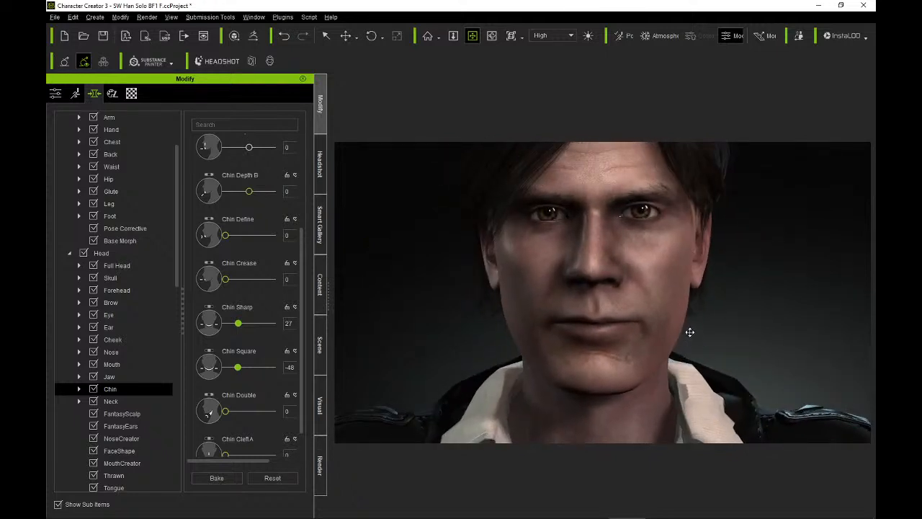
right_drag(689, 332, 680, 329)
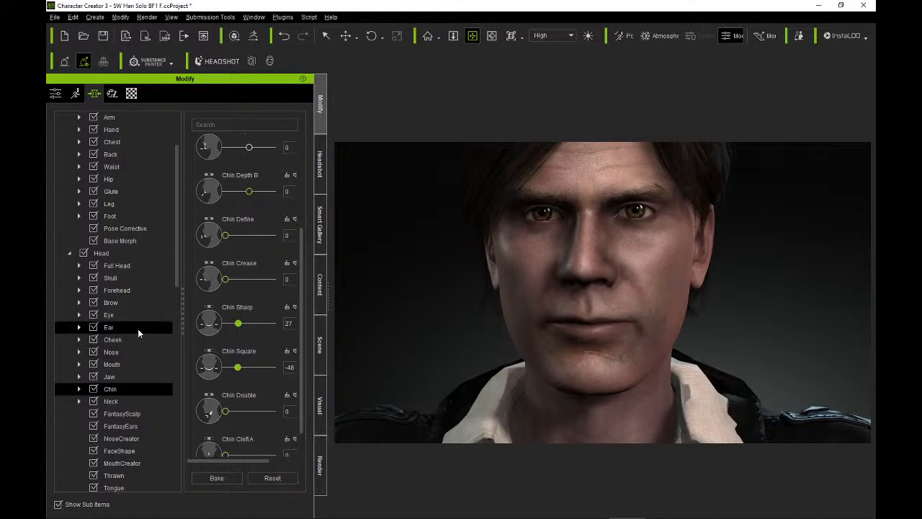
Set the Jaw Define morph of the head to -33.
click(122, 376)
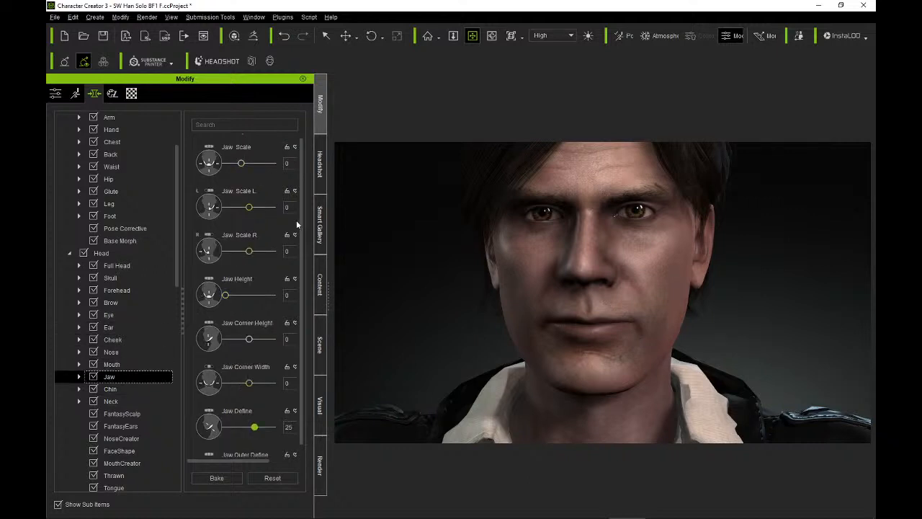
drag(301, 193, 300, 211)
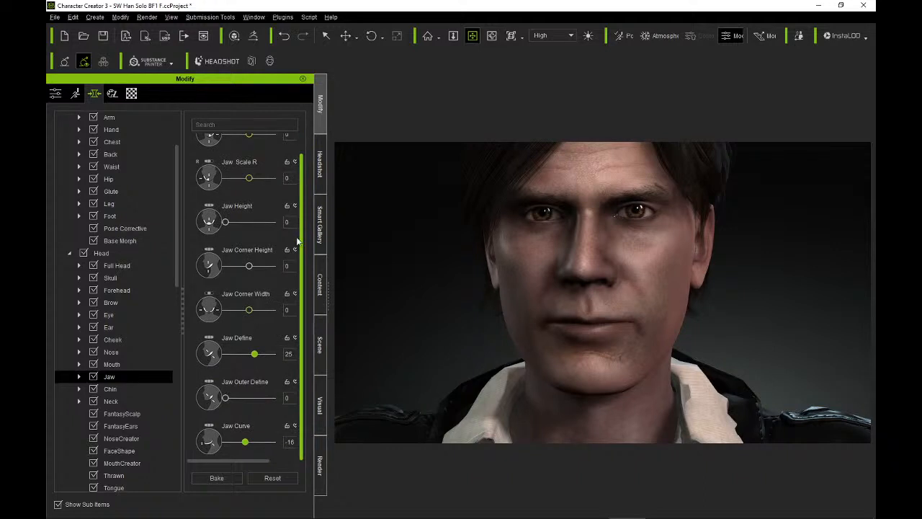
drag(254, 355, 241, 356)
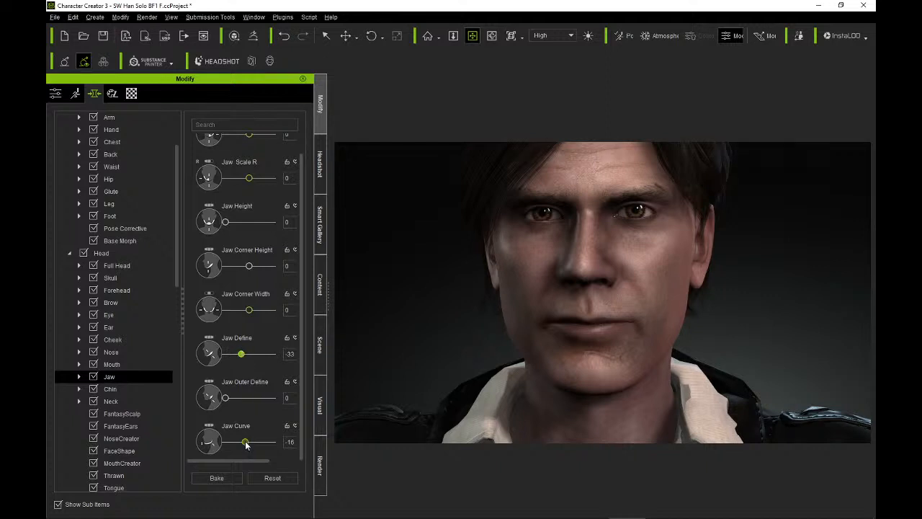
Try a different Jaw Curve, a Jaw Corner Width of -42 and a Jaw Corner Height of 100, undoing each change.
drag(245, 442, 243, 448)
click(284, 36)
drag(250, 313, 239, 315)
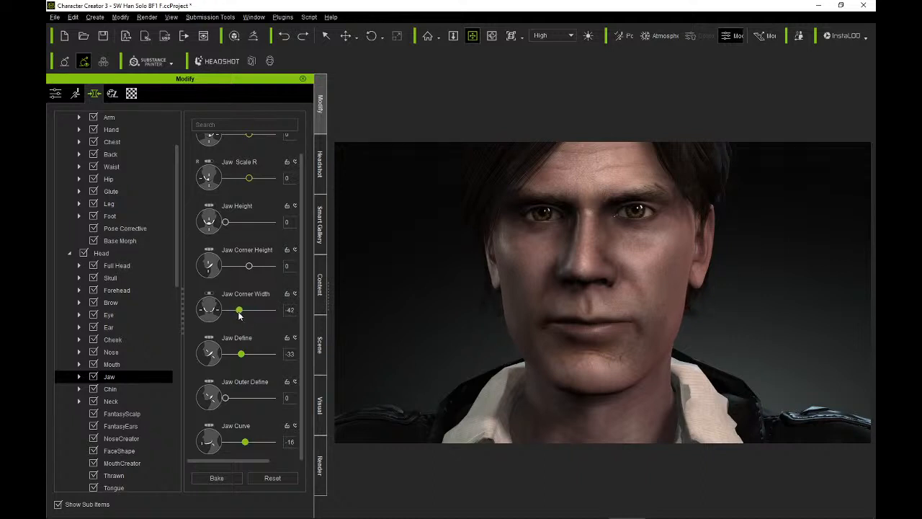
click(284, 36)
drag(248, 267, 272, 272)
right_drag(500, 261, 609, 269)
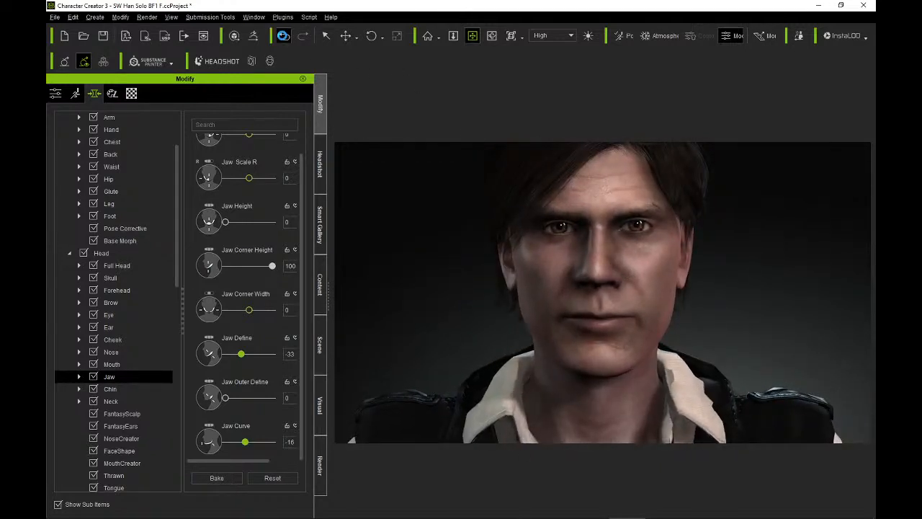
click(285, 36)
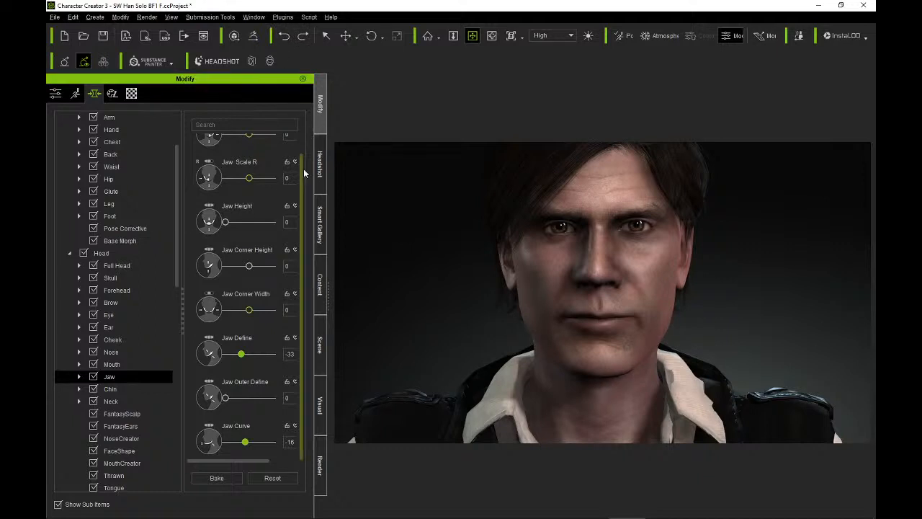
Try a Jaw Scale of -13, undo it, and set Jaw Scale to -6.
scroll(303, 217, up, 2)
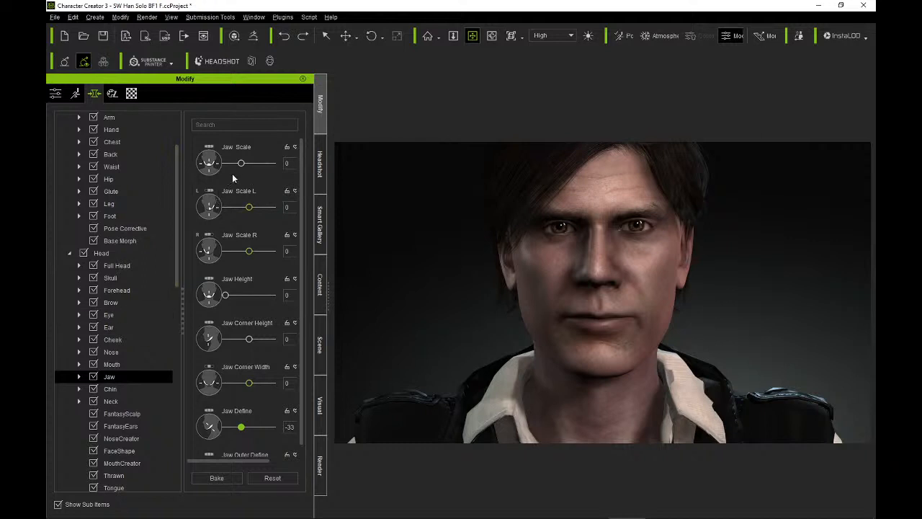
drag(242, 163, 237, 168)
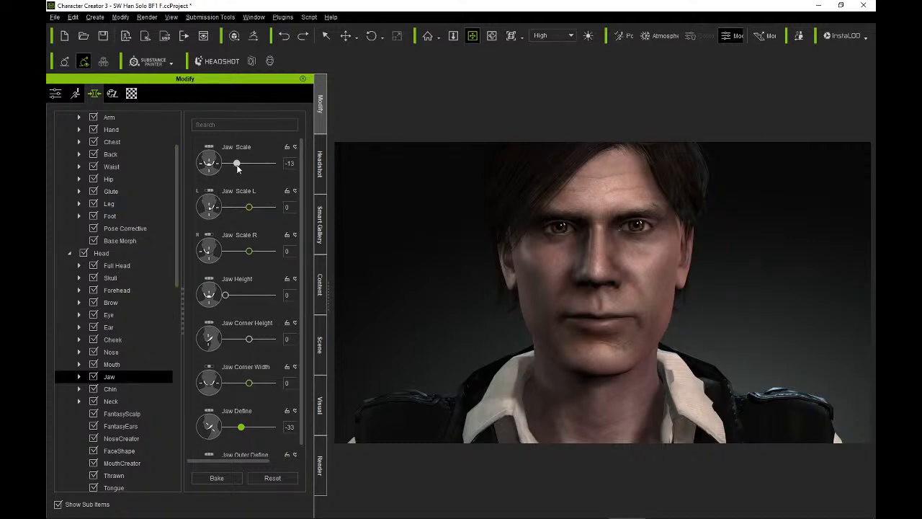
click(284, 36)
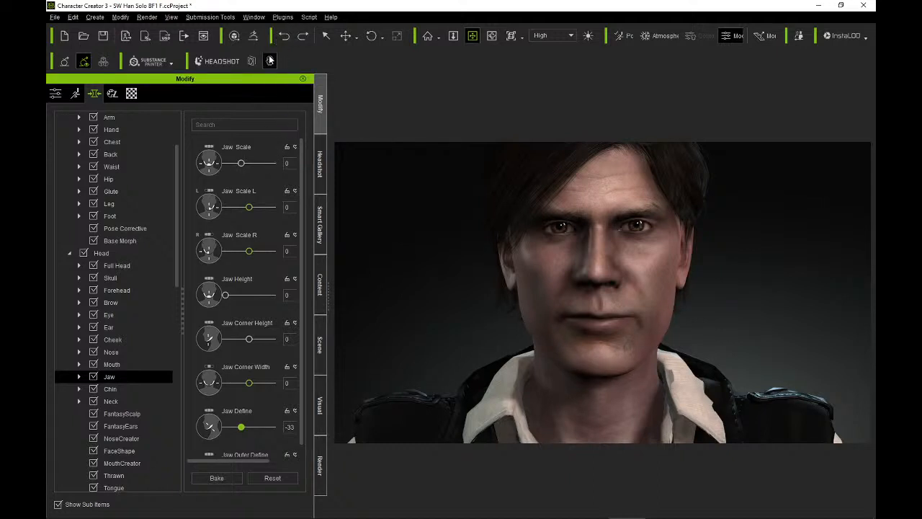
drag(244, 164, 242, 166)
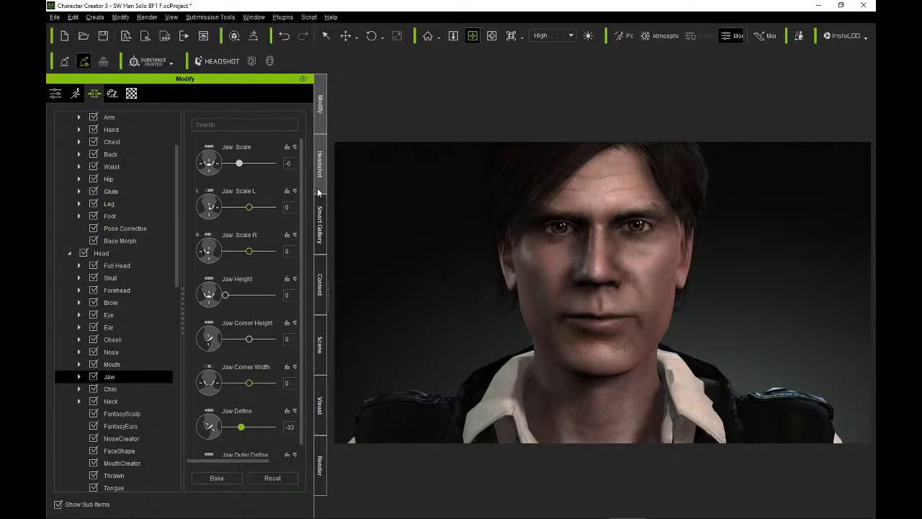
Examine the reshaped face and jaw from the front and in three-quarter view at close and far distances.
scroll(589, 267, up, 2)
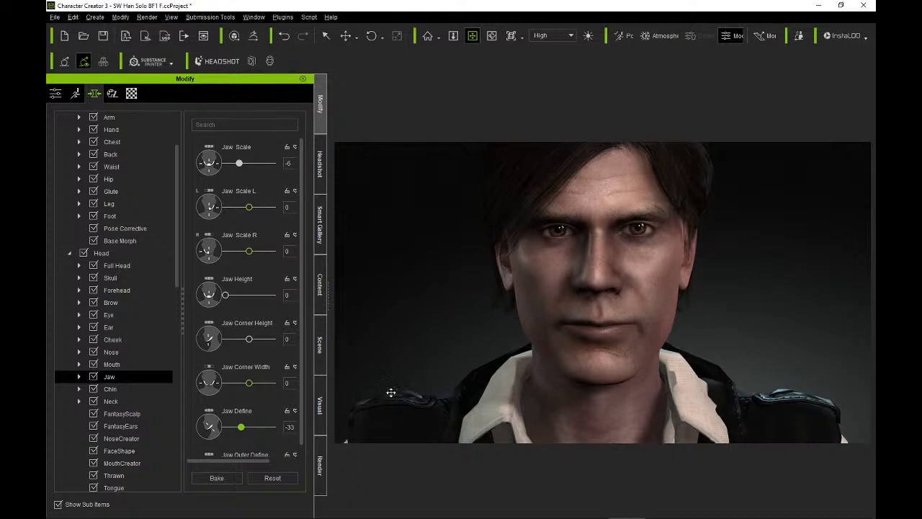
right_drag(630, 301, 509, 300)
right_drag(580, 314, 477, 273)
scroll(670, 289, up, 2)
scroll(661, 282, down, 4)
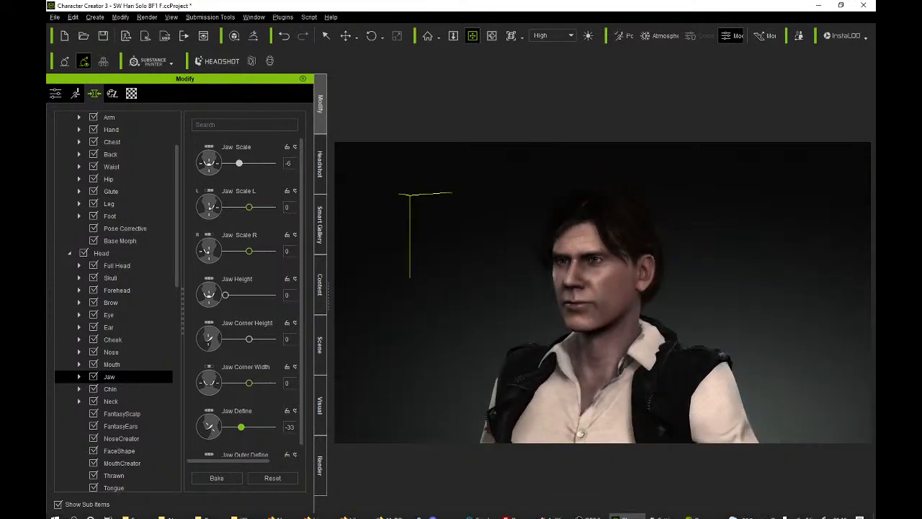
mouse_move(524, 513)
right_drag(527, 359, 636, 340)
scroll(635, 340, up, 2)
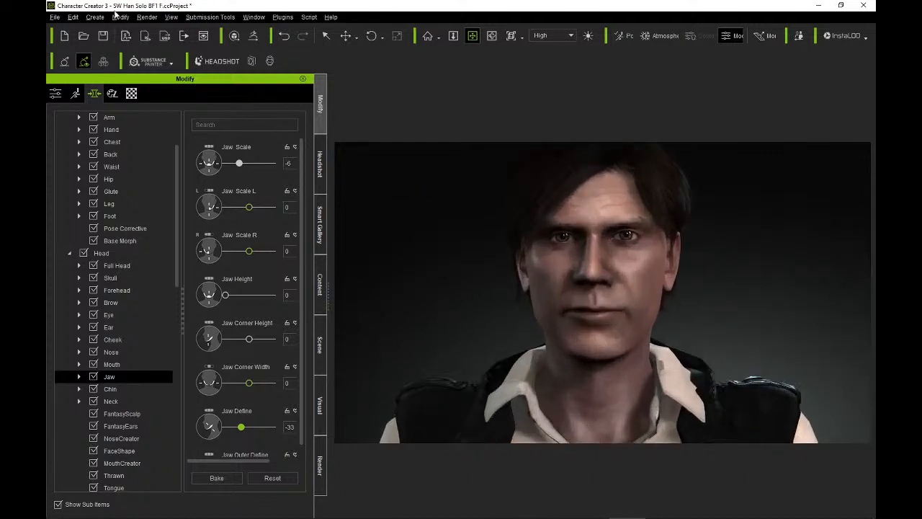
Save the project and check the face up close from a slightly turned angle.
click(56, 17)
click(85, 69)
right_drag(543, 231, 577, 238)
scroll(566, 232, up, 2)
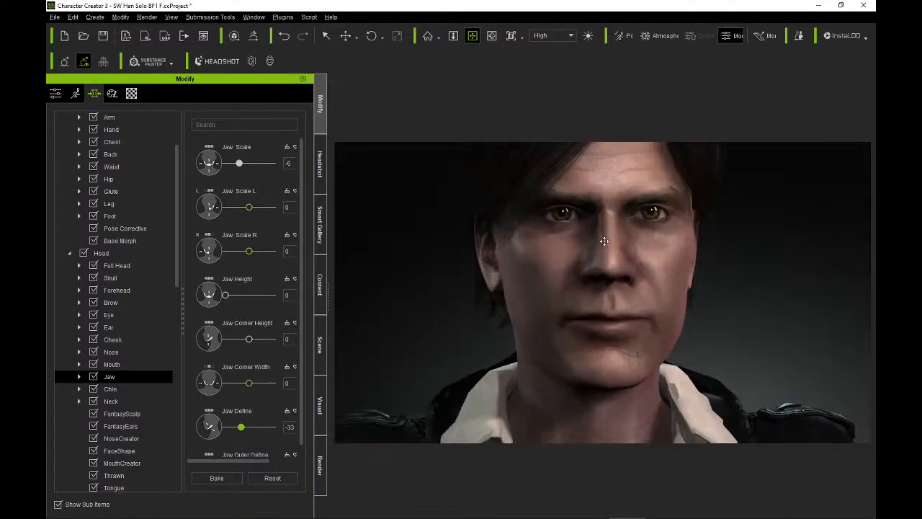
Examine the face, jaw and neck from the front, in three-quarter view and in profile, and review the remaining jaw morphs.
middle_drag(597, 243, 603, 284)
right_drag(603, 285, 565, 272)
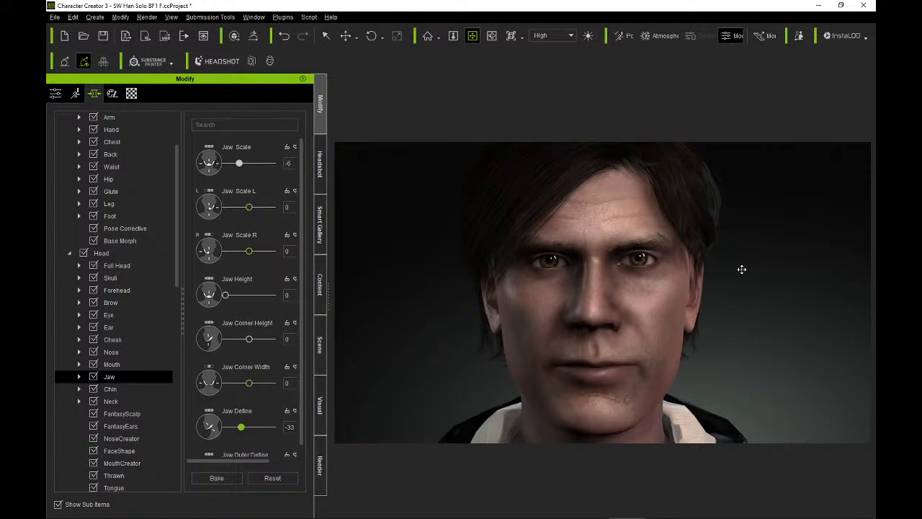
right_drag(706, 283, 609, 294)
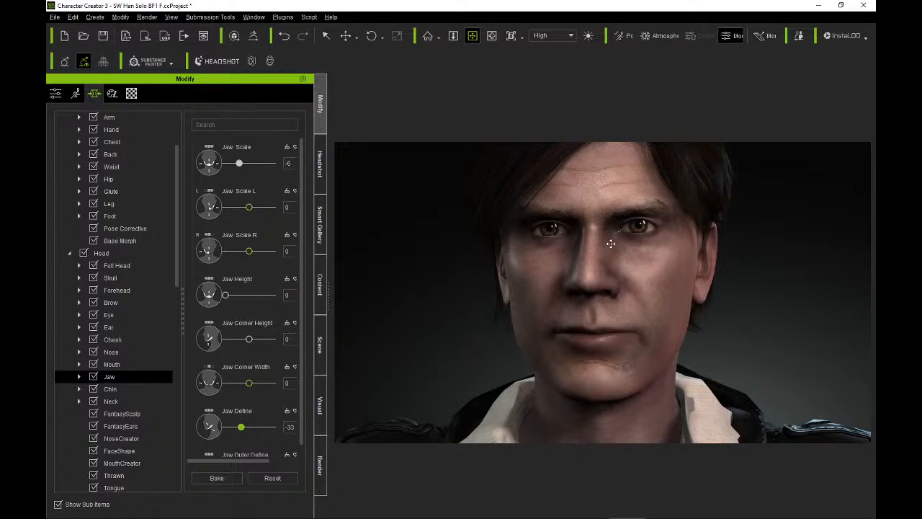
drag(611, 244, 611, 259)
right_drag(610, 259, 541, 260)
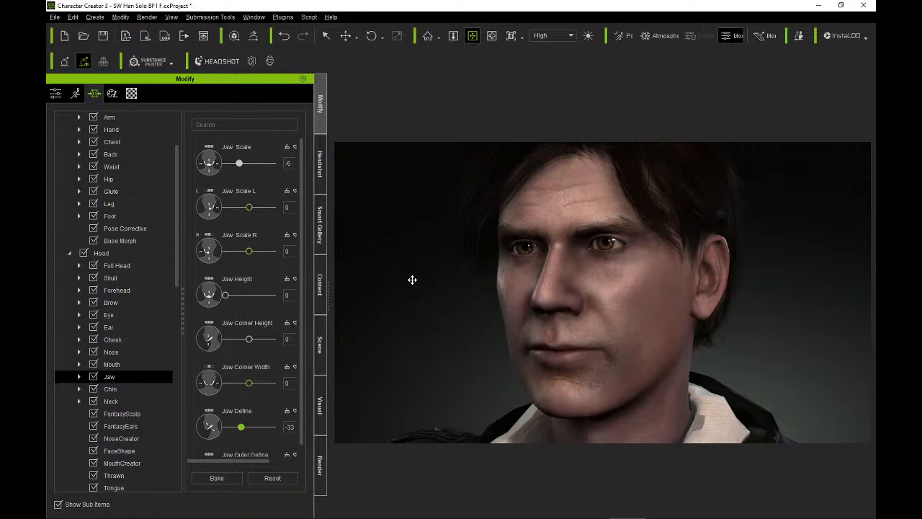
middle_drag(598, 336, 608, 274)
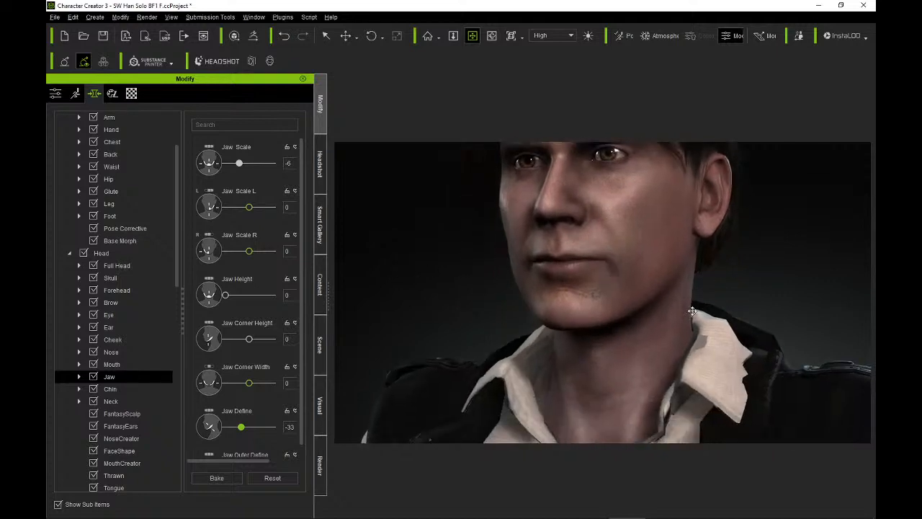
right_drag(691, 311, 492, 312)
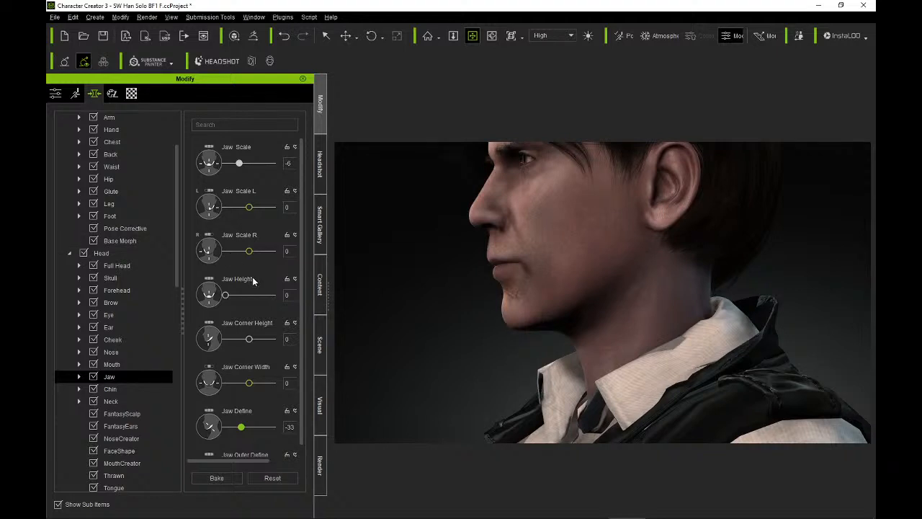
scroll(253, 278, down, 2)
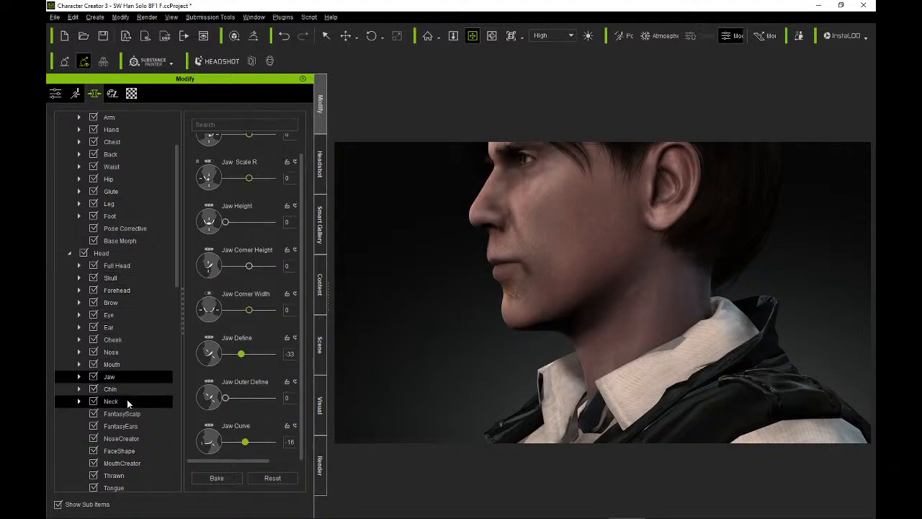
Set the neck's Adams Apple morph to 18, checking its shape in profile and three-quarter view.
click(89, 401)
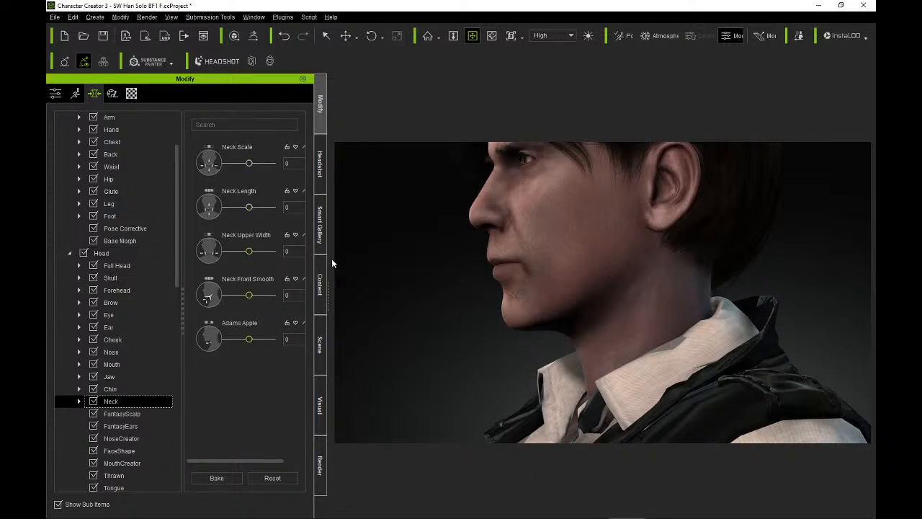
right_drag(497, 246, 618, 257)
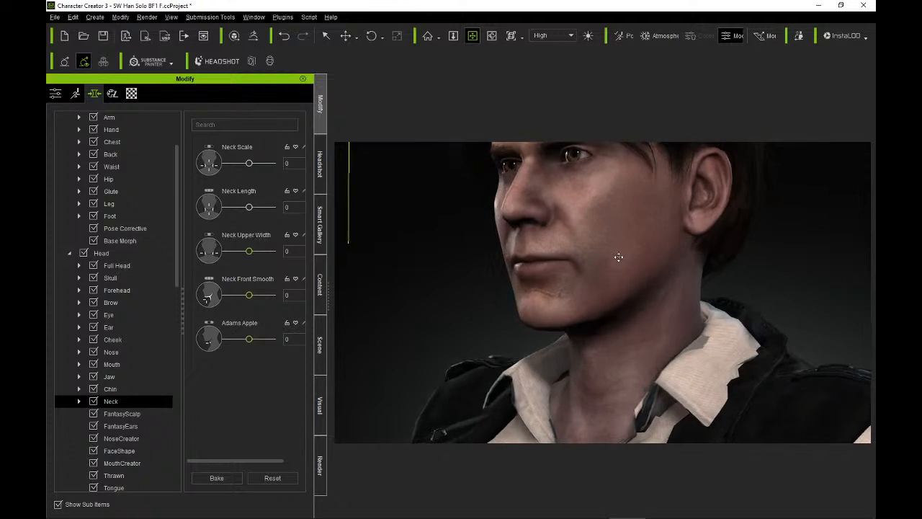
mouse_move(559, 252)
right_down()
mouse_move(558, 261)
mouse_move(532, 261)
mouse_move(557, 261)
right_up()
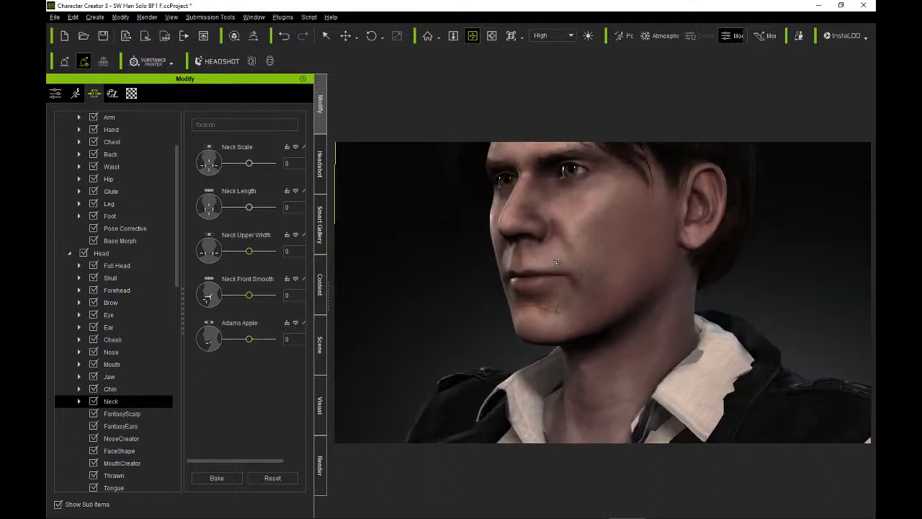
right_drag(447, 216, 454, 261)
mouse_move(249, 341)
mouse_down()
mouse_move(274, 339)
mouse_move(252, 340)
mouse_move(260, 339)
mouse_up()
scroll(595, 306, down, 4)
right_drag(602, 305, 409, 301)
drag(259, 340, 251, 344)
right_drag(465, 314, 689, 311)
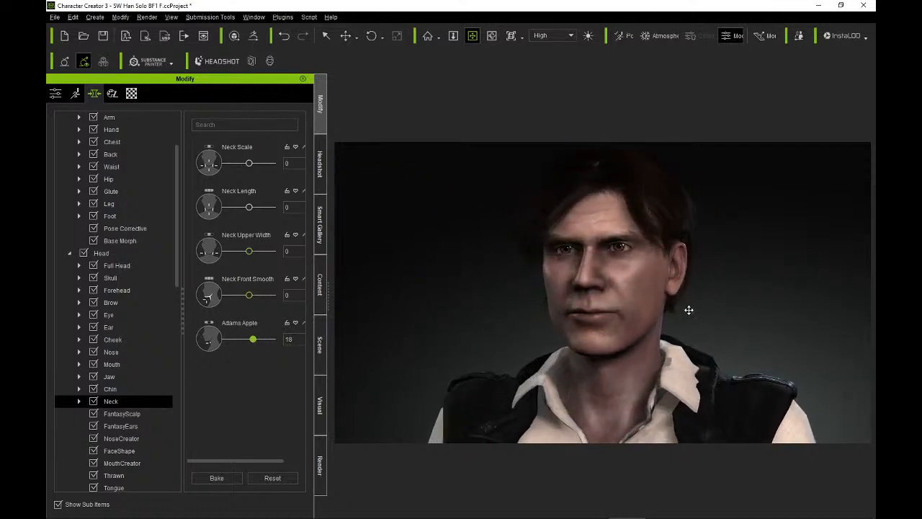
Save the project with the adjusted neck.
click(73, 16)
click(73, 16)
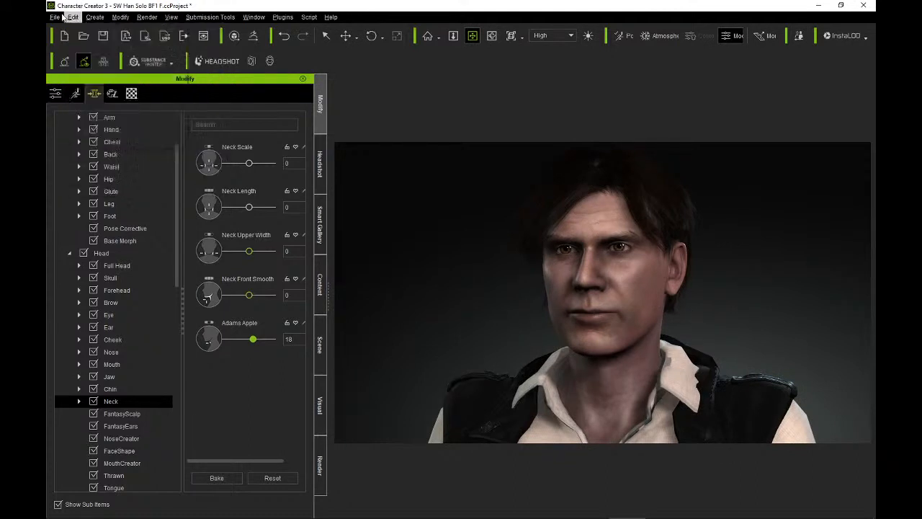
click(55, 16)
click(83, 70)
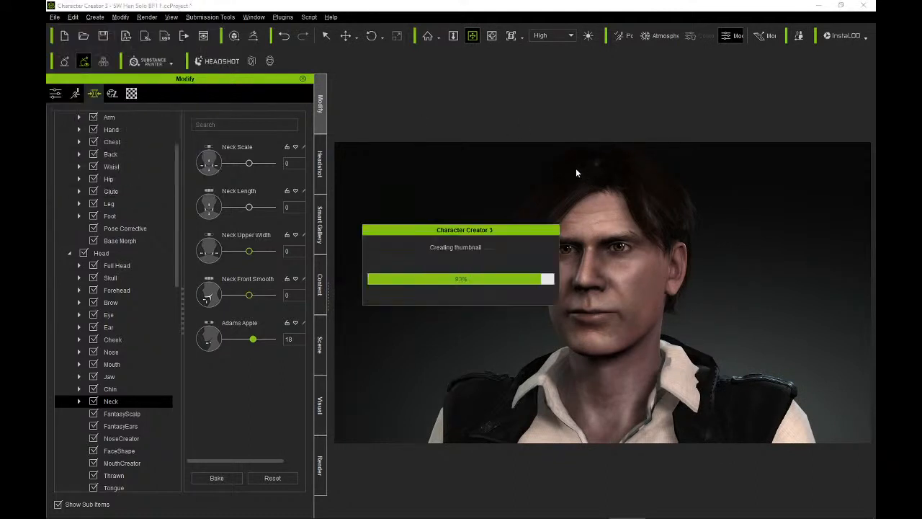